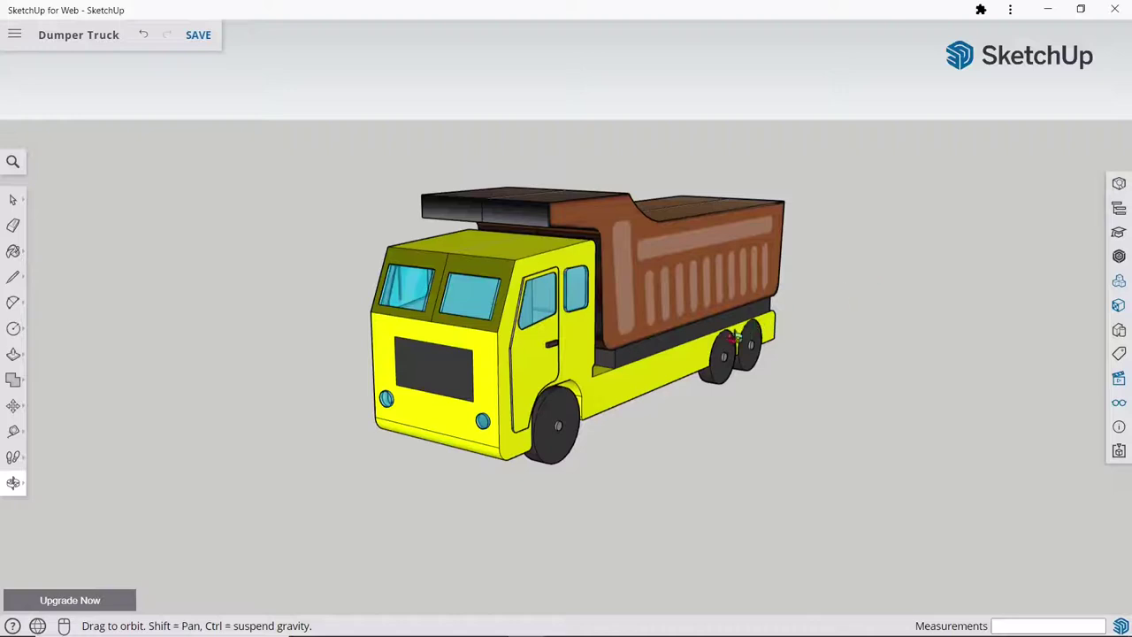
Step: Orbit and zoom around the finished Dumper Truck to view it from the side
mouse_move(732, 336)
left_mouse_down()
mouse_move(650, 327)
mouse_move(674, 354)
mouse_move(872, 353)
mouse_move(825, 366)
mouse_move(371, 363)
mouse_move(408, 357)
left_mouse_up()
mouse_move(670, 315)
left_mouse_down()
mouse_move(551, 309)
mouse_move(531, 260)
mouse_move(619, 260)
mouse_move(407, 279)
mouse_move(454, 327)
mouse_move(600, 344)
mouse_move(480, 247)
mouse_move(407, 358)
mouse_move(614, 347)
left_mouse_up()
scroll(610, 341, "up", 2)
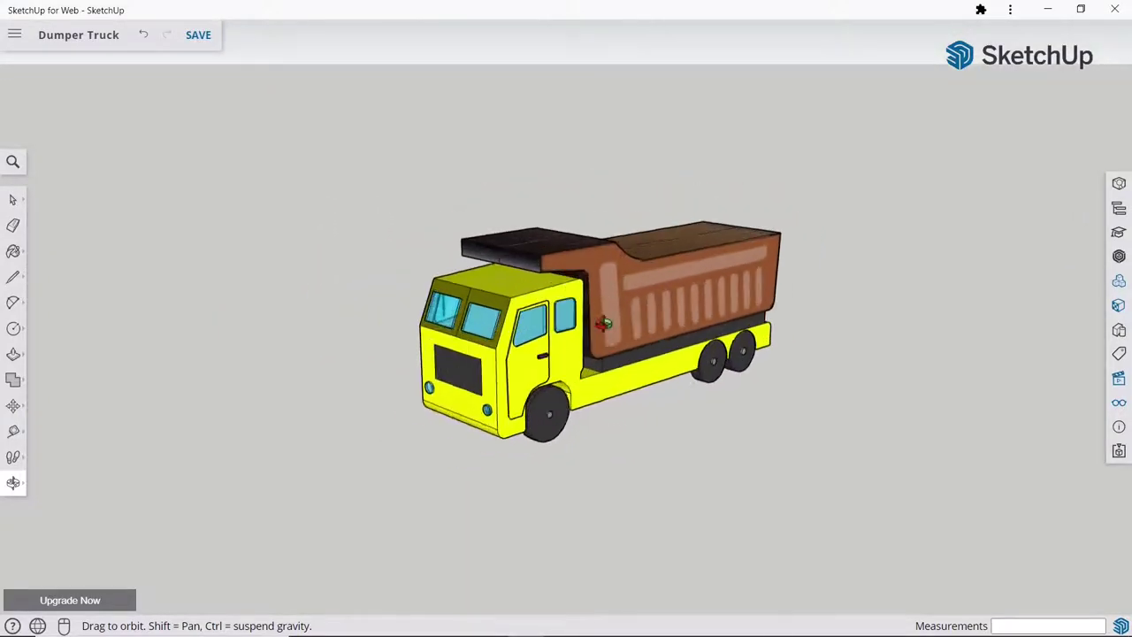
scroll(547, 303, "up", 2)
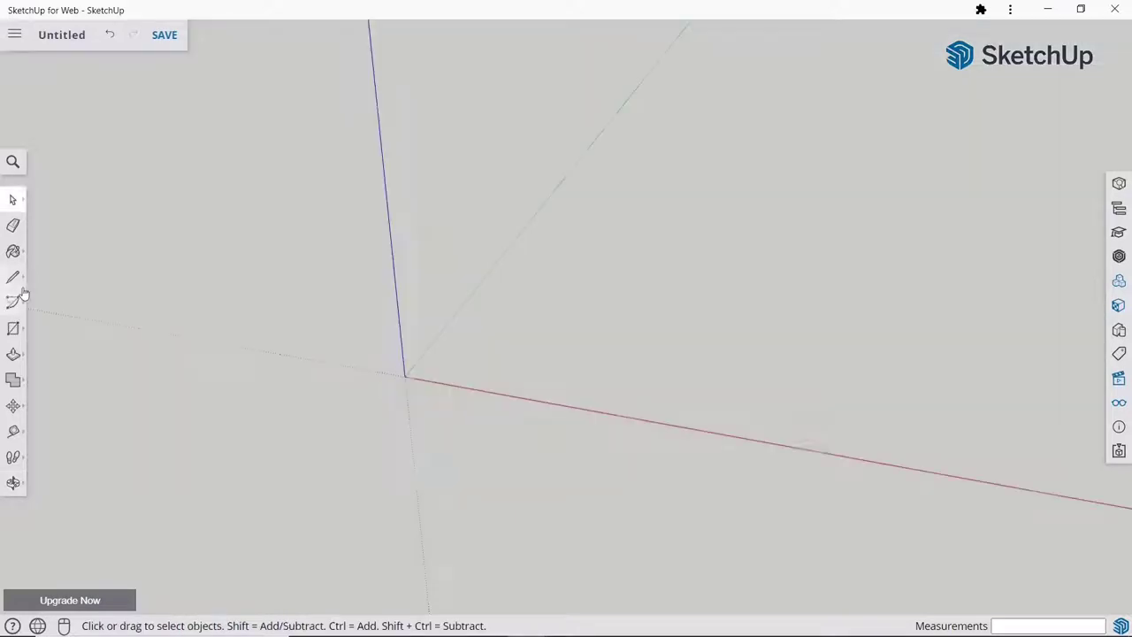
Step: Draw a 7000 × 3000 mm rectangle starting at the origin
left_click(12, 330)
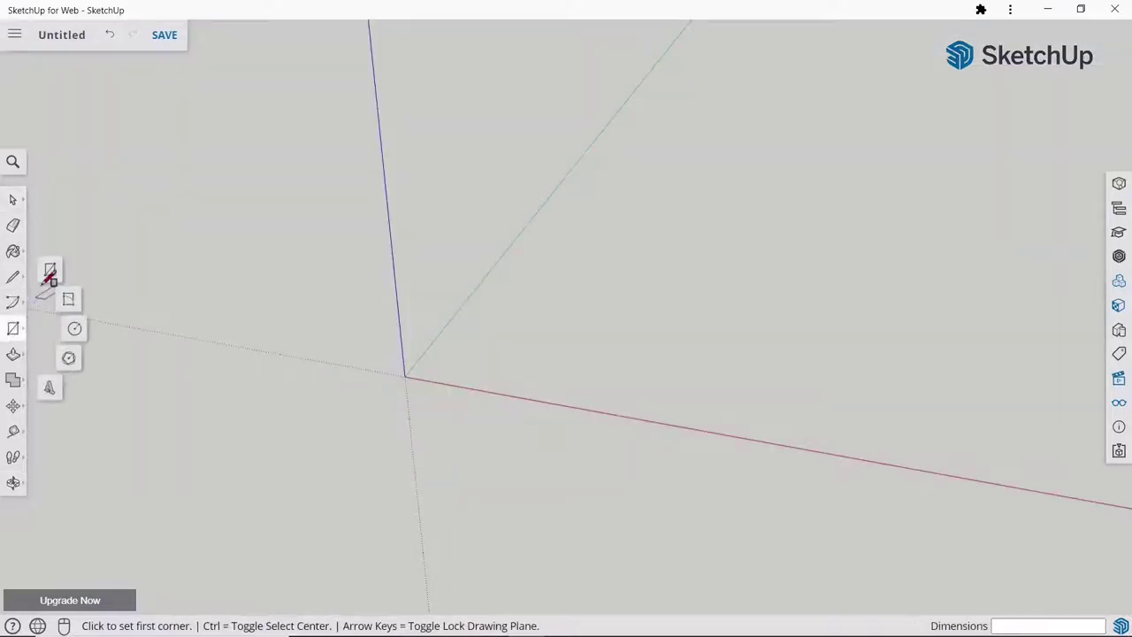
left_click(405, 375)
type("7000,3000")
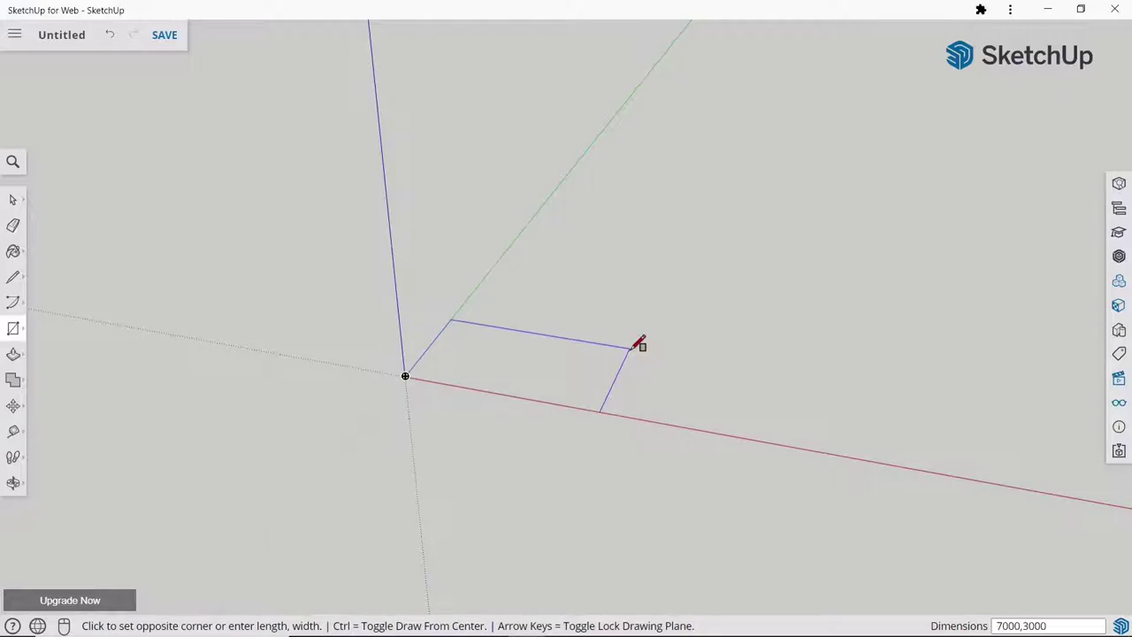
key("Return")
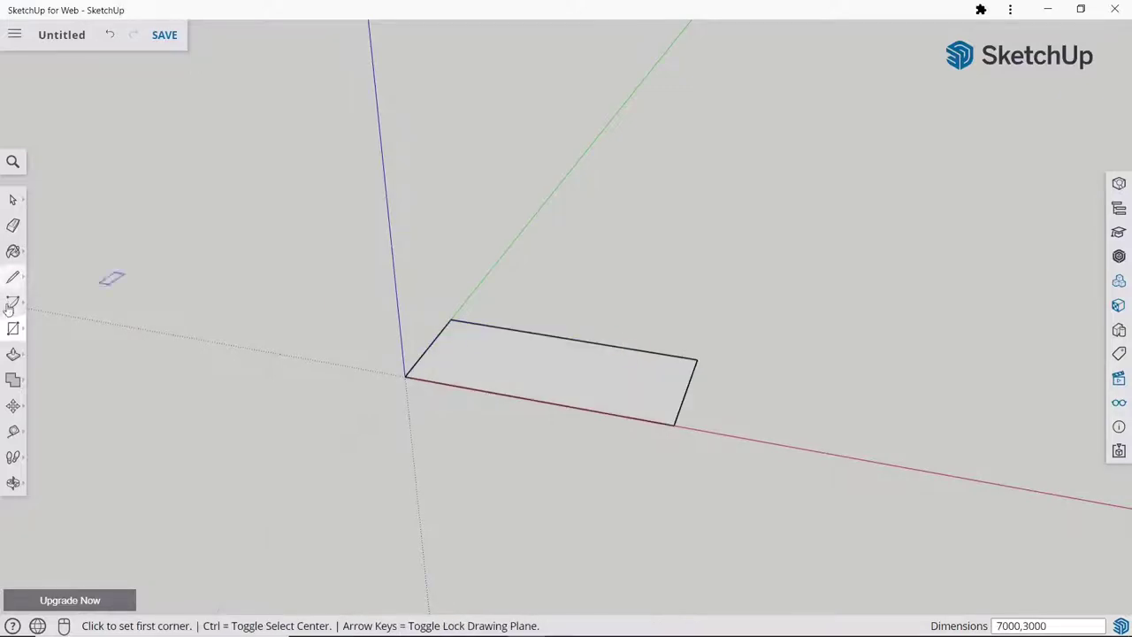
Step: Push/pull the rectangle up 2500 mm into a box
left_click(13, 354)
left_click_drag(633, 405, 639, 311)
type("2500")
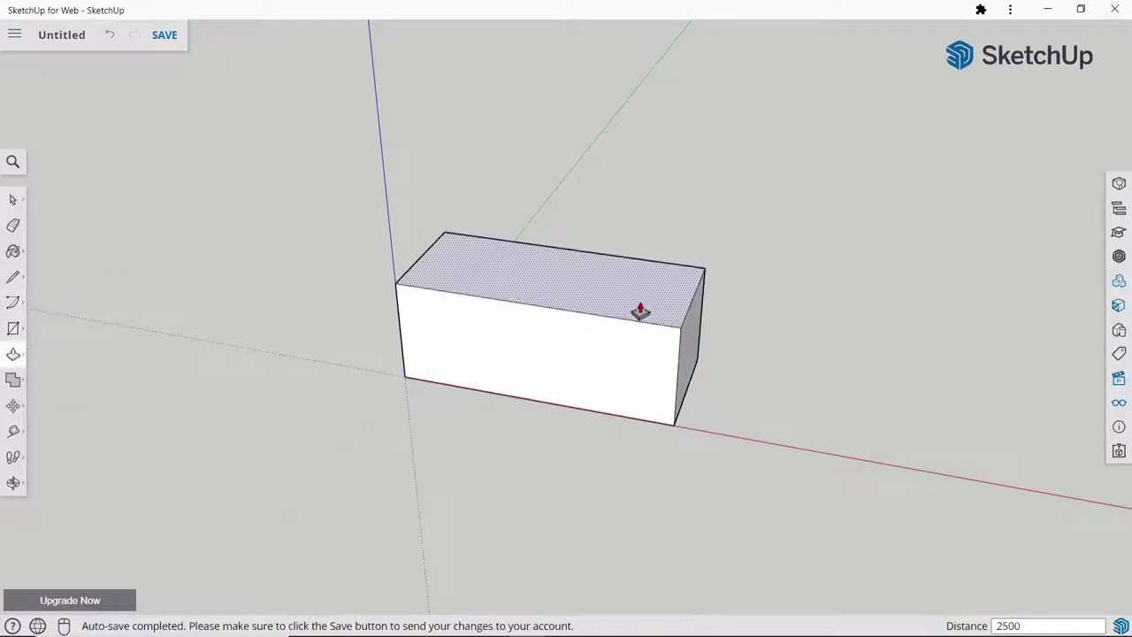
key("Return")
left_click(14, 34)
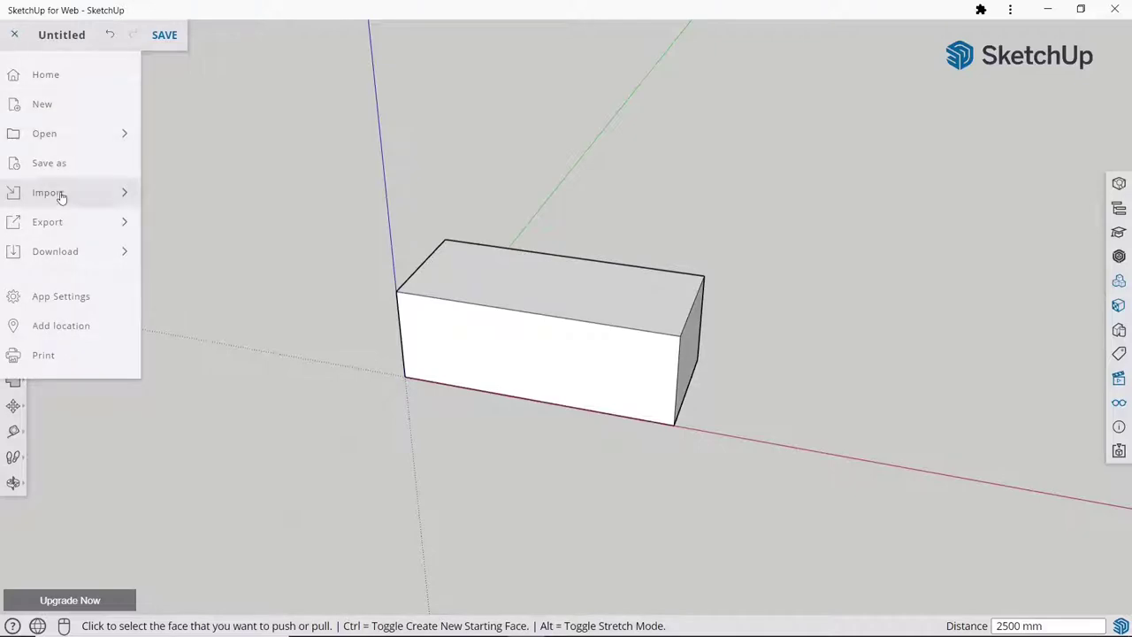
Step: Import 28538715.jpg from the device as an image, snapped to the box's front corners
left_click(177, 191)
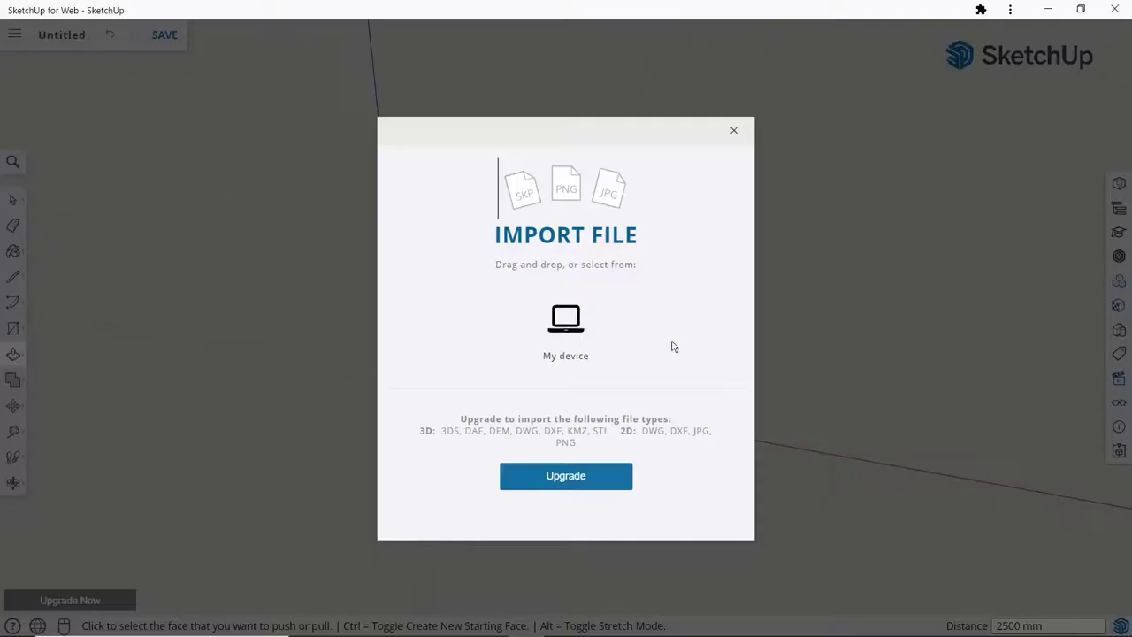
left_click(601, 331)
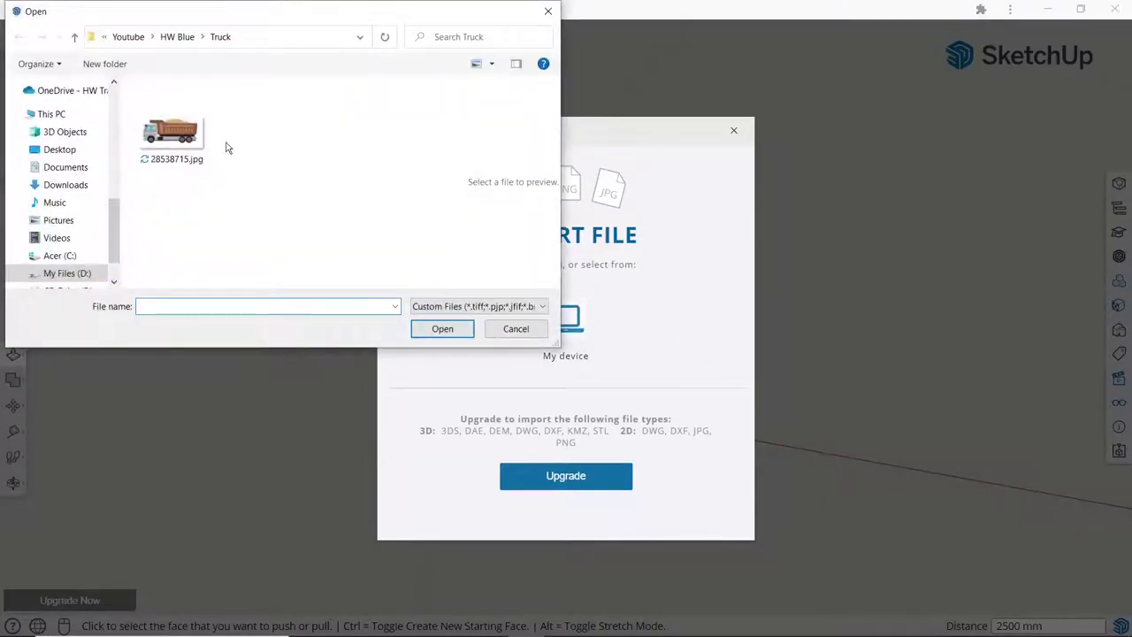
double_click(172, 137)
left_click(513, 433)
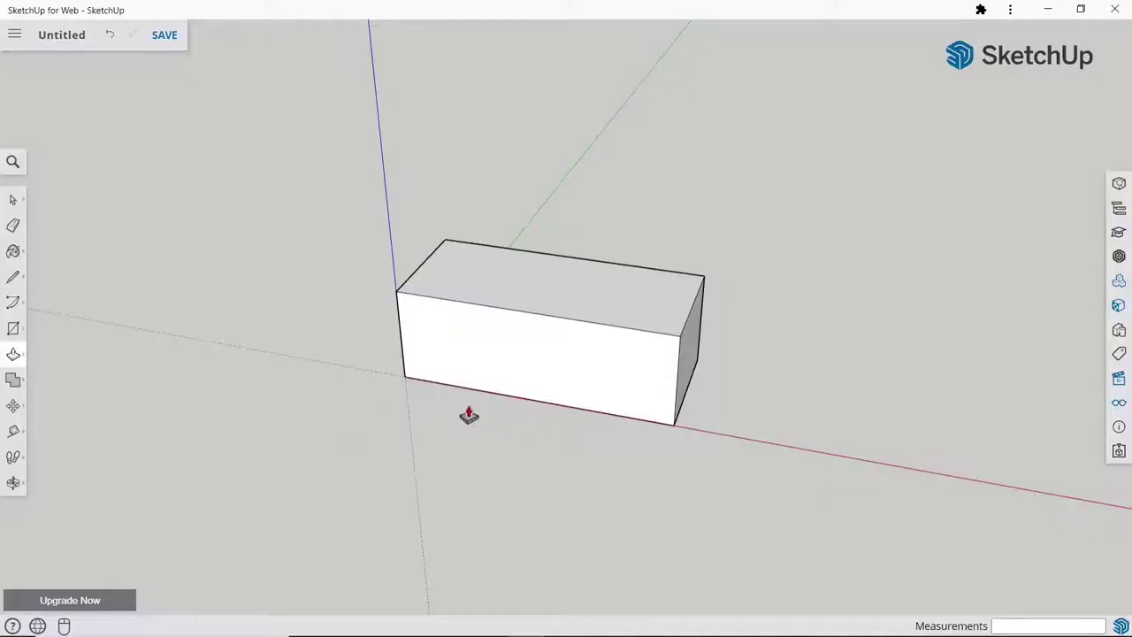
left_click(404, 377)
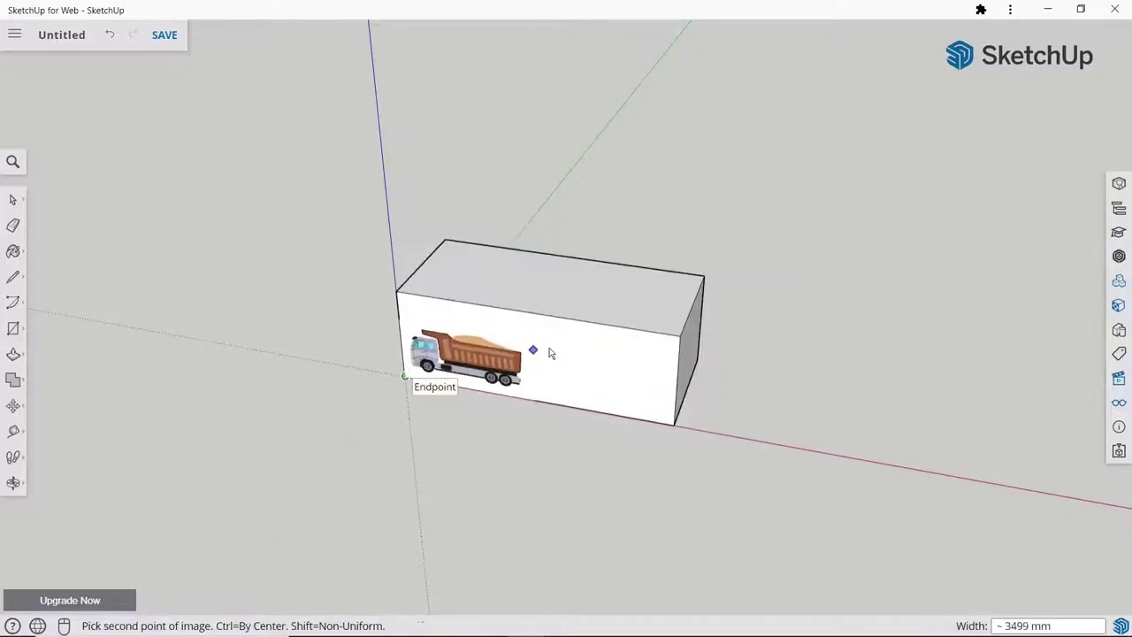
left_click(683, 342)
Step: Select and delete the box's right side face
left_click(13, 200)
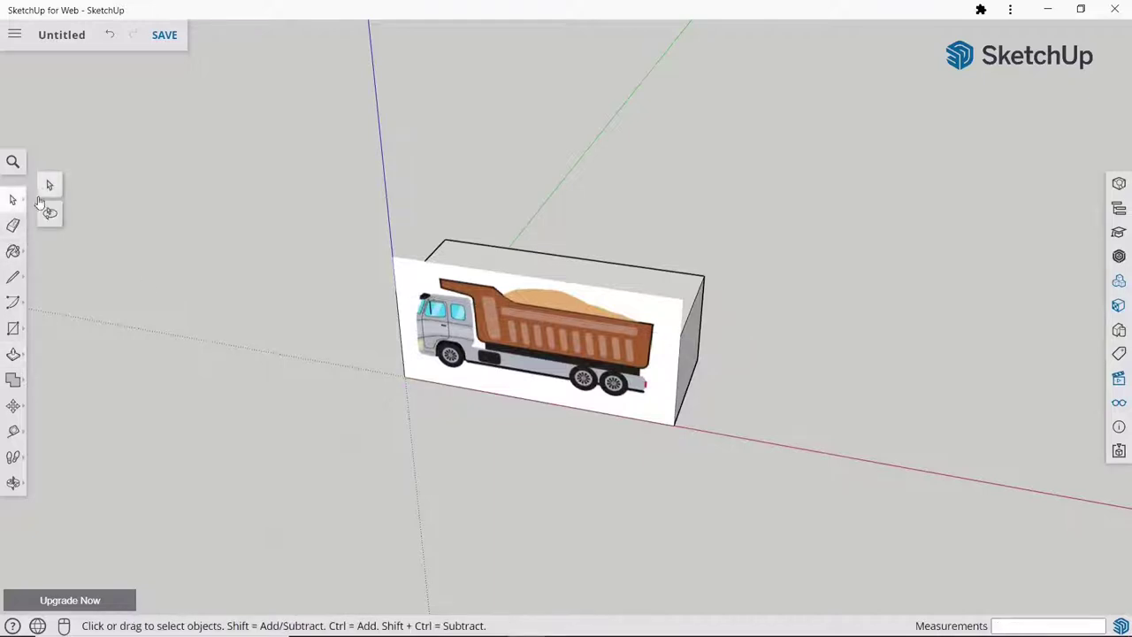
middle_click_drag(100, 229, 709, 360)
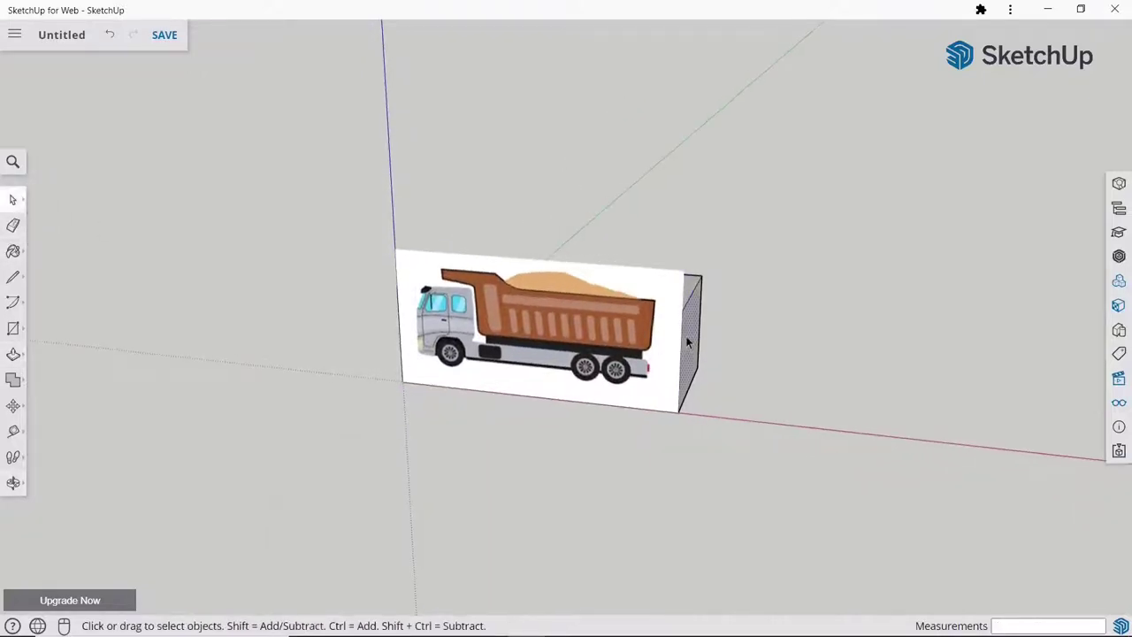
key("Delete")
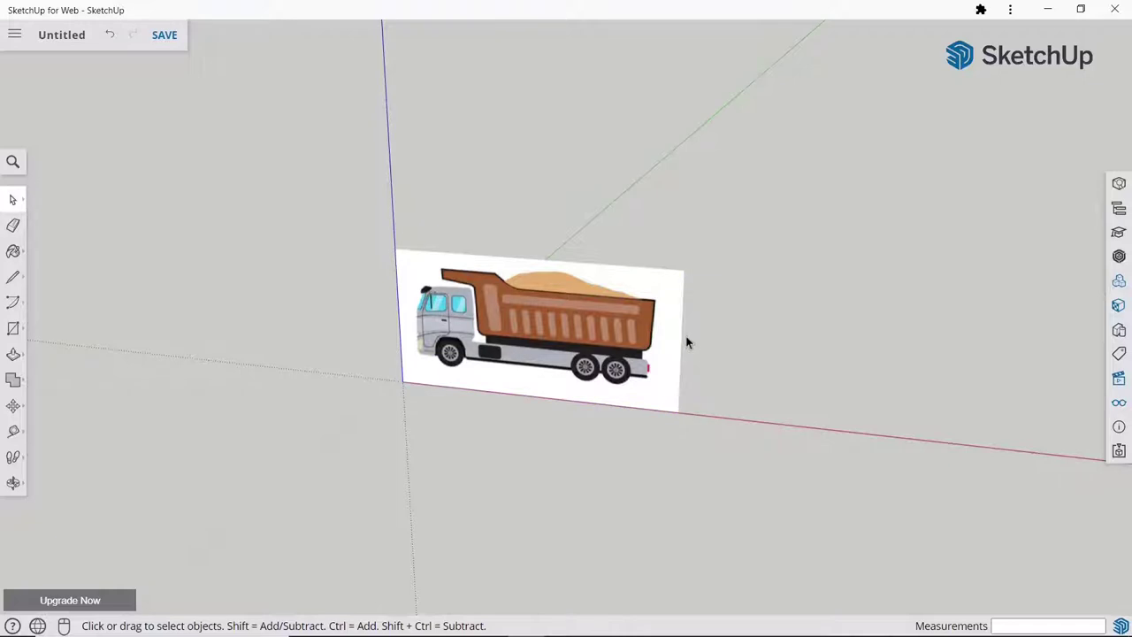
scroll(365, 348, "up", 2)
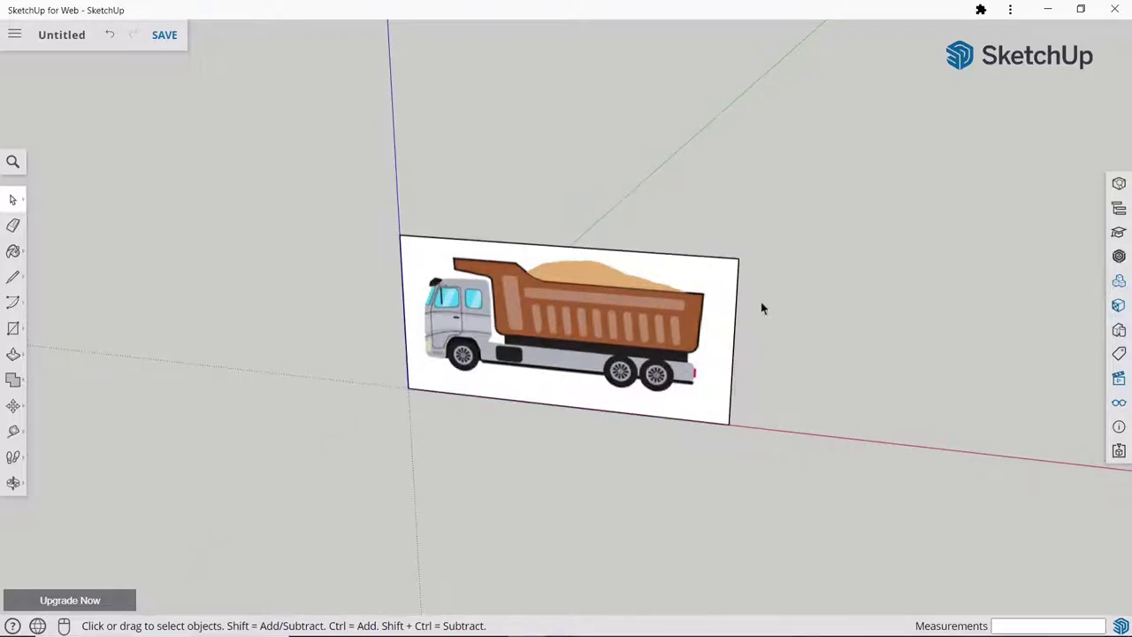
Step: Switch to the Front standard view and zoom in on the truck reference image
left_click(1119, 378)
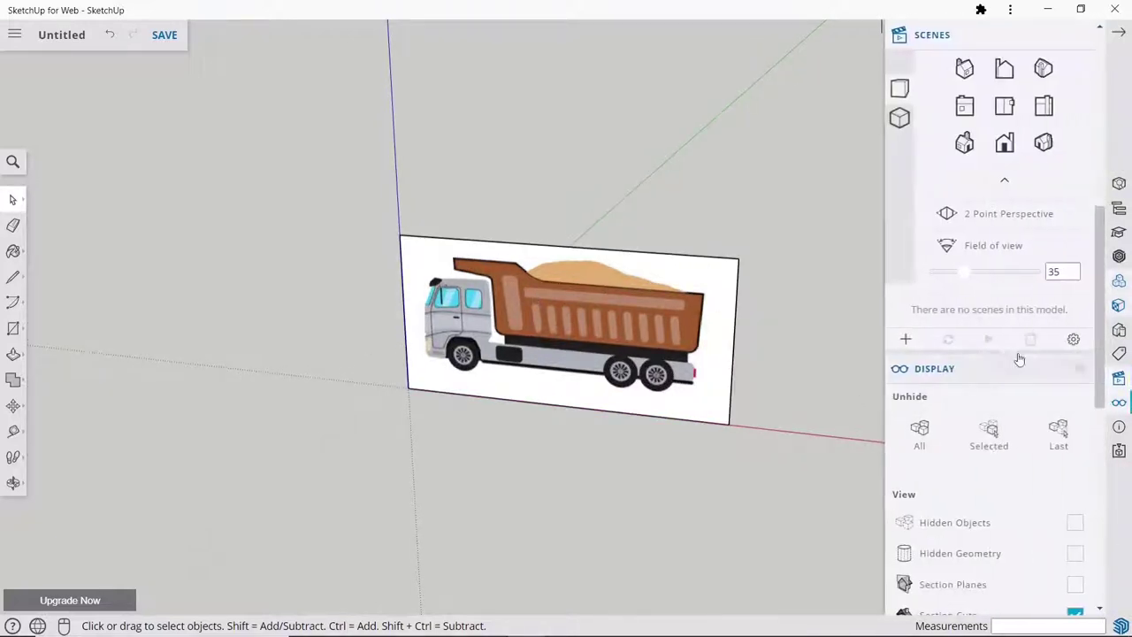
left_click(1004, 143)
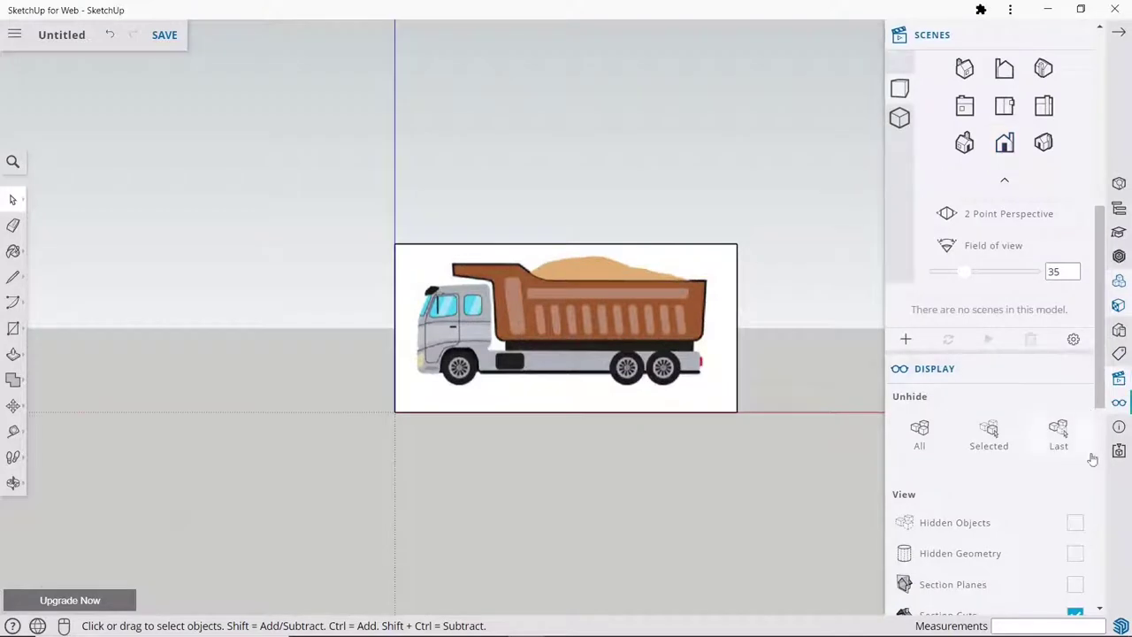
left_click(1120, 403)
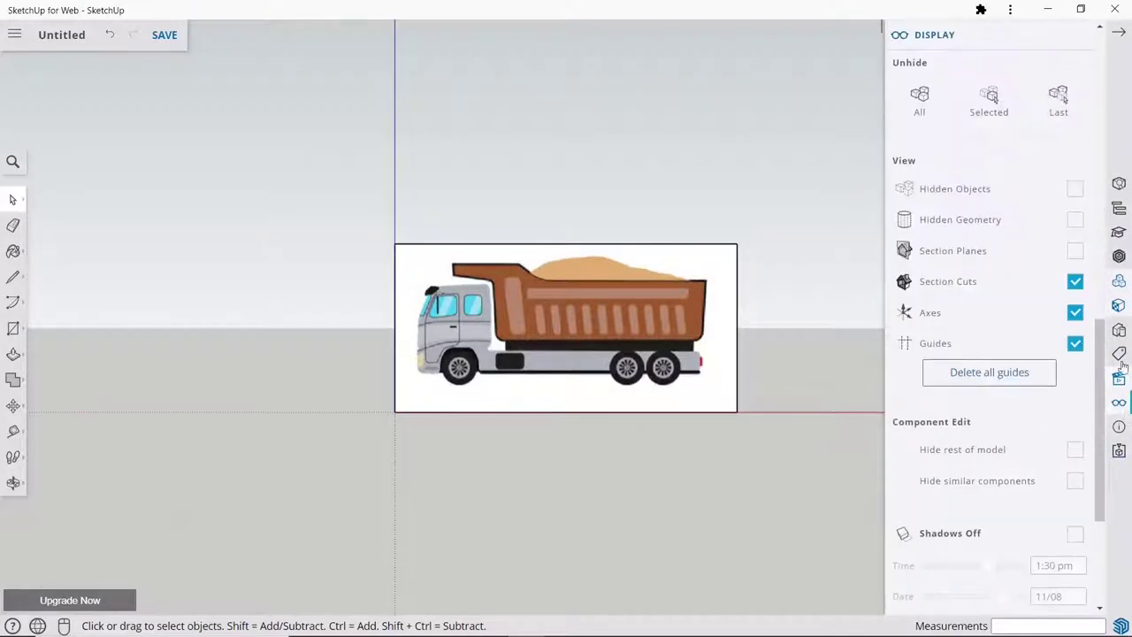
left_click(1117, 38)
scroll(575, 354, "up", 1)
scroll(574, 354, "up", 1)
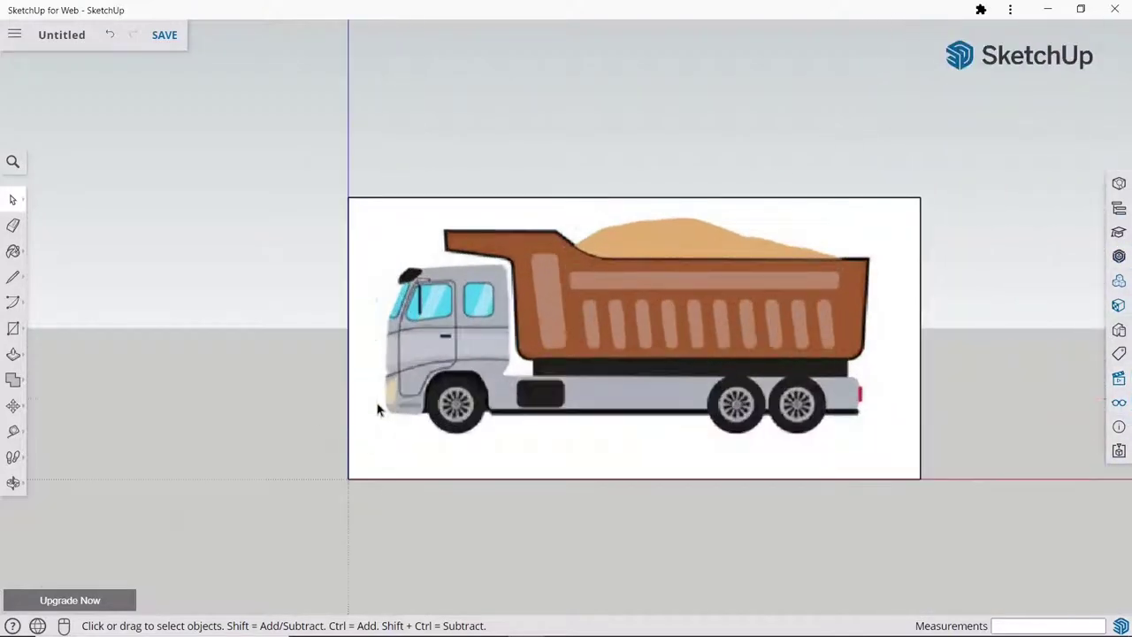
scroll(575, 354, "up", 2)
left_click(14, 276)
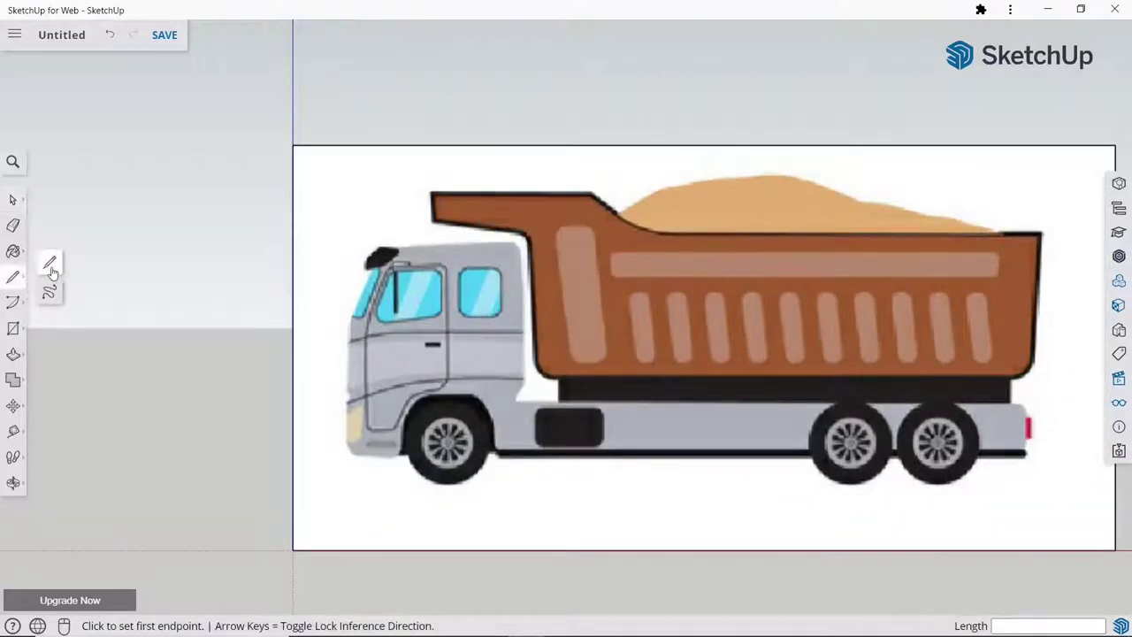
Step: Trace the bumper bottom, cab front, slanted windscreen and roof with lines
scroll(471, 190, "up", 1)
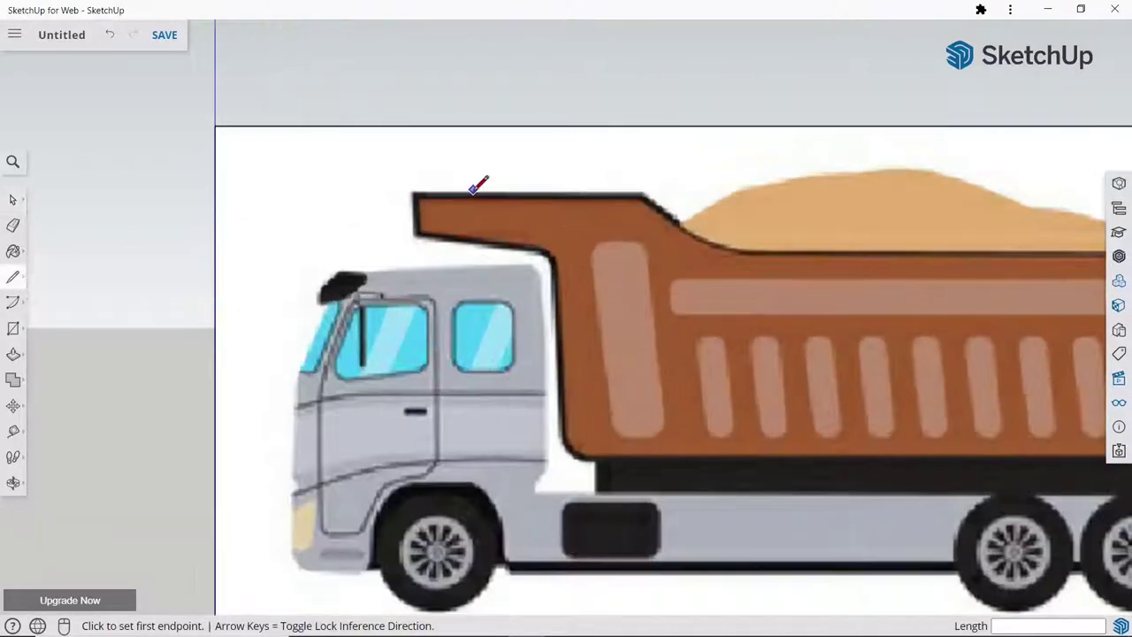
left_click(363, 572)
left_click(292, 573)
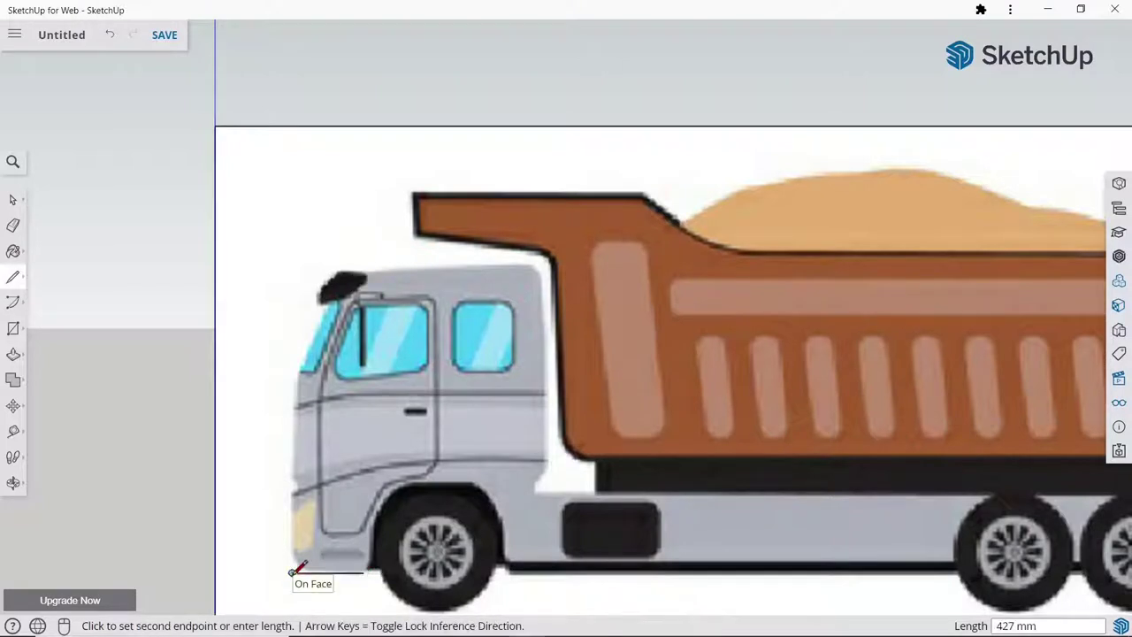
left_click(292, 375)
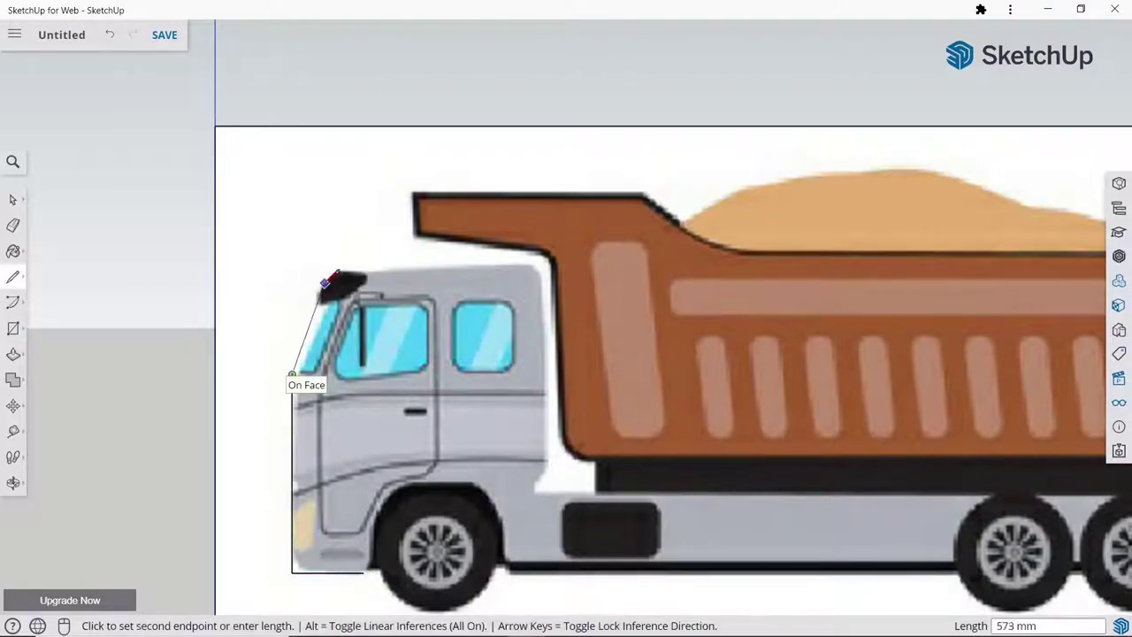
left_click(335, 274)
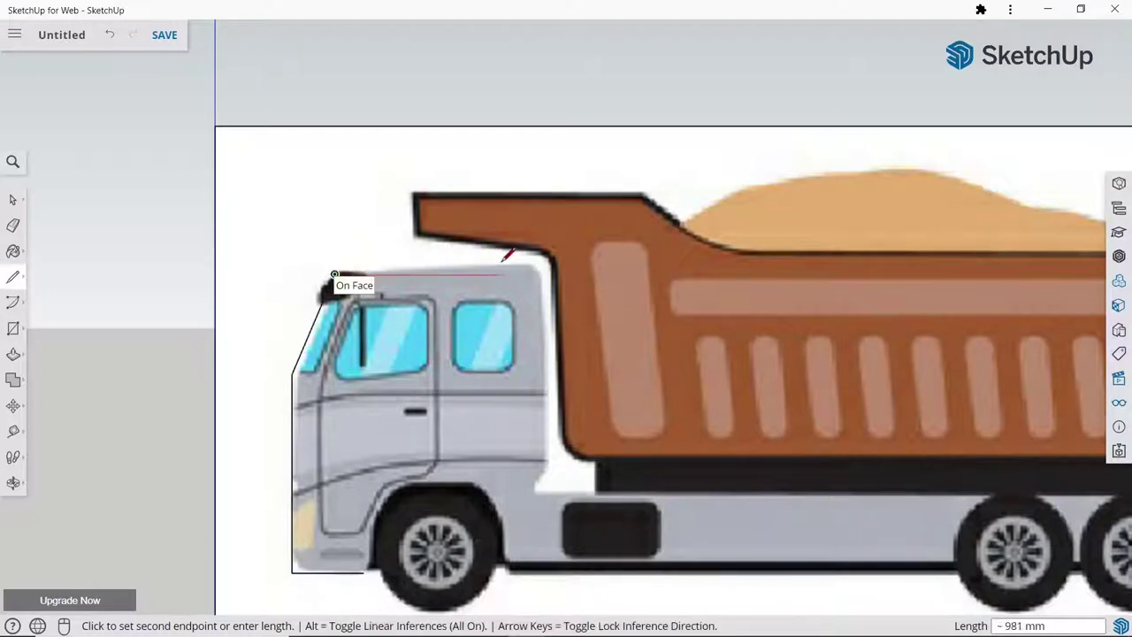
scroll(530, 259, "up", 3)
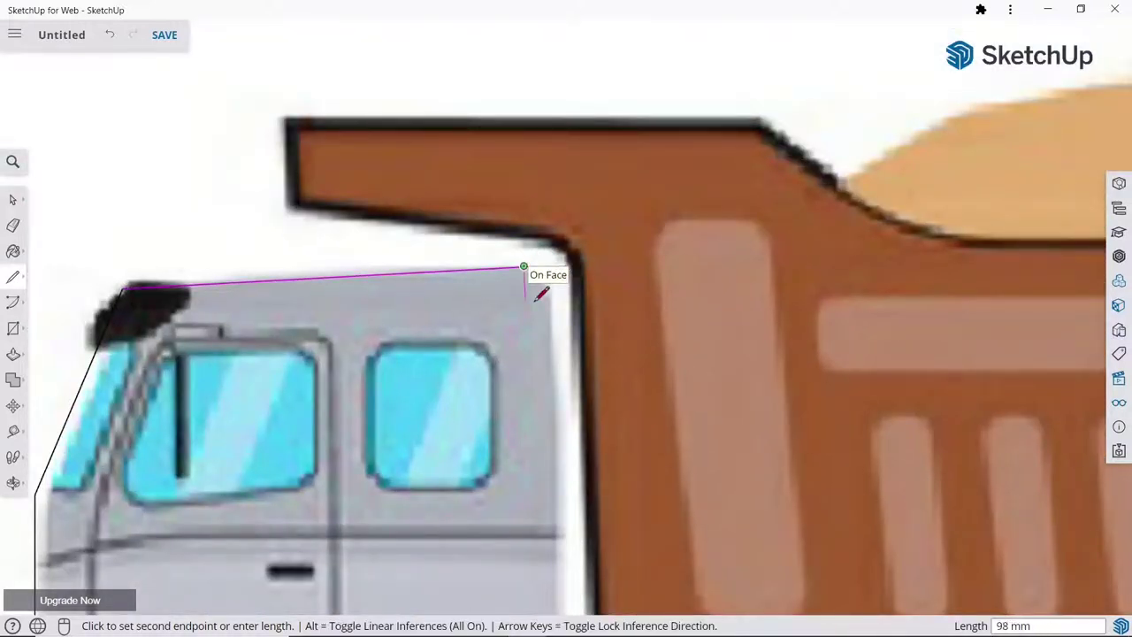
left_click(523, 265)
key("Escape")
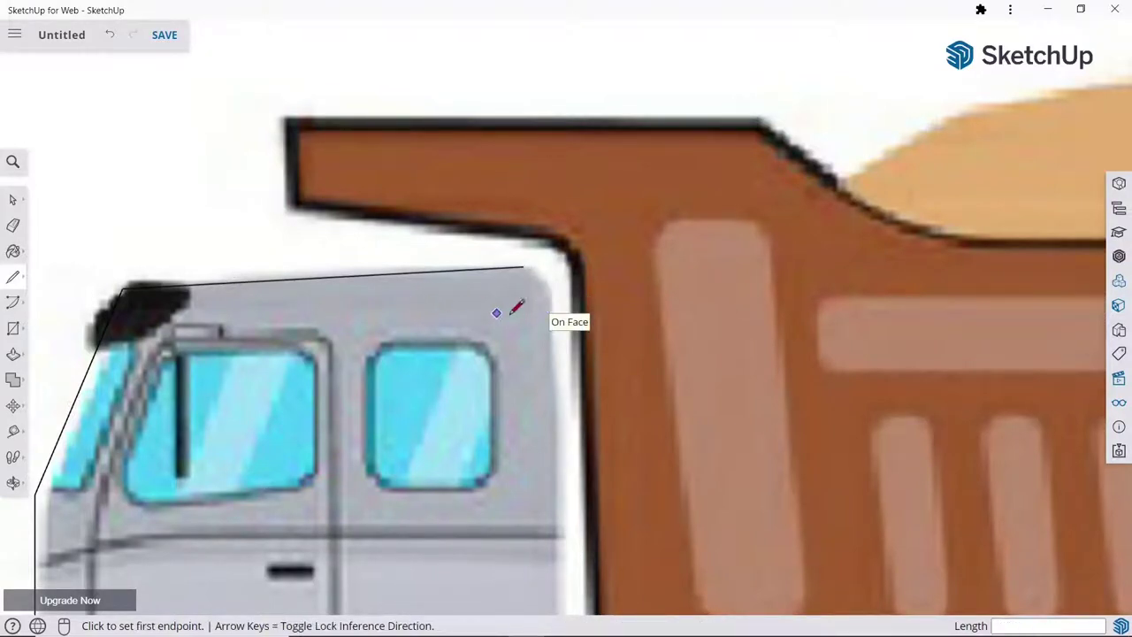
Step: Trace the cab's rear edge down to the chassis and along the chassis top to the rear
left_click(553, 301)
scroll(553, 305, "down", 5)
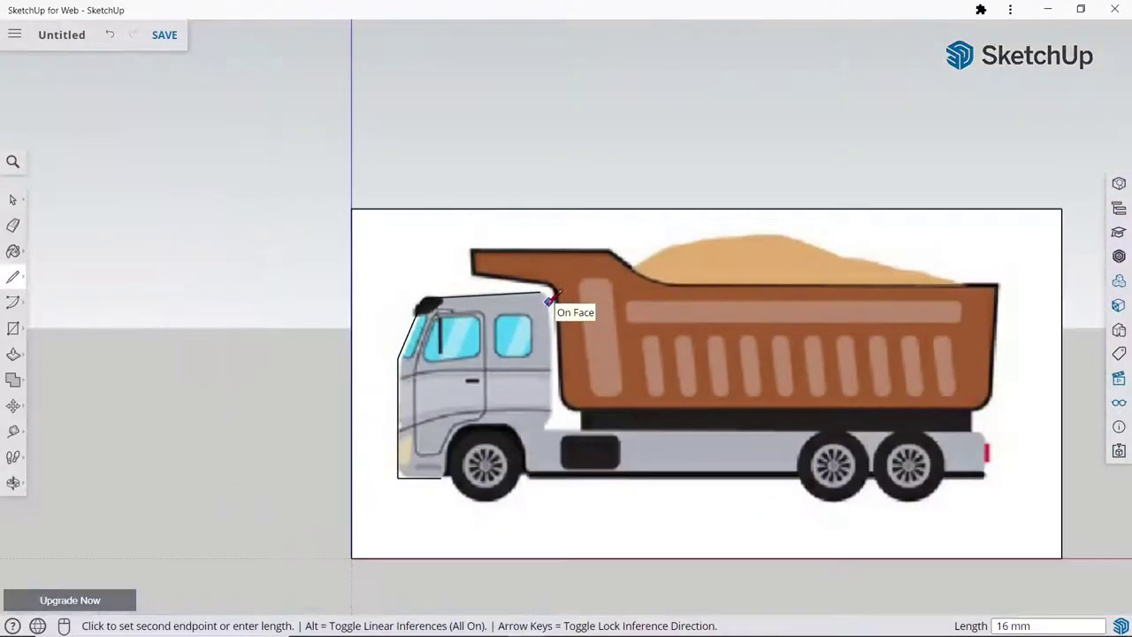
scroll(552, 305, "up", 3)
scroll(555, 404, "up", 3)
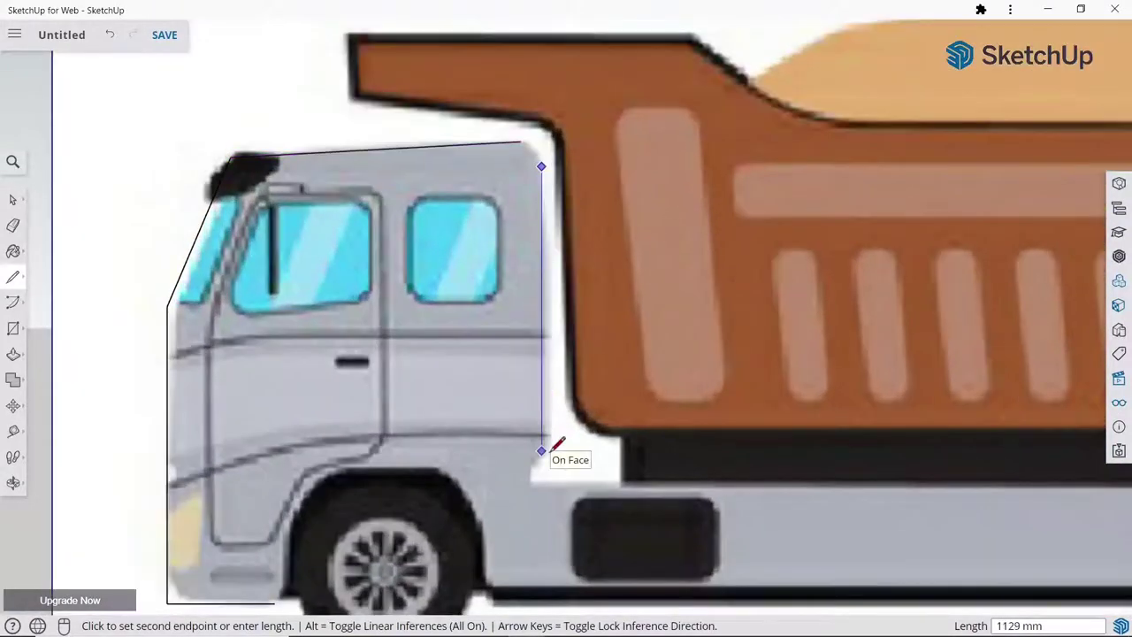
left_click(541, 449)
scroll(539, 461, "up", 2)
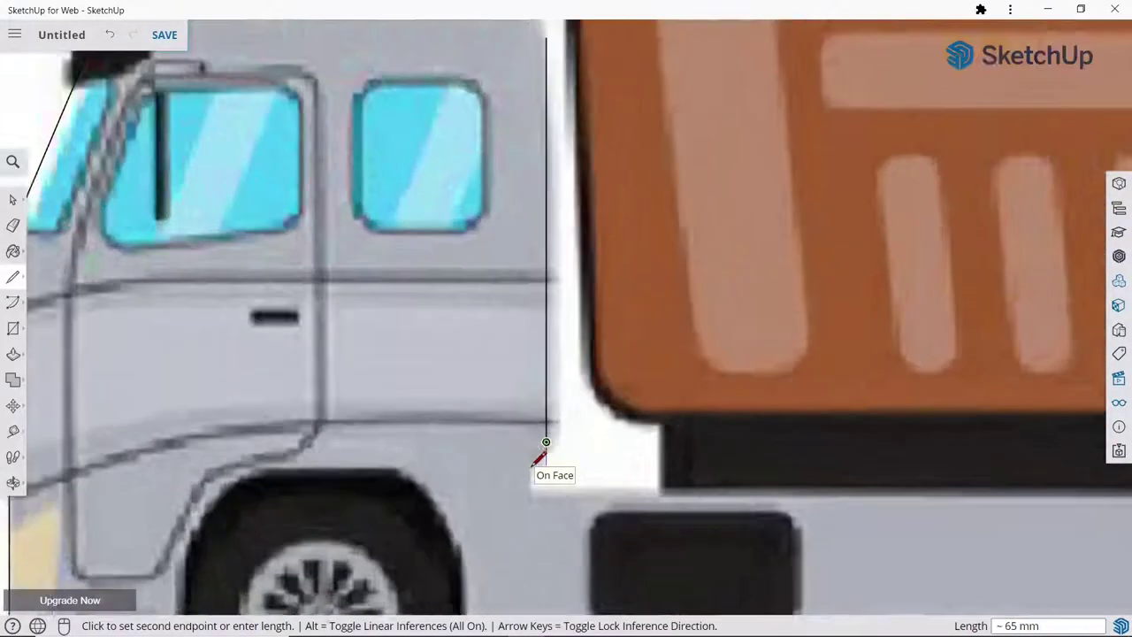
scroll(539, 462, "up", 2)
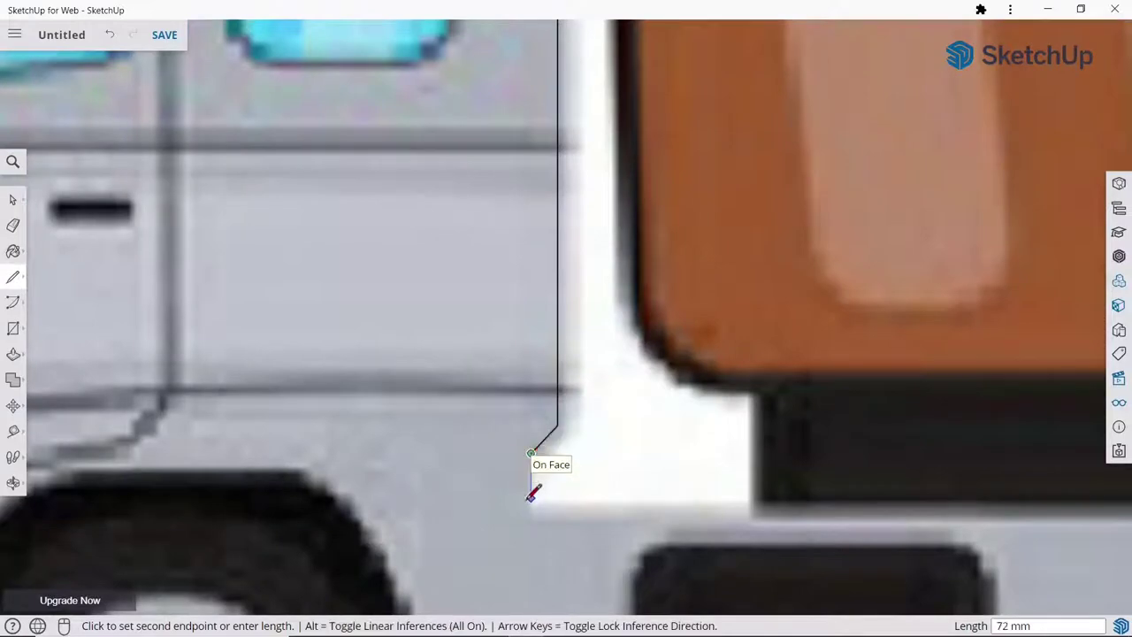
scroll(530, 499, "down", 3)
scroll(530, 499, "down", 2)
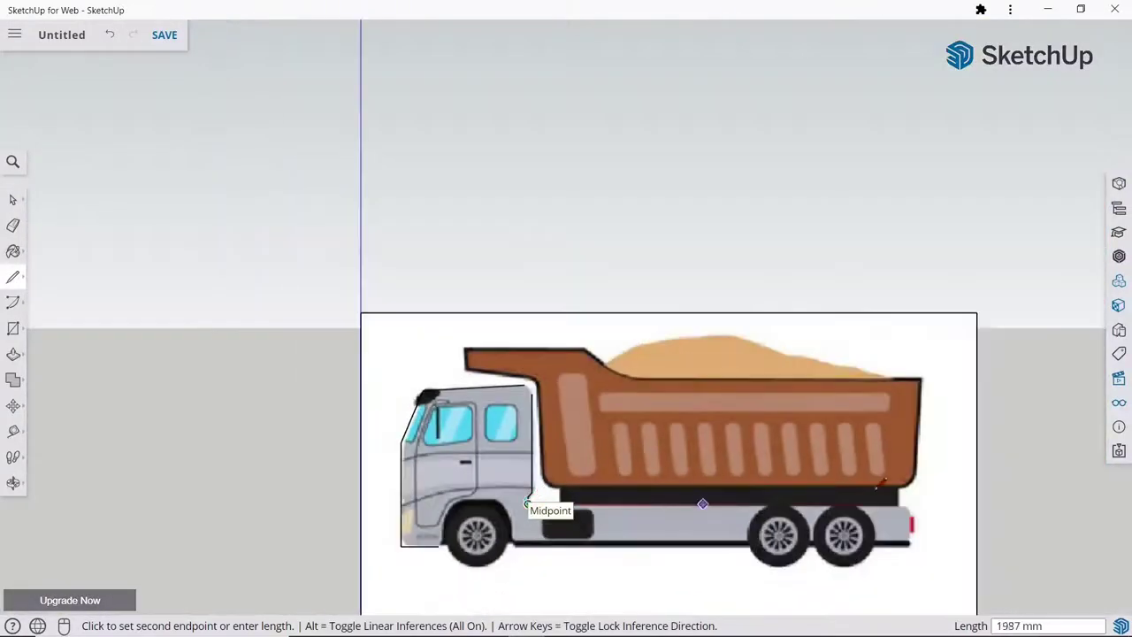
scroll(957, 487, "up", 2)
scroll(937, 488, "up", 2)
scroll(867, 513, "up", 3)
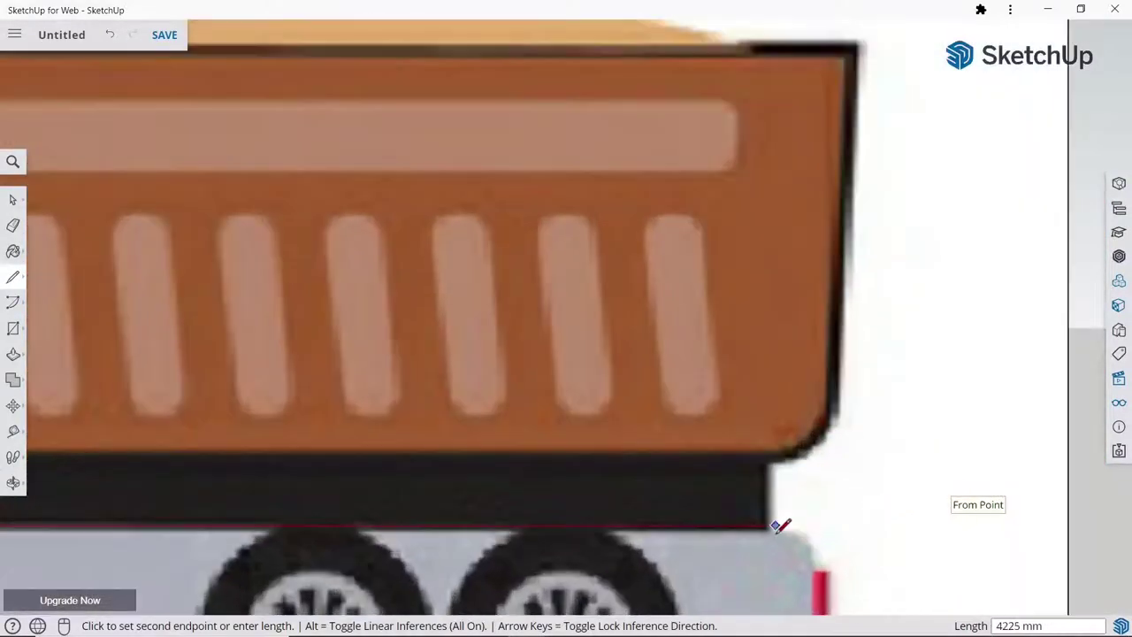
left_click(776, 527)
scroll(780, 525, "down", 2)
key("Escape")
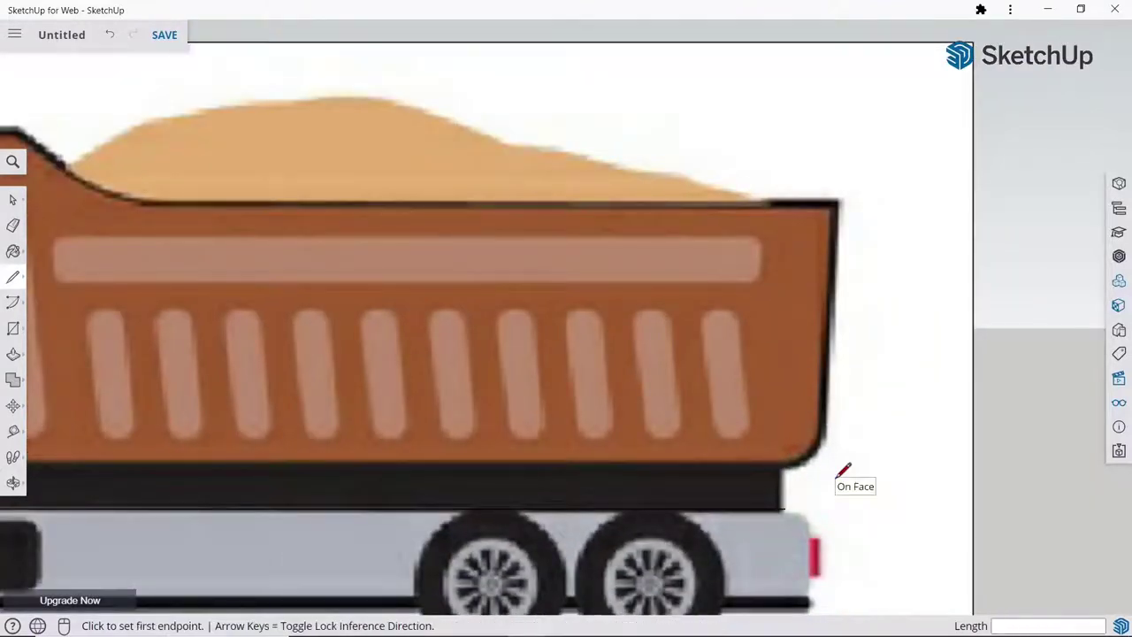
scroll(842, 468, "down", 3)
left_click(12, 302)
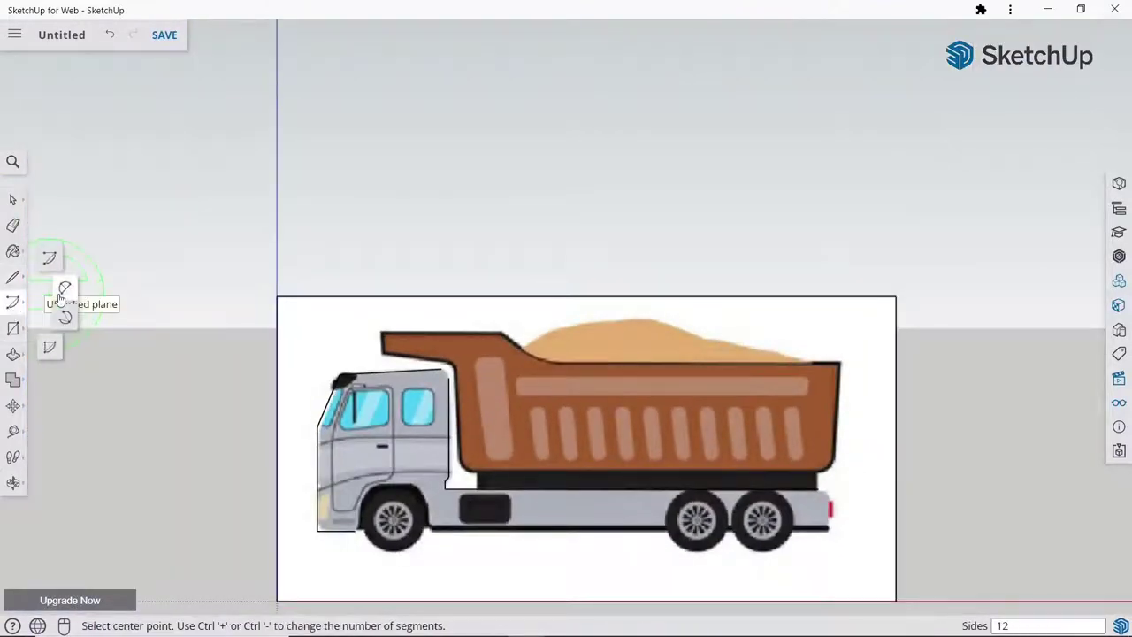
Step: Round the cab's top rear corner with a 2-point arc
left_click(62, 292)
scroll(442, 344, "up", 2)
scroll(442, 345, "up", 3)
left_click(441, 342)
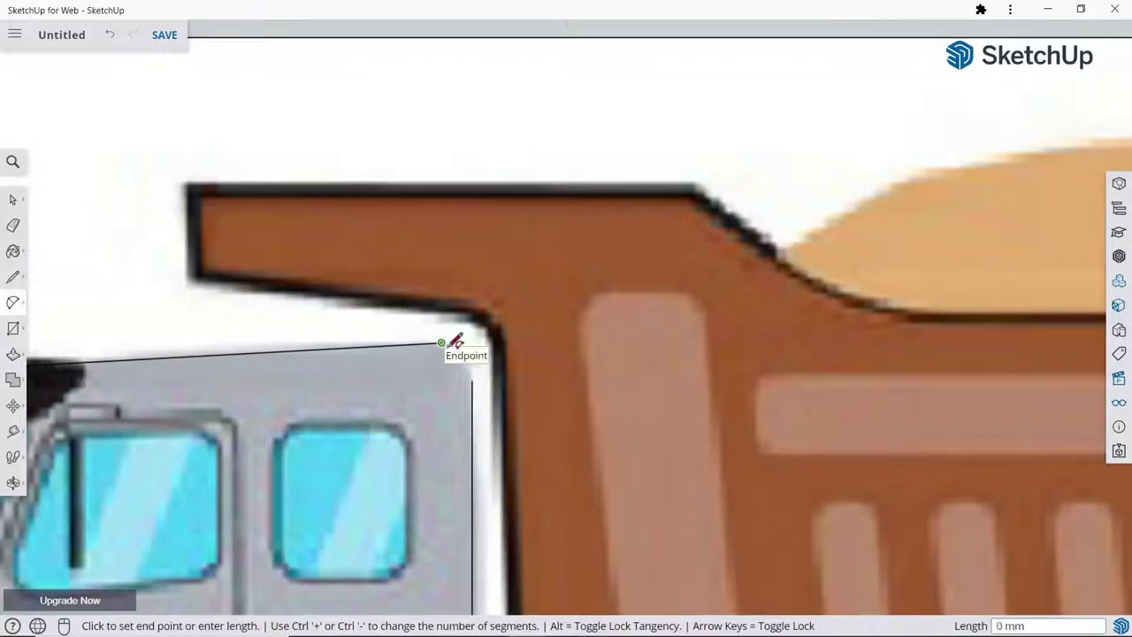
left_click(472, 380)
left_click(467, 363)
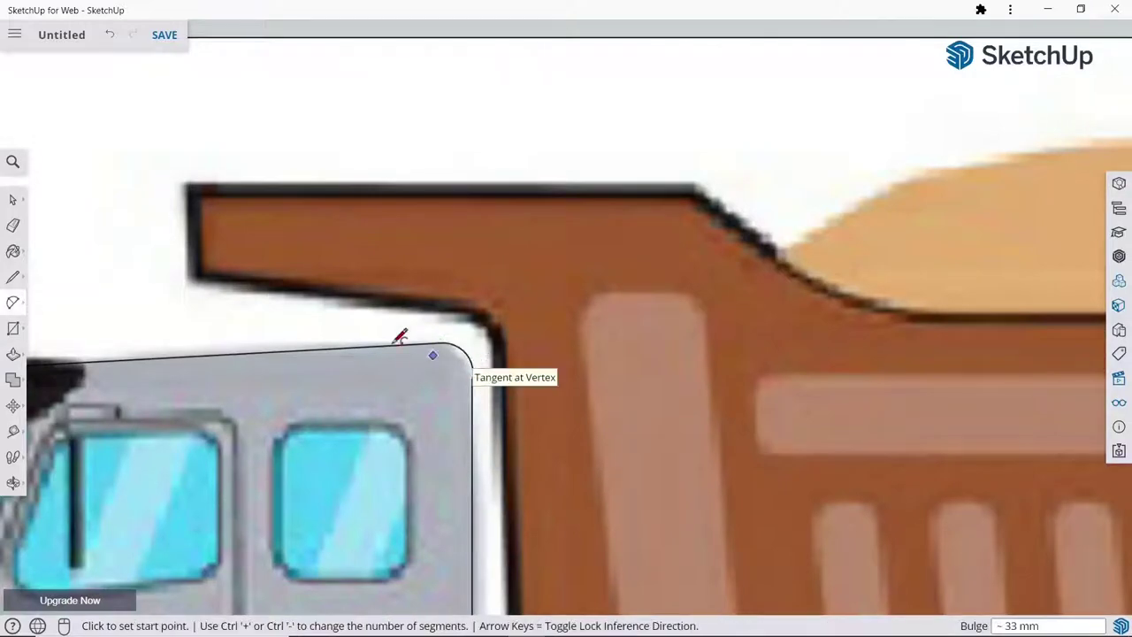
scroll(399, 337, "down", 3)
scroll(450, 295, "down", 1)
scroll(492, 308, "down", 2)
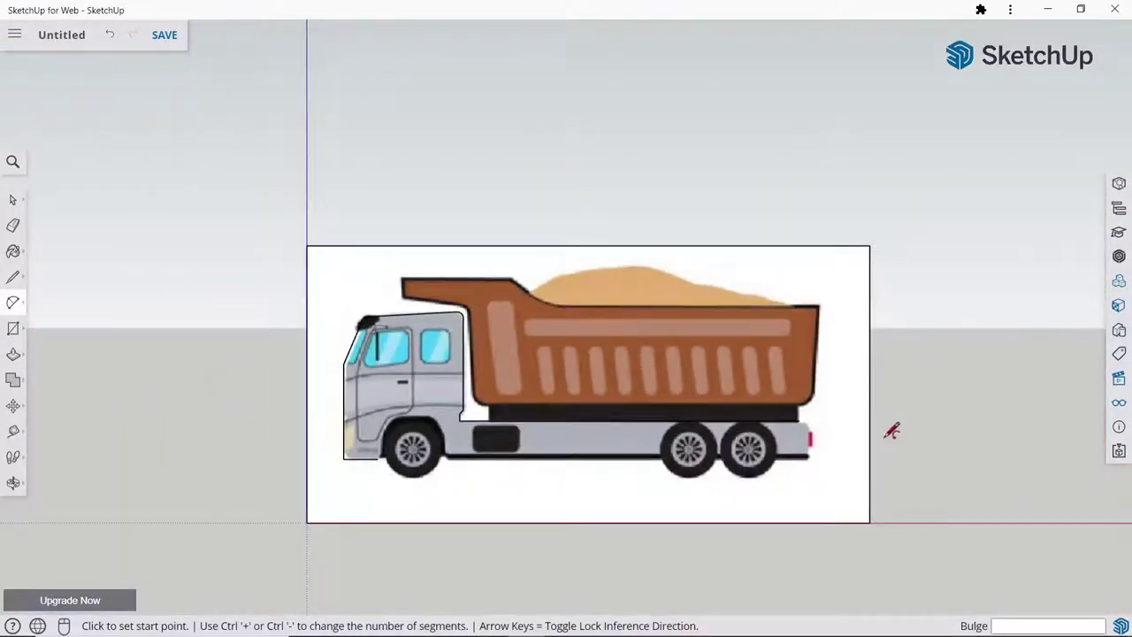
scroll(891, 431, "up", 3)
scroll(849, 429, "up", 2)
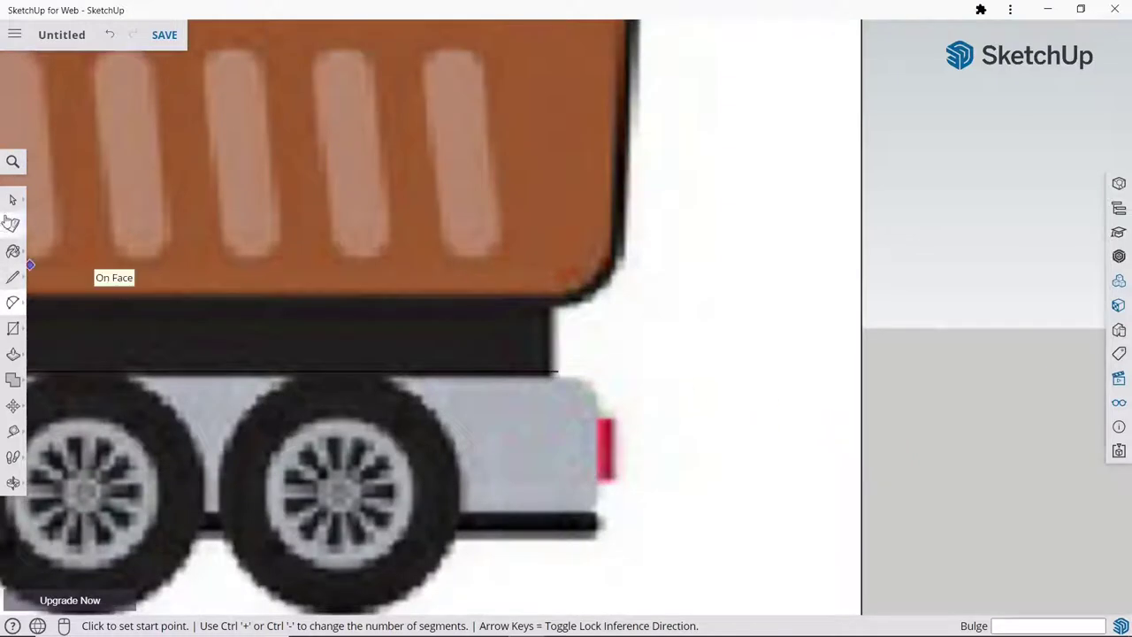
Step: Draw a vertical edge at the chassis rear end
left_click(12, 277)
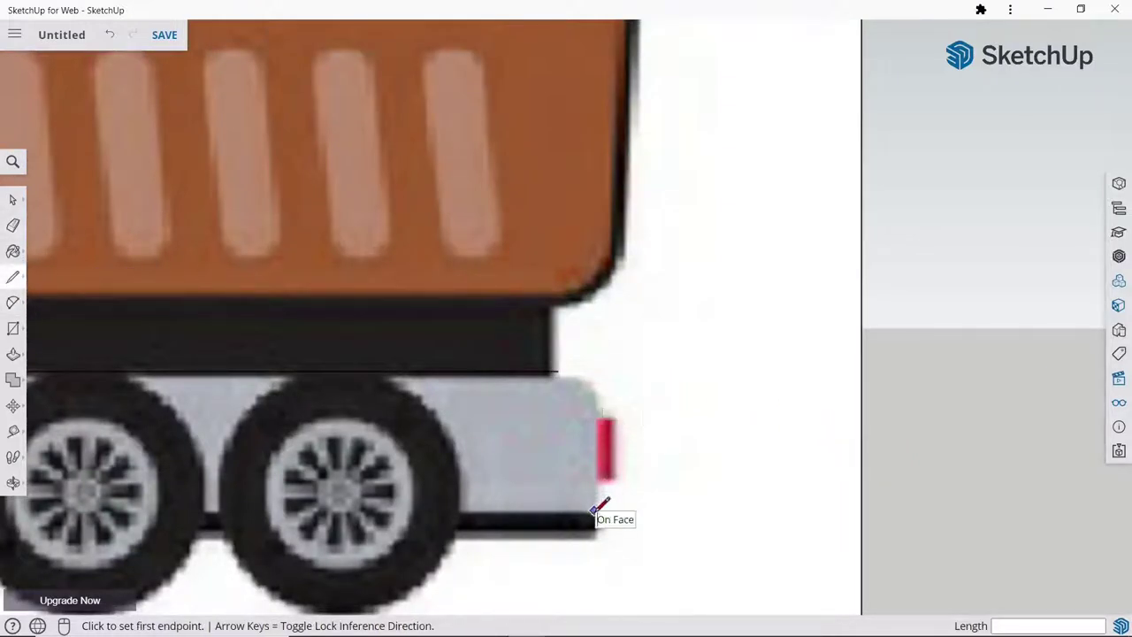
scroll(599, 506, "down", 3)
scroll(606, 493, "down", 3)
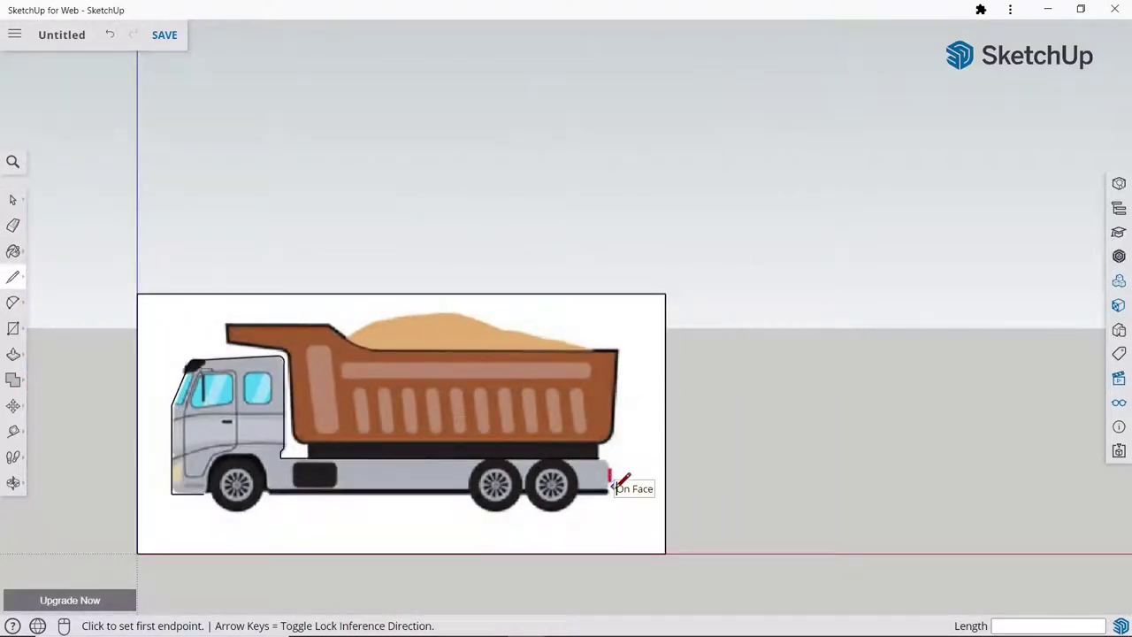
scroll(613, 485, "up", 5)
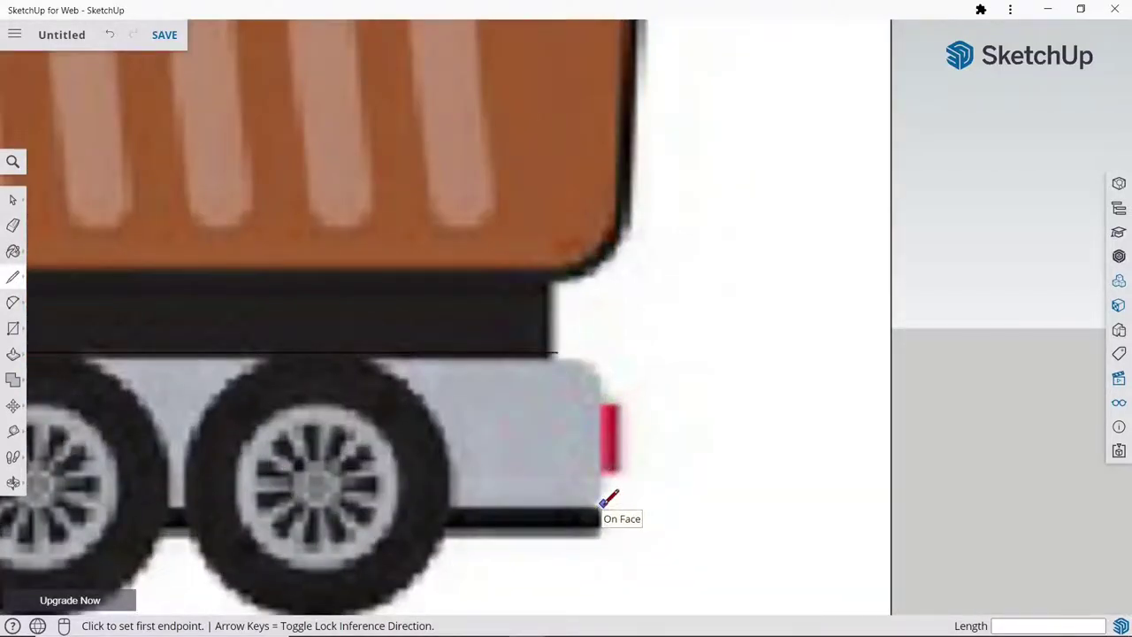
left_click(601, 504)
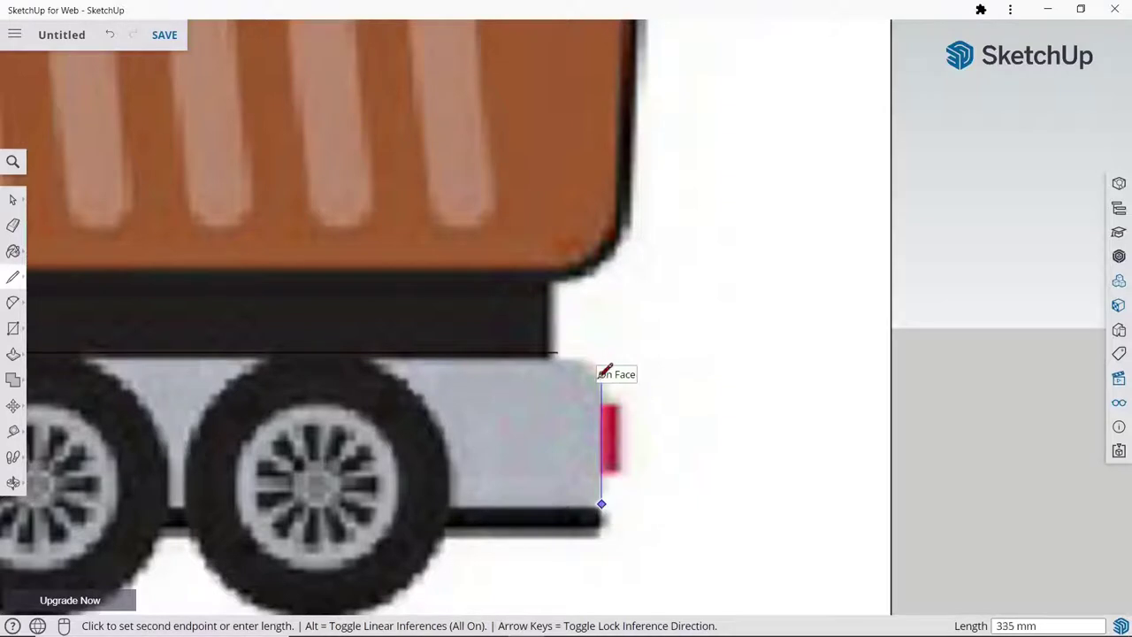
left_click(602, 380)
key("Escape")
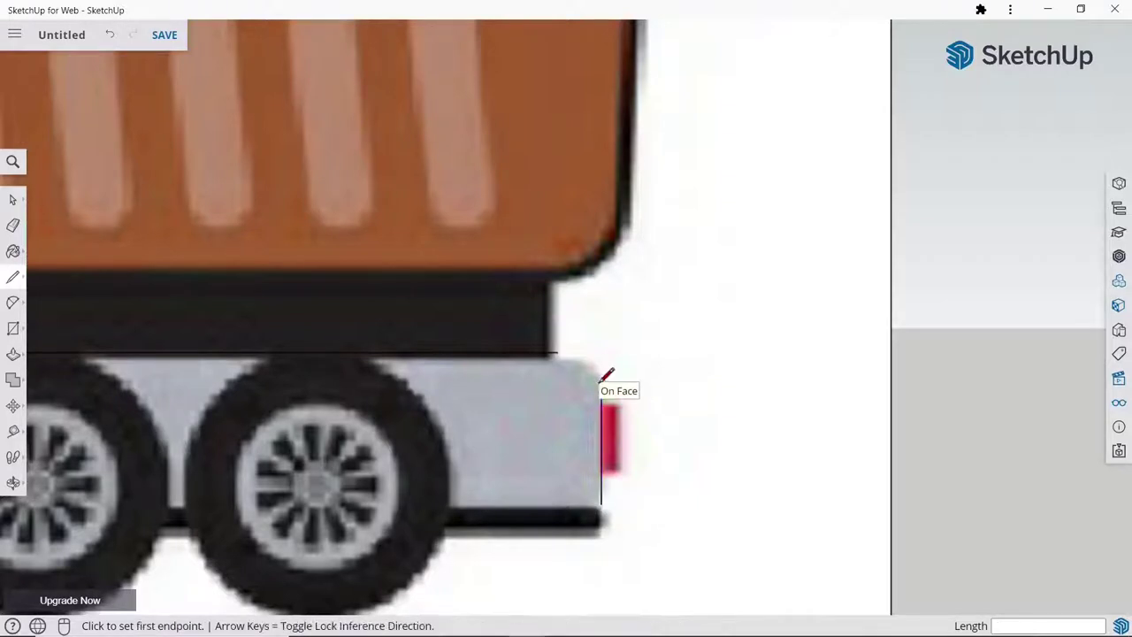
Step: Round the corner between the chassis top and the rear edge with a 2-point arc
left_click(12, 302)
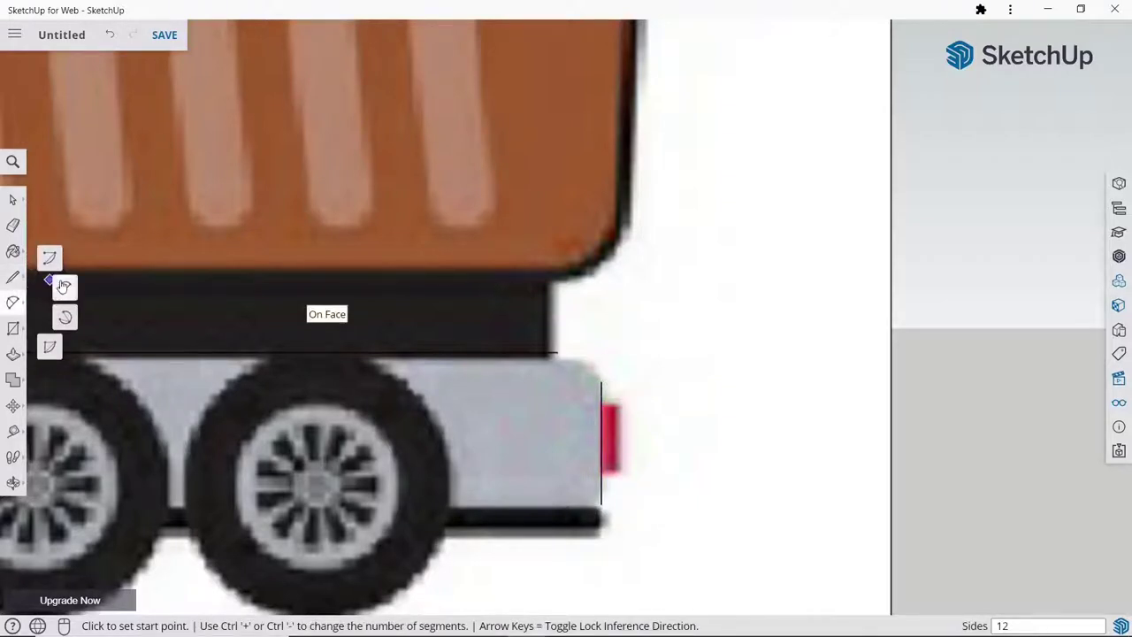
left_click(557, 352)
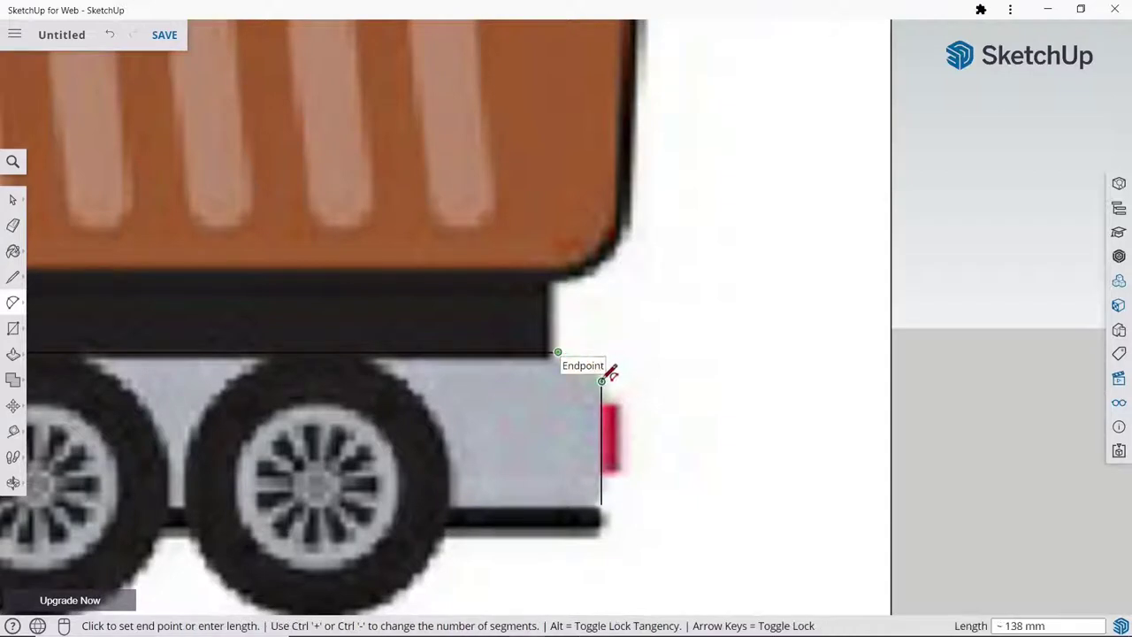
left_click(601, 380)
scroll(604, 358, "up", 2)
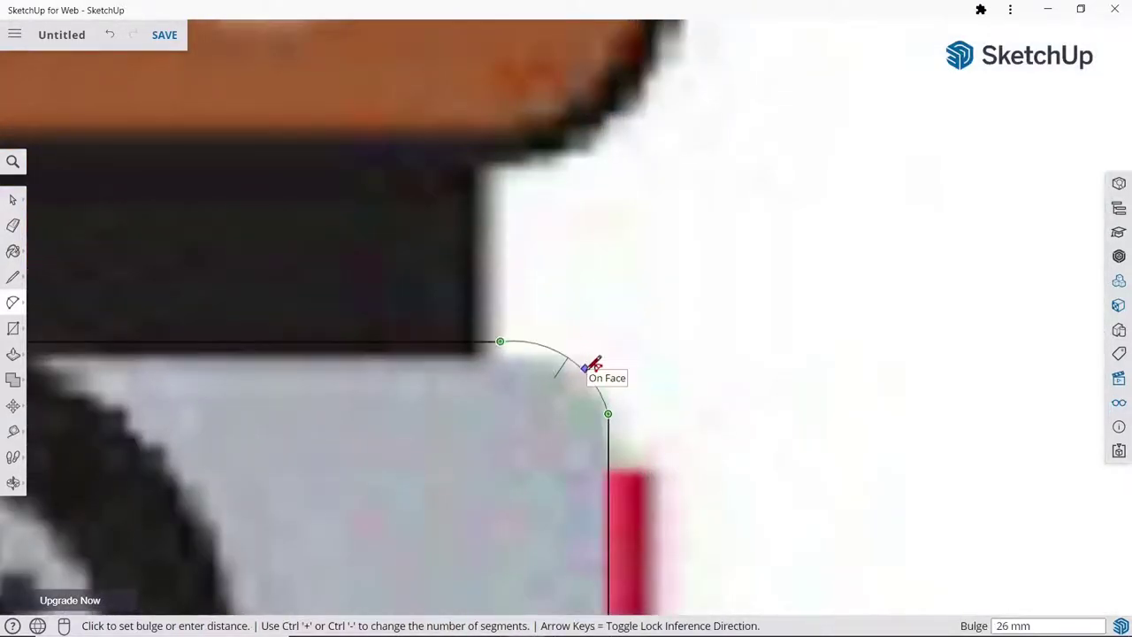
left_click(596, 369)
scroll(727, 310, "down", 3)
scroll(740, 319, "down", 2)
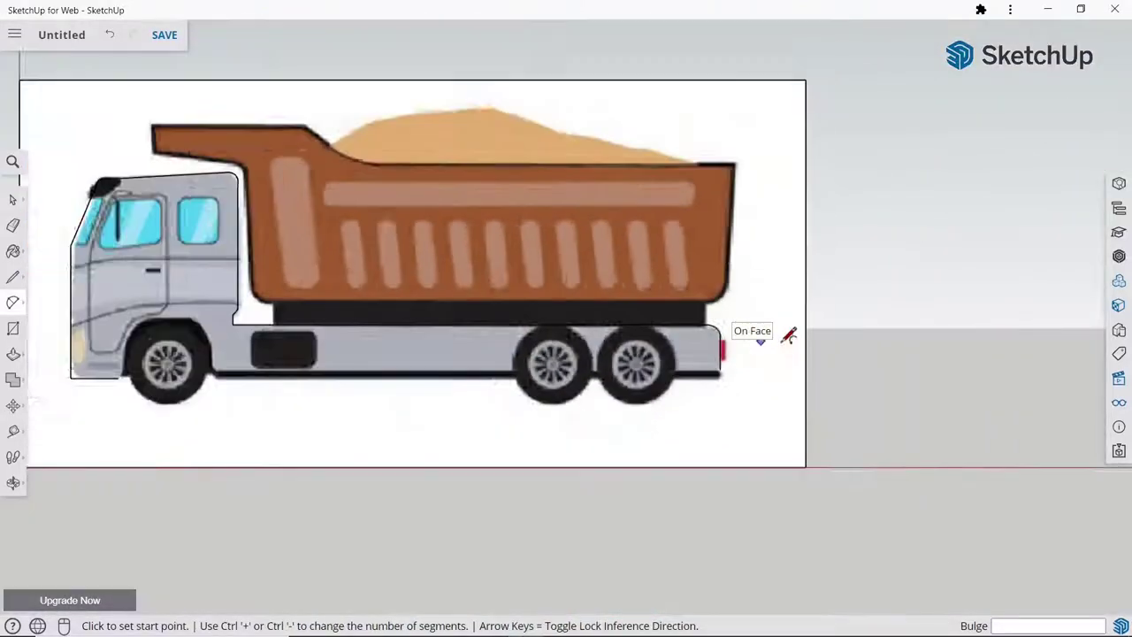
scroll(787, 335, "down", 2)
scroll(265, 305, "up", 3)
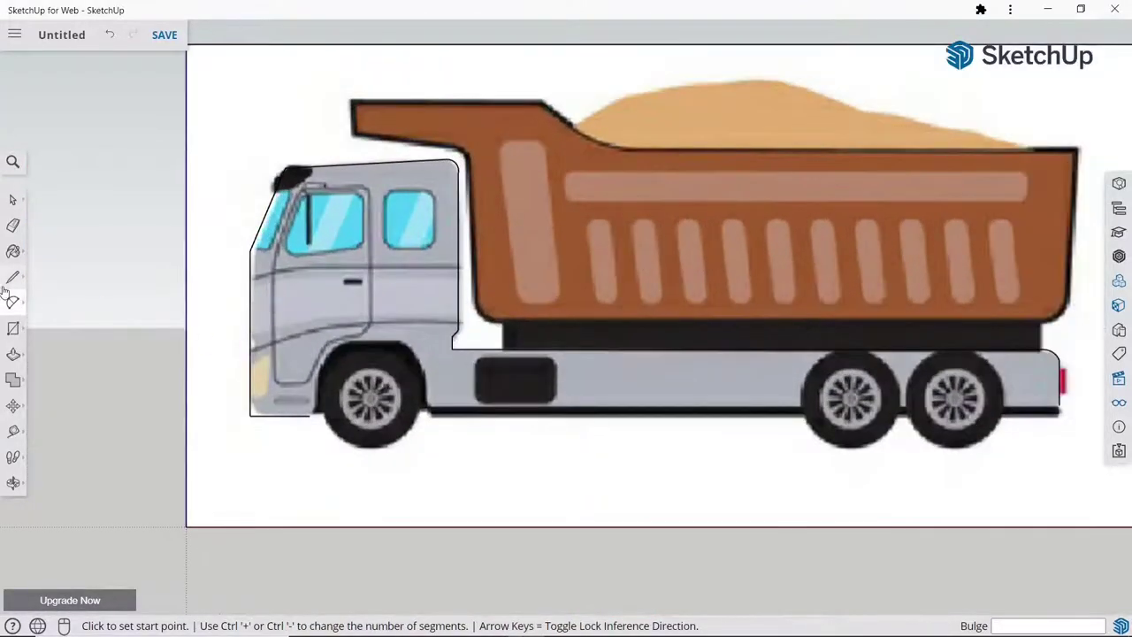
left_click(10, 279)
Step: Draw the chassis bottom edge from the rear end forward to the rearmost wheel
left_click(50, 269)
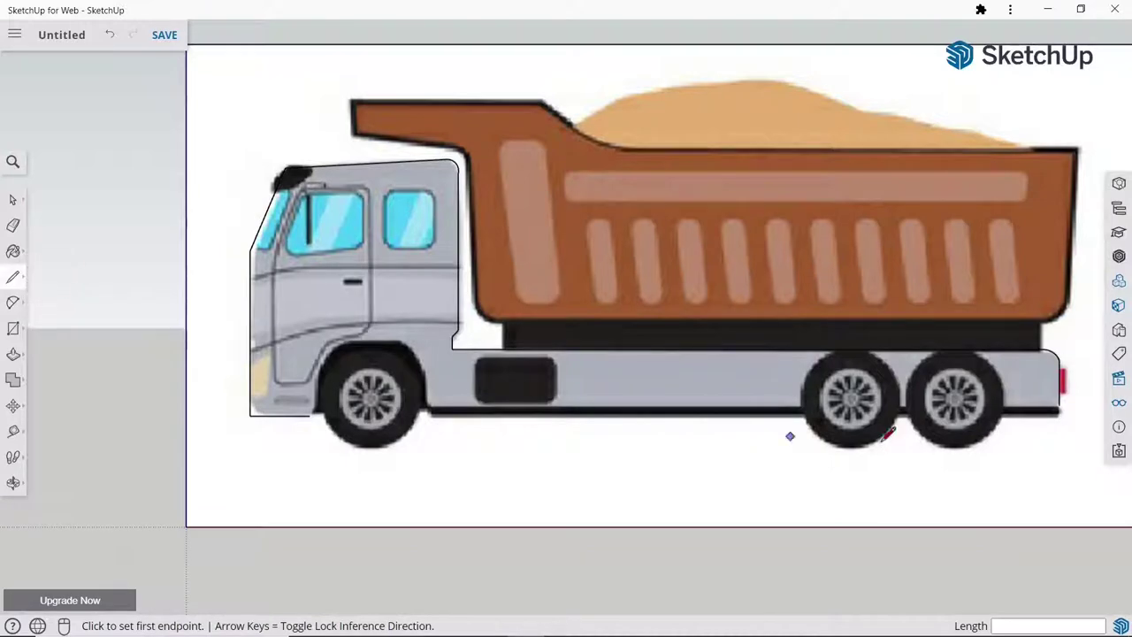
scroll(1023, 366, "up", 1)
scroll(1017, 369, "up", 3)
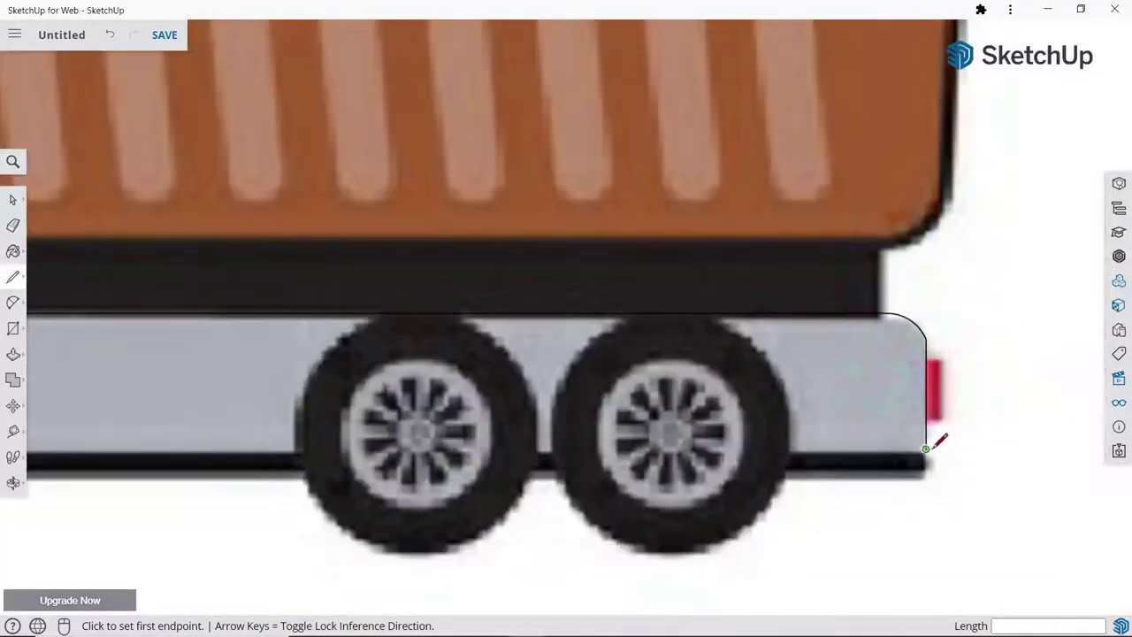
left_click(924, 448)
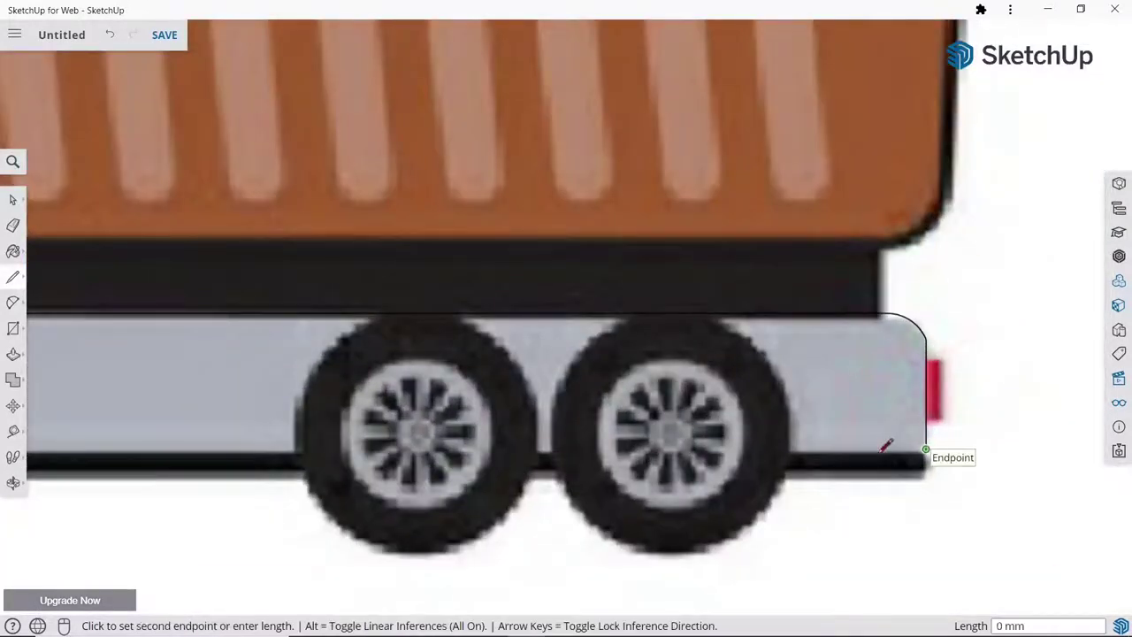
left_click(792, 449)
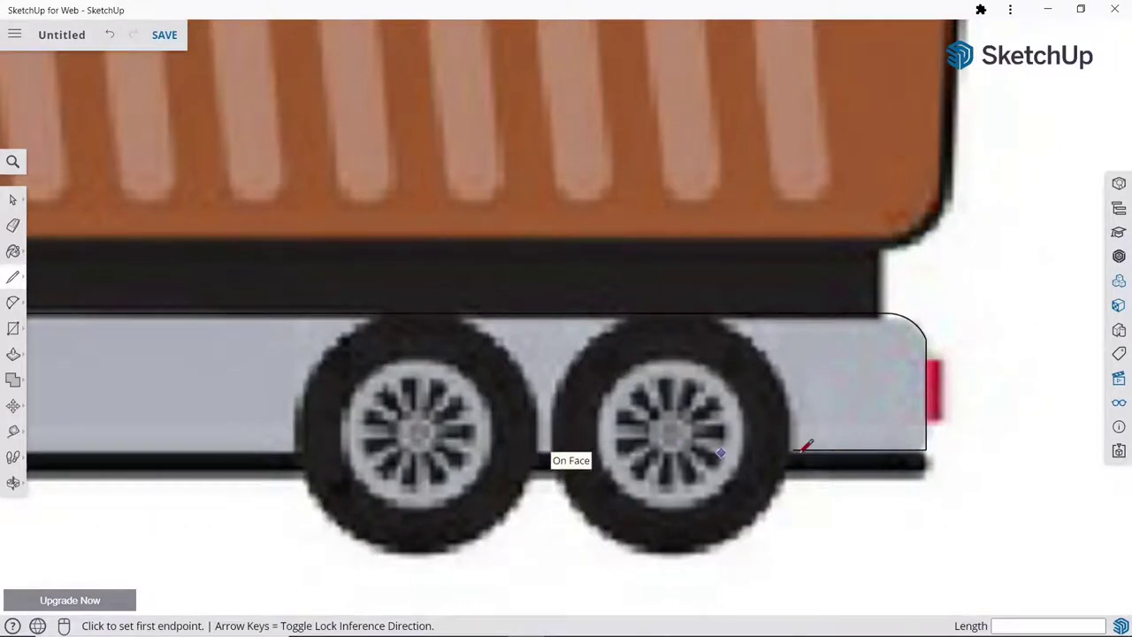
left_click(548, 451)
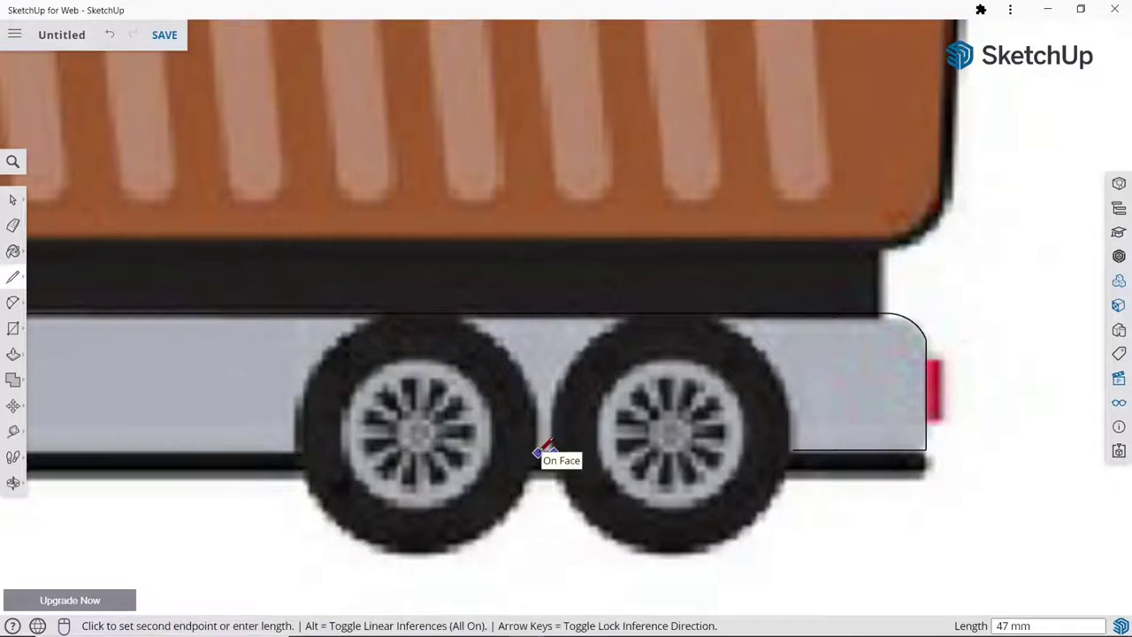
key("Escape")
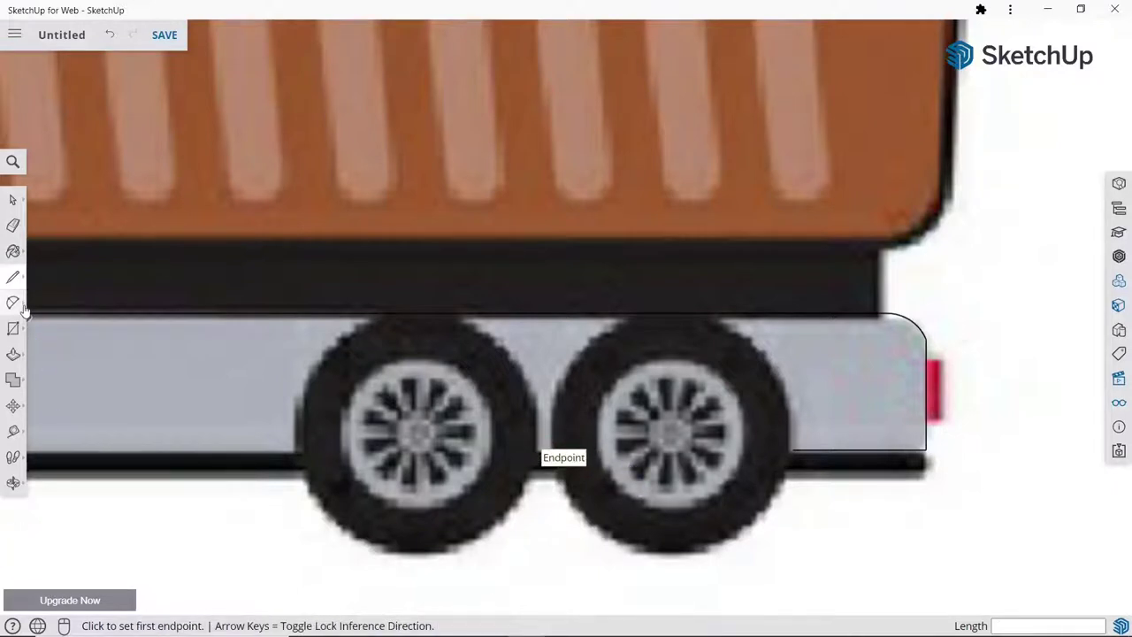
Step: Arch a 2-point arc with a 391 mm bulge over the rearmost wheel
left_click(13, 301)
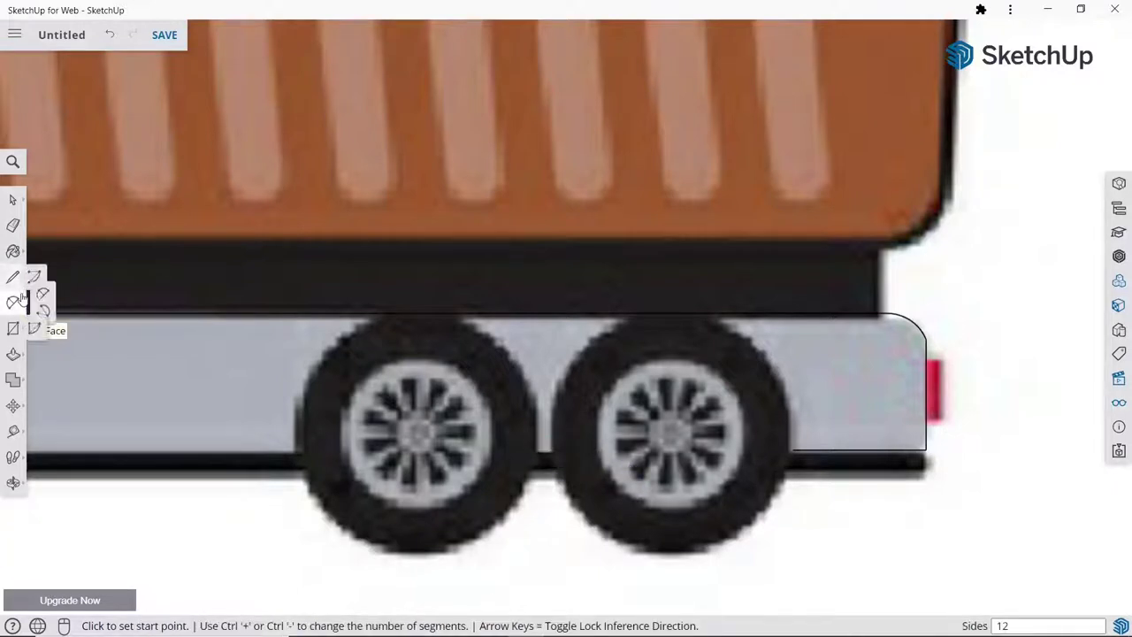
left_click(552, 453)
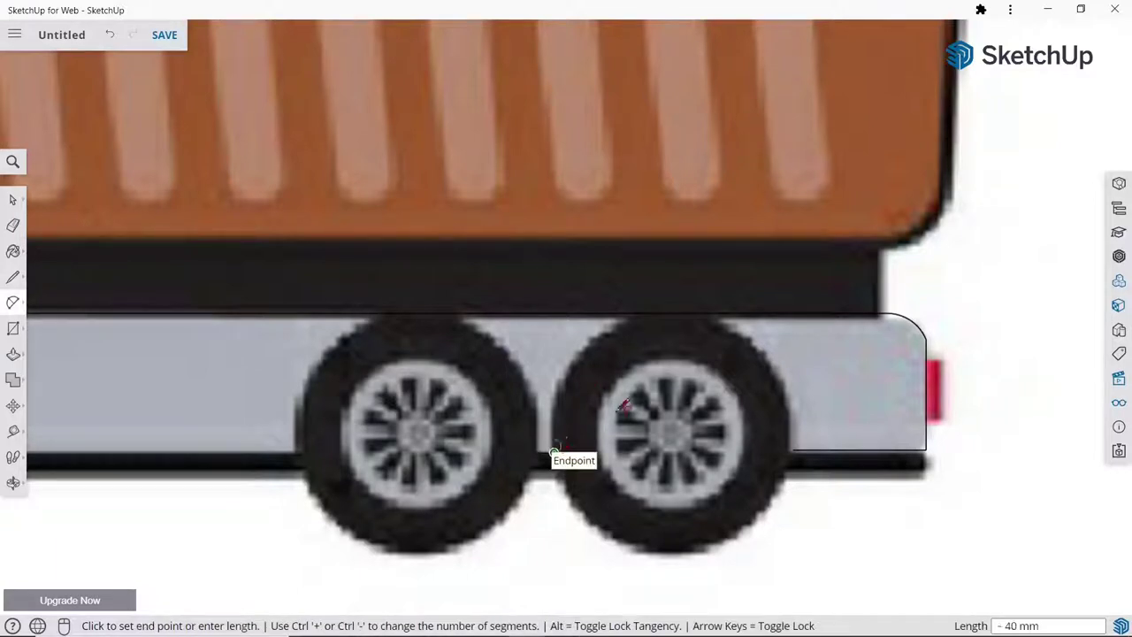
left_click(794, 449)
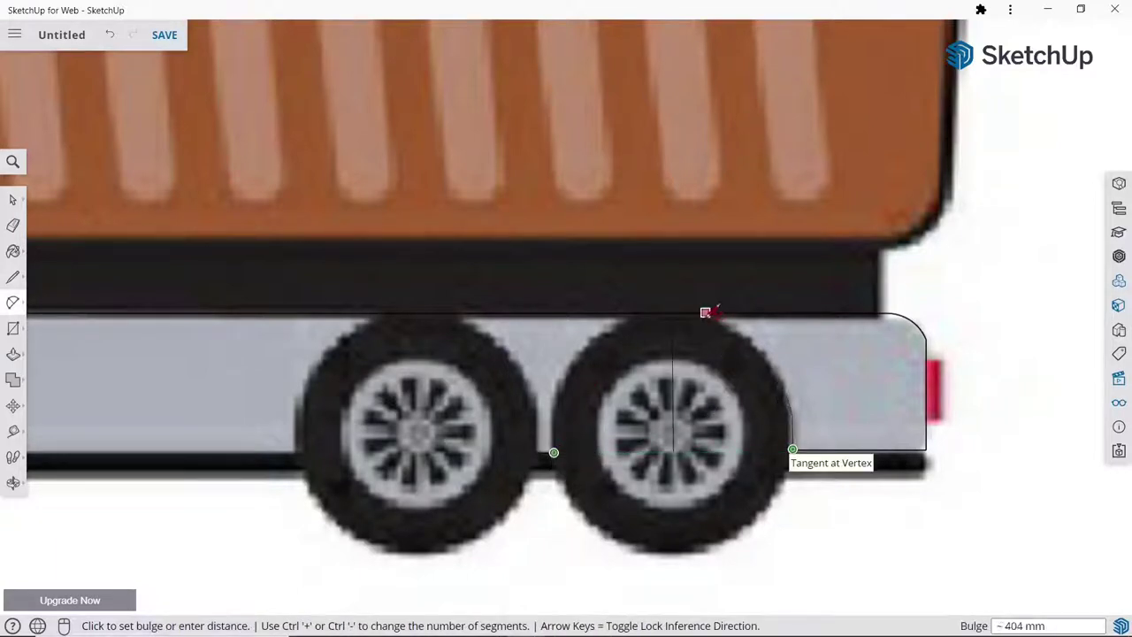
scroll(703, 316, "up", 3)
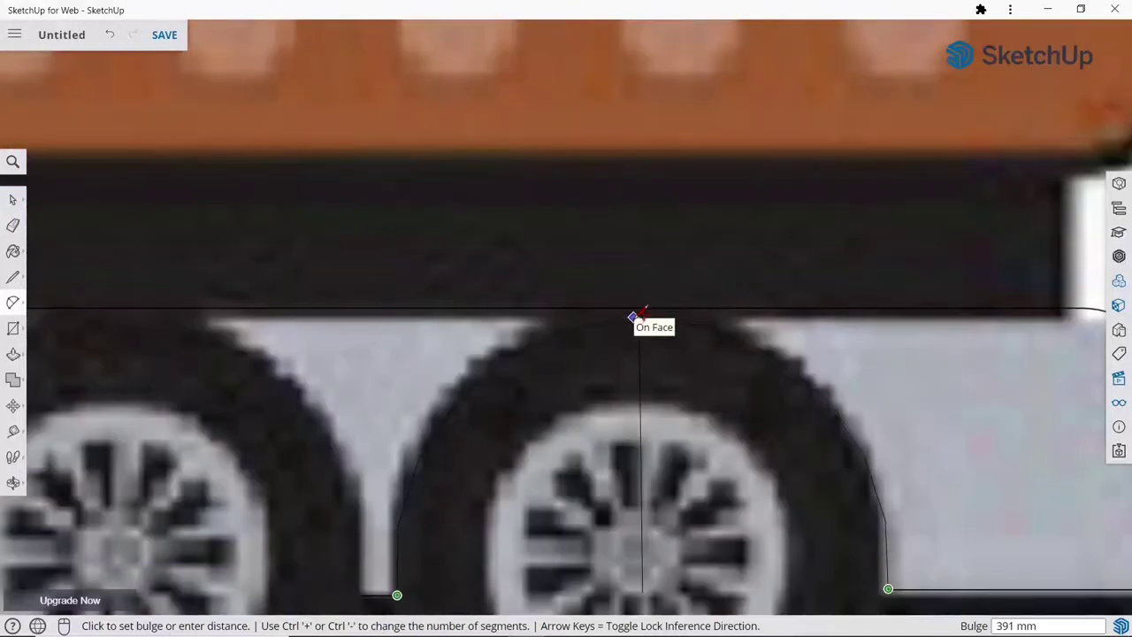
left_click(643, 314)
scroll(644, 314, "down", 3)
scroll(548, 387, "down", 1)
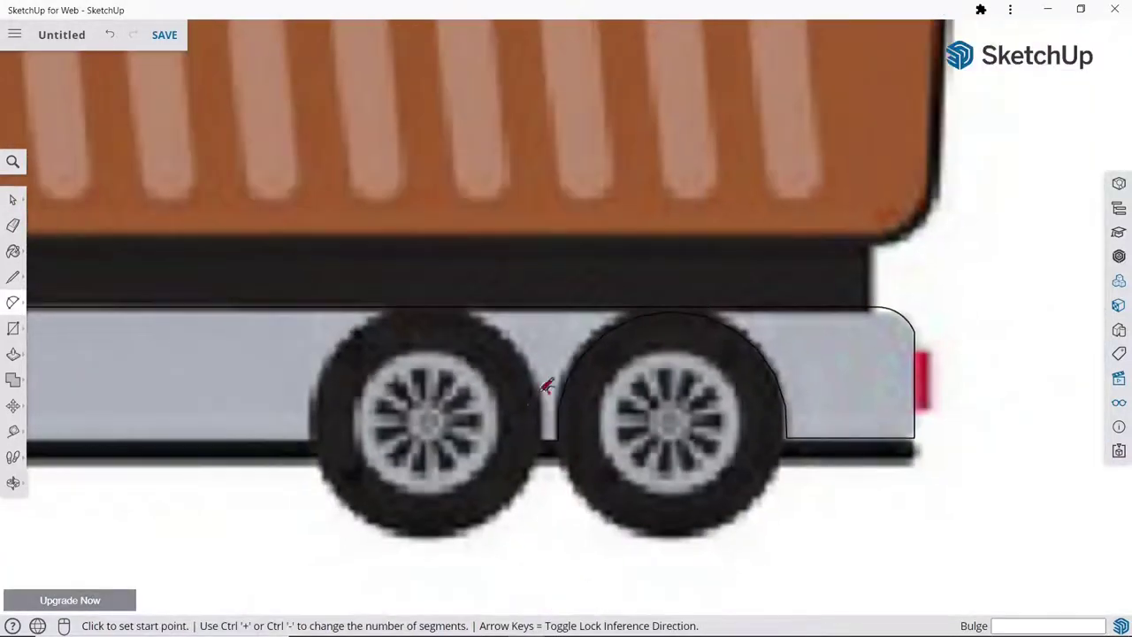
scroll(846, 372, "down", 2)
left_click(13, 276)
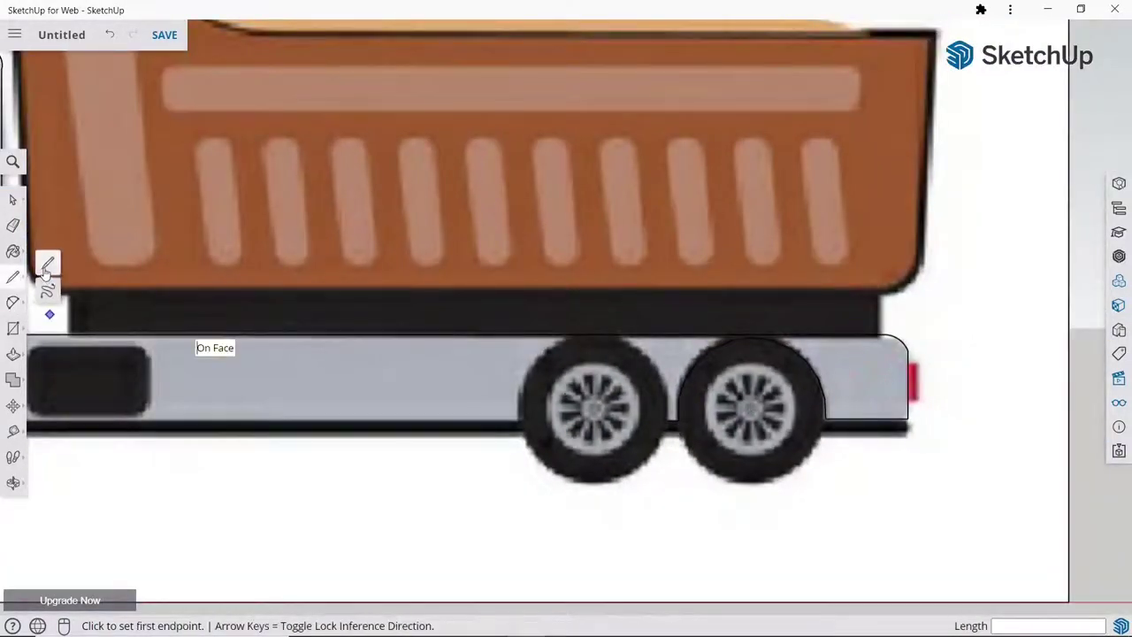
scroll(534, 418, "up", 3)
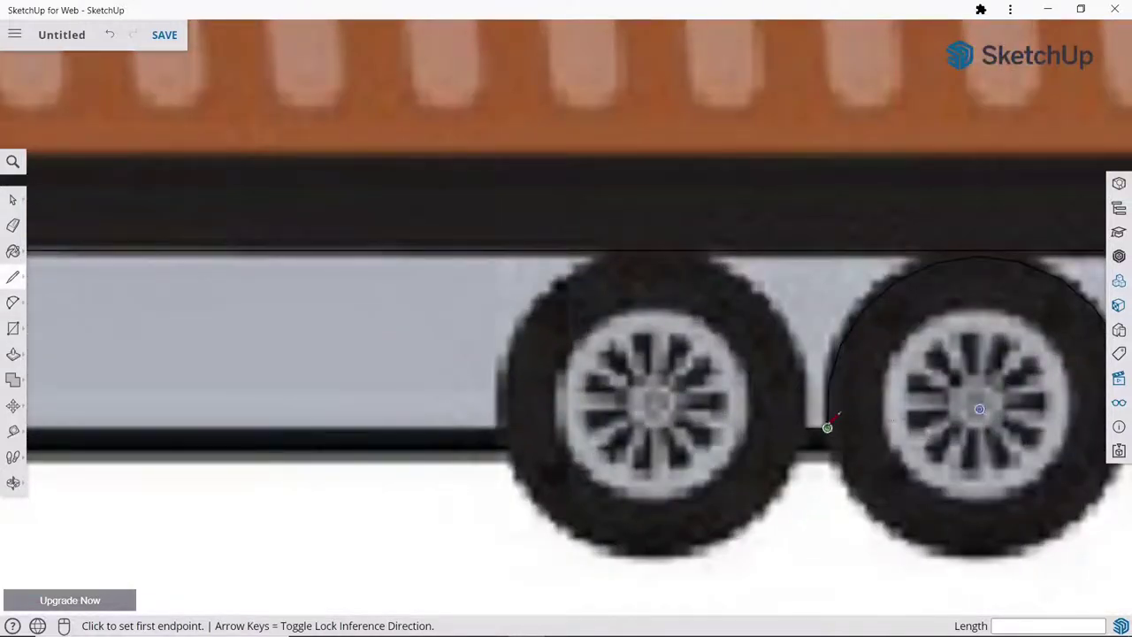
Step: Draw a 2620 mm bottom edge from the rear wheel to the front wheel
left_click(497, 419)
scroll(531, 409, "down", 5)
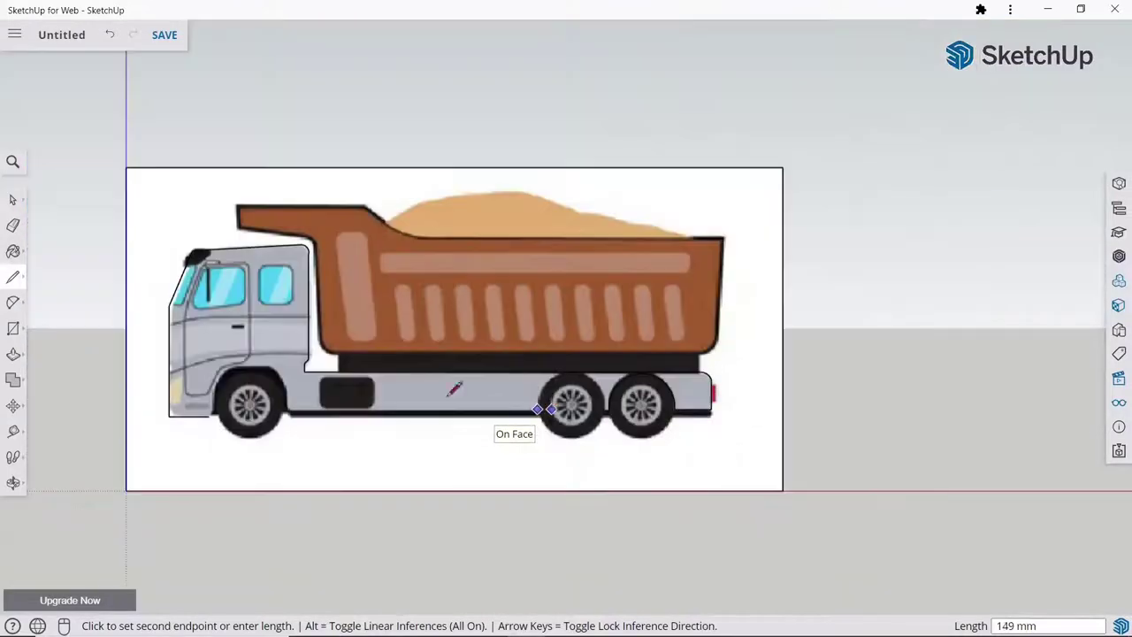
scroll(279, 372, "up", 3)
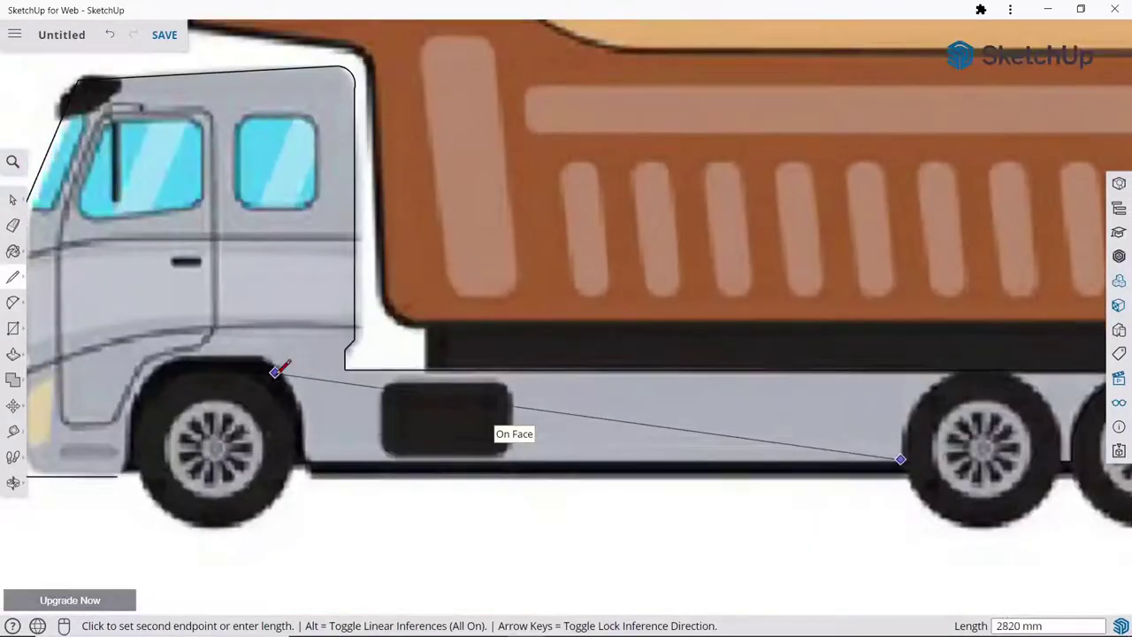
scroll(312, 460, "up", 2)
left_click(311, 460)
key("Escape")
scroll(309, 458, "down", 4)
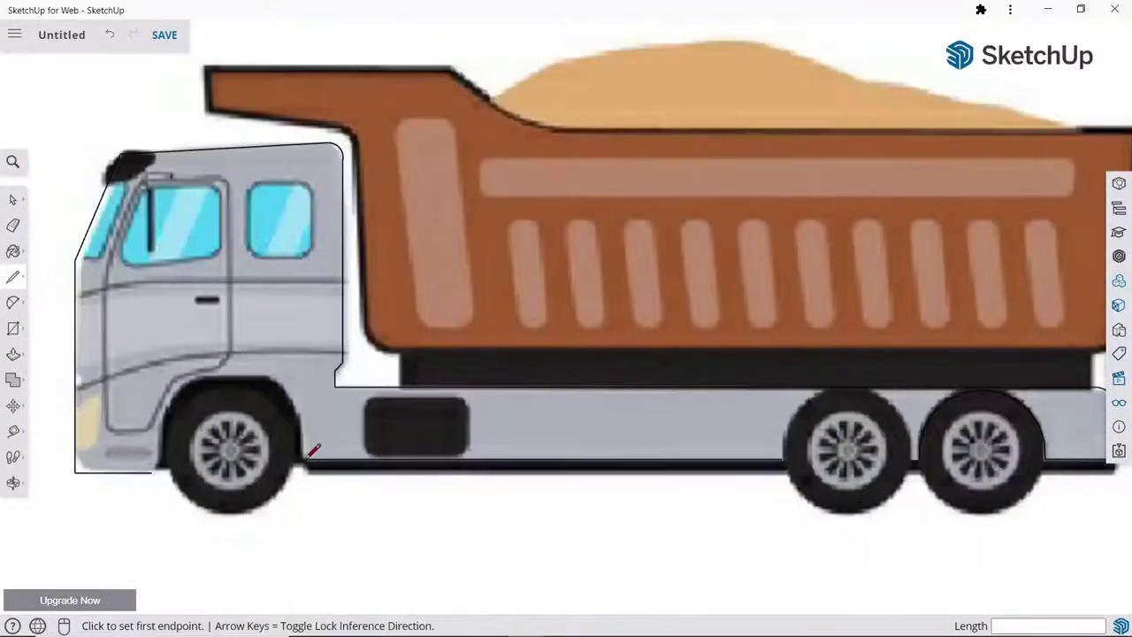
scroll(311, 451, "down", 2)
scroll(747, 463, "up", 2)
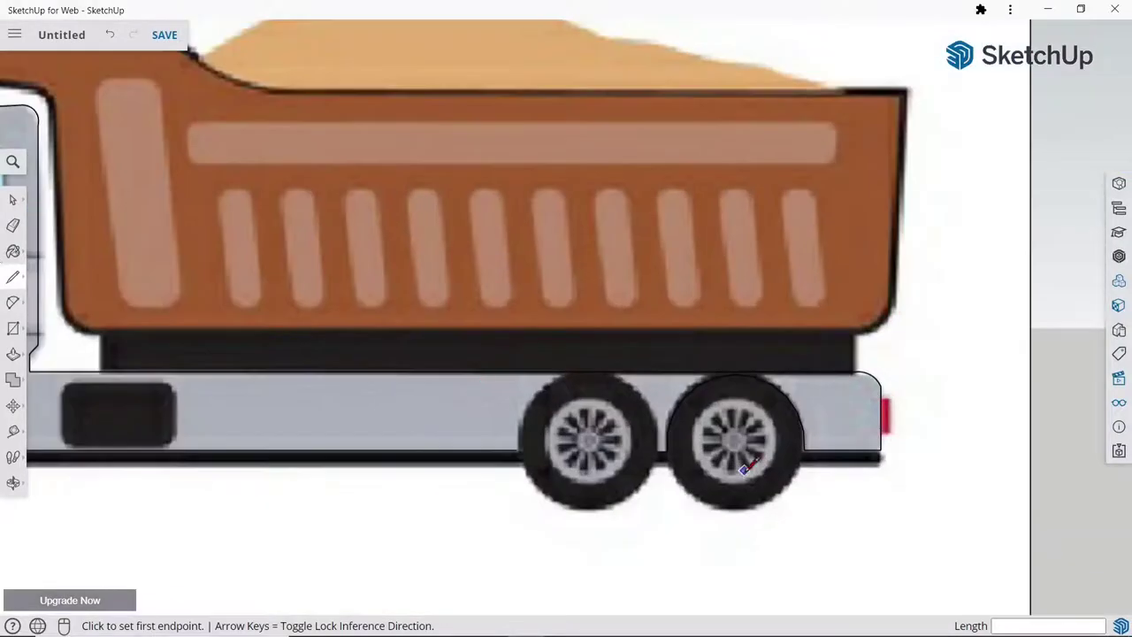
Step: Arch a 2-point arc over the first rear wheel
left_click(11, 299)
left_click(64, 292)
scroll(656, 398, "up", 3)
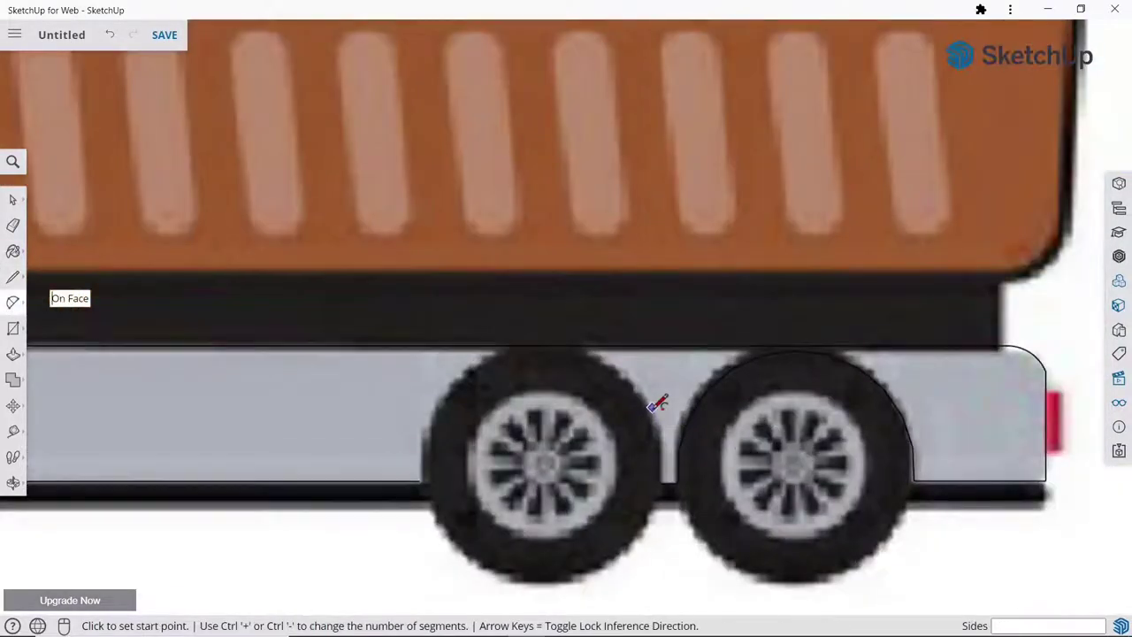
left_click(660, 483)
left_click(420, 481)
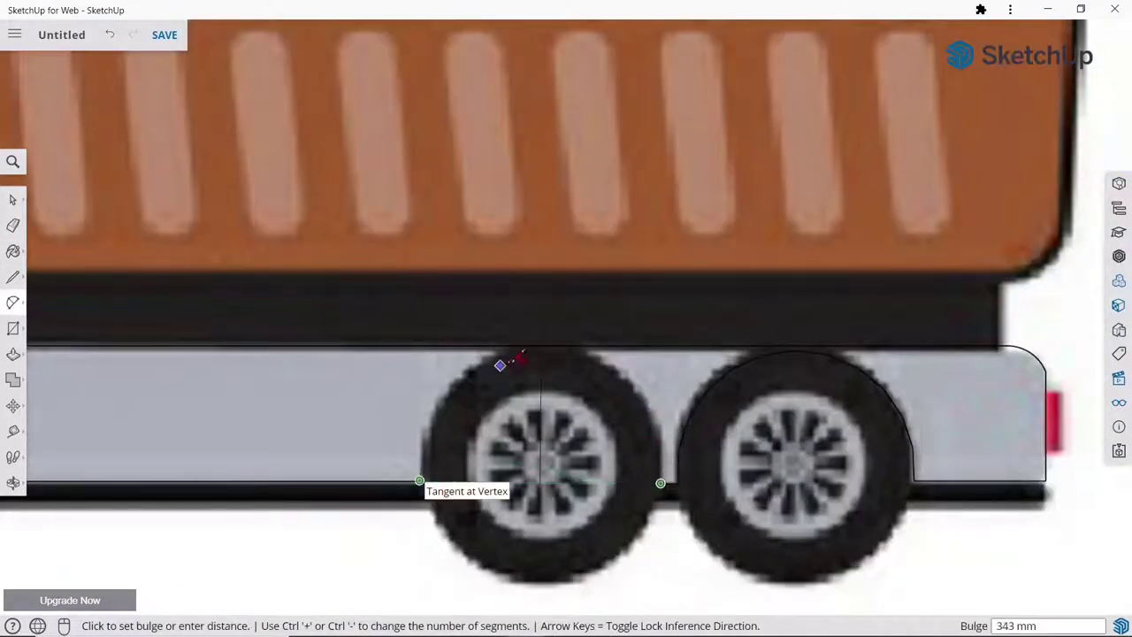
left_click(536, 350)
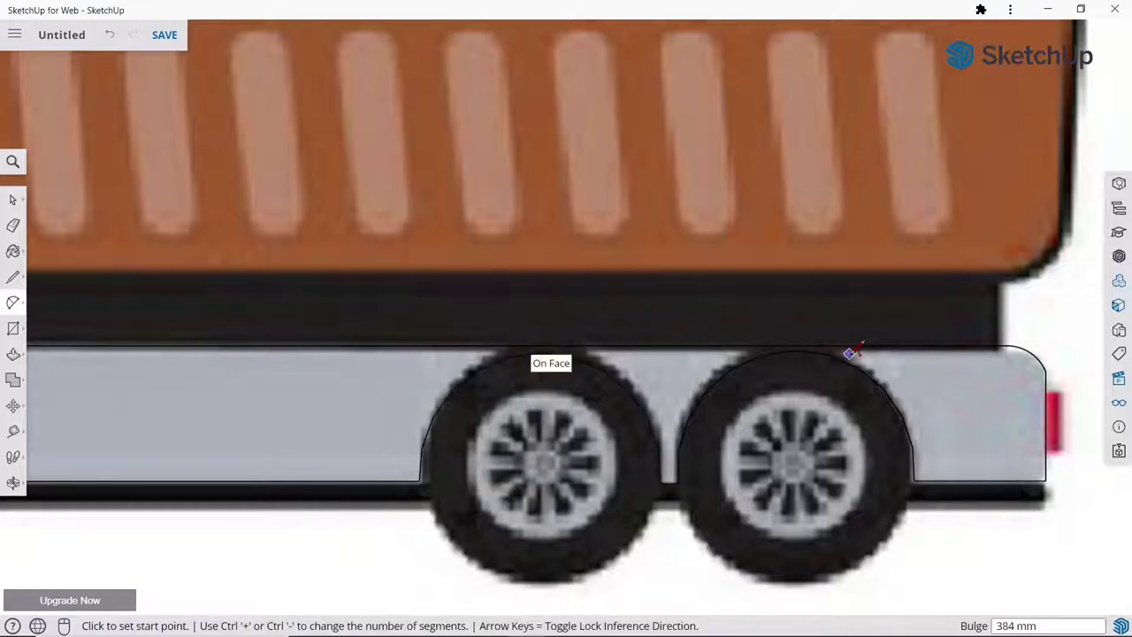
scroll(858, 353, "down", 3)
scroll(860, 355, "down", 3)
Step: Round the corner from the cab's bottom end up to the wheel arch with a small arc
scroll(147, 408, "up", 4)
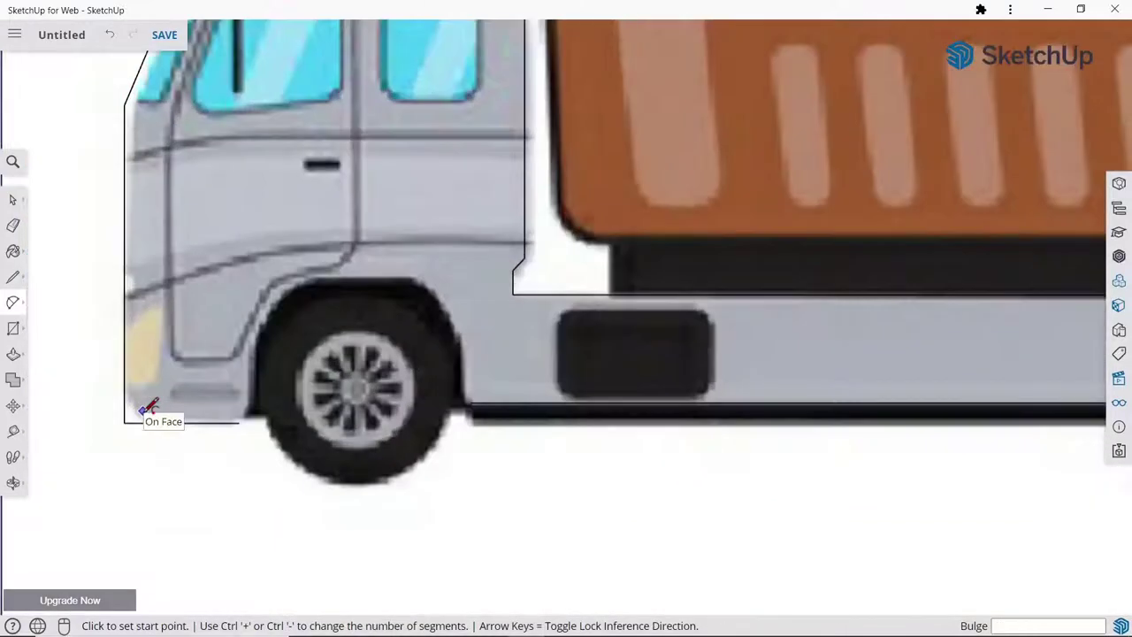
scroll(385, 397, "down", 2)
scroll(221, 389, "up", 2)
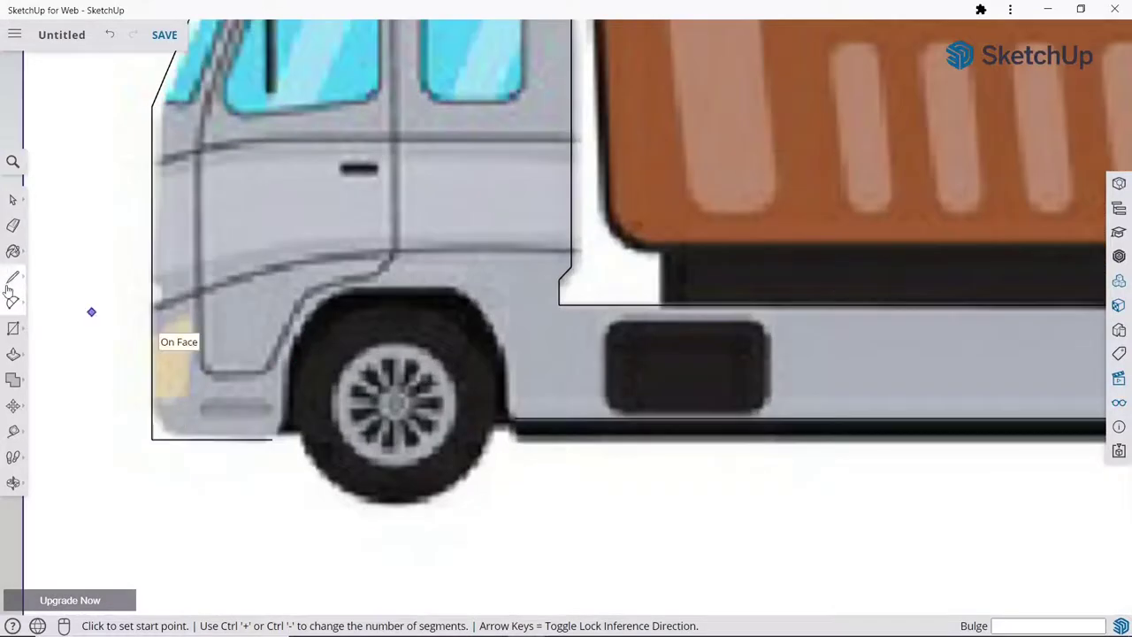
scroll(227, 430, "up", 1)
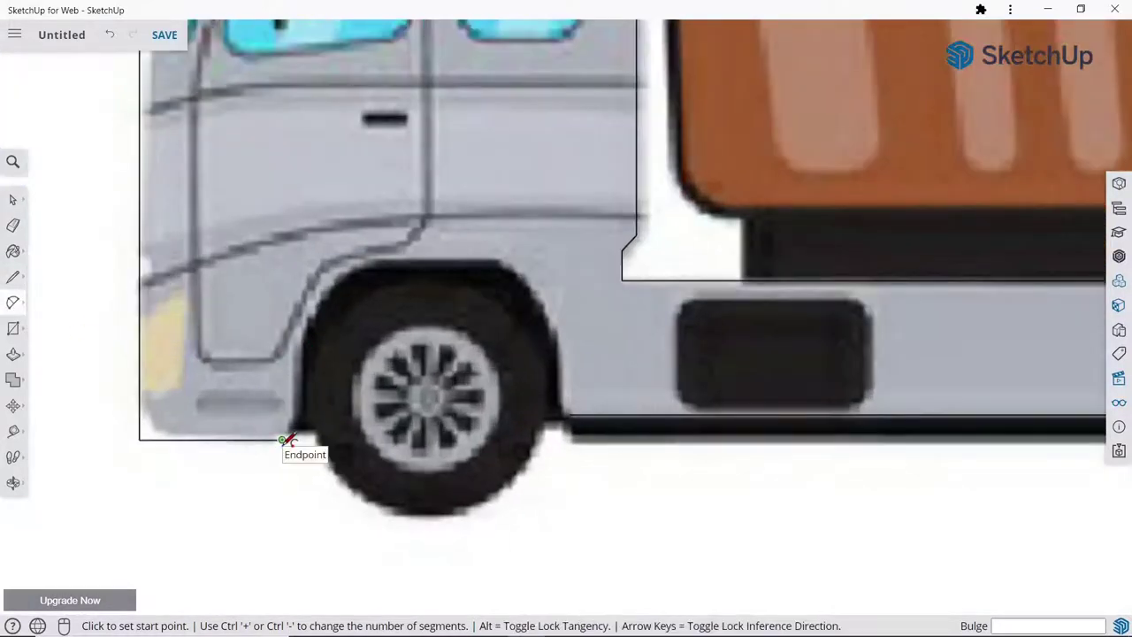
left_click(282, 440)
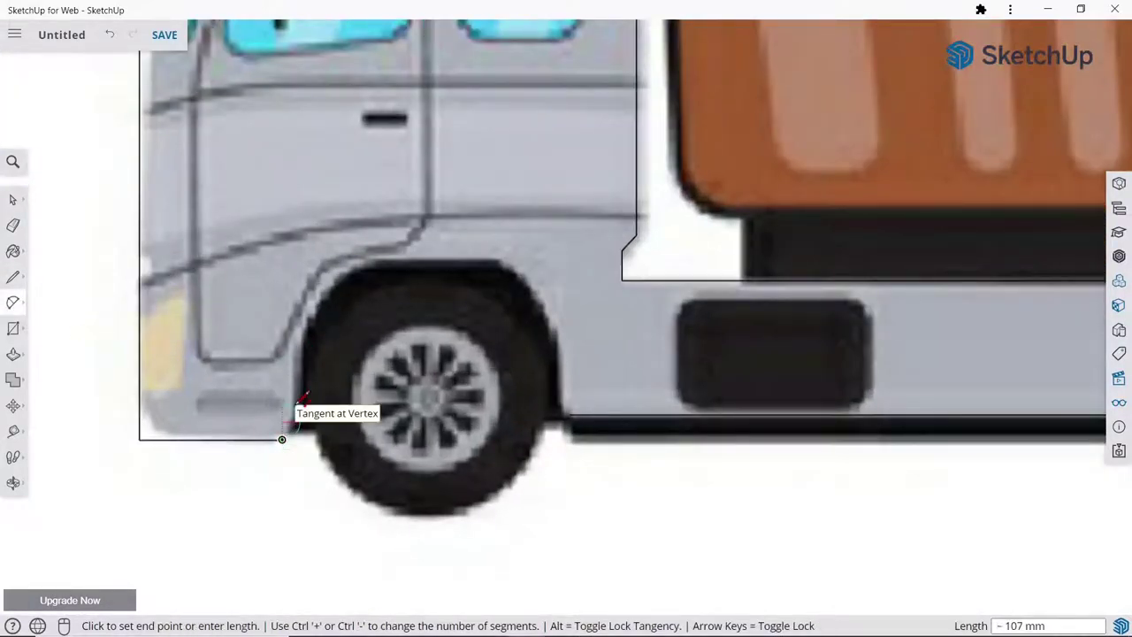
scroll(299, 405, "up", 2)
scroll(299, 408, "up", 1)
left_click(301, 408)
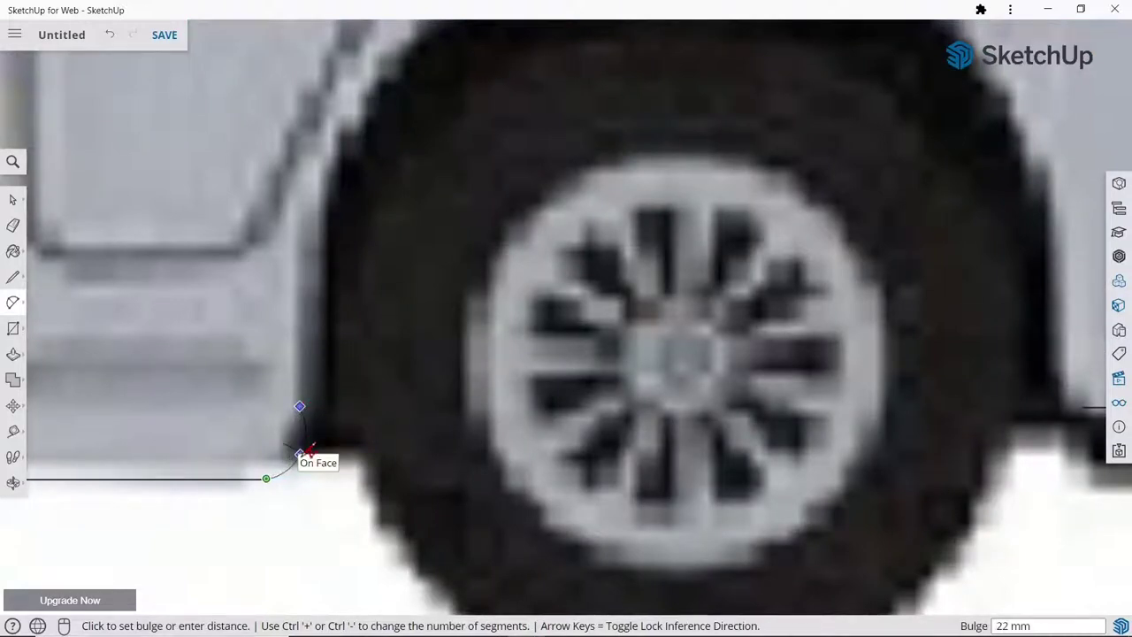
left_click(309, 449)
scroll(474, 354, "down", 2)
scroll(463, 361, "down", 1)
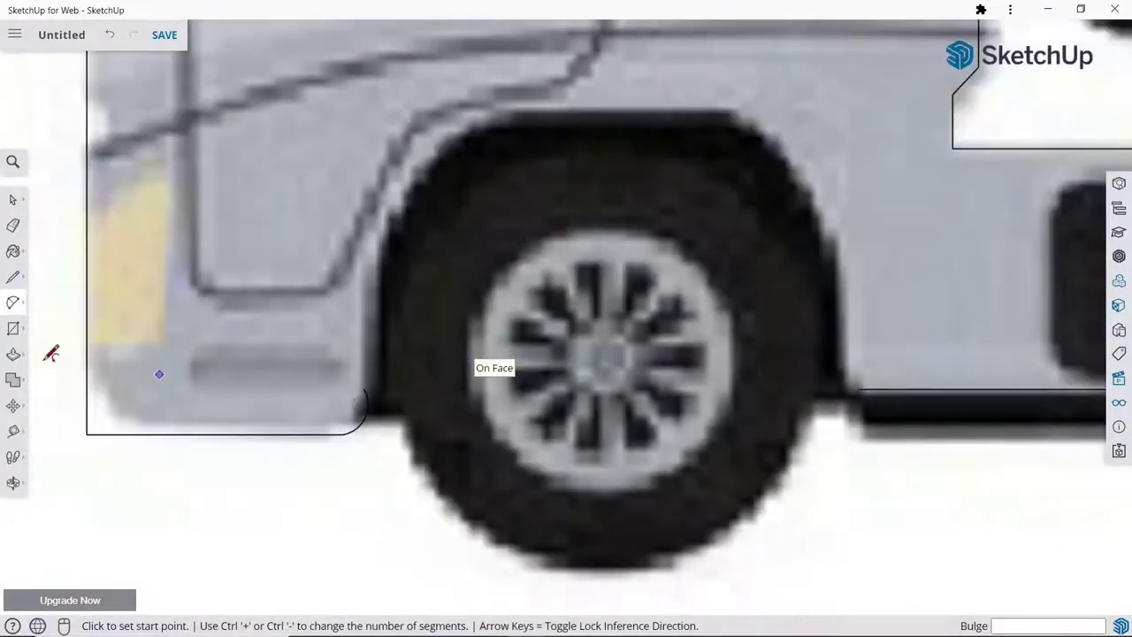
Step: Draw a straight edge from the arc's upper end up the front wheel arch
left_click(12, 277)
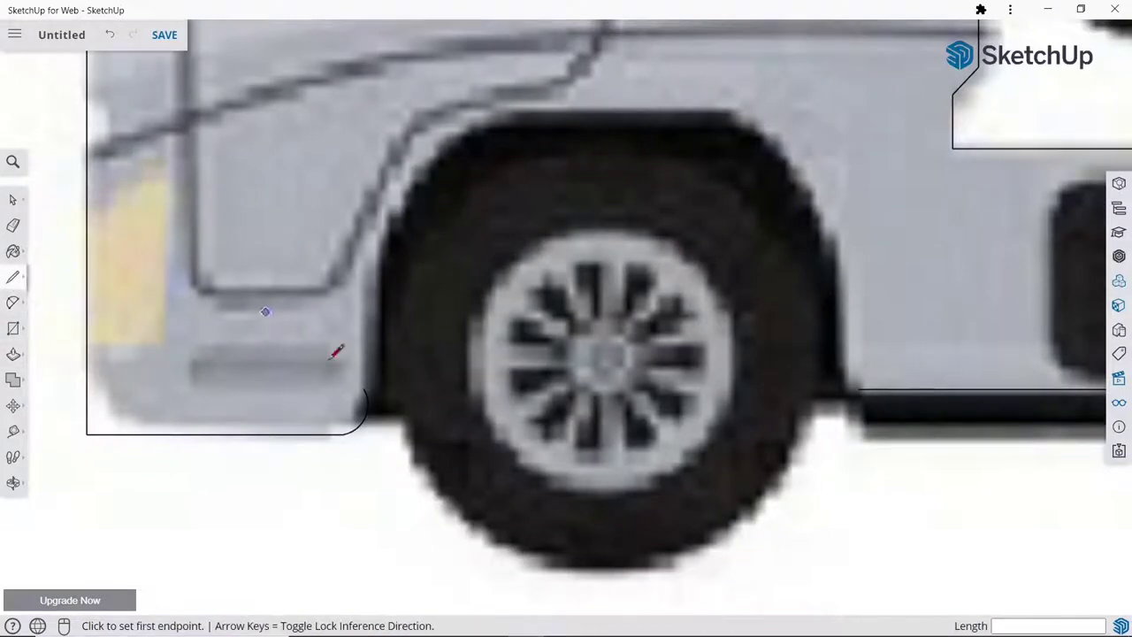
scroll(367, 389, "up", 5)
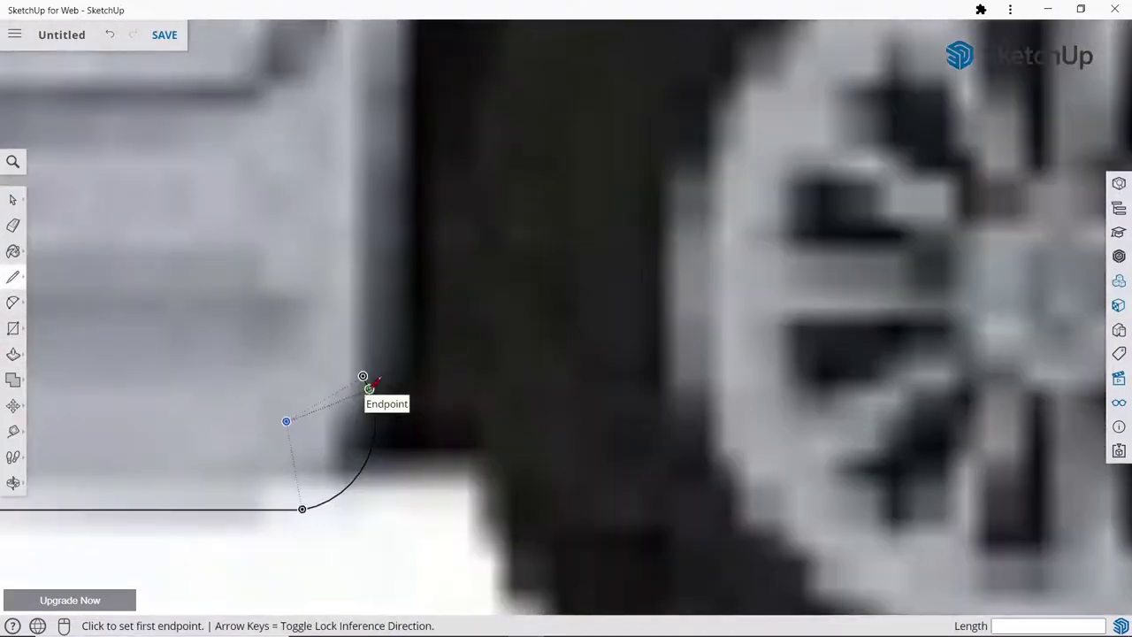
left_click(363, 376)
scroll(380, 354, "down", 3)
scroll(392, 316, "up", 2)
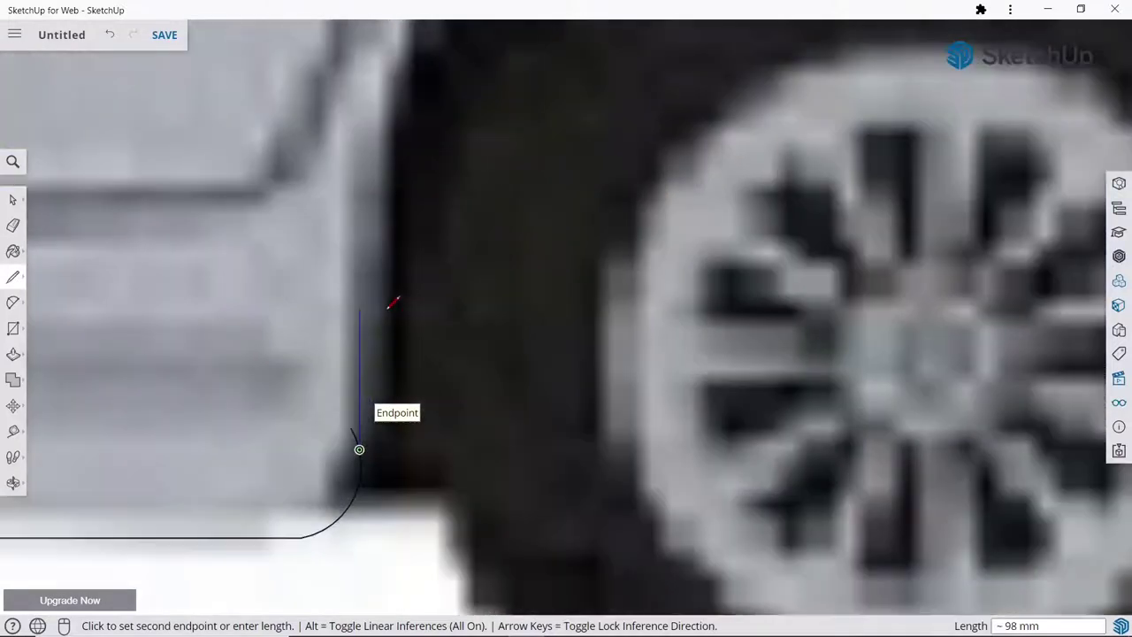
scroll(392, 304, "down", 1)
scroll(394, 302, "down", 1)
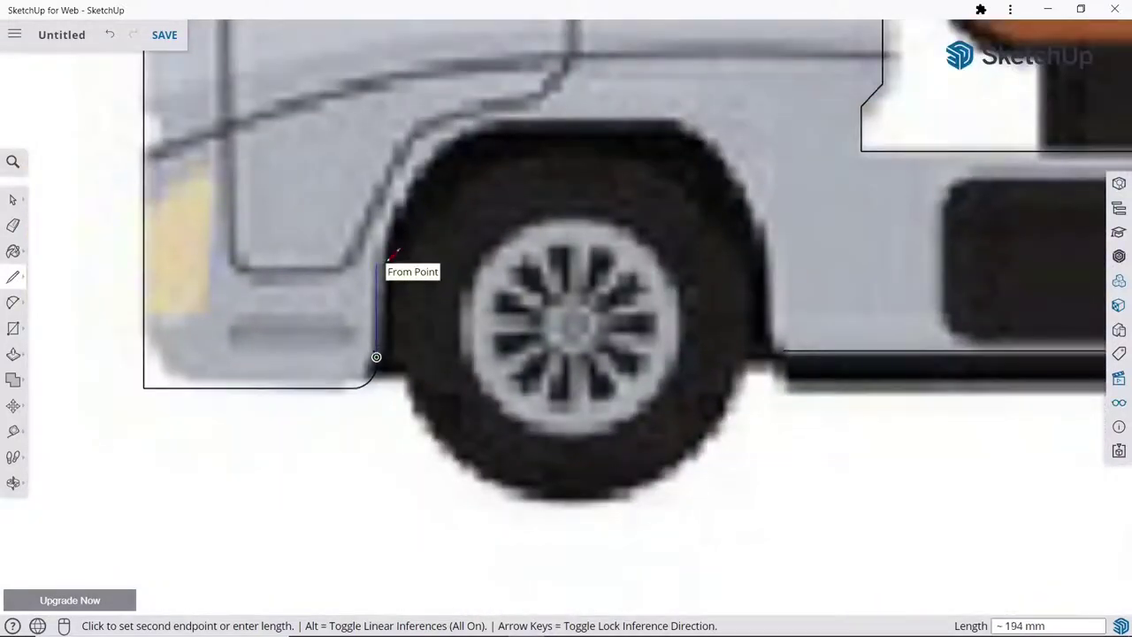
left_click(376, 255)
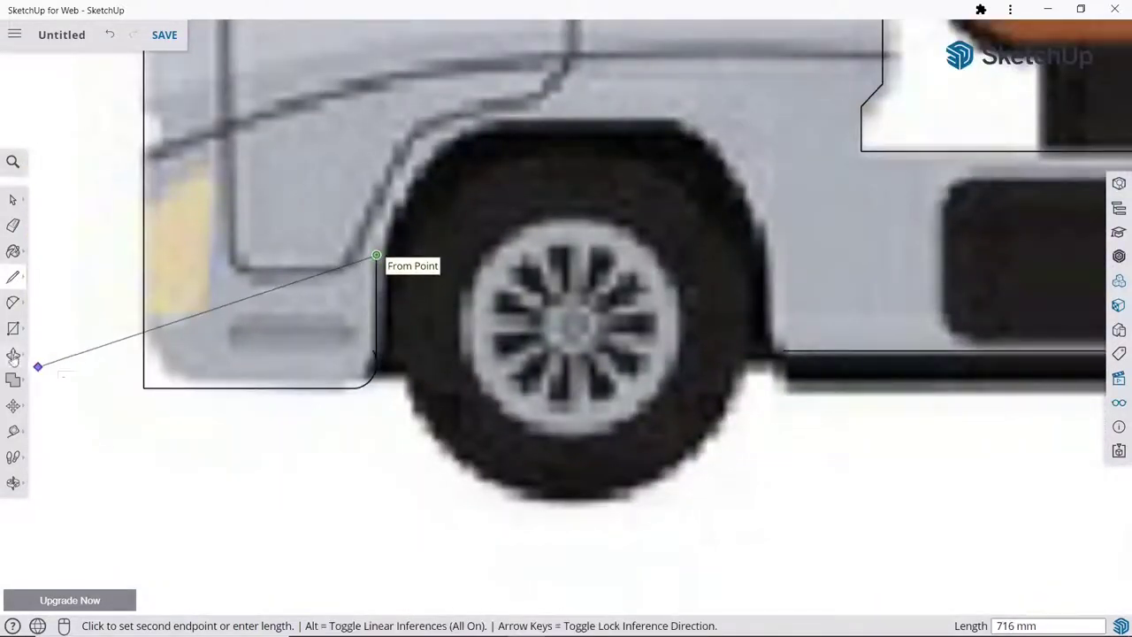
Step: Erase stray edges and round the cab's front-bottom corner with an arc
left_click(13, 226)
scroll(391, 430, "up", 2)
scroll(391, 429, "up", 1)
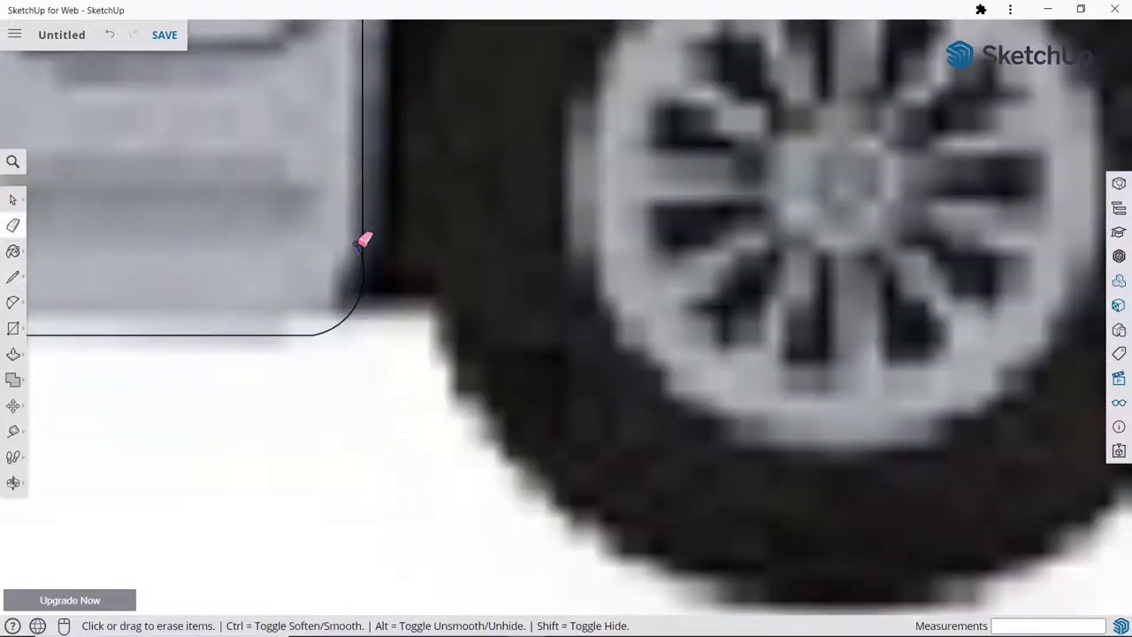
scroll(364, 240, "down", 5)
scroll(434, 361, "down", 2)
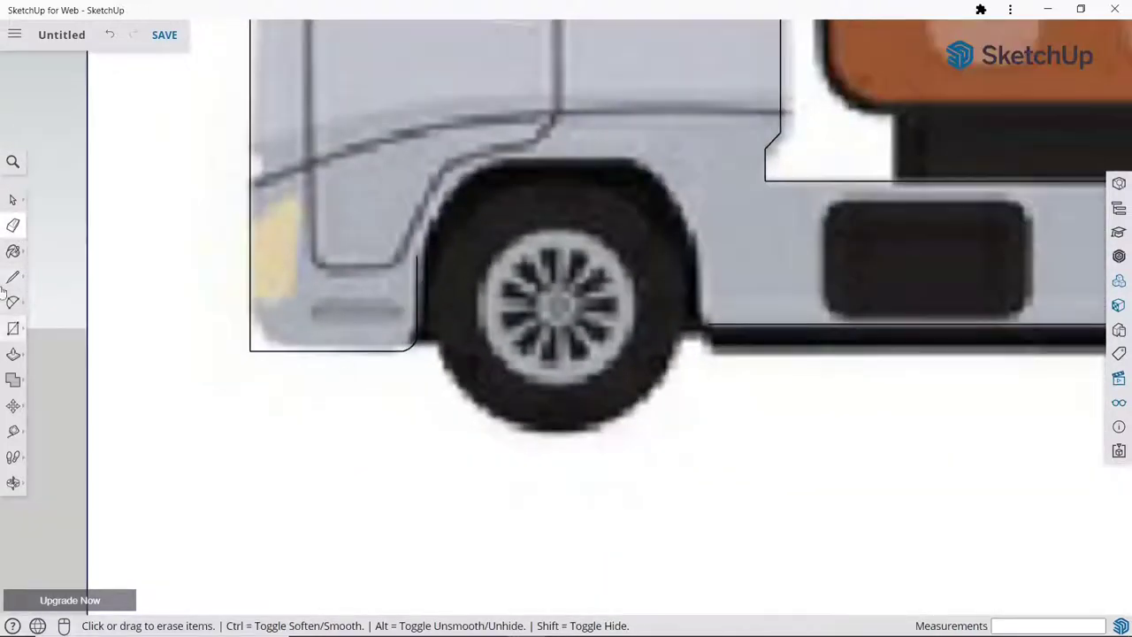
left_click(14, 301)
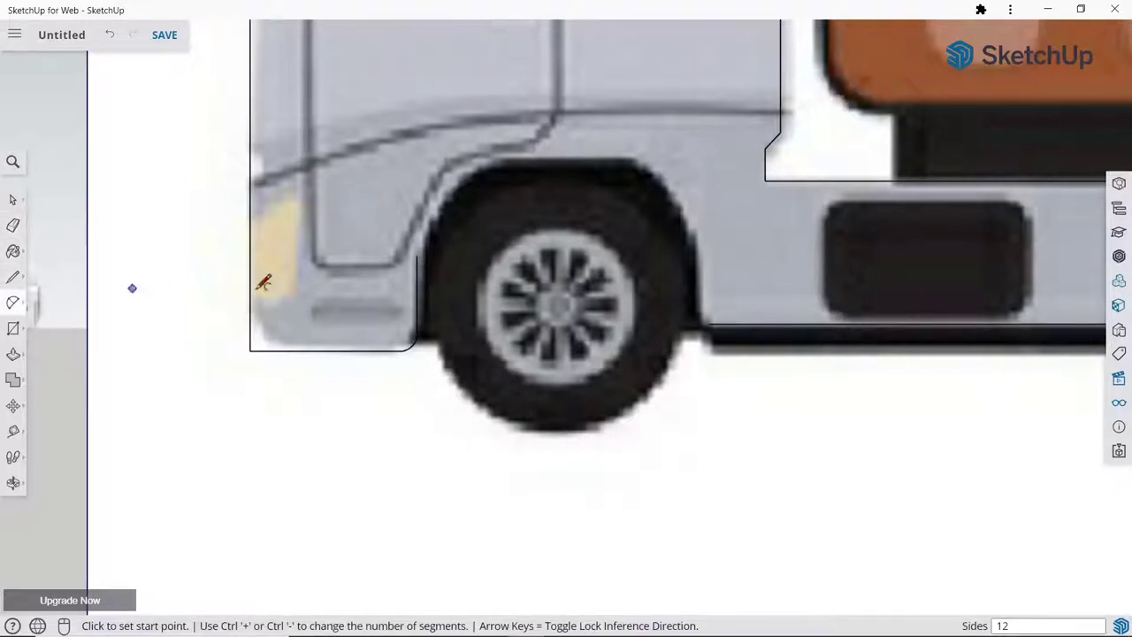
scroll(264, 281, "up", 3)
left_click(232, 309)
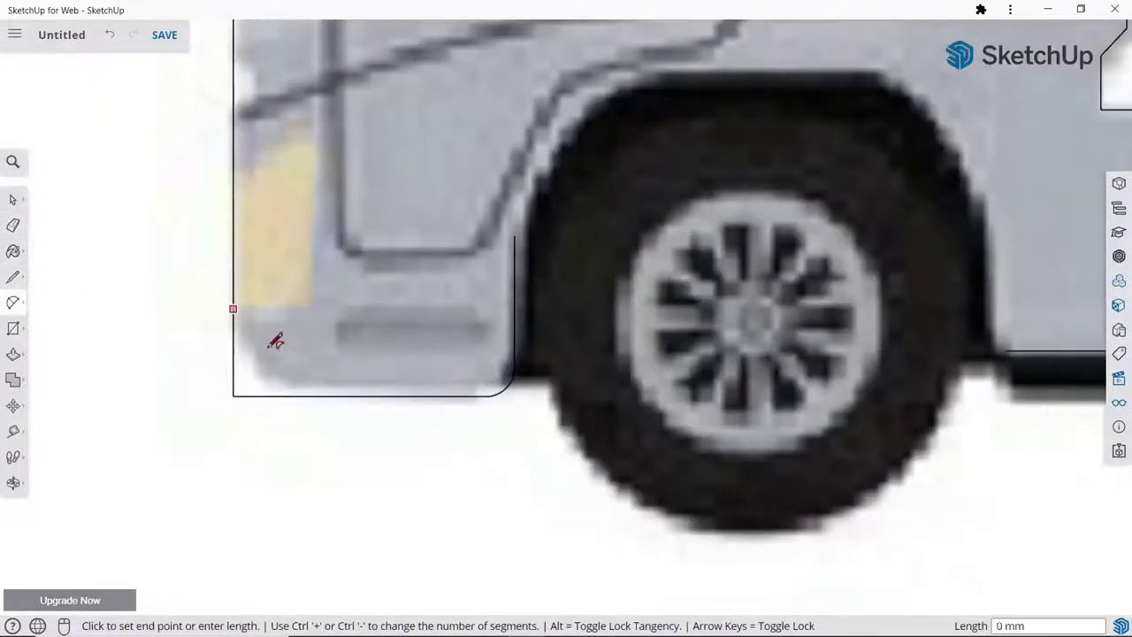
left_click(299, 395)
left_click(276, 382)
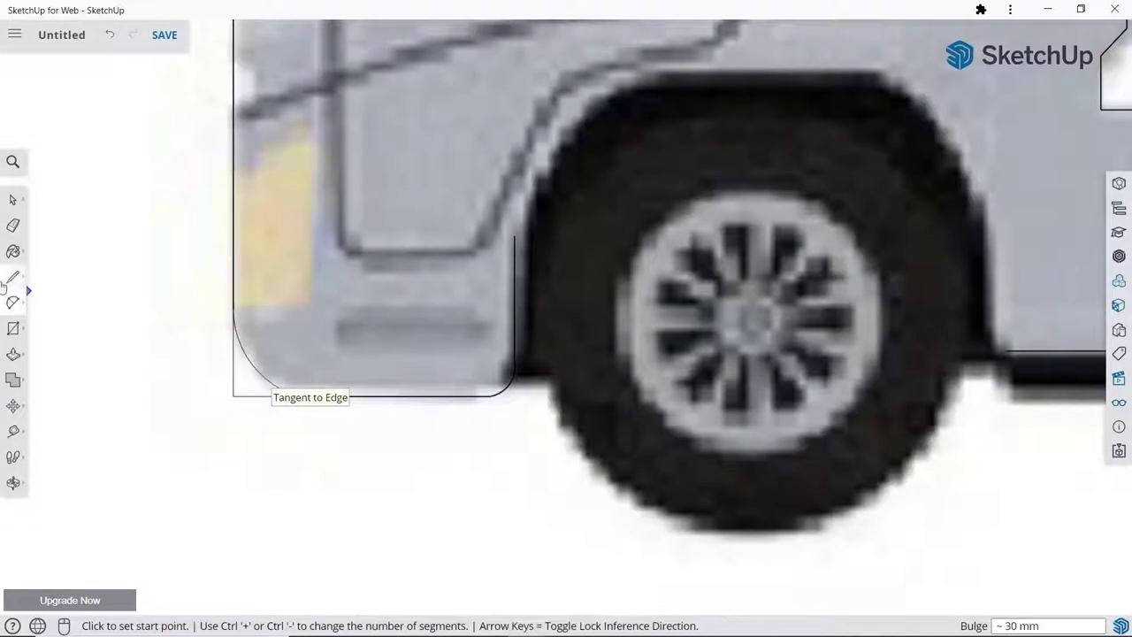
Step: Erase the leftover edges around the new front corner
left_click(15, 228)
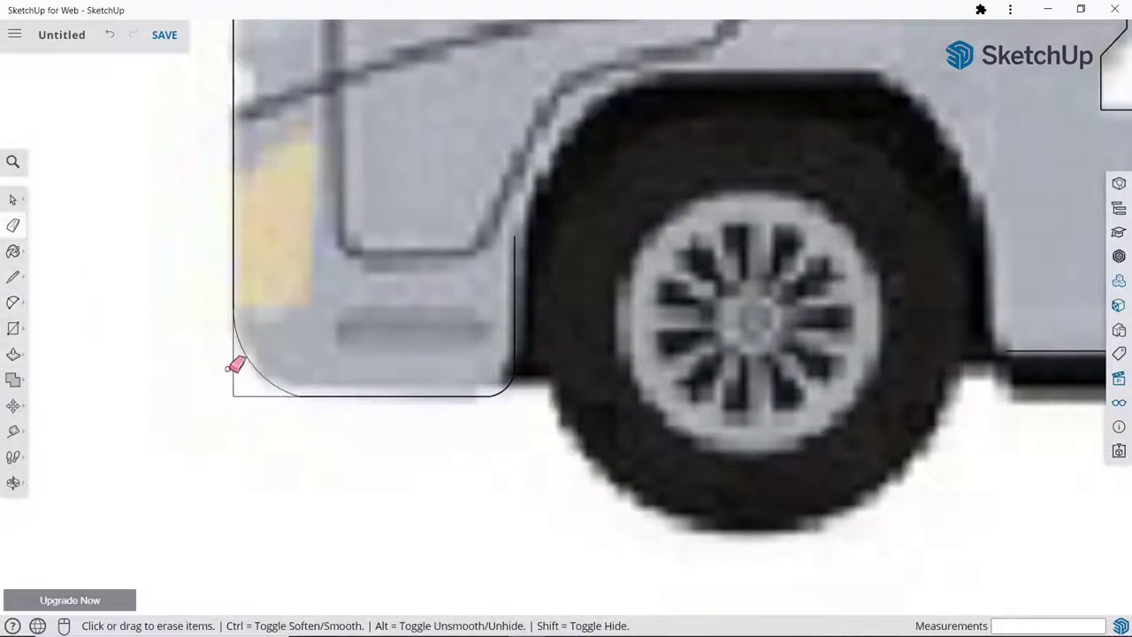
scroll(318, 408, "down", 3)
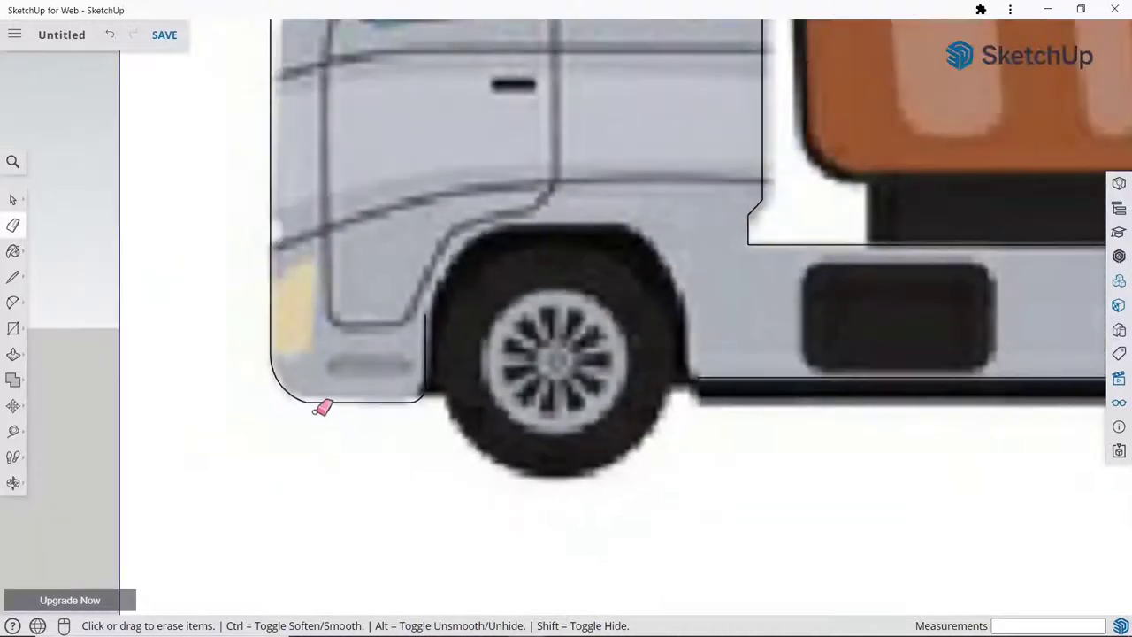
left_click(13, 276)
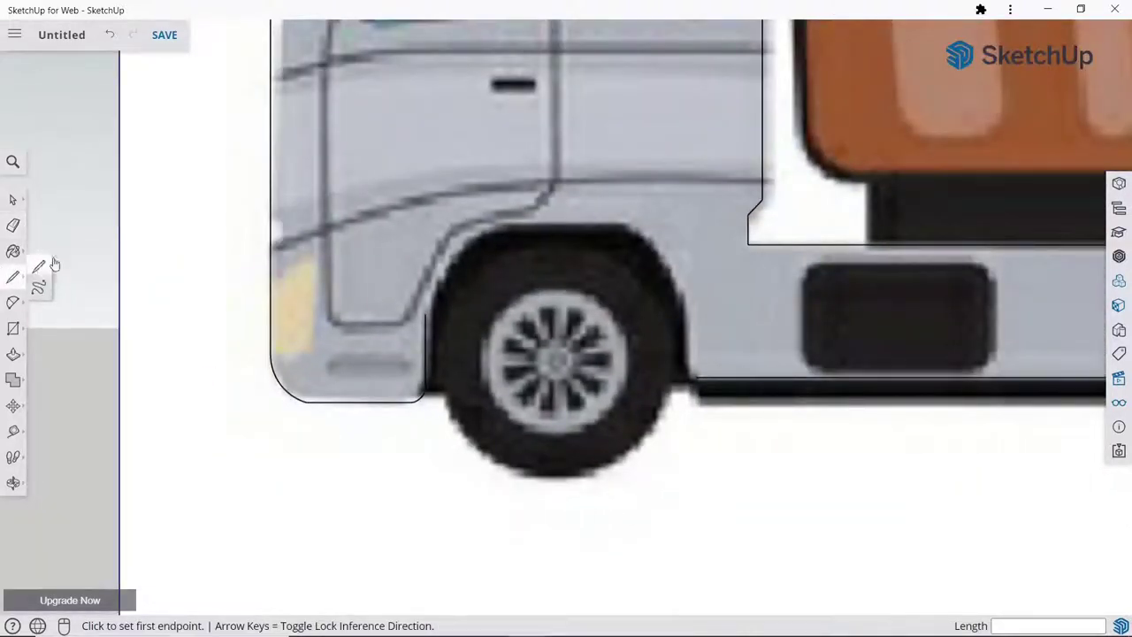
scroll(893, 332, "up", 3)
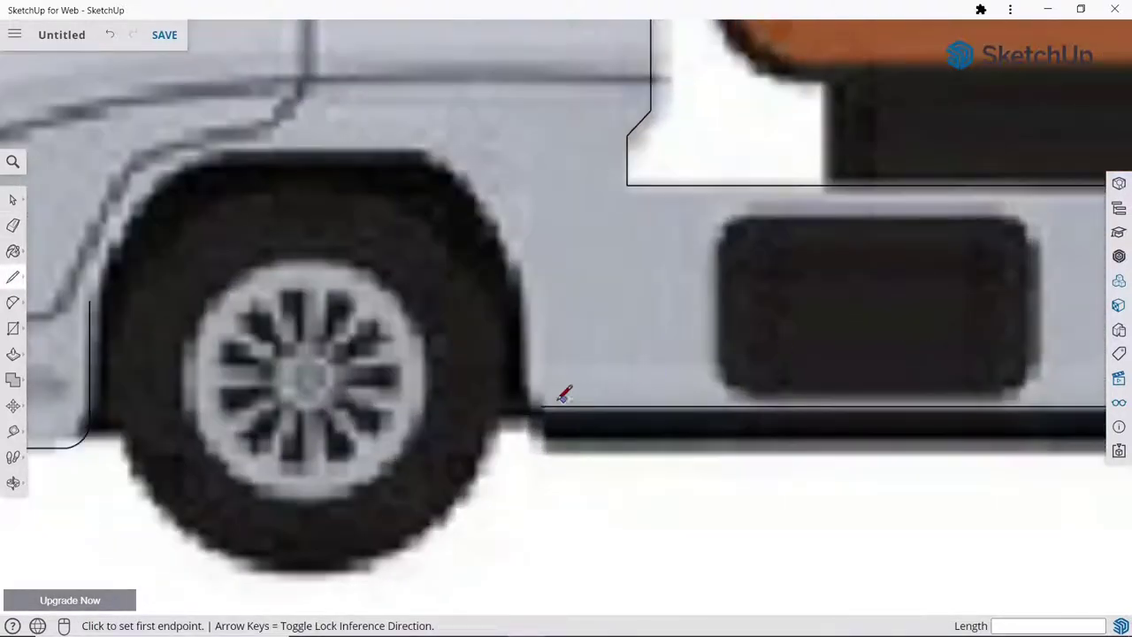
Step: Join the bottom line's end to the arch's rear edge with a small 2-point arc
left_click(12, 302)
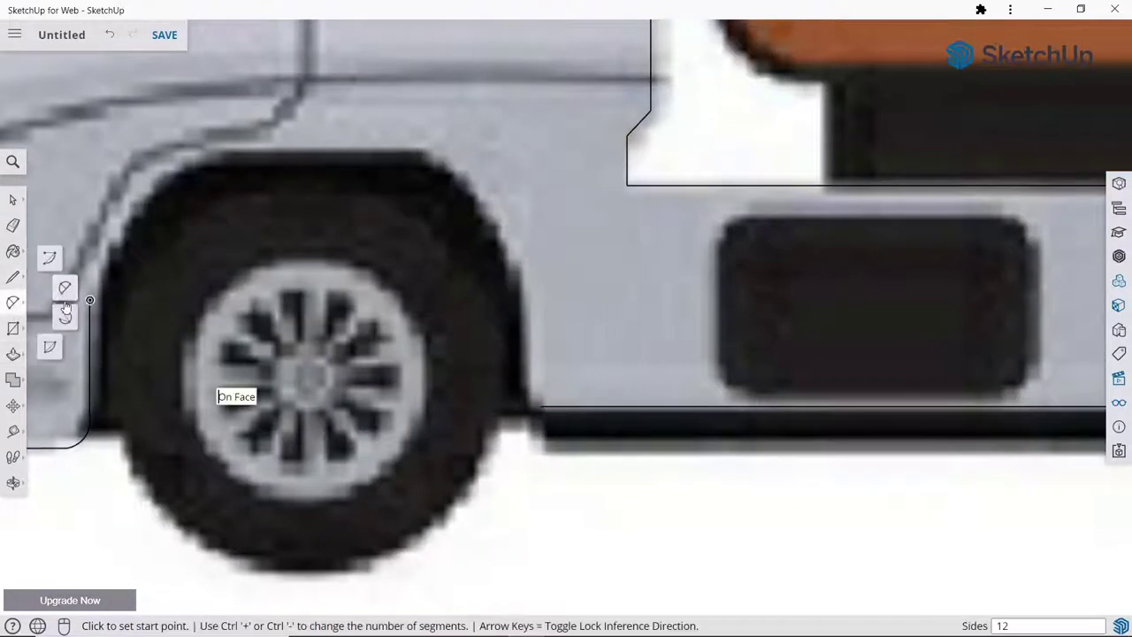
left_click(65, 286)
scroll(514, 336, "up", 3)
left_click(545, 440)
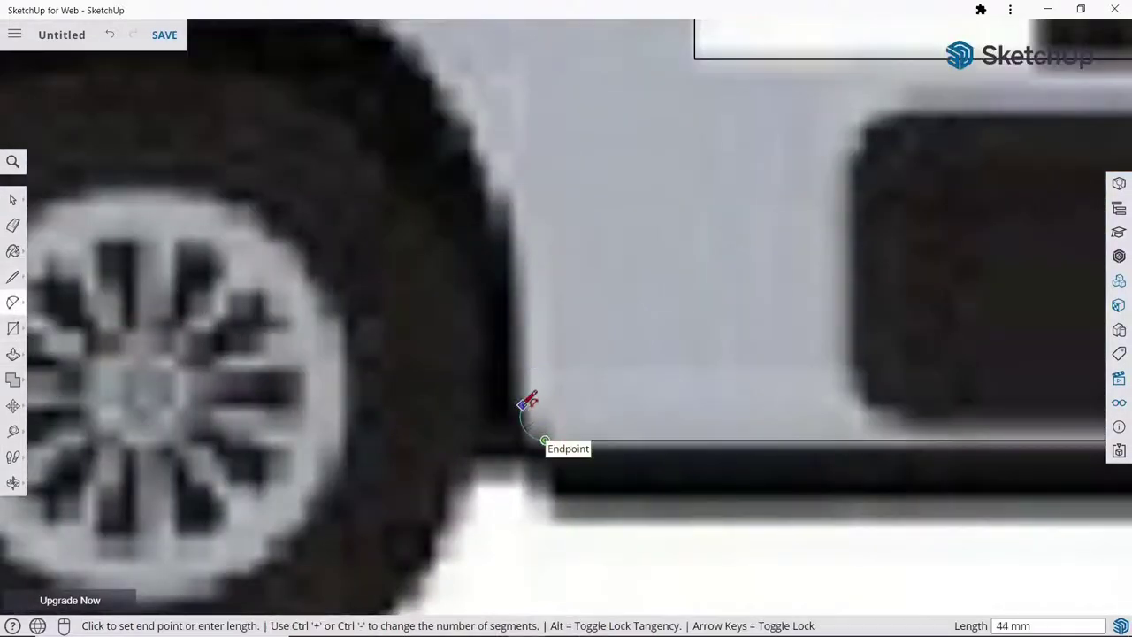
left_click(520, 406)
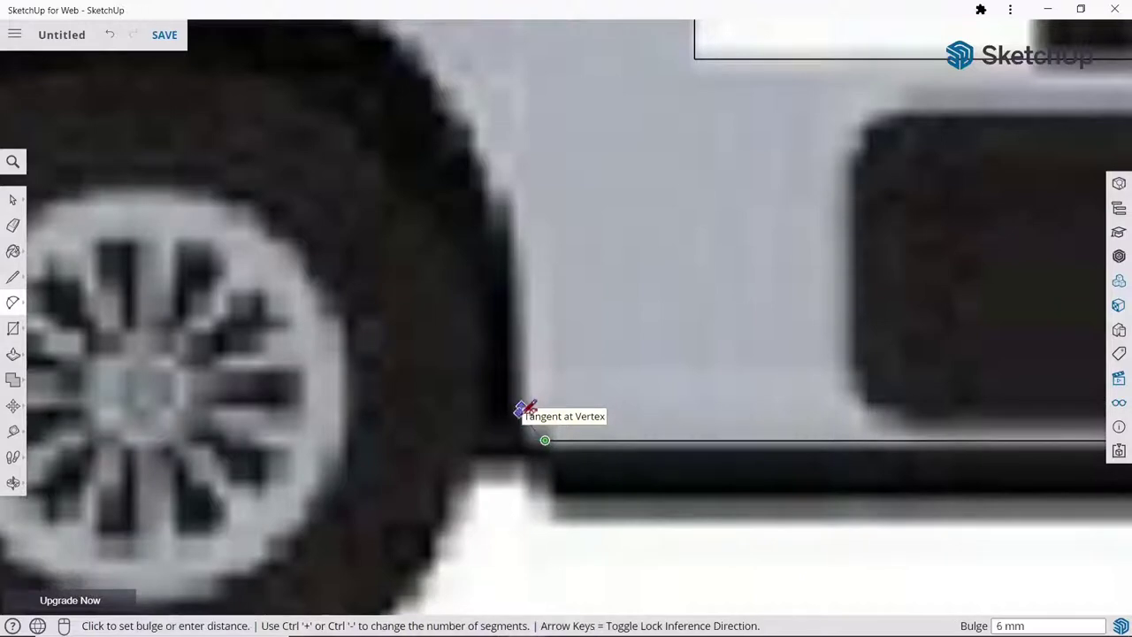
scroll(534, 416, "up", 3)
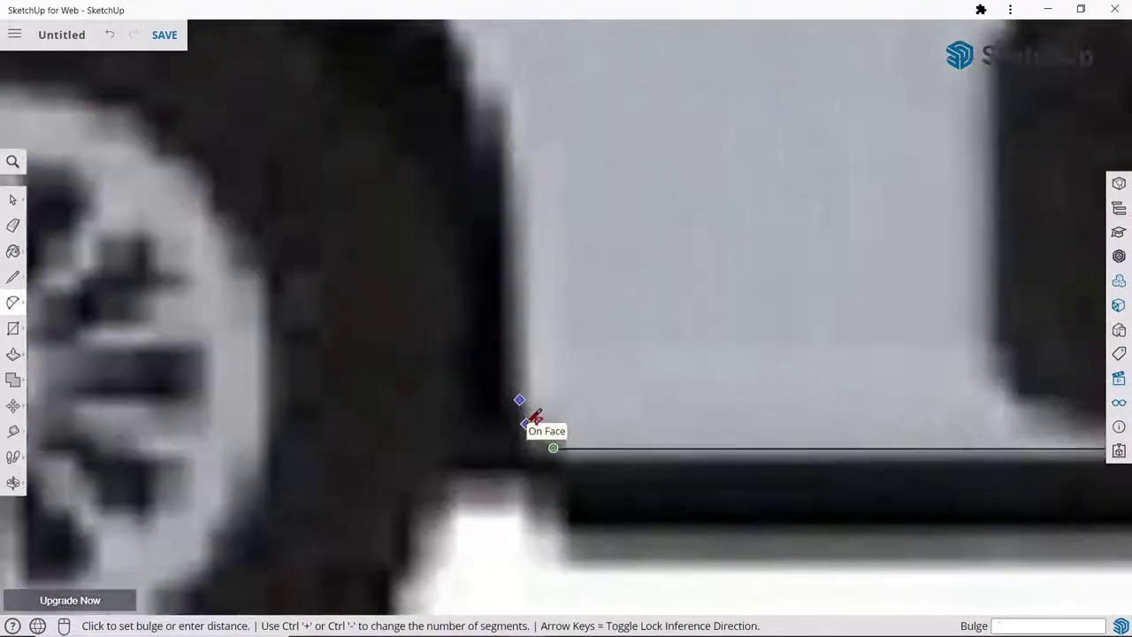
left_click(530, 422)
scroll(530, 411, "down", 2)
scroll(530, 406, "down", 2)
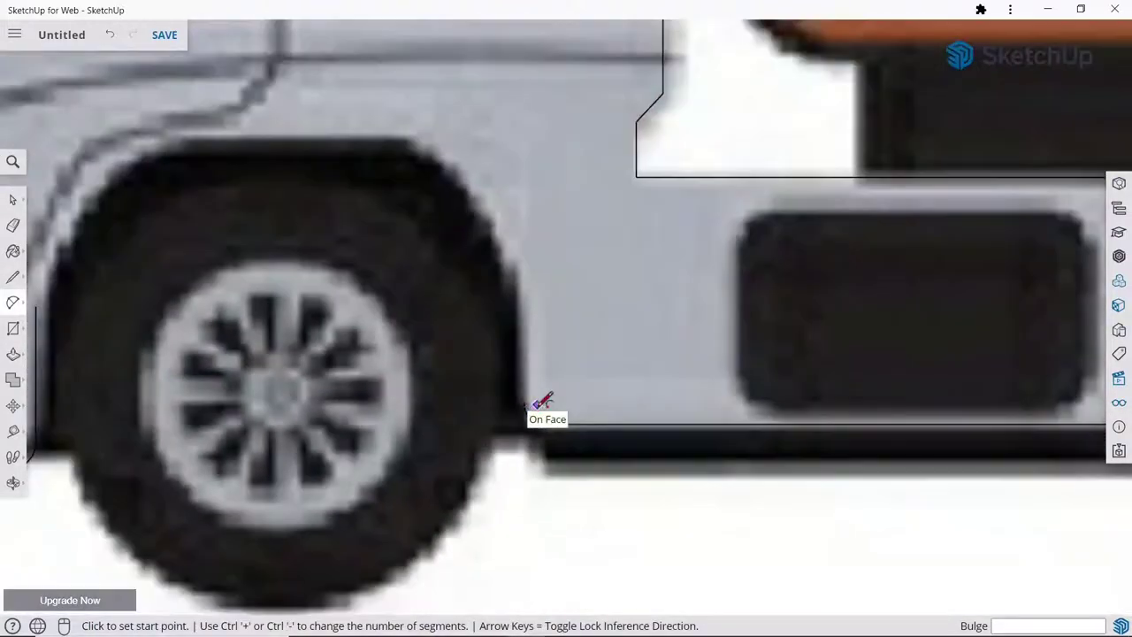
scroll(518, 412, "down", 2)
Step: Draw a vertical edge up the rear side of the front wheel arch
left_click(13, 275)
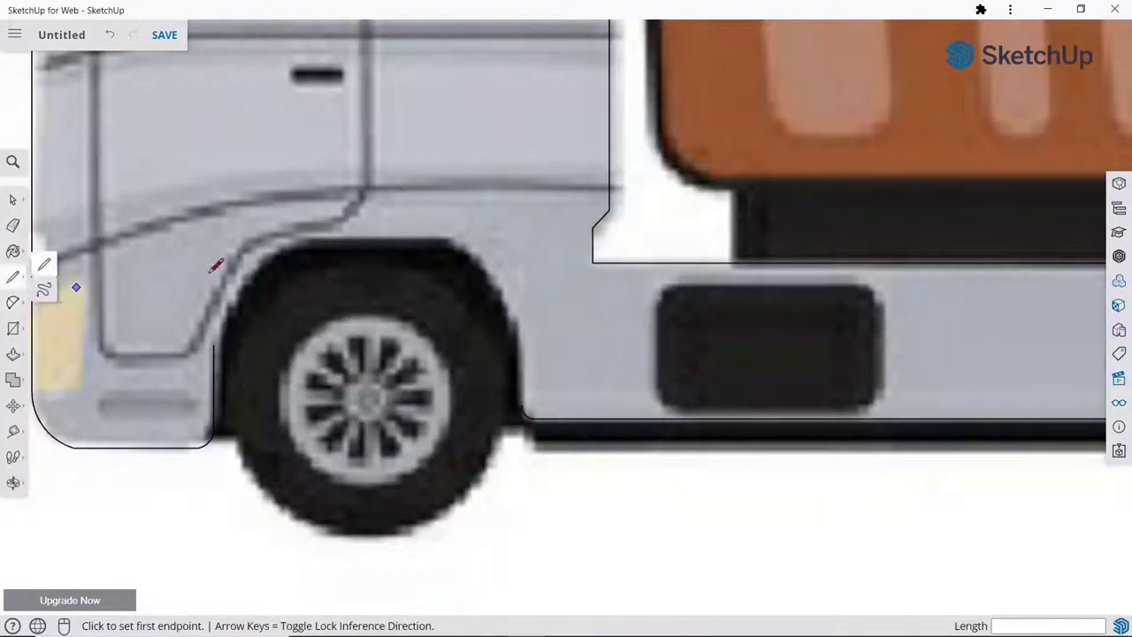
left_click(522, 405)
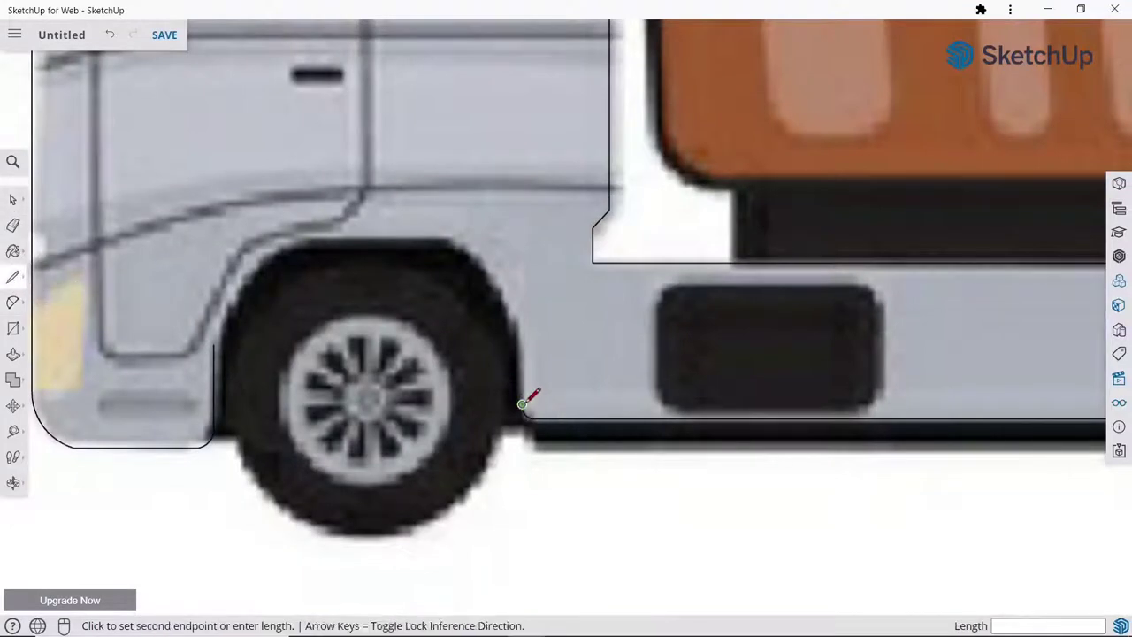
left_click(523, 323)
key("Escape")
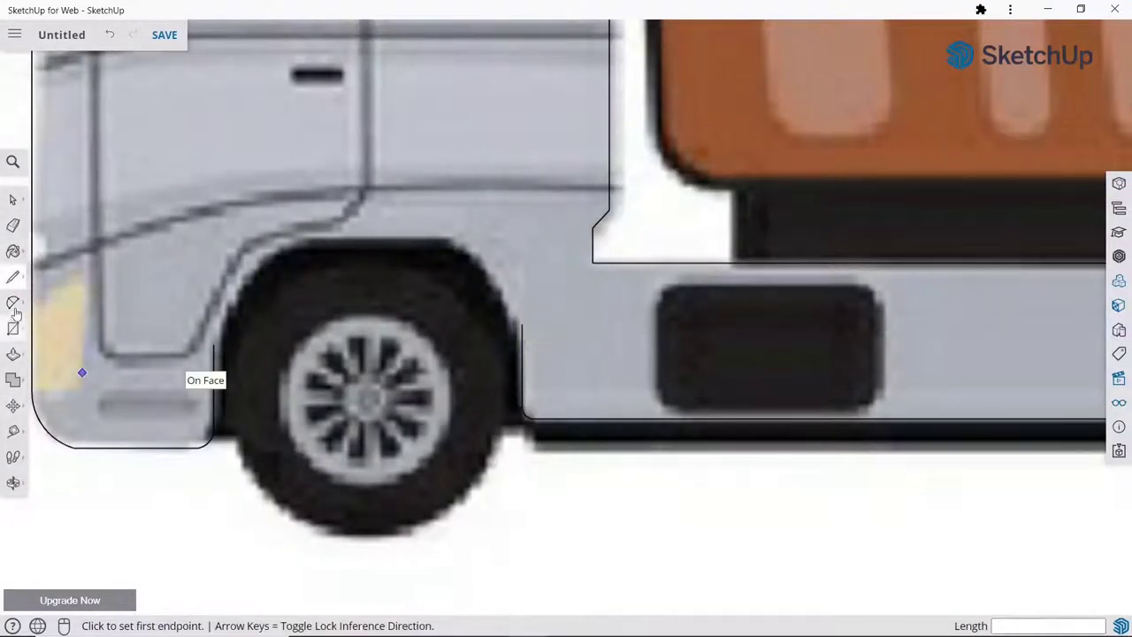
Step: Span a 249 mm-bulge arc from the arch's front end to that edge's top
left_click(14, 301)
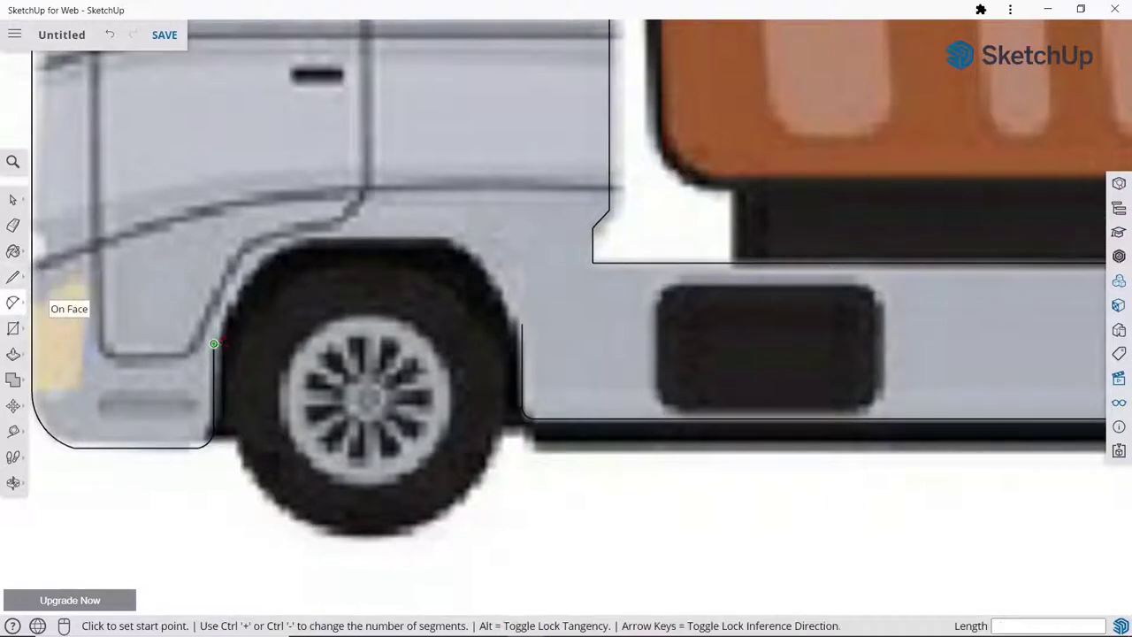
left_click(214, 344)
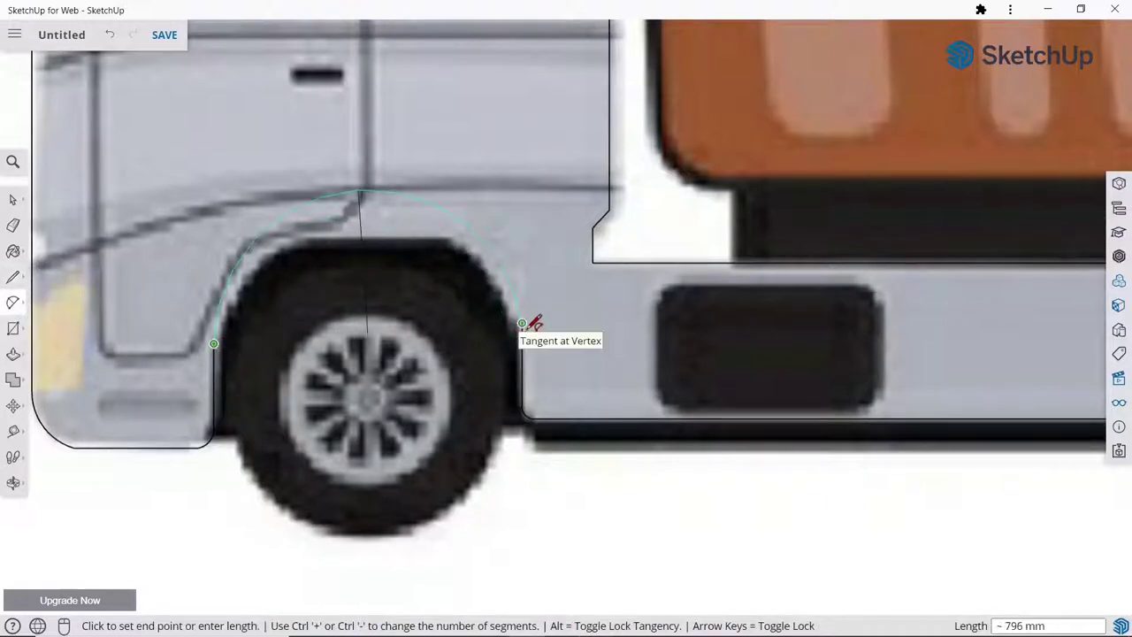
left_click(522, 323)
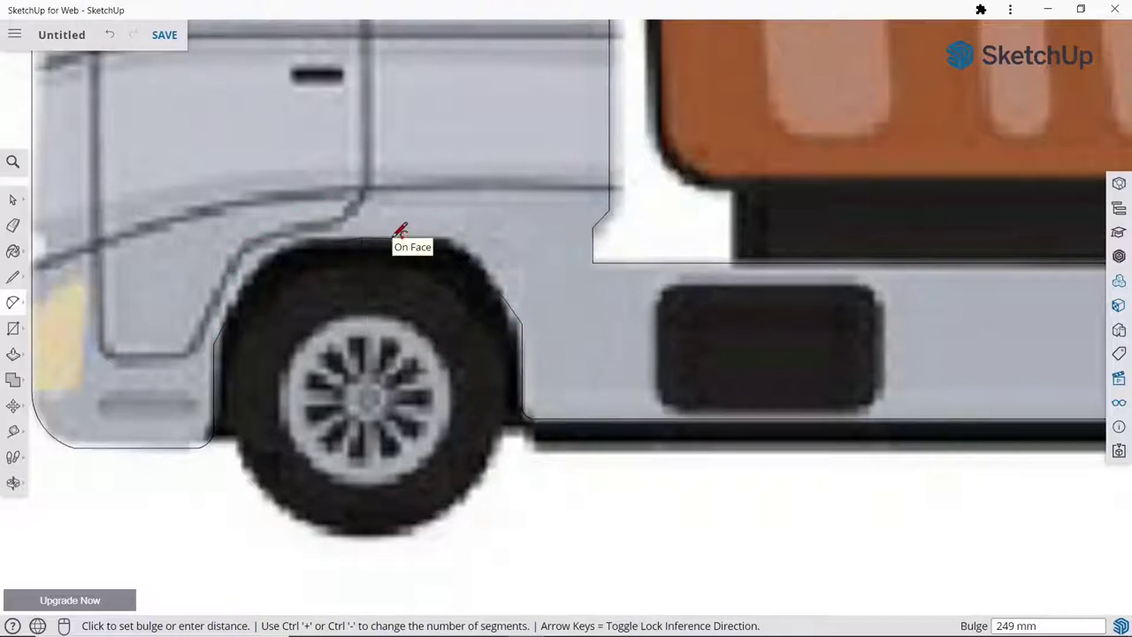
left_click(400, 231)
scroll(402, 266, "down", 2)
scroll(404, 310, "down", 3)
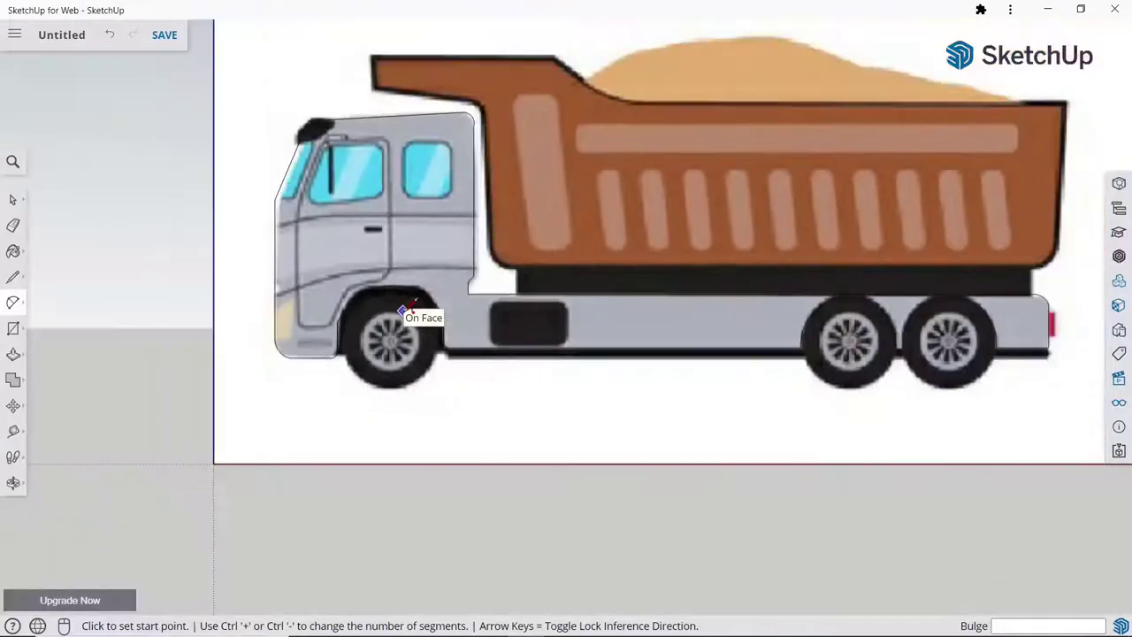
scroll(371, 283, "up", 5)
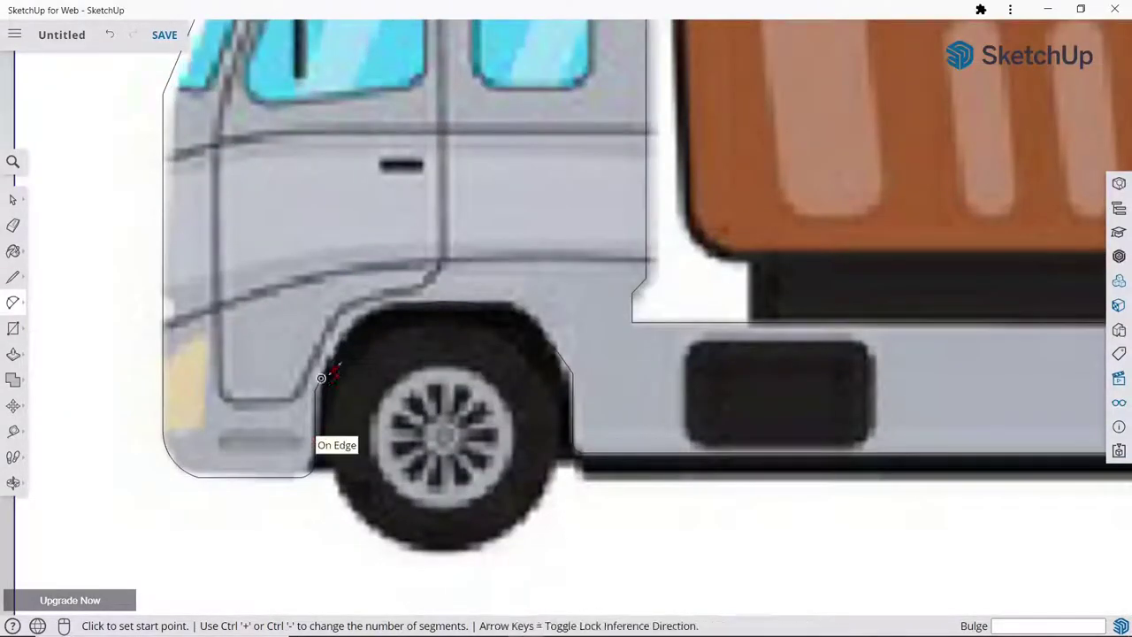
Step: Draw the arch's front curve from its front edge up to the top, matching the reference
left_click(14, 200)
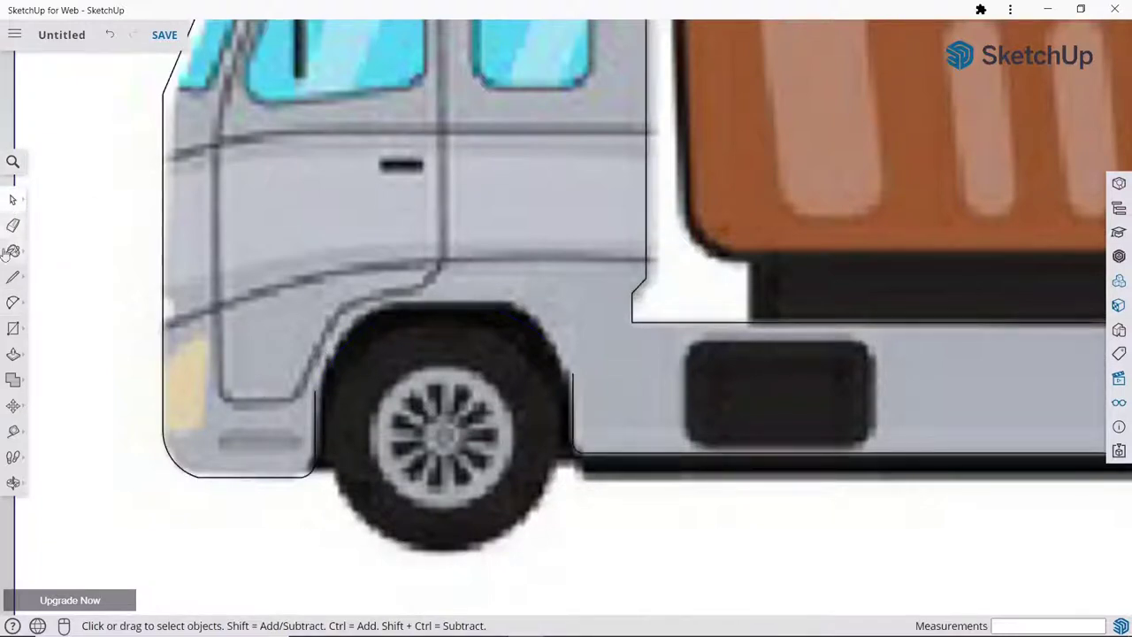
left_click(15, 302)
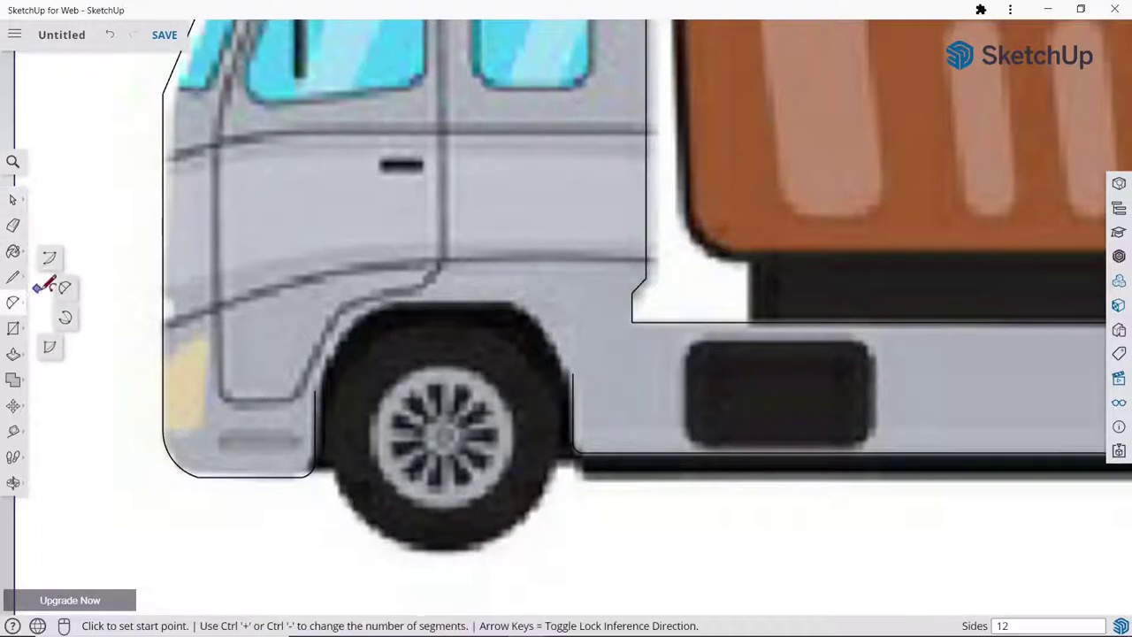
left_click(316, 389)
left_click(393, 302)
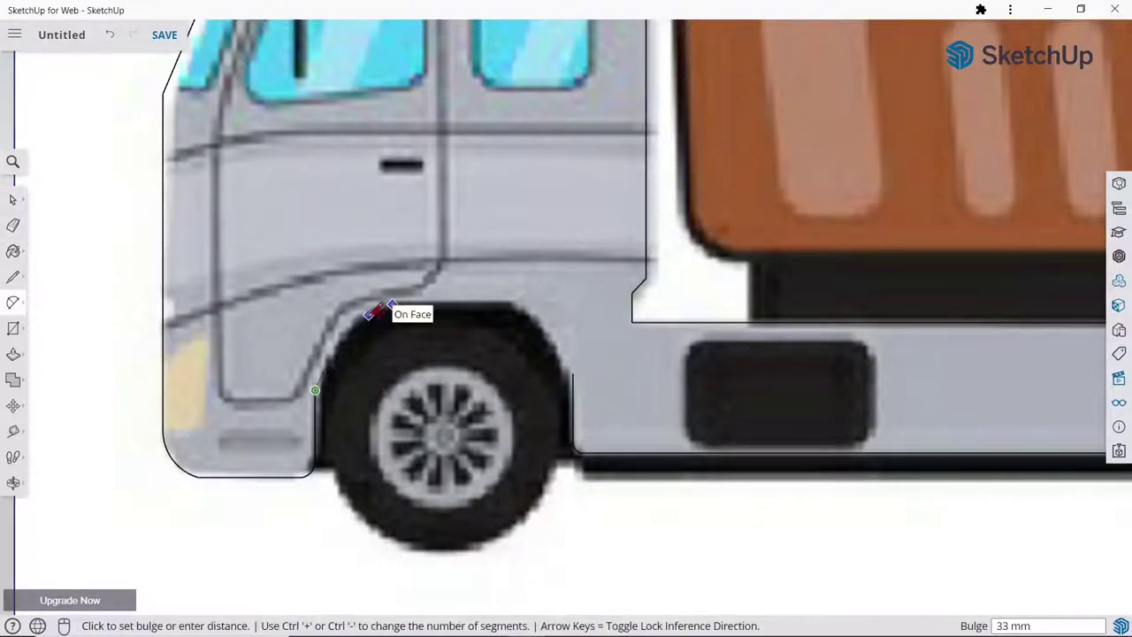
left_click(349, 318)
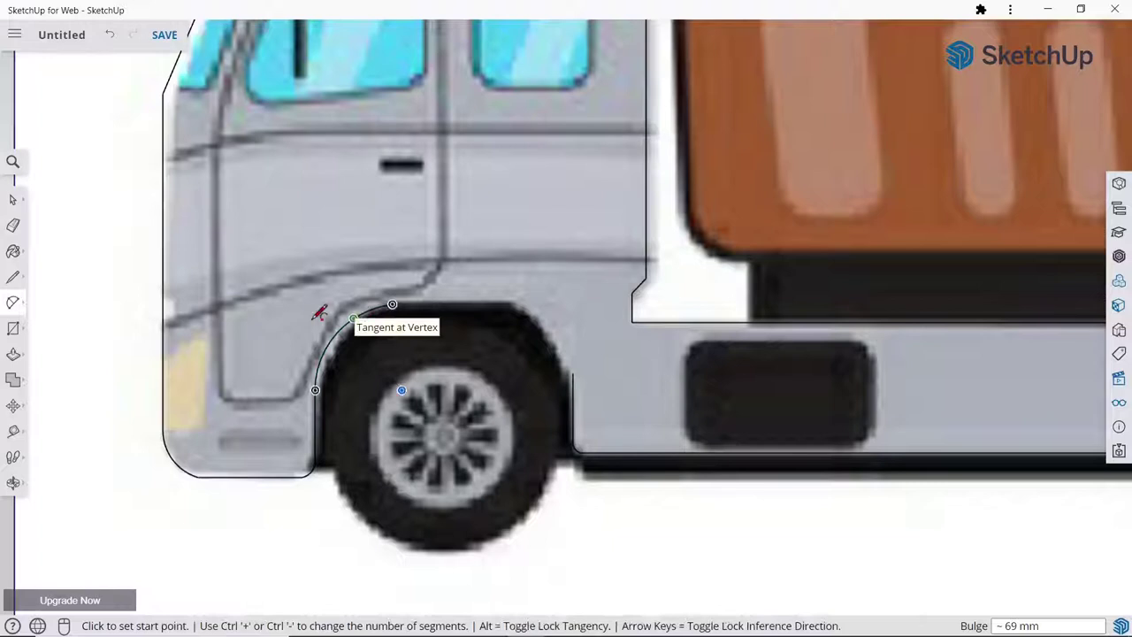
Step: Add the flat top edge and a 33 mm-bulge rear curve down to the rear edge
left_click(13, 276)
left_click(392, 304)
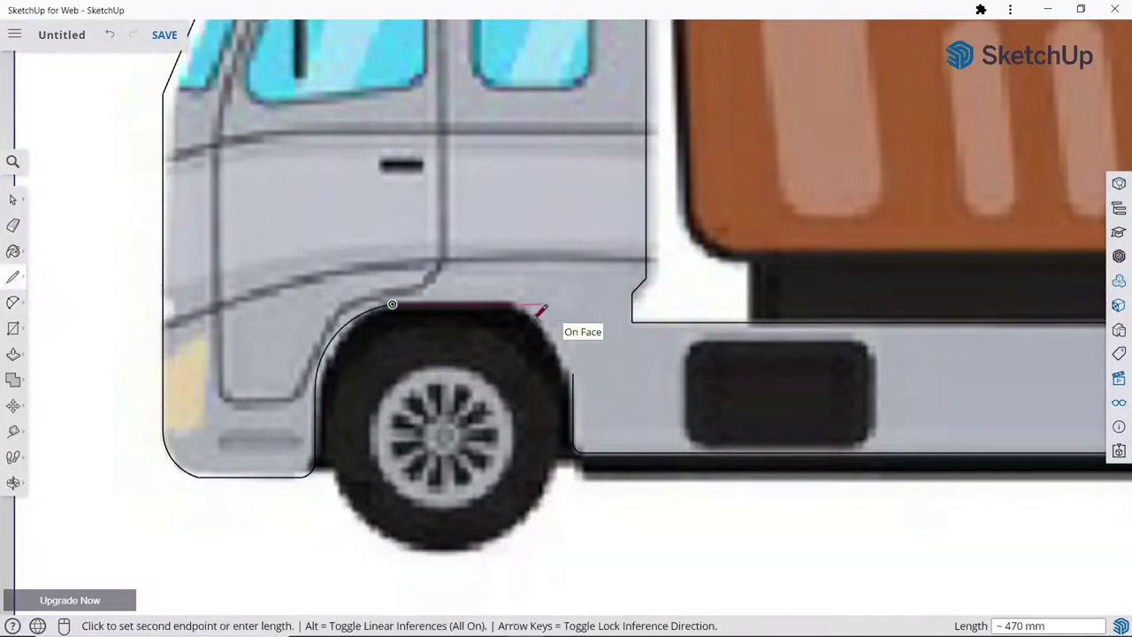
left_click(509, 303)
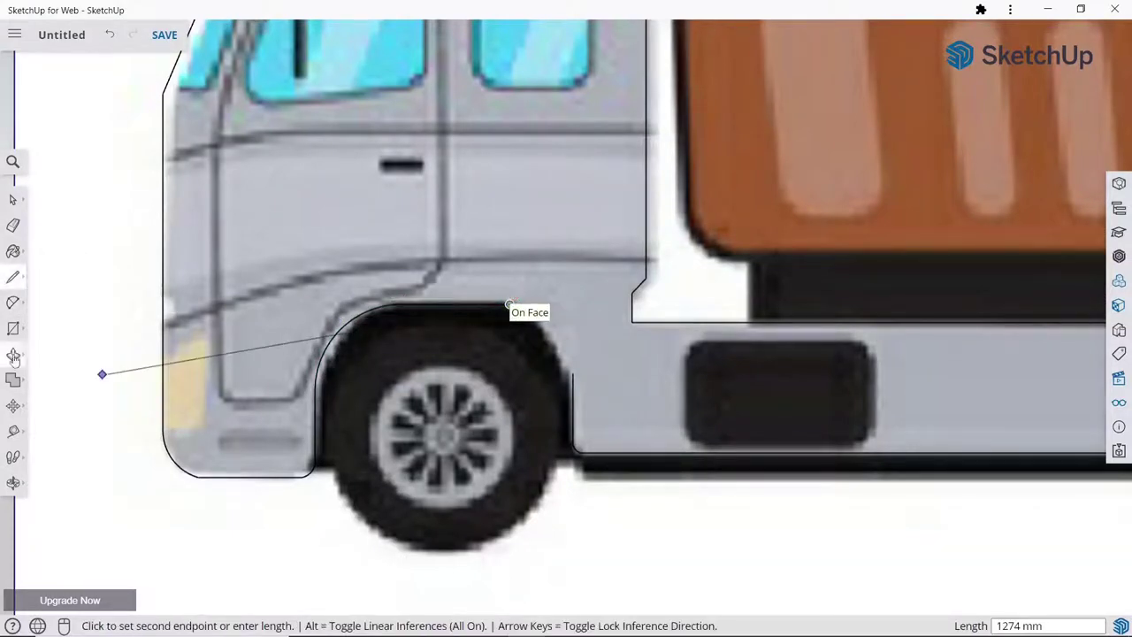
left_click(13, 301)
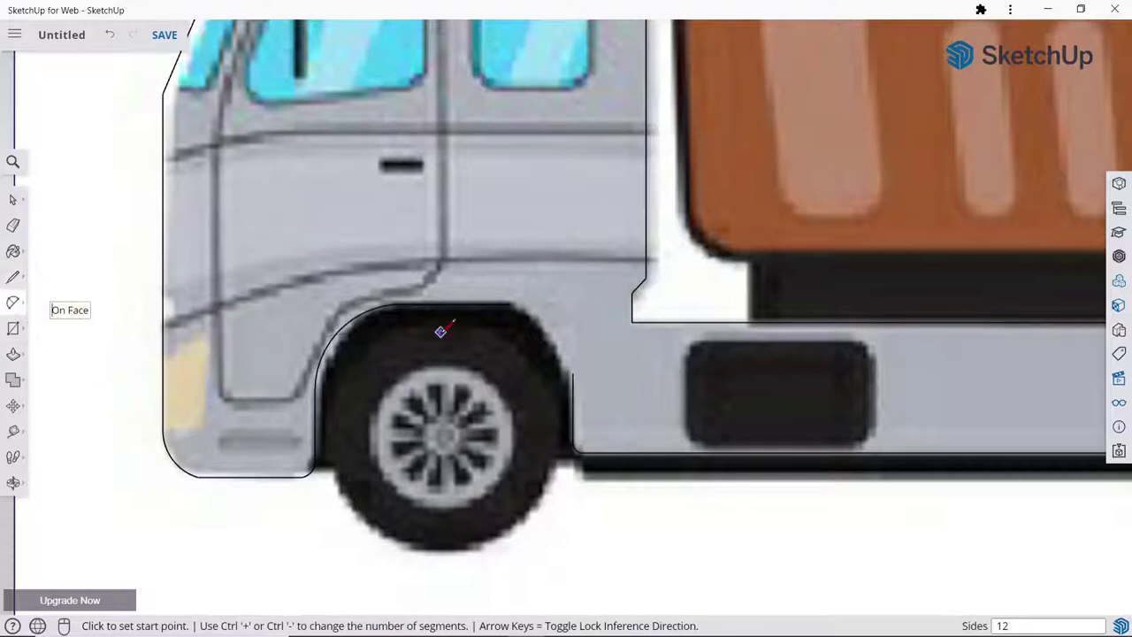
left_click(510, 304)
left_click(572, 373)
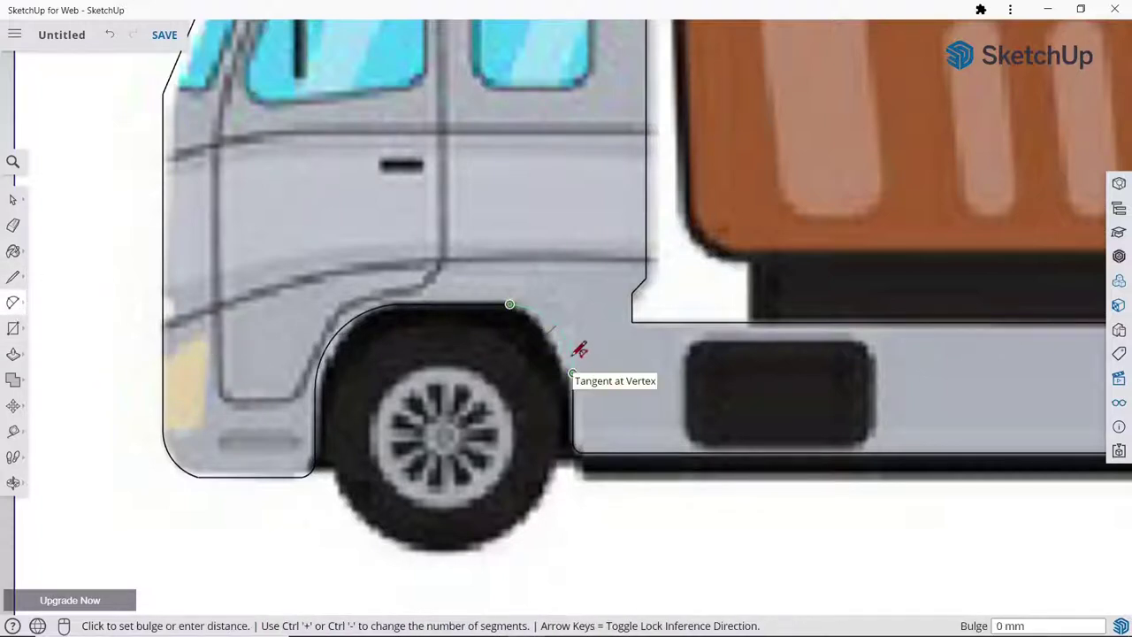
scroll(564, 337, "down", 3)
left_click(550, 328)
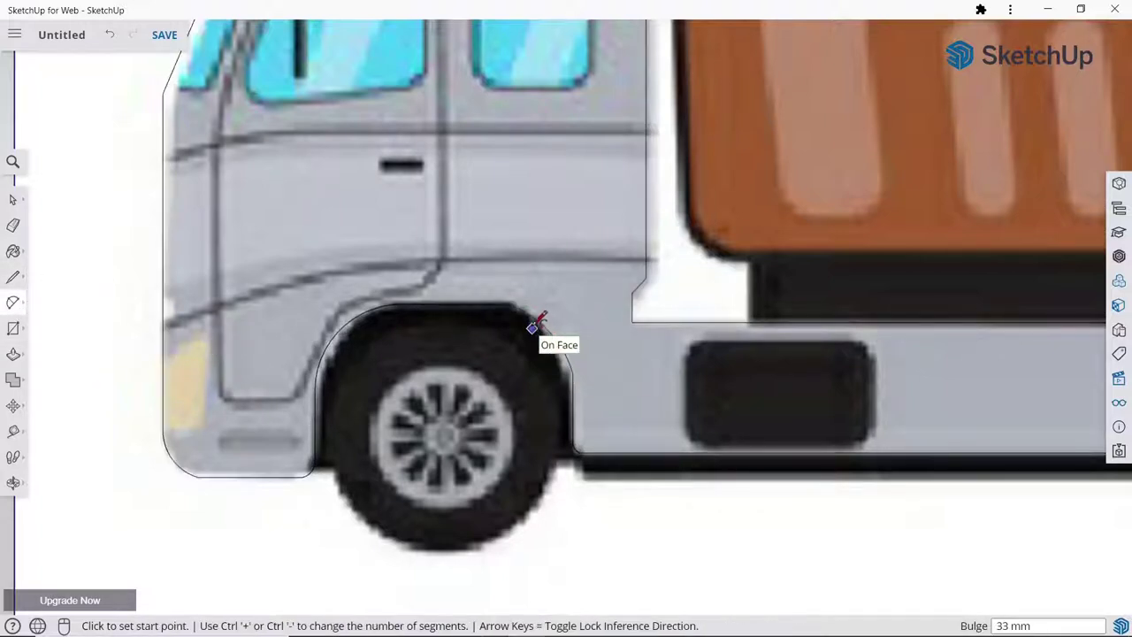
scroll(530, 327, "down", 3)
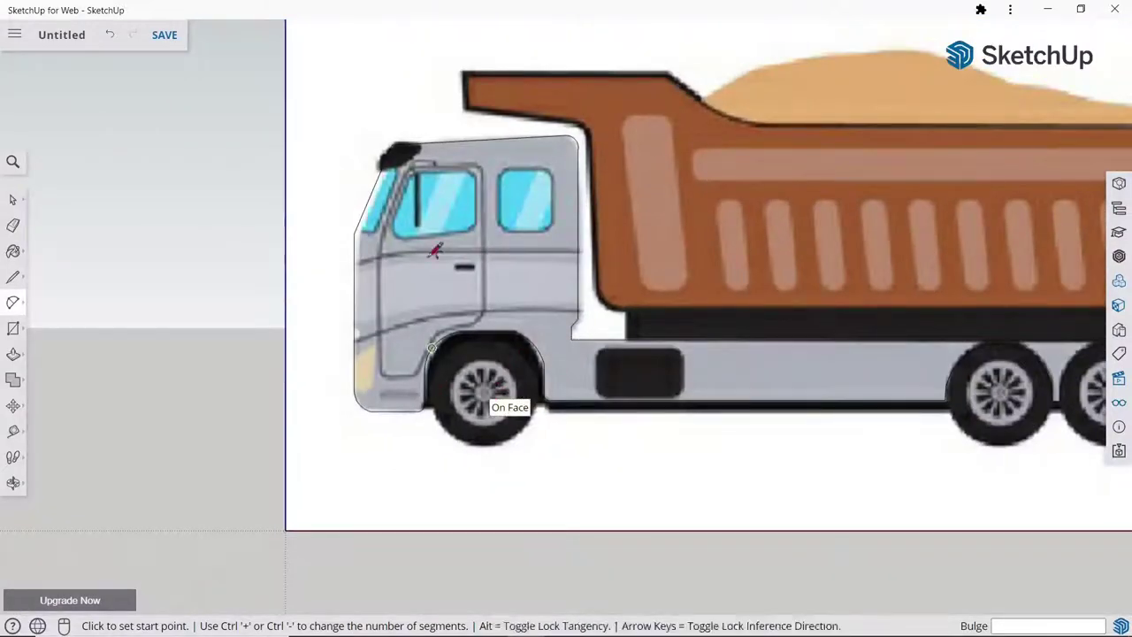
scroll(442, 247, "down", 2)
scroll(428, 242, "down", 1)
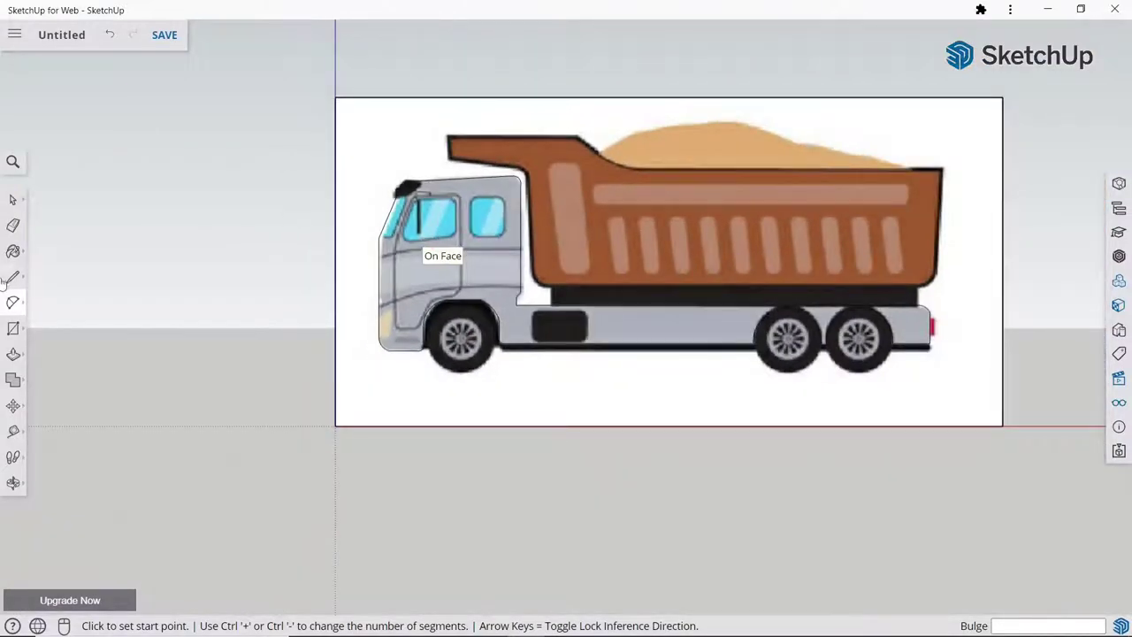
Step: Orbit to an angled view and push/pull the traced truck face out 600 mm
left_click(14, 354)
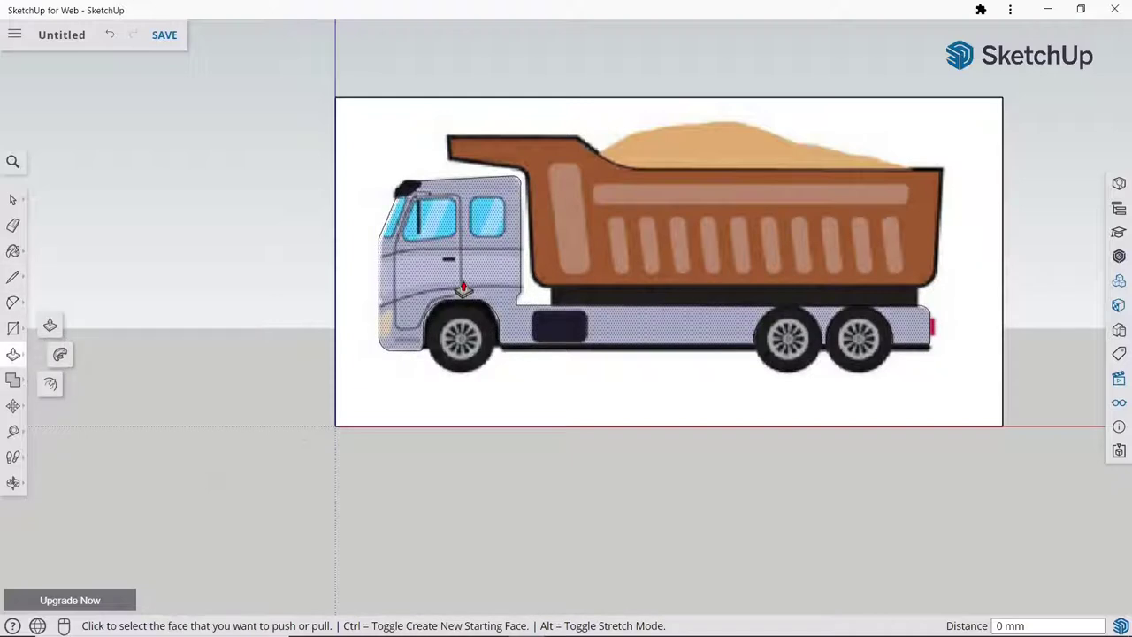
mouse_move(748, 283)
middle_mouse_down()
mouse_move(493, 390)
mouse_move(396, 396)
middle_mouse_up()
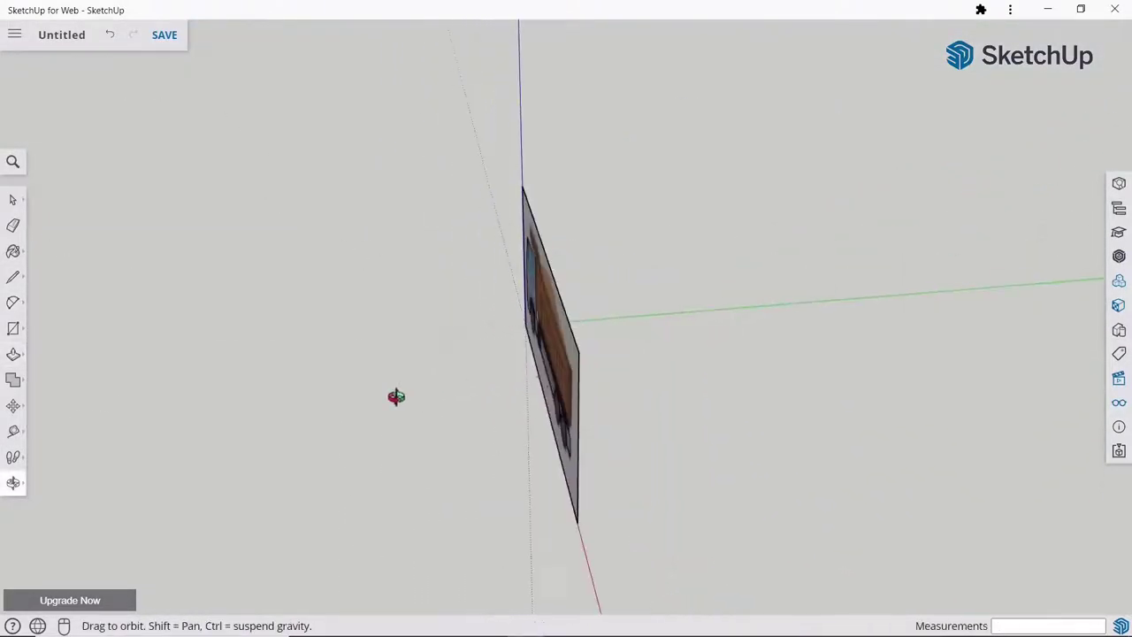
scroll(556, 386, "up", 3)
mouse_move(555, 386)
middle_mouse_down()
mouse_move(607, 318)
mouse_move(584, 367)
middle_mouse_up()
left_click(581, 371)
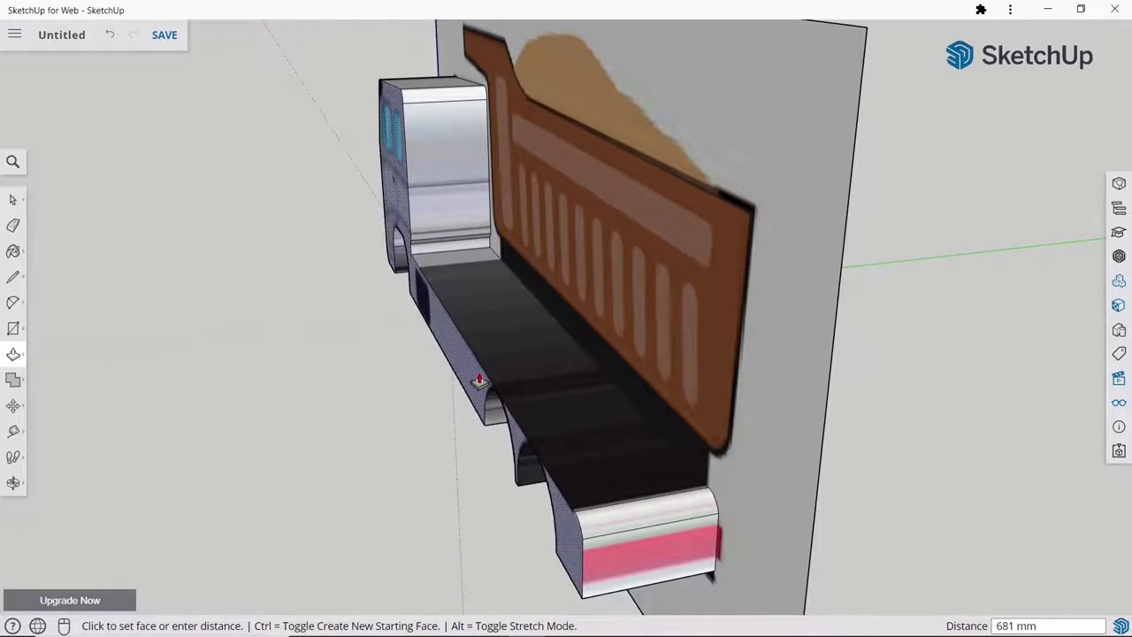
key("Return")
Step: Pull the chassis face 425 mm out from the image, finishing in a straight side view
scroll(628, 394, "down", 5)
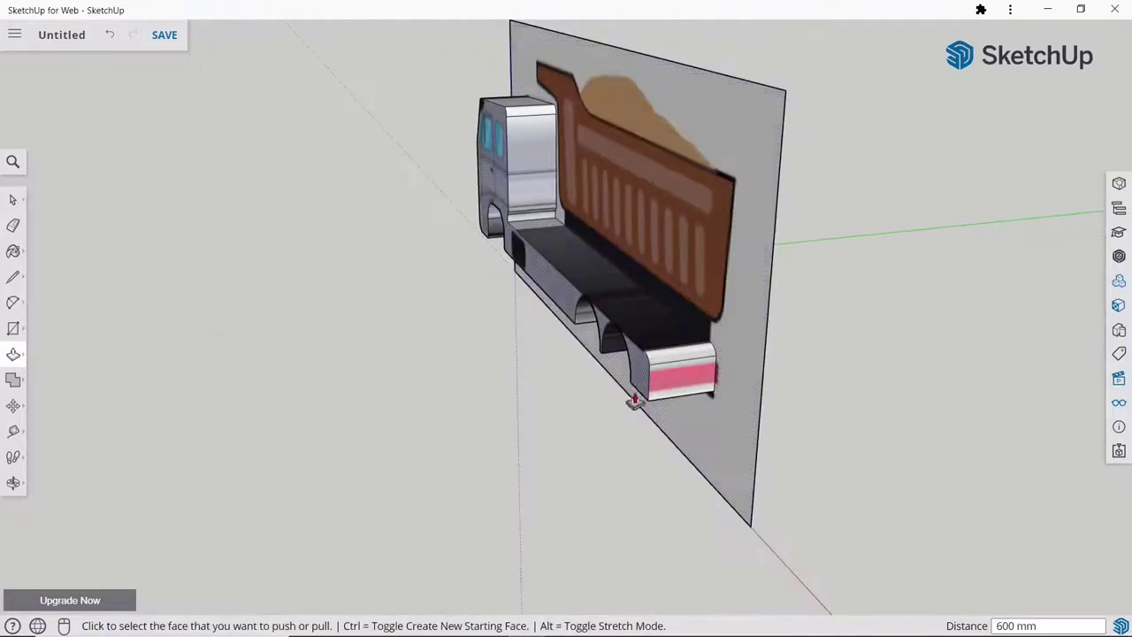
mouse_move(629, 394)
middle_mouse_down()
mouse_move(876, 356)
mouse_move(613, 328)
mouse_move(931, 324)
mouse_move(690, 346)
mouse_move(725, 362)
middle_mouse_up()
mouse_move(601, 351)
middle_mouse_down()
mouse_move(397, 328)
mouse_move(550, 336)
mouse_move(527, 323)
mouse_move(341, 341)
mouse_move(417, 366)
middle_mouse_up()
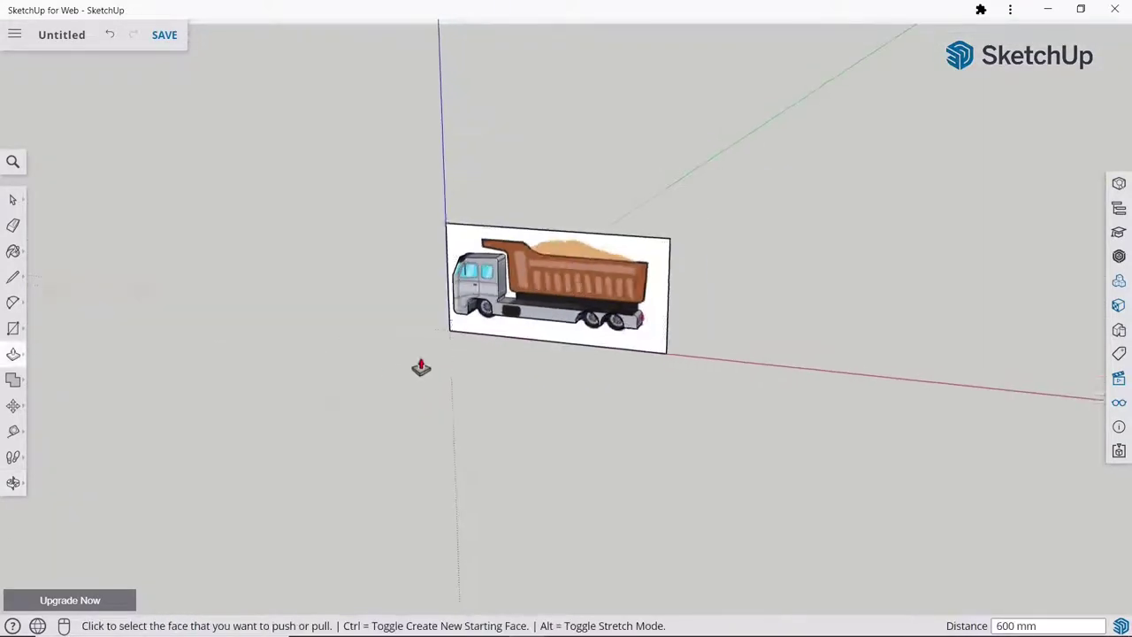
scroll(536, 248, "up", 3)
scroll(456, 316, "up", 1)
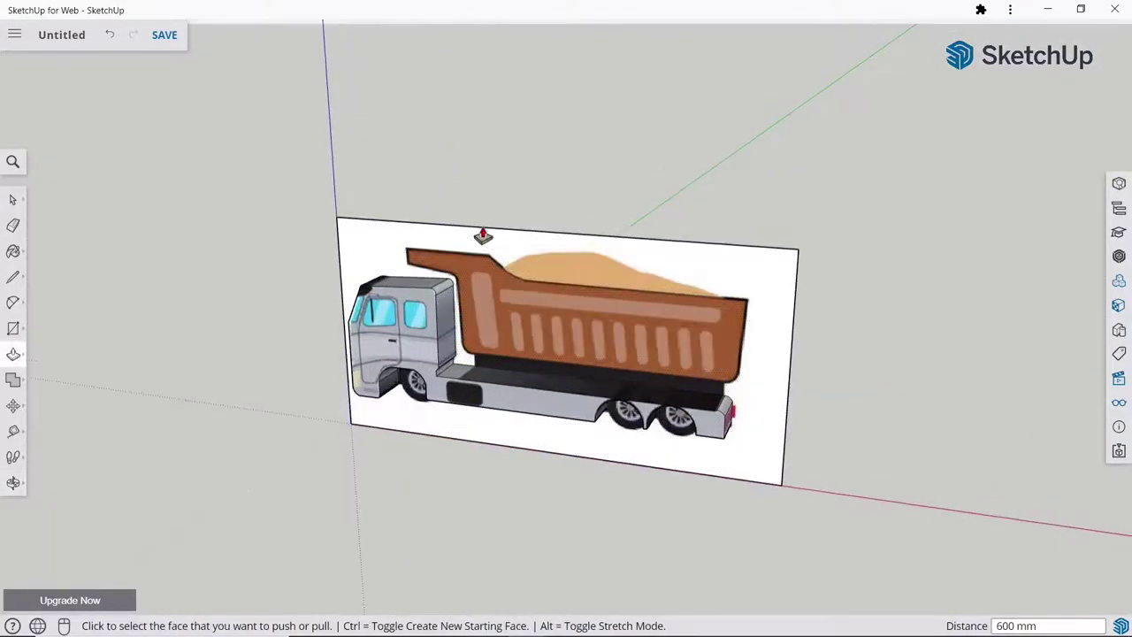
scroll(483, 235, "up", 1)
key("space")
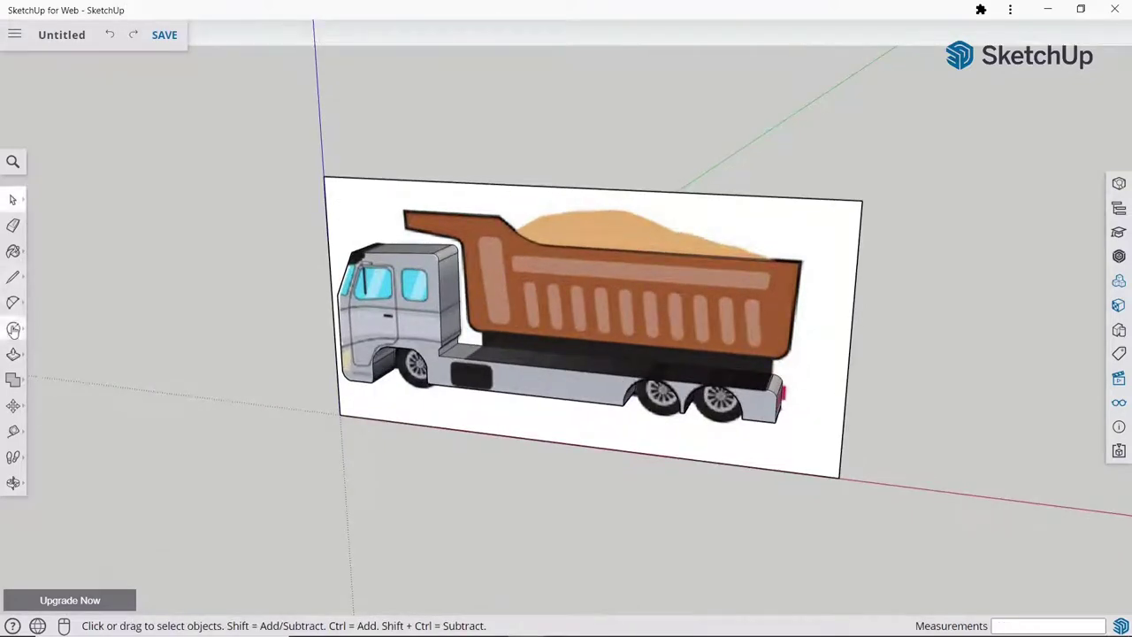
left_click(13, 354)
mouse_move(495, 416)
middle_mouse_down()
mouse_move(534, 430)
mouse_move(583, 380)
middle_mouse_up()
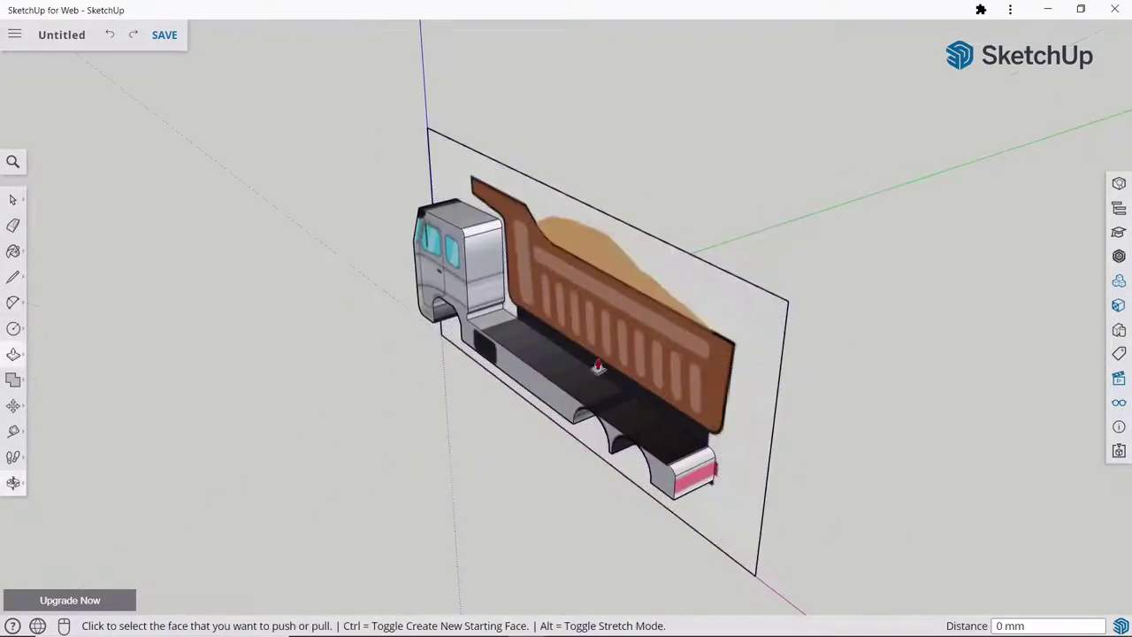
scroll(548, 397, "up", 2)
left_click(520, 440)
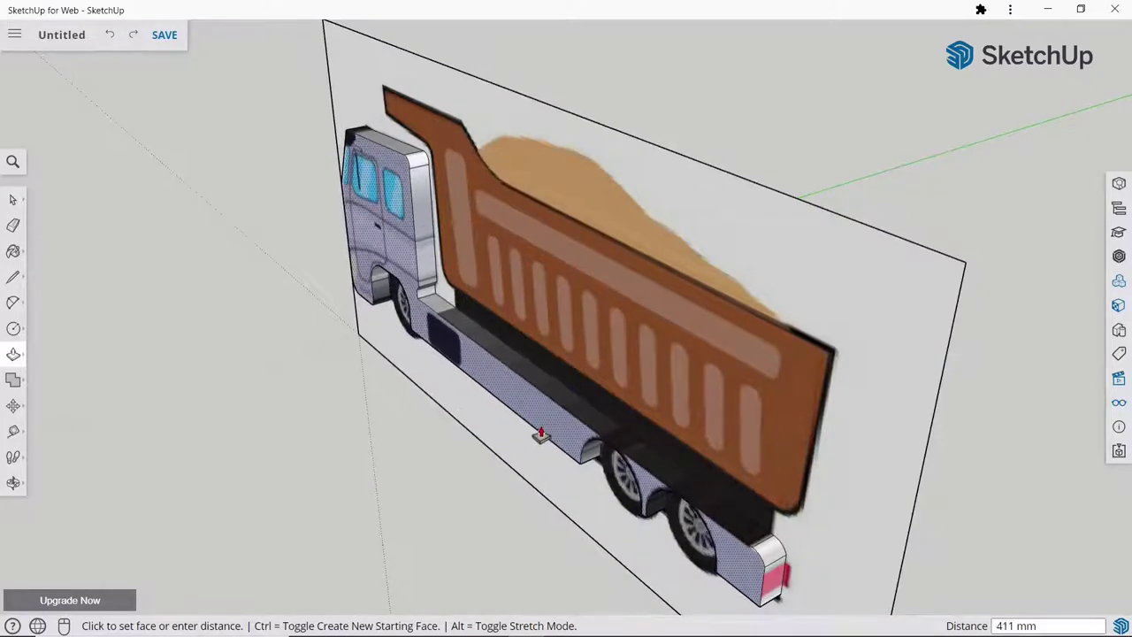
left_click(480, 455)
middle_click_drag(390, 397, 1111, 424)
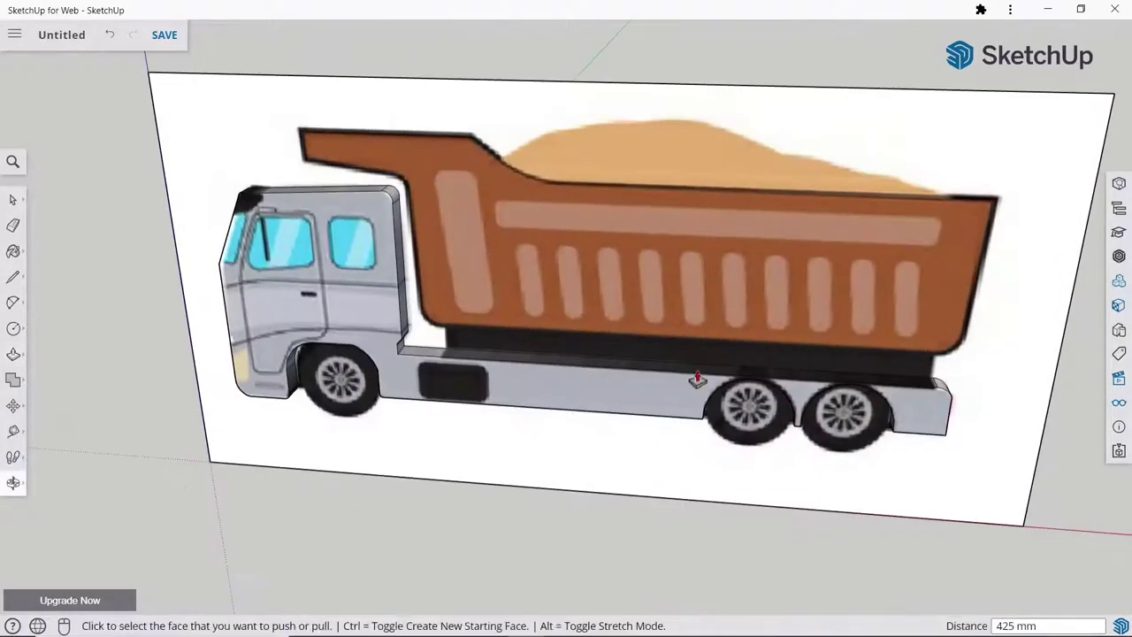
Step: Switch to the side view from the Scenes panel and circle the front tyre and its hub
left_click(1118, 378)
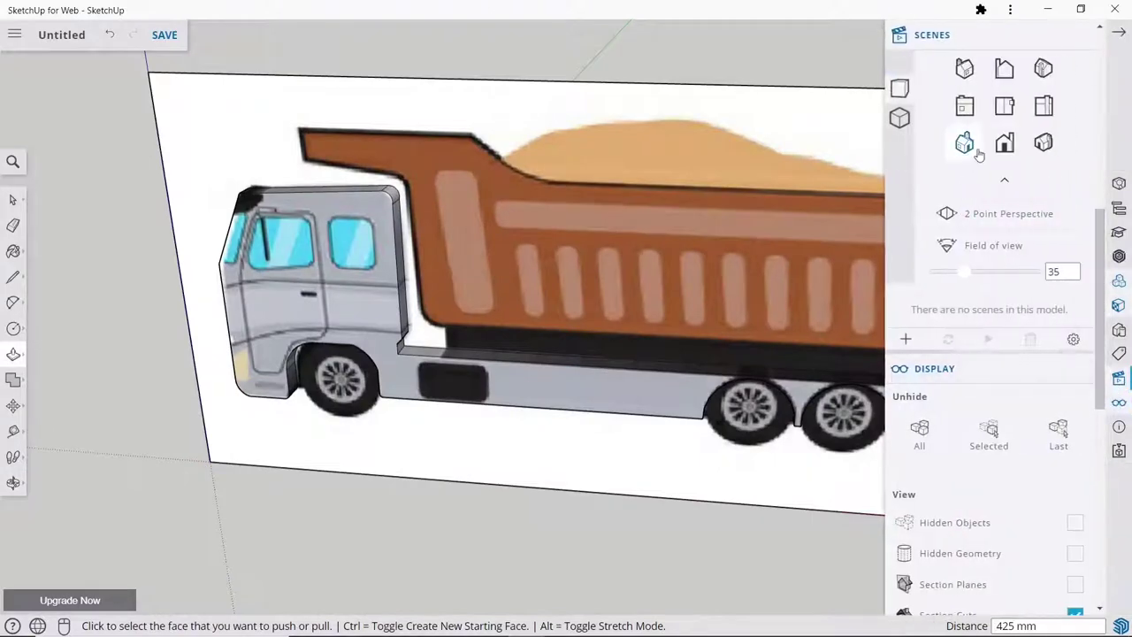
left_click(1004, 141)
left_click(14, 328)
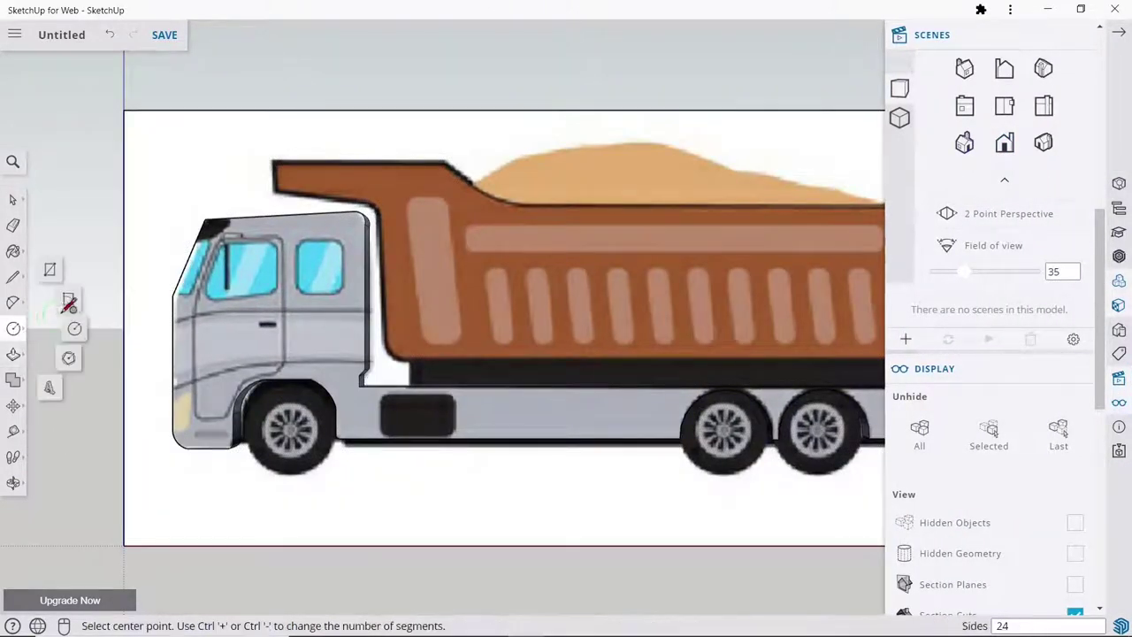
scroll(268, 471, "up", 2)
scroll(291, 318, "up", 5)
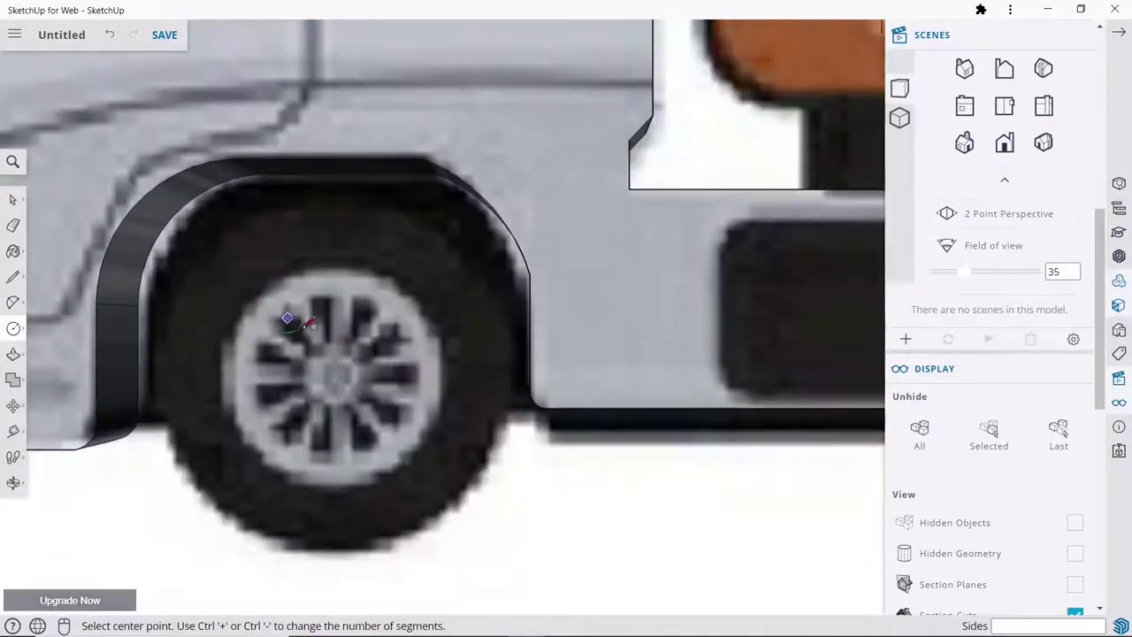
left_click(332, 374)
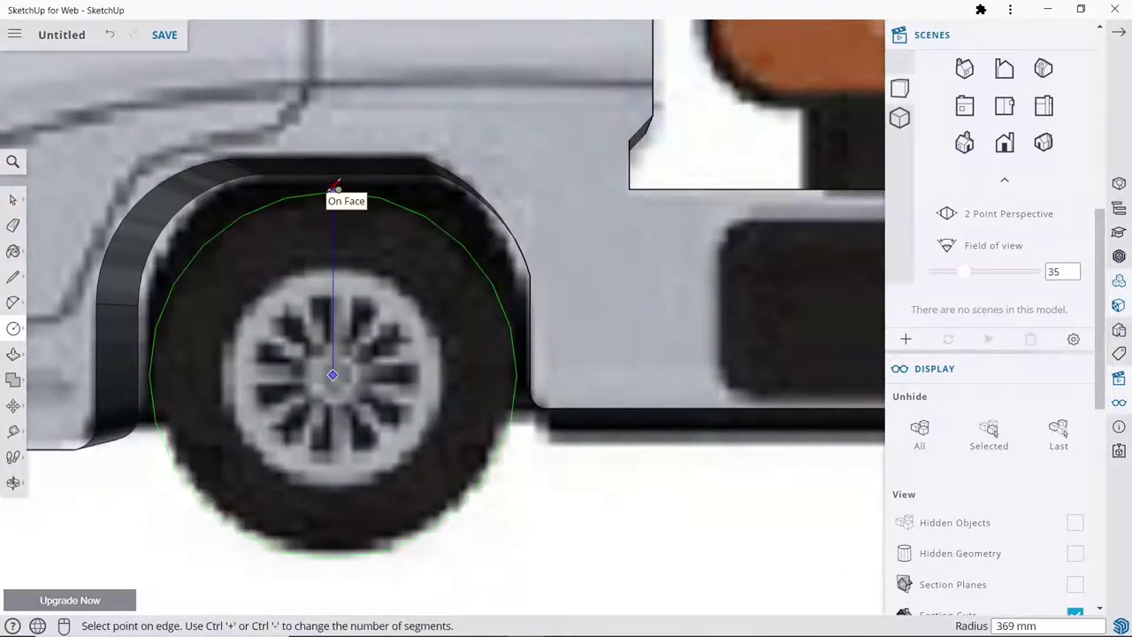
left_click(333, 186)
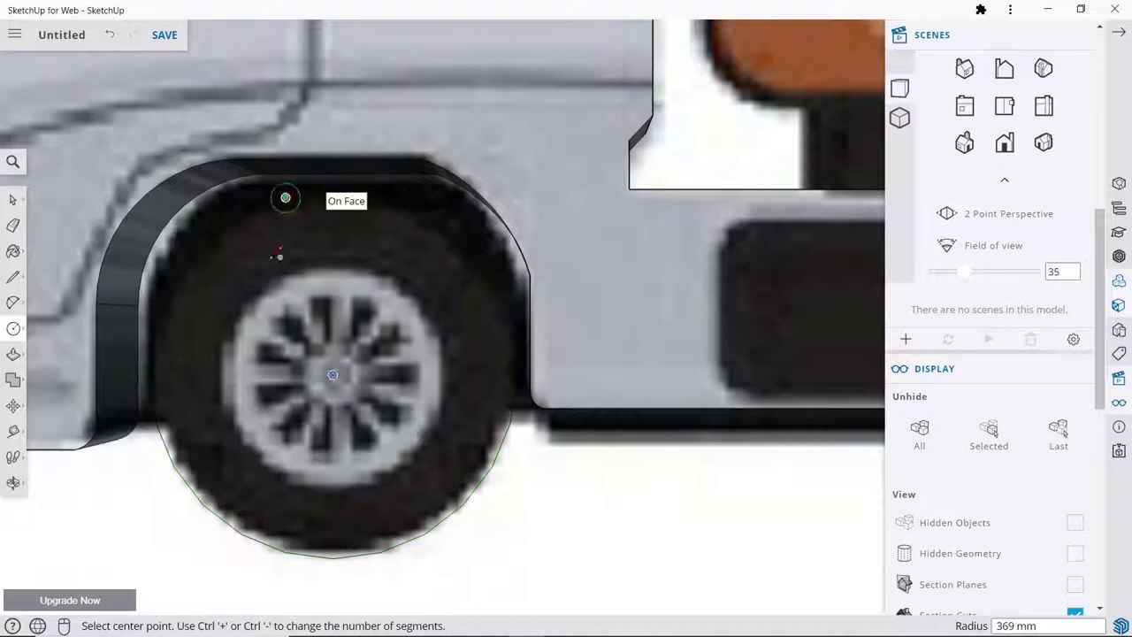
left_click(333, 374)
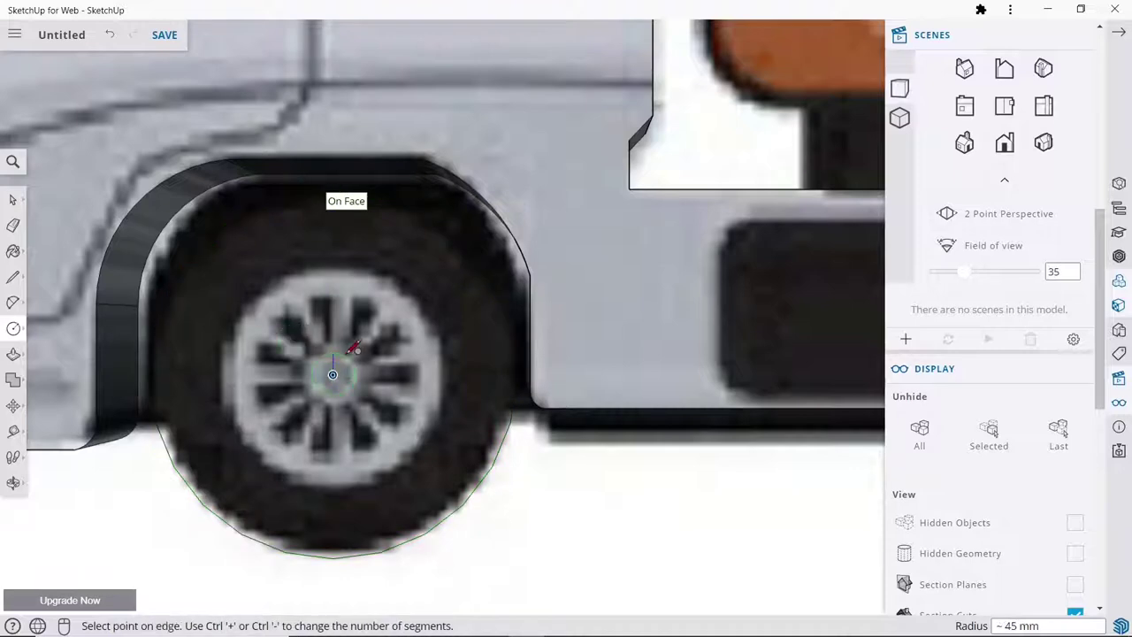
left_click(352, 348)
Step: Trace circles around the middle tyre and its hub
scroll(222, 383, "down", 3)
scroll(225, 387, "down", 3)
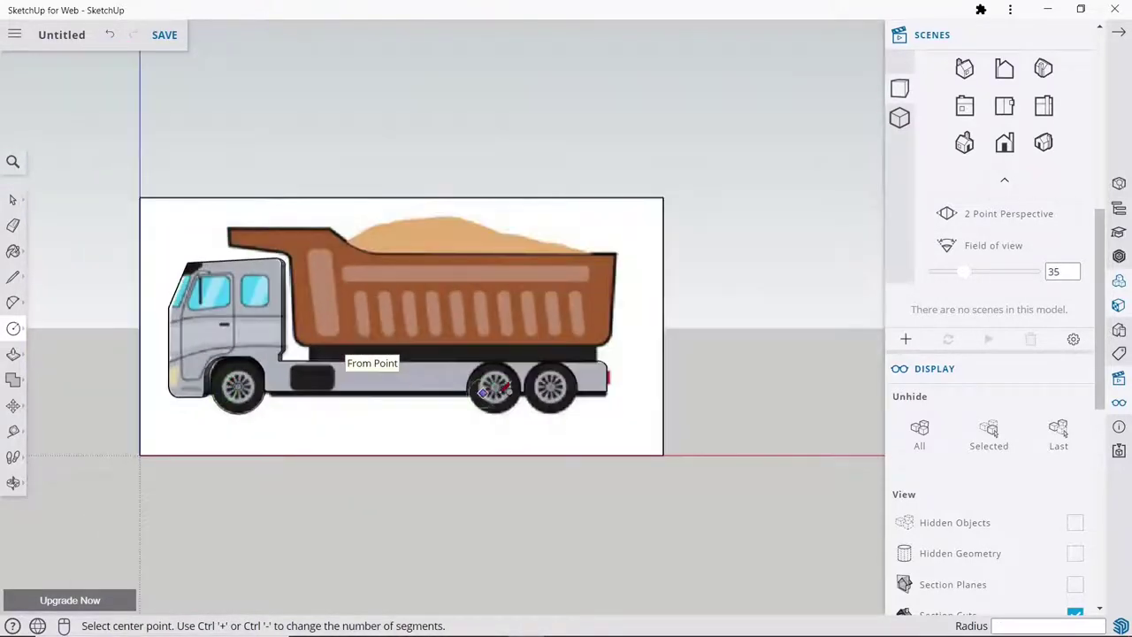
scroll(482, 391, "up", 2)
scroll(482, 390, "up", 2)
scroll(492, 392, "up", 2)
scroll(486, 382, "up", 2)
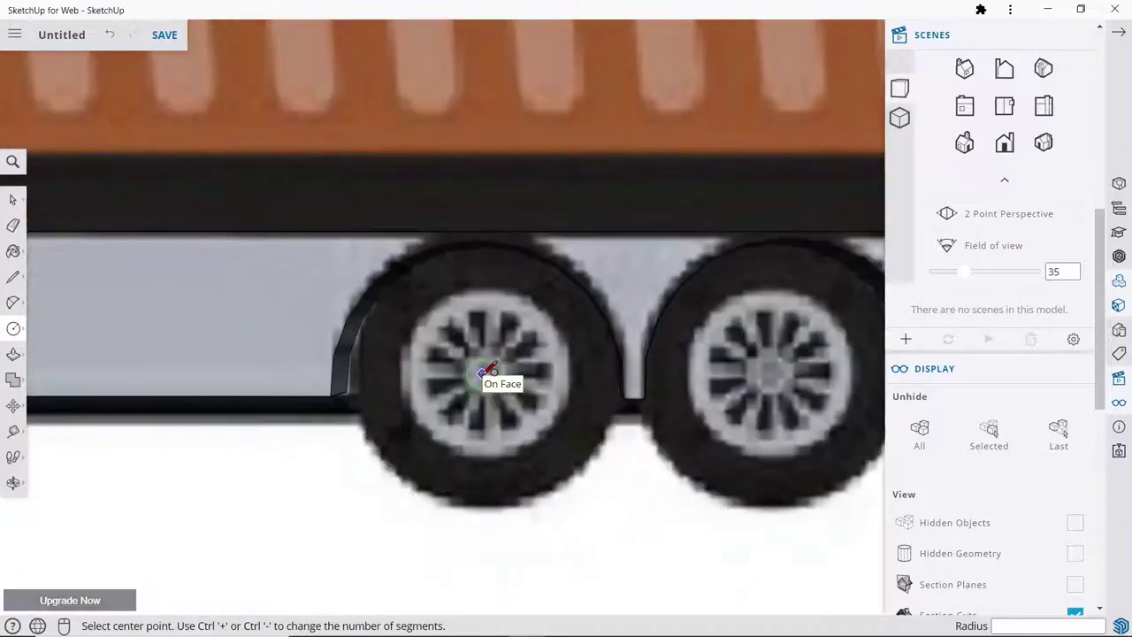
left_click(482, 372)
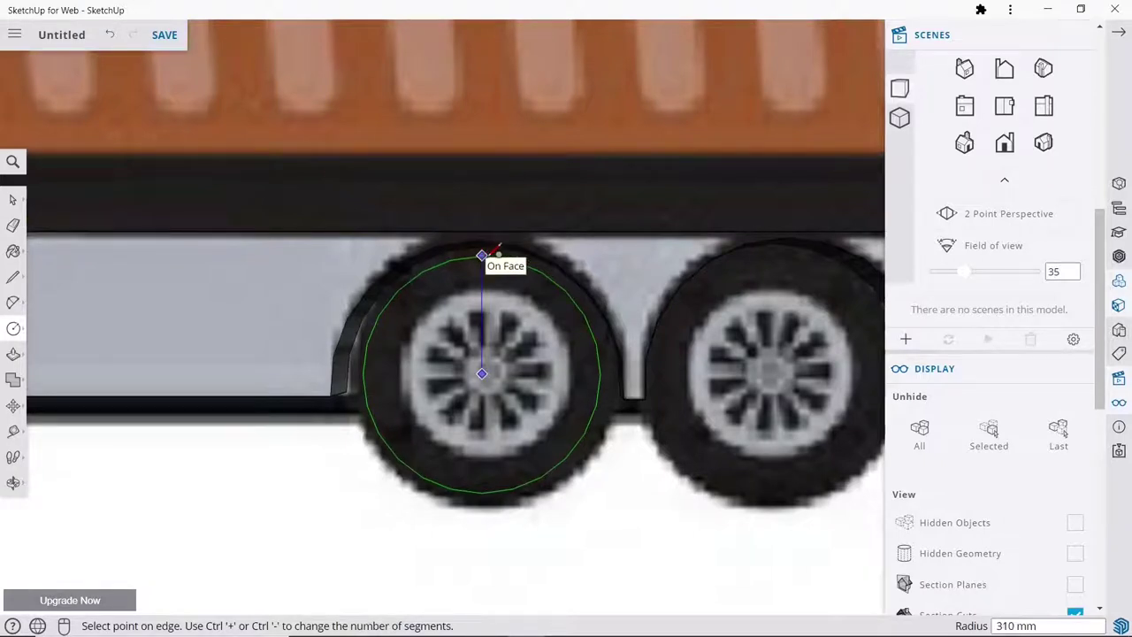
scroll(482, 256, "up", 2)
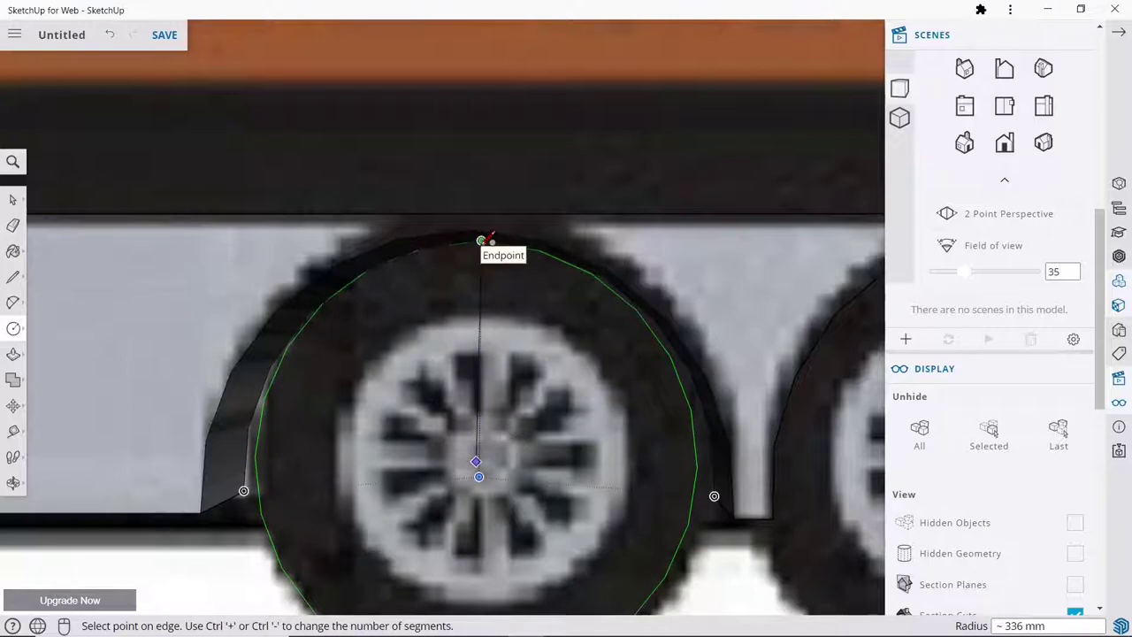
left_click(481, 239)
scroll(473, 283, "down", 2)
scroll(462, 321, "down", 1)
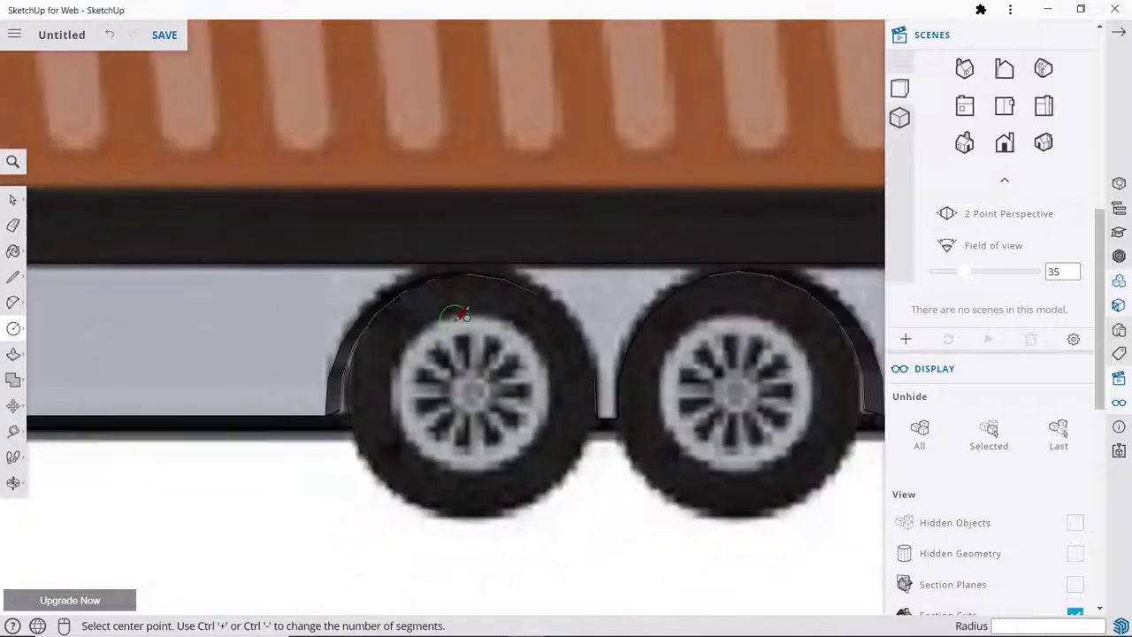
scroll(458, 329, "down", 1)
scroll(615, 374, "down", 3)
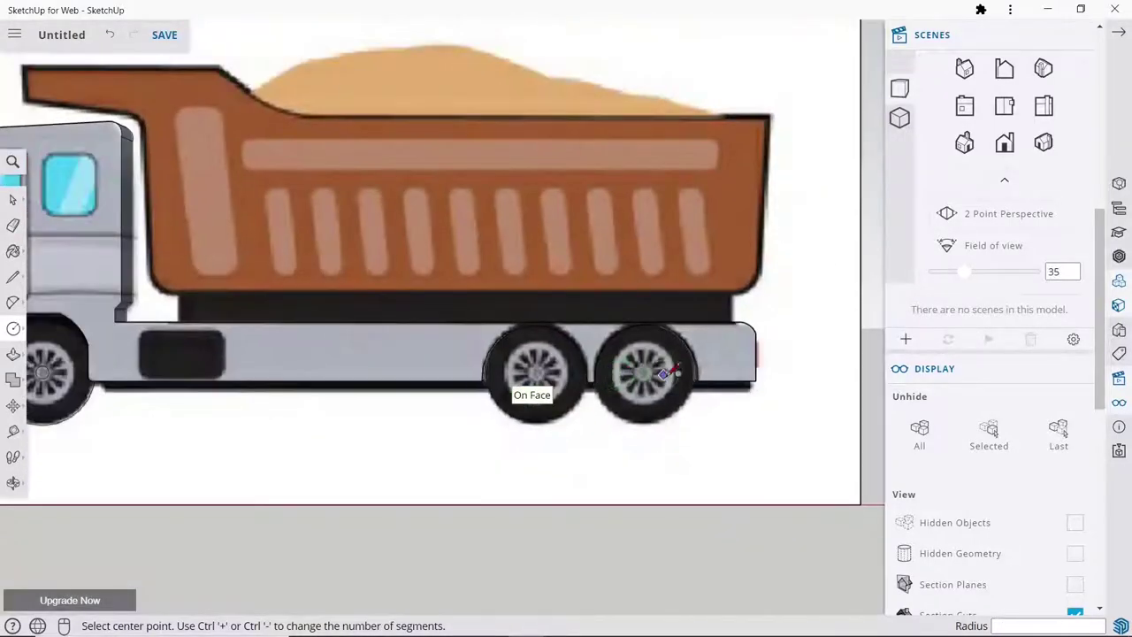
scroll(610, 378, "up", 3)
scroll(274, 351, "up", 3)
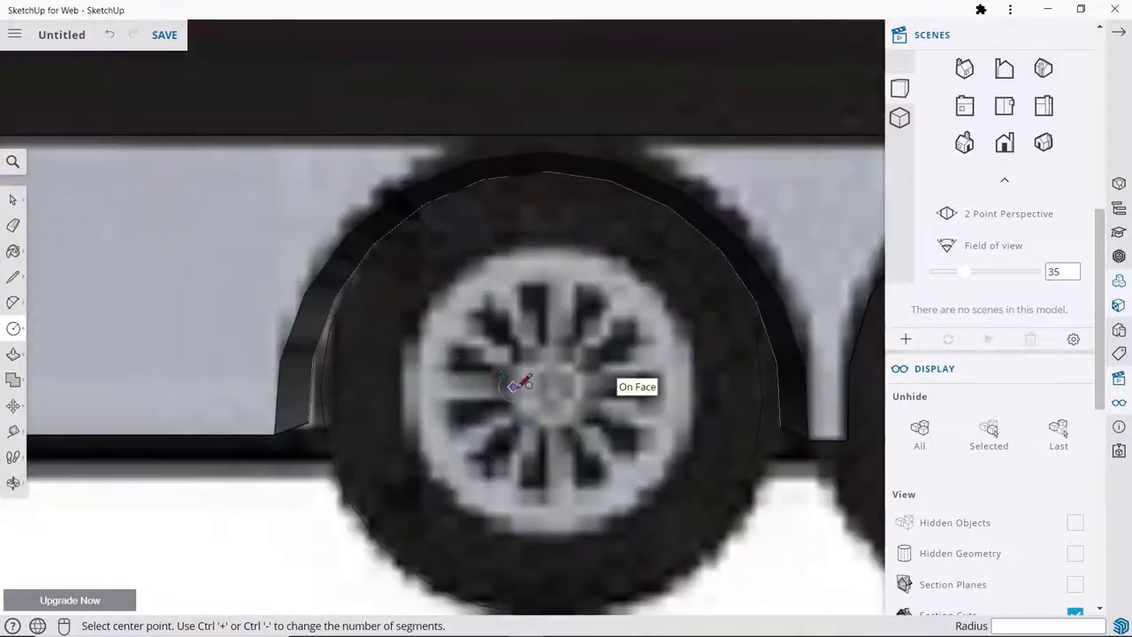
left_click(541, 391)
left_click(557, 355)
Step: Trace circles around the rear tyre and its hub, then view the truck at an angle
scroll(561, 392, "down", 3)
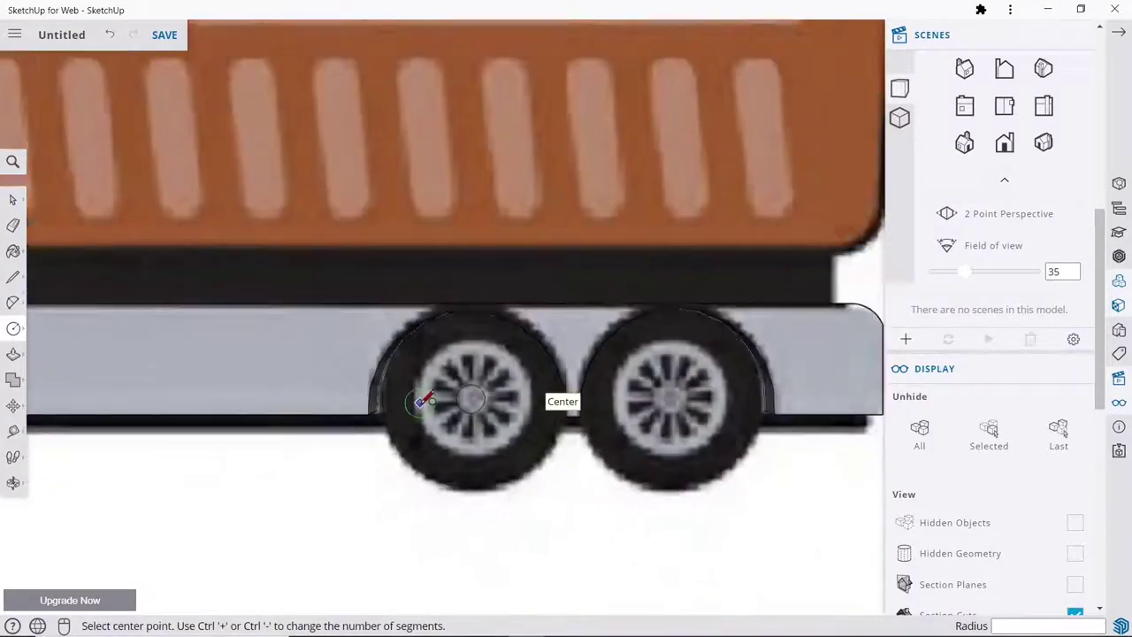
scroll(616, 401, "up", 3)
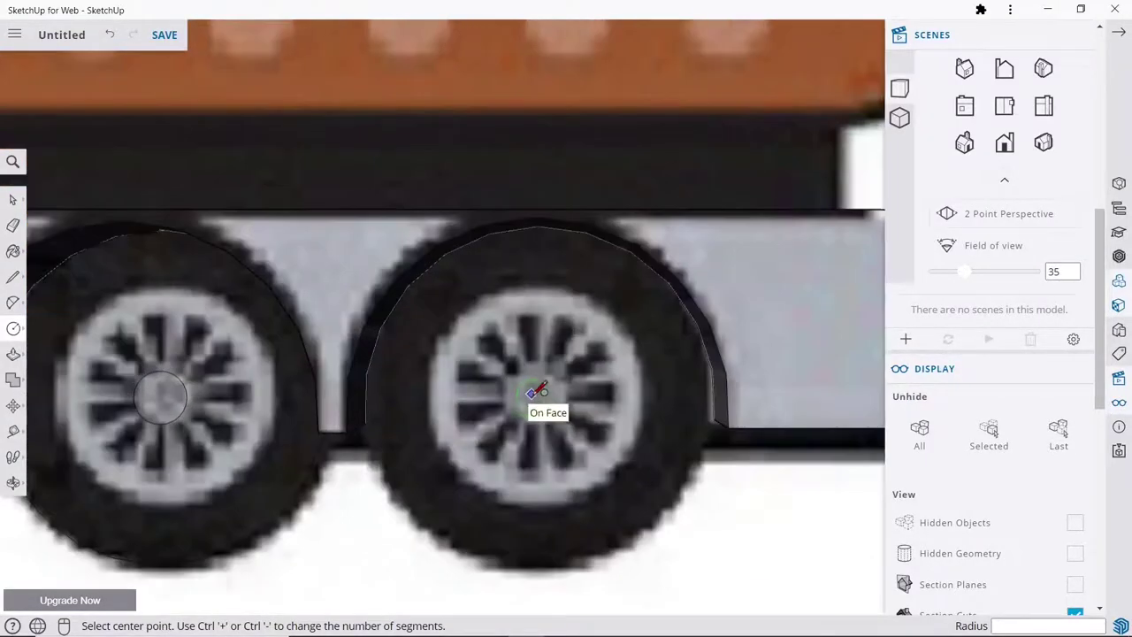
left_click(536, 392)
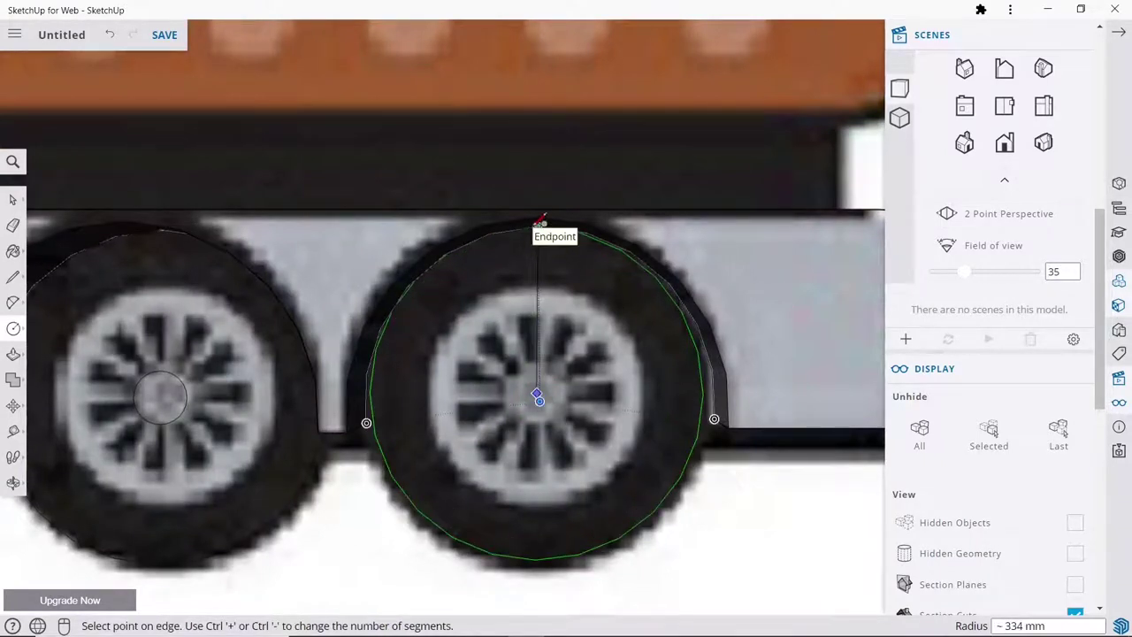
left_click(540, 220)
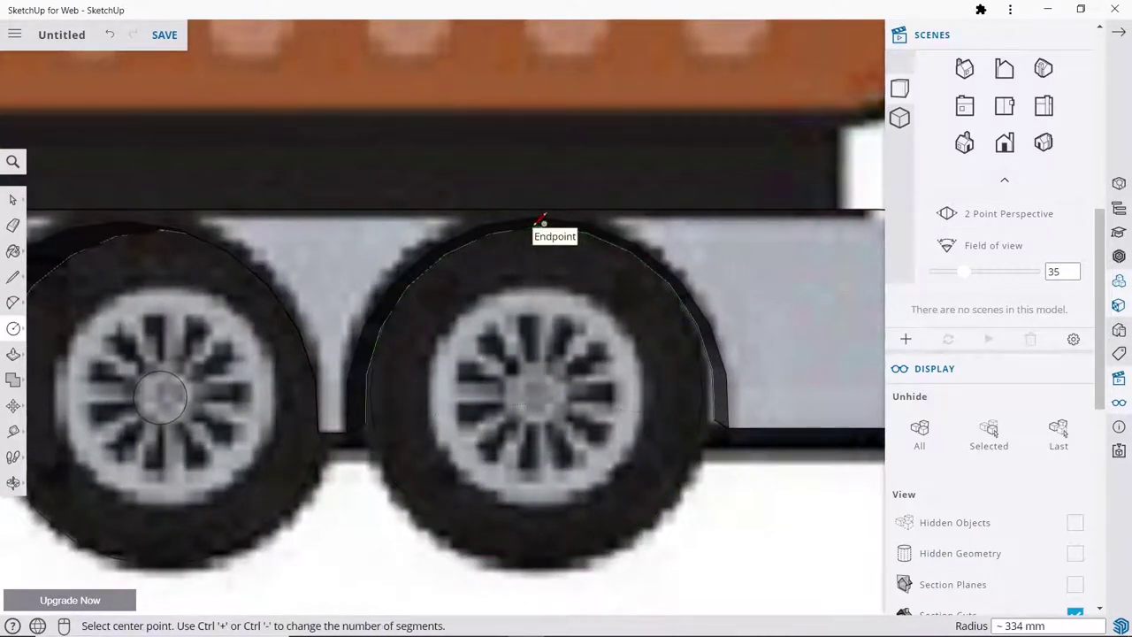
left_click(536, 393)
left_click(538, 386)
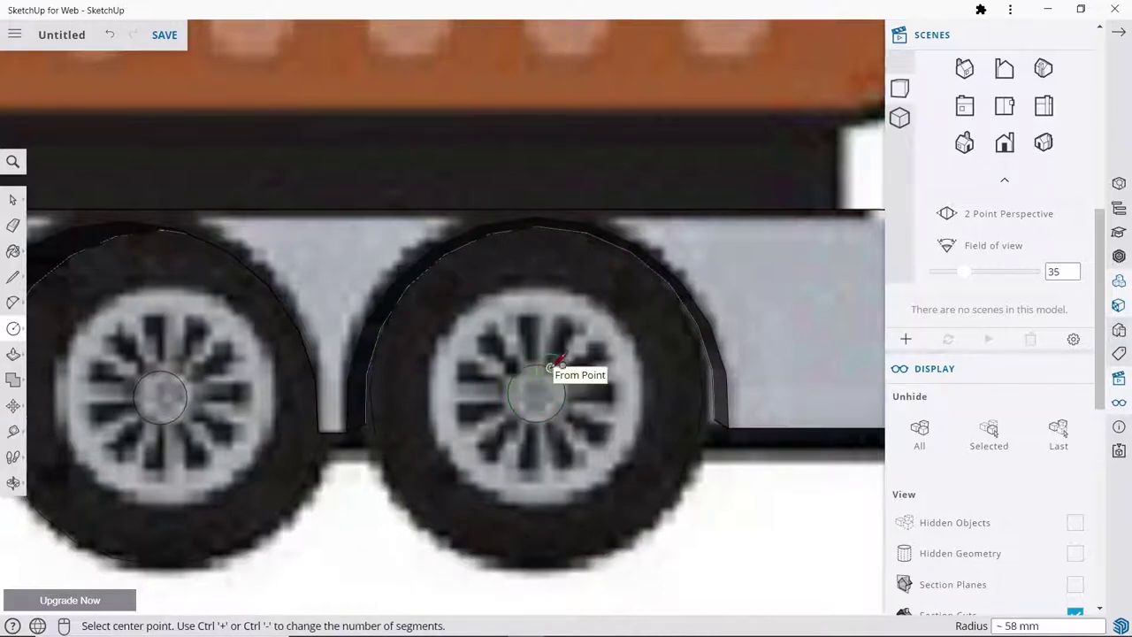
scroll(537, 387, "down", 5)
mouse_move(538, 386)
middle_mouse_down()
mouse_move(538, 442)
mouse_move(374, 447)
mouse_move(318, 486)
middle_mouse_up()
Step: Extrude the front, middle and rear wheel faces 175 mm out from the body
left_click(13, 354)
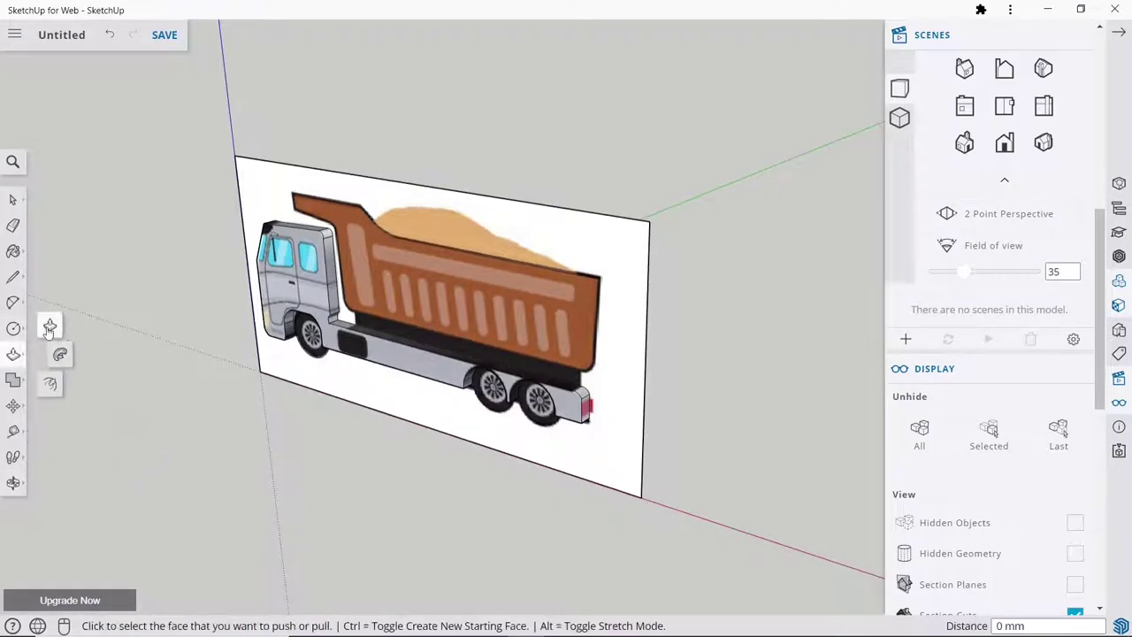
scroll(305, 353, "up", 2)
scroll(305, 353, "up", 2)
left_click(296, 329)
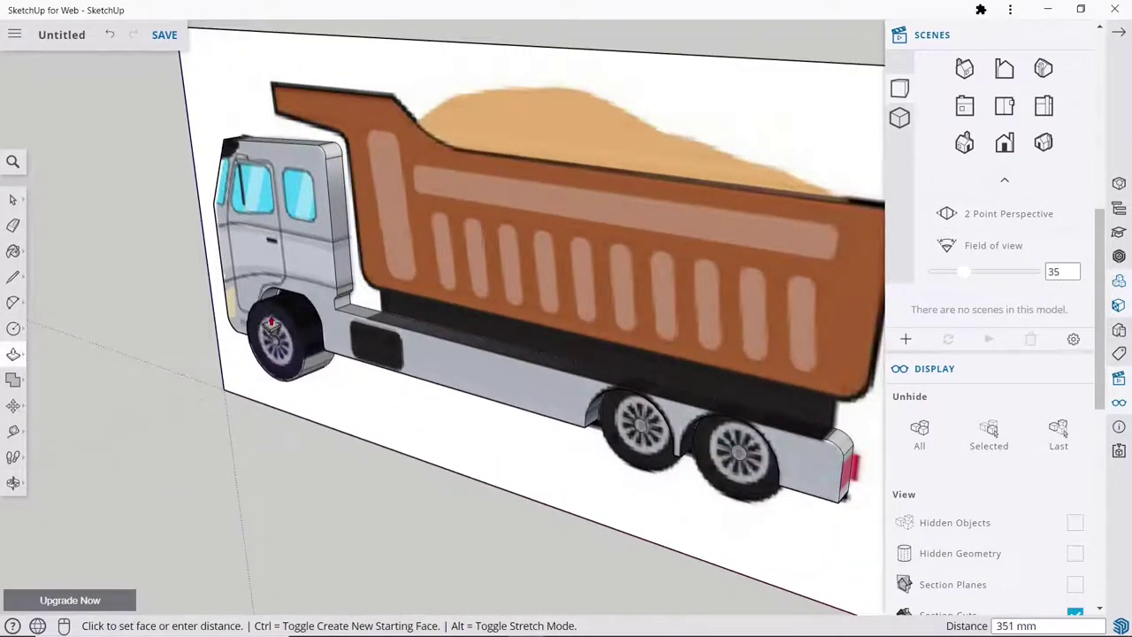
left_click(280, 289)
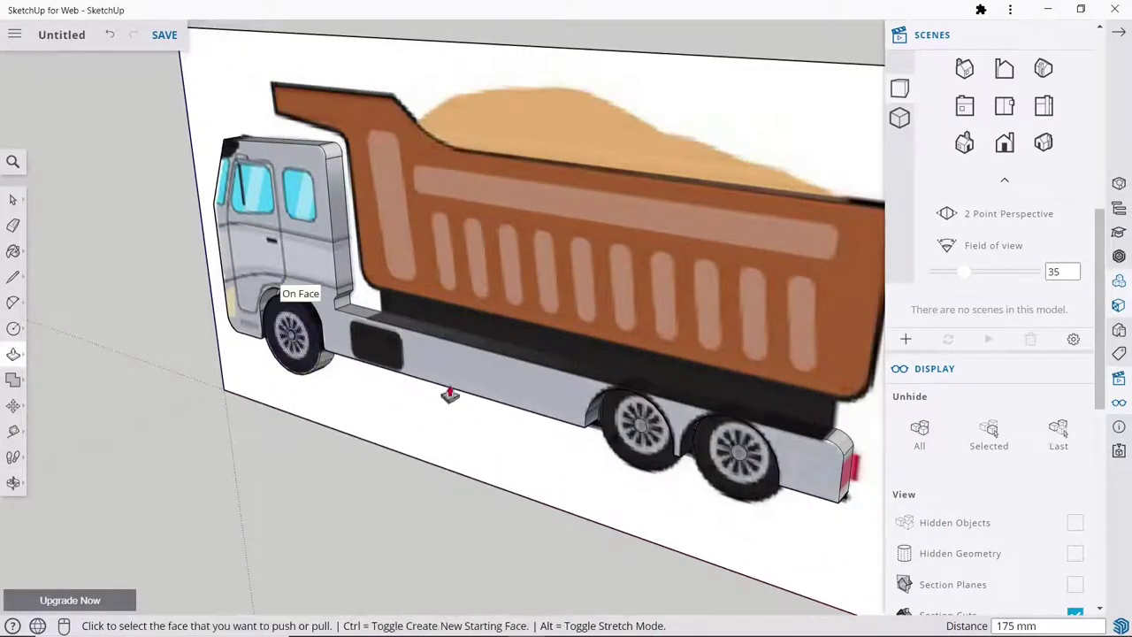
left_click(652, 413)
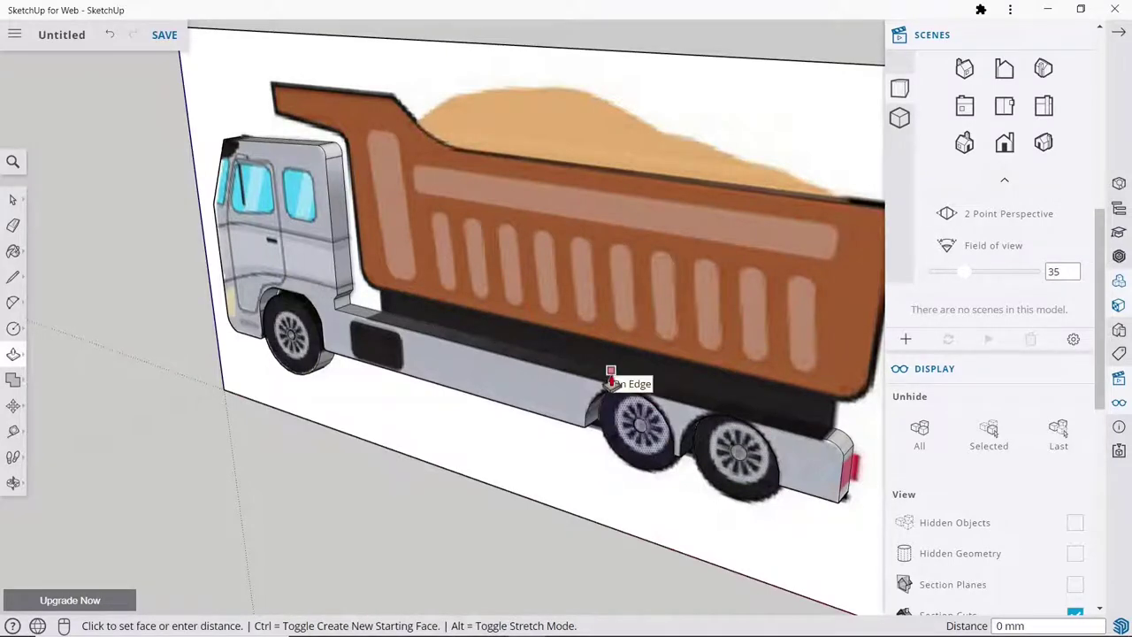
left_click(601, 389)
left_click(721, 464)
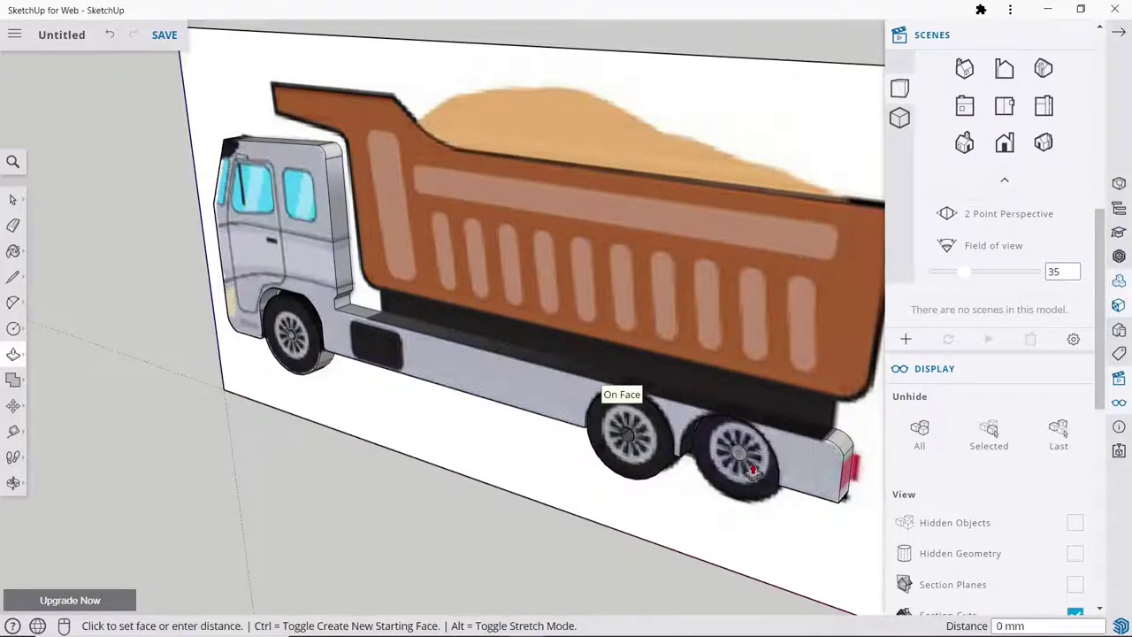
left_click(718, 423)
scroll(718, 423, "down", 3)
scroll(718, 422, "down", 2)
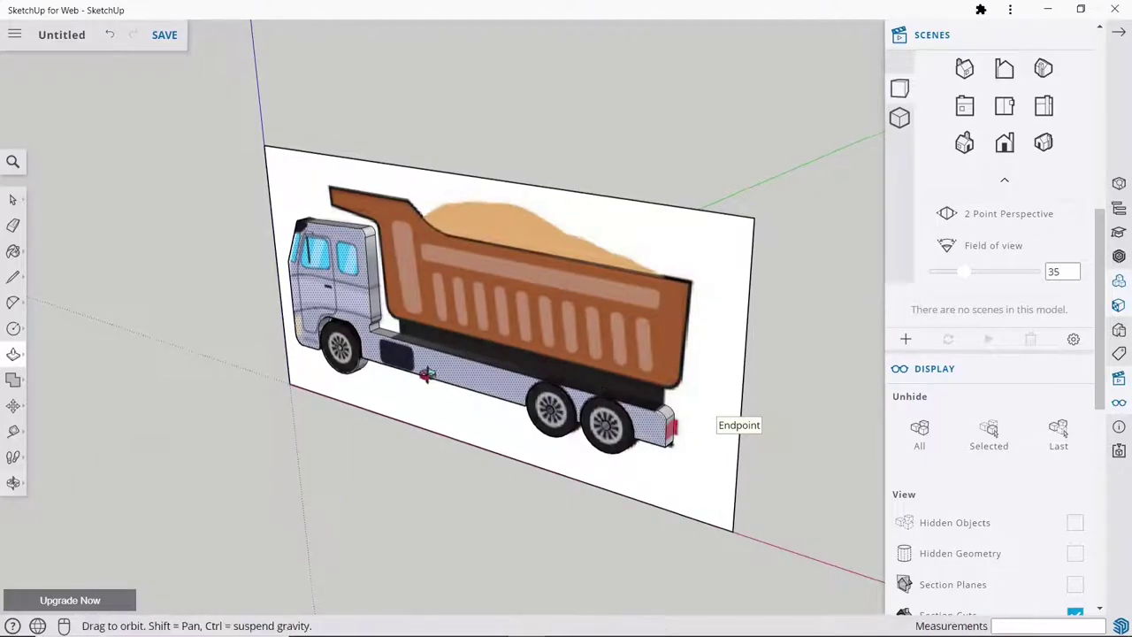
Step: Orbit toward the cab and begin pulling the front wheel hub face outward
mouse_move(436, 379)
middle_mouse_down()
mouse_move(553, 345)
mouse_move(569, 323)
middle_mouse_up()
scroll(271, 356, "up", 4)
middle_click_drag(270, 357, 563, 257)
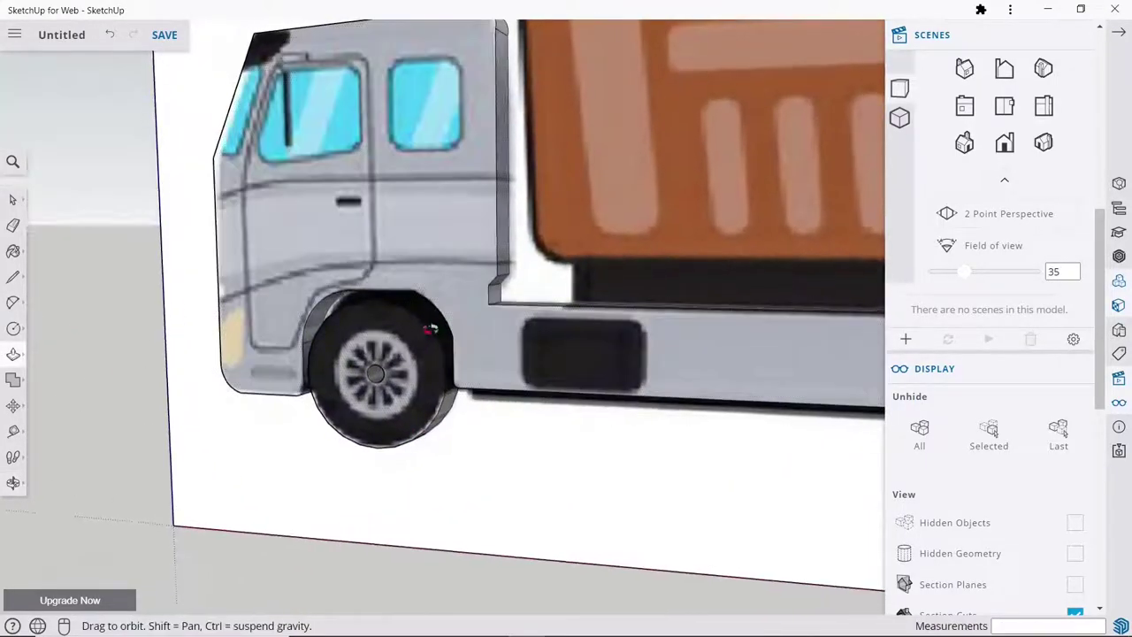
scroll(345, 394, "up", 2)
left_click(343, 396)
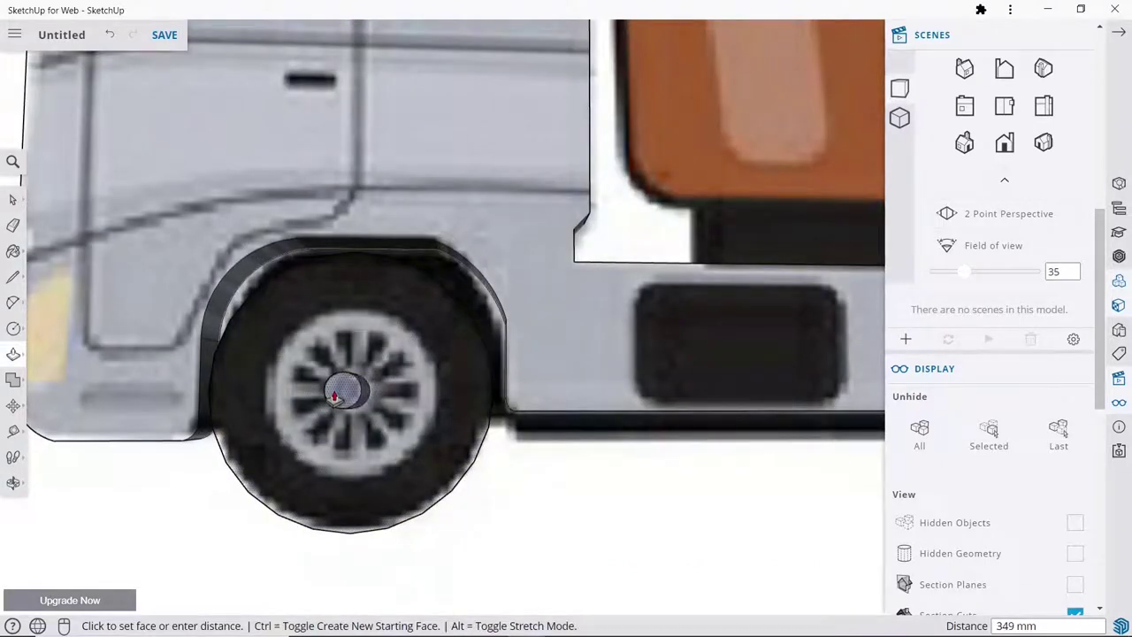
Step: Pull the front wheel hub out to 175 mm
left_click(356, 366)
middle_click_drag(378, 369, 377, 419)
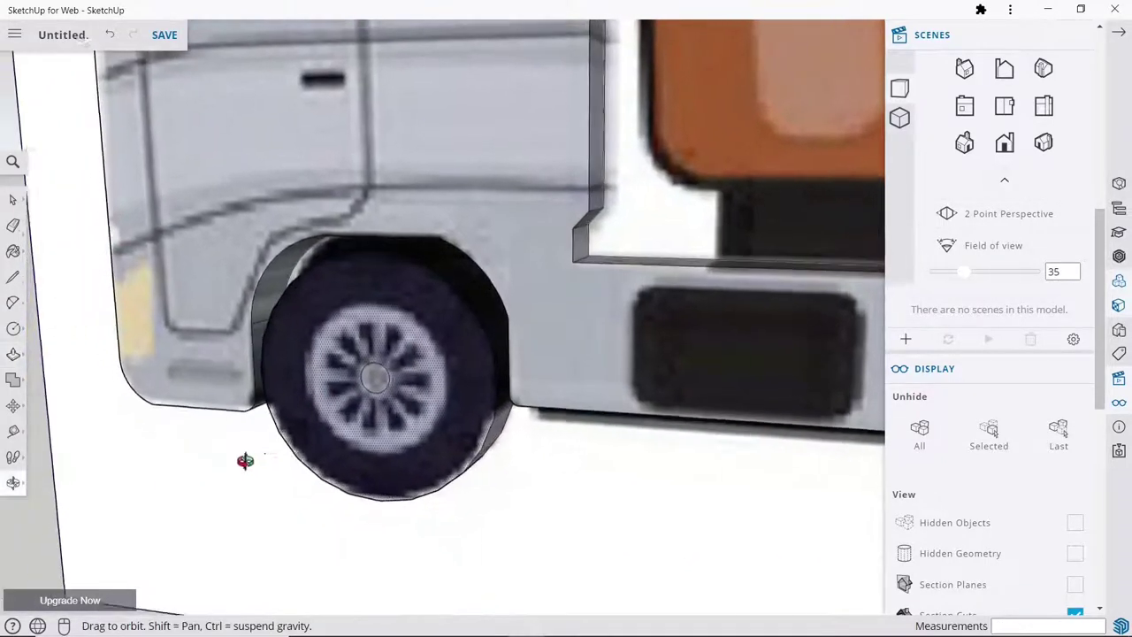
left_click(420, 320)
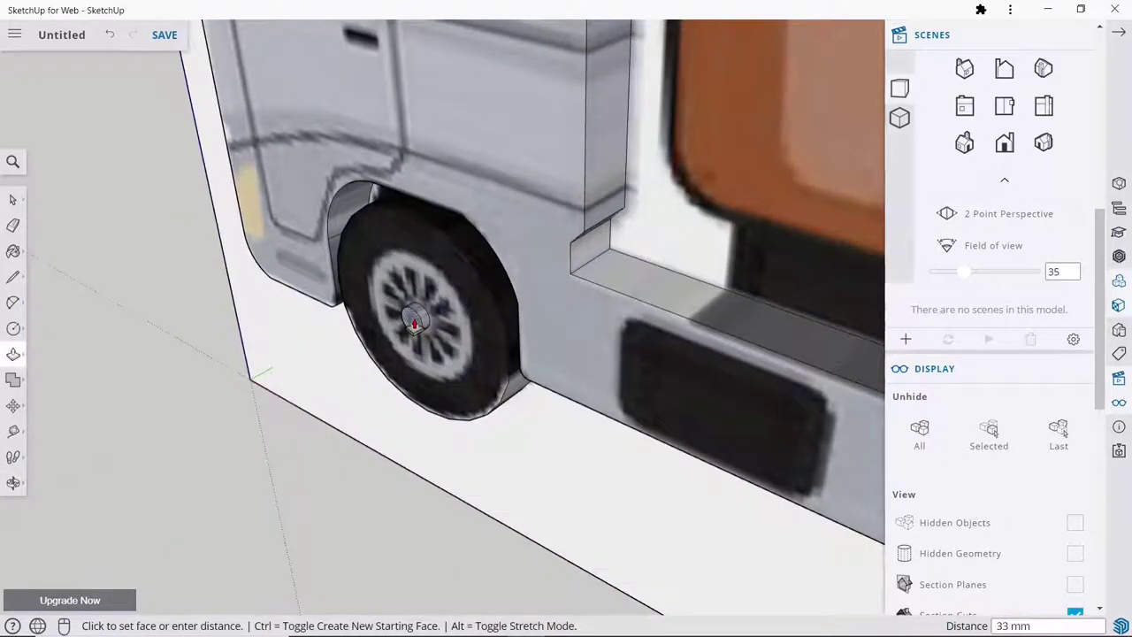
left_click(414, 323)
scroll(235, 273, "down", 2)
scroll(235, 272, "down", 3)
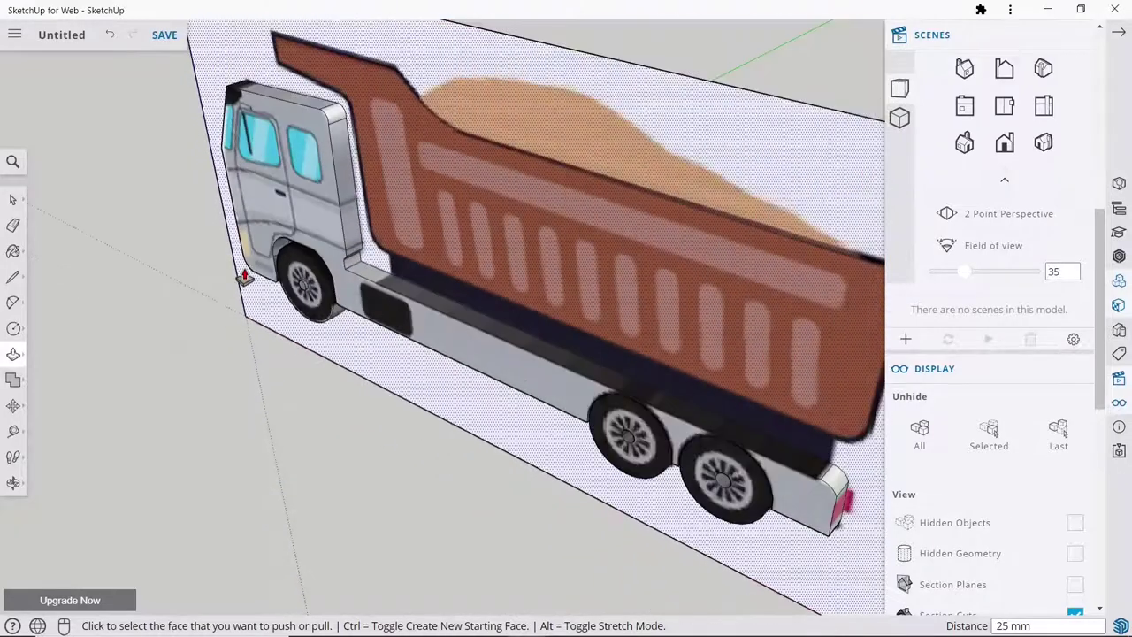
scroll(235, 272, "down", 2)
scroll(461, 367, "up", 8)
Step: Extrude the left rear wheel hub outward from the tyre face
middle_click_drag(460, 367, 563, 260)
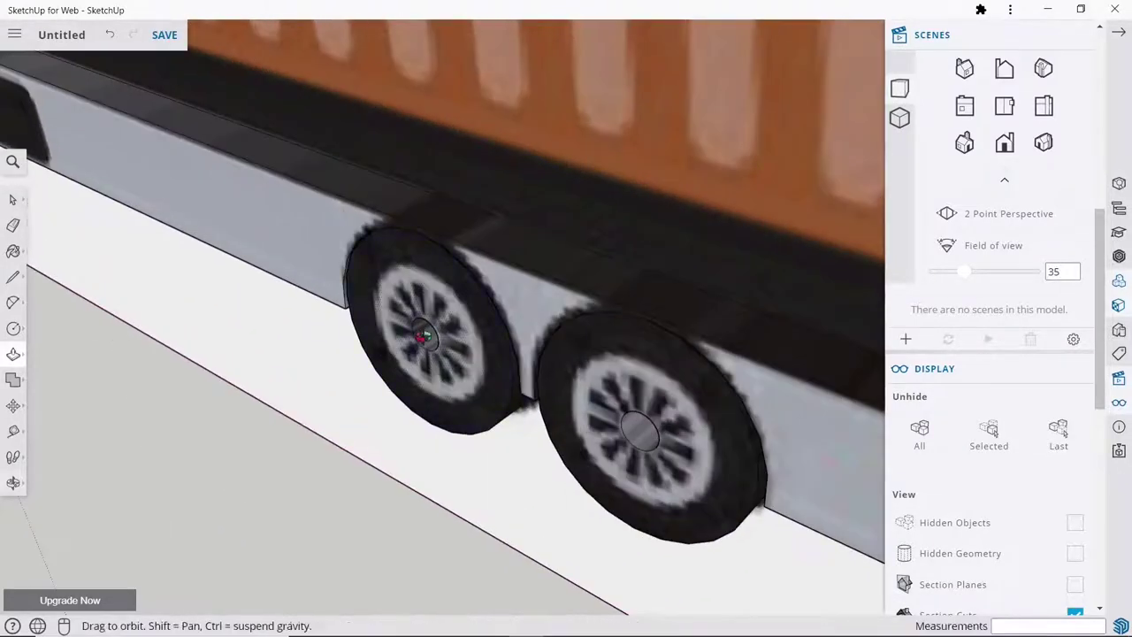
left_click(393, 382)
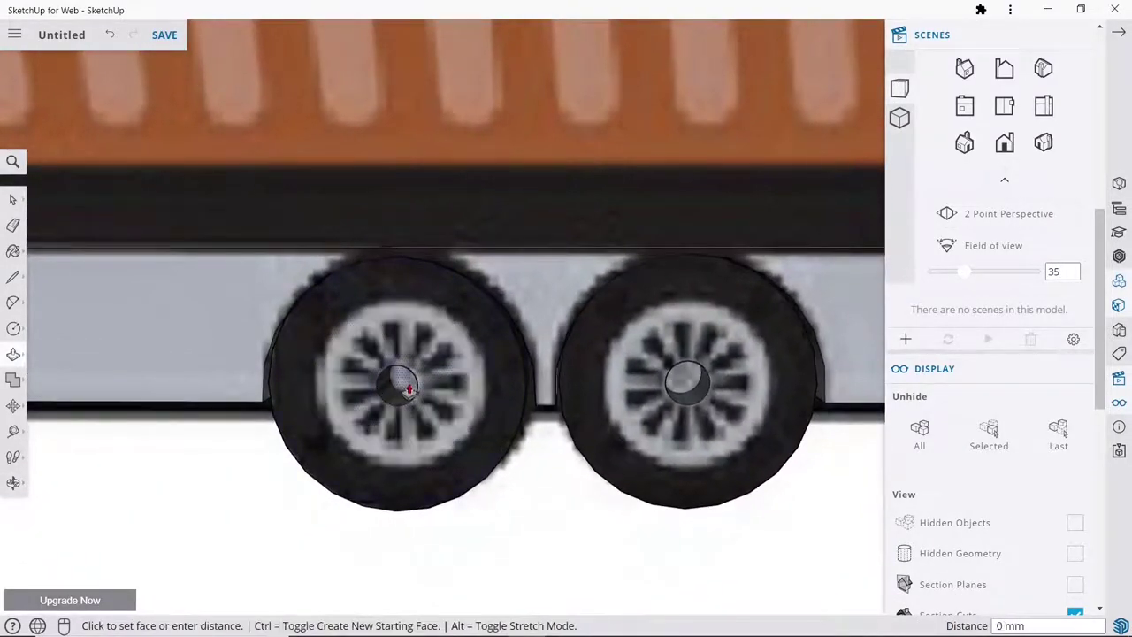
left_click(377, 407)
middle_click_drag(377, 407, 413, 356)
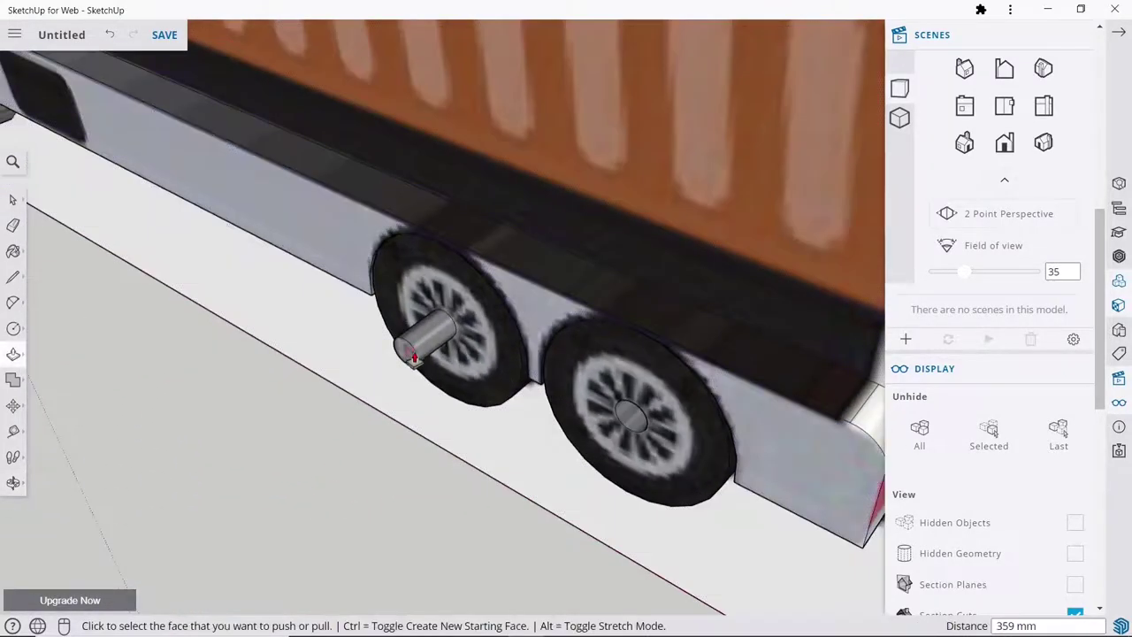
left_click(413, 356)
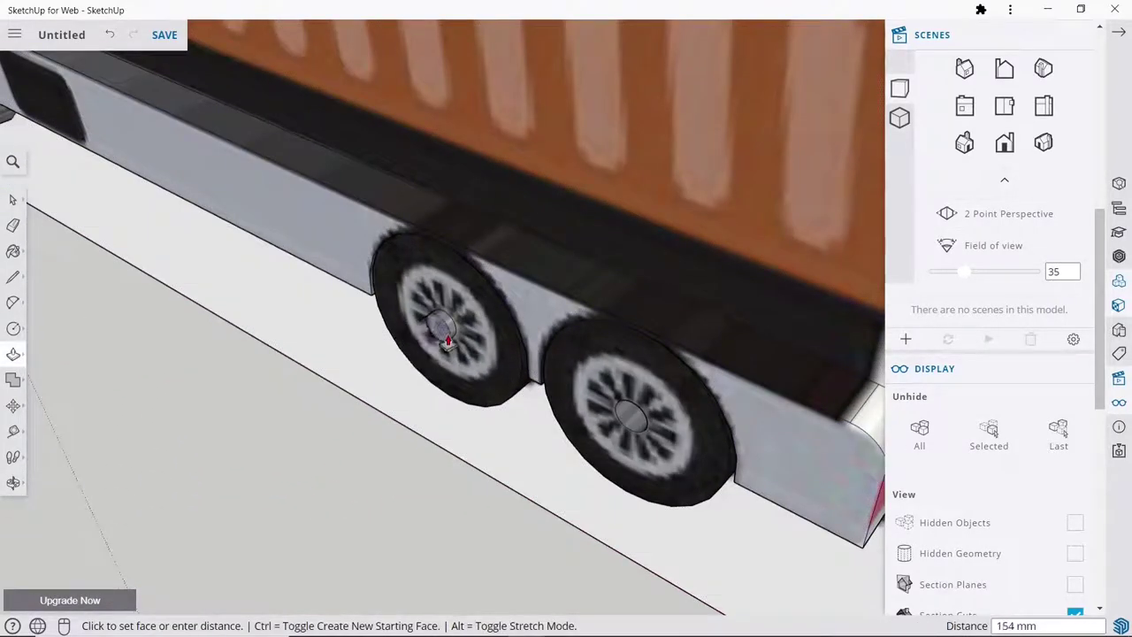
Step: Pull the right rear wheel hub out to match the left hub's depth
mouse_move(448, 340)
middle_mouse_down()
mouse_move(740, 255)
mouse_move(655, 395)
middle_mouse_up()
left_click(655, 395)
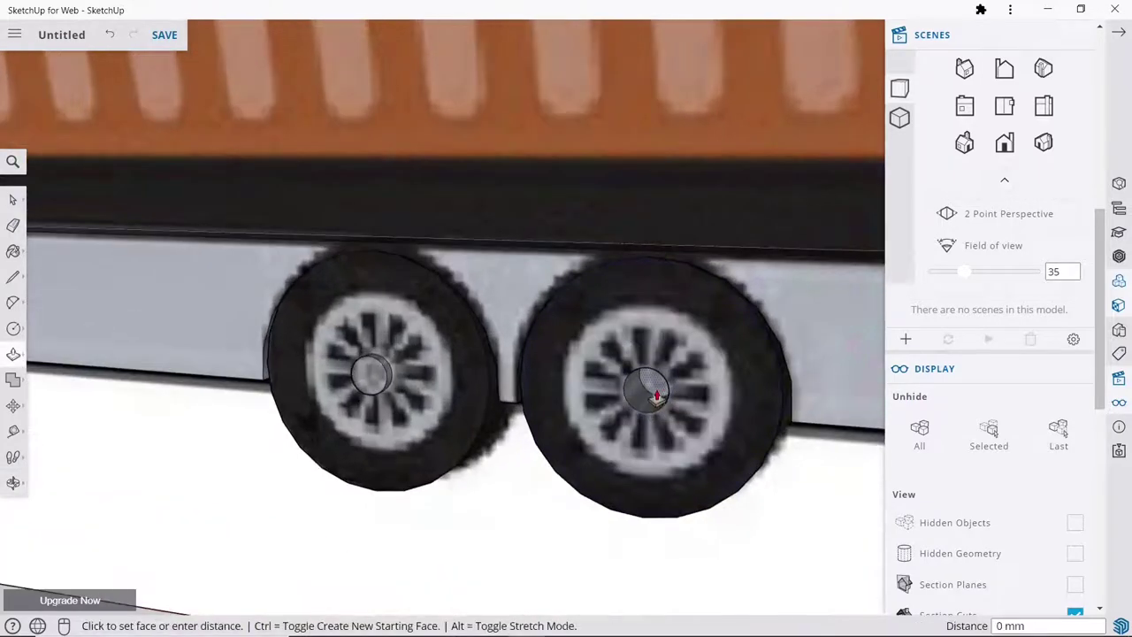
left_click(376, 376)
scroll(484, 365, "down", 5)
middle_click_drag(412, 384, 569, 449)
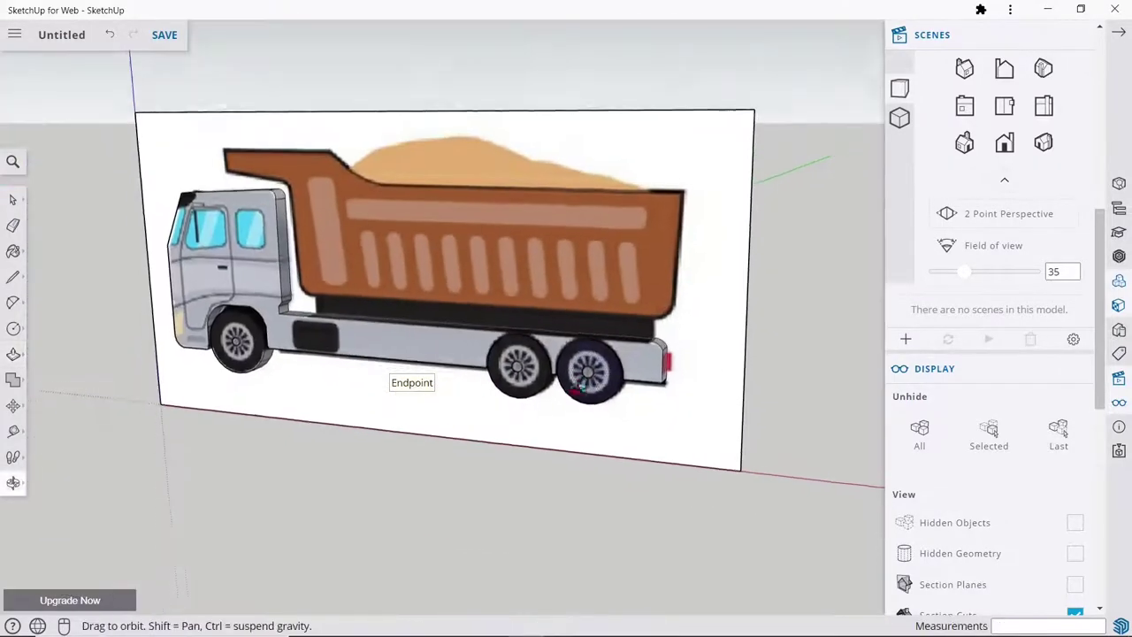
Step: Switch to the Select tool and set the camera to the Front standard view
left_click(1121, 29)
scroll(845, 357, "down", 2)
left_click(14, 199)
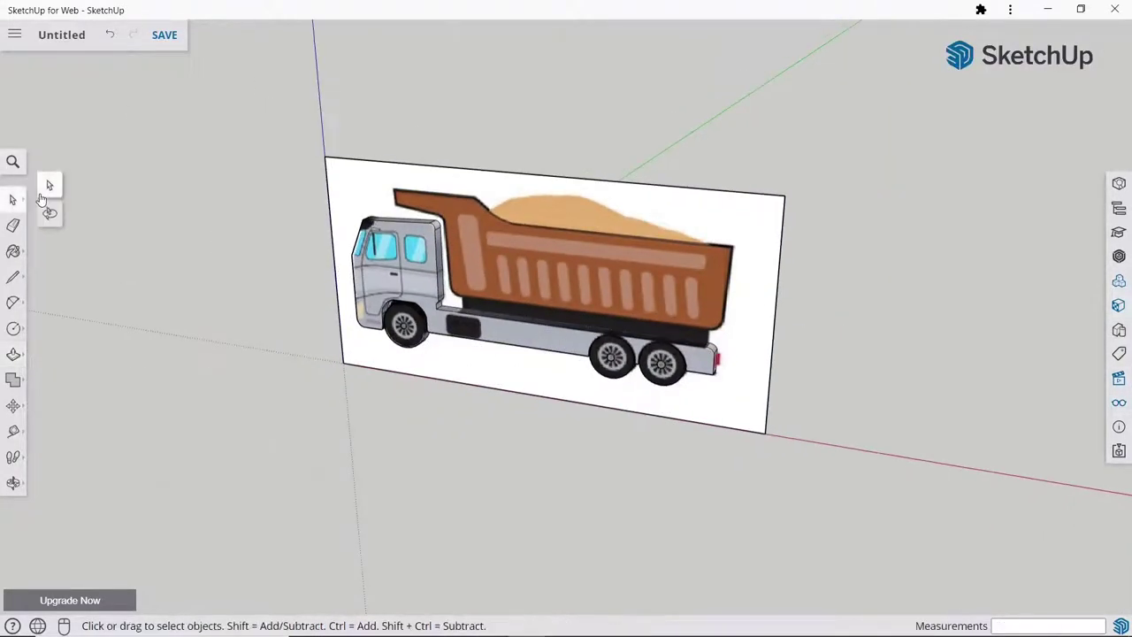
scroll(449, 146, "up", 2)
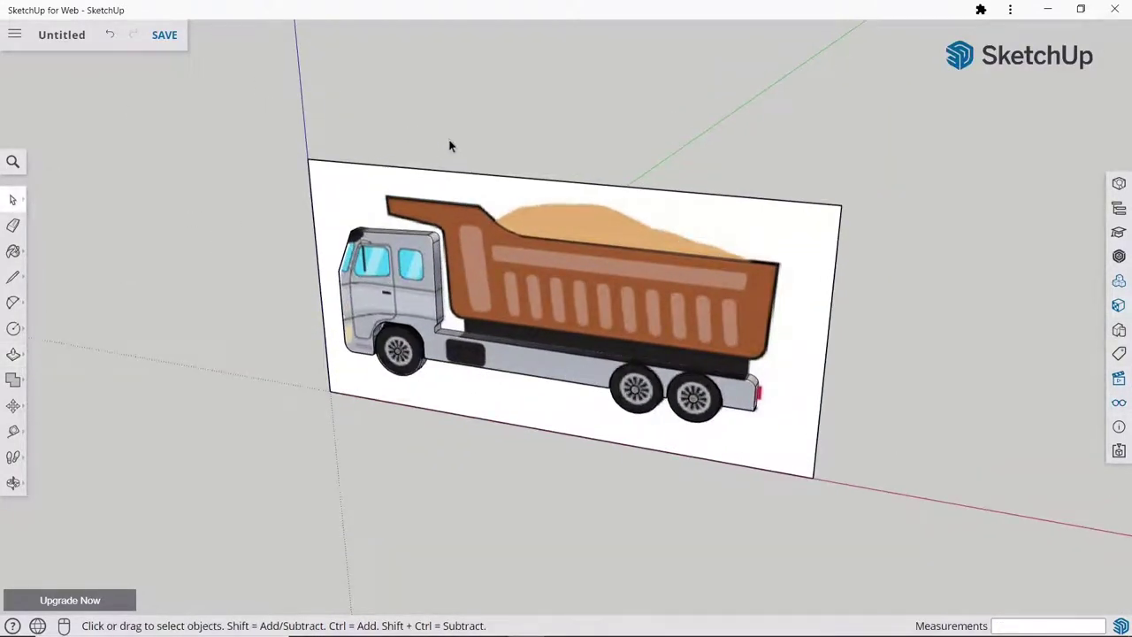
scroll(530, 451, "down", 1)
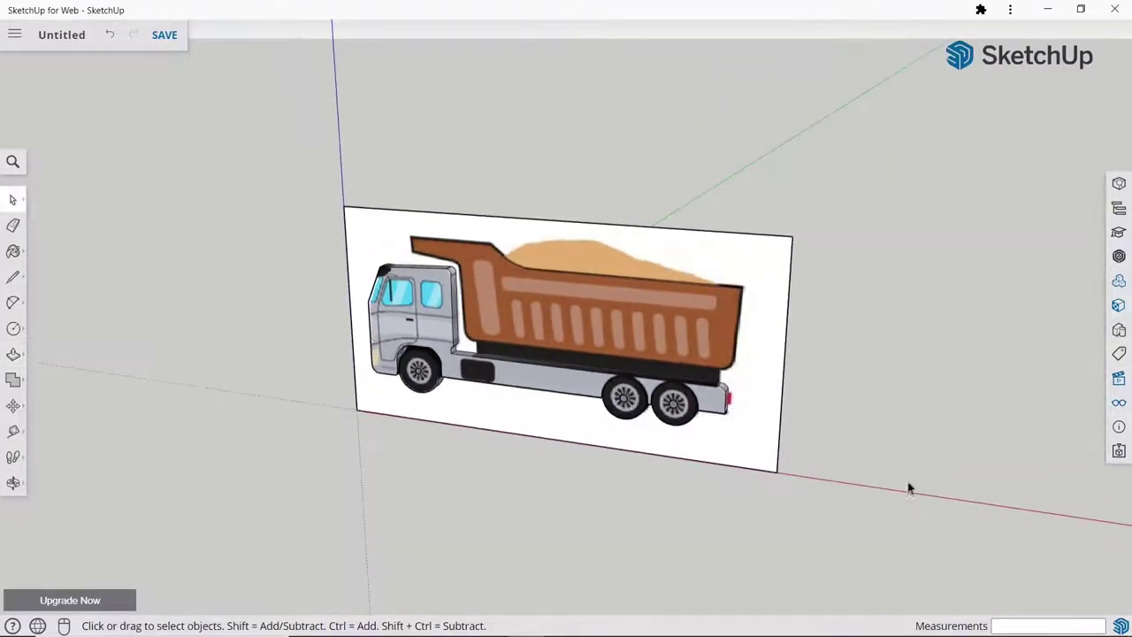
left_click(1118, 376)
left_click(1003, 142)
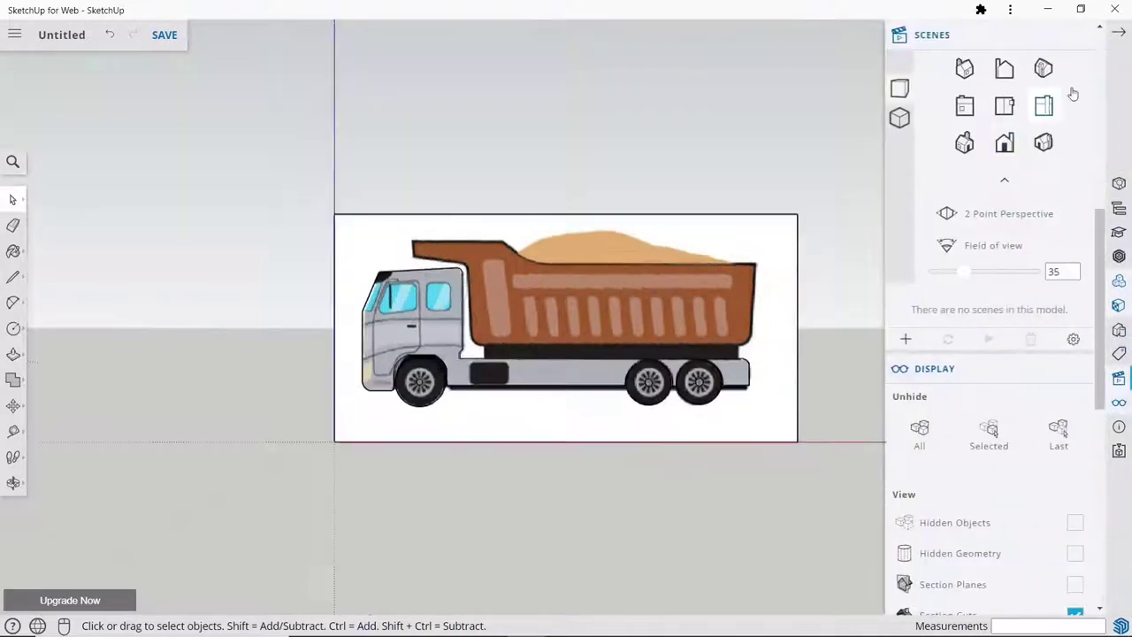
left_click(1117, 37)
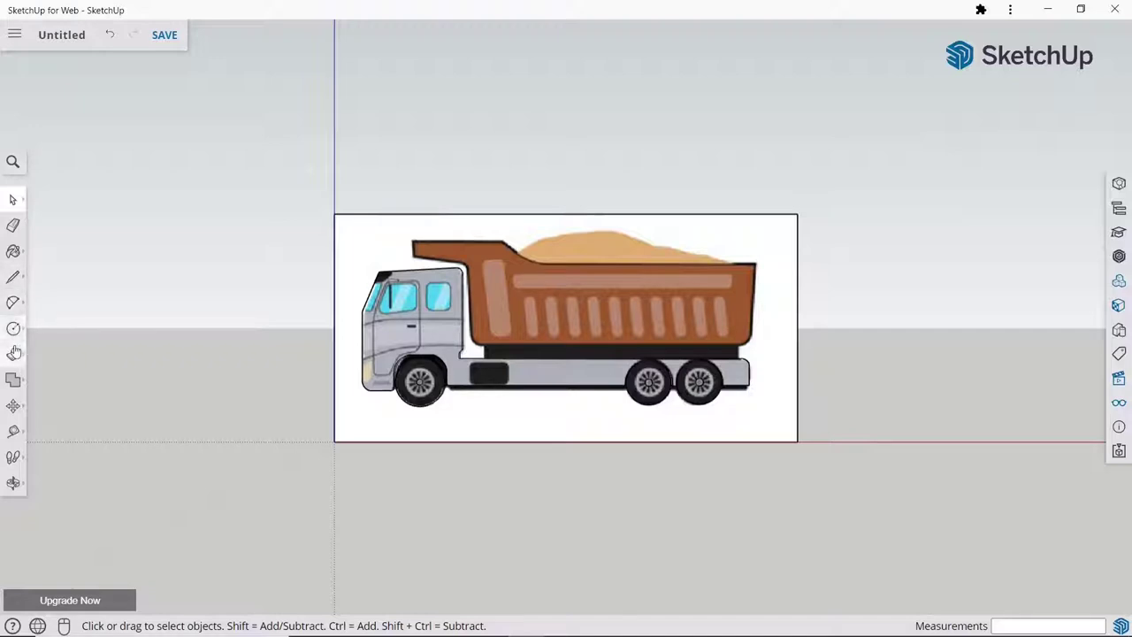
Step: Draw a line along the dump body's bottom edge to its rear corner
left_click(13, 278)
scroll(495, 332, "up", 4)
scroll(398, 362, "up", 3)
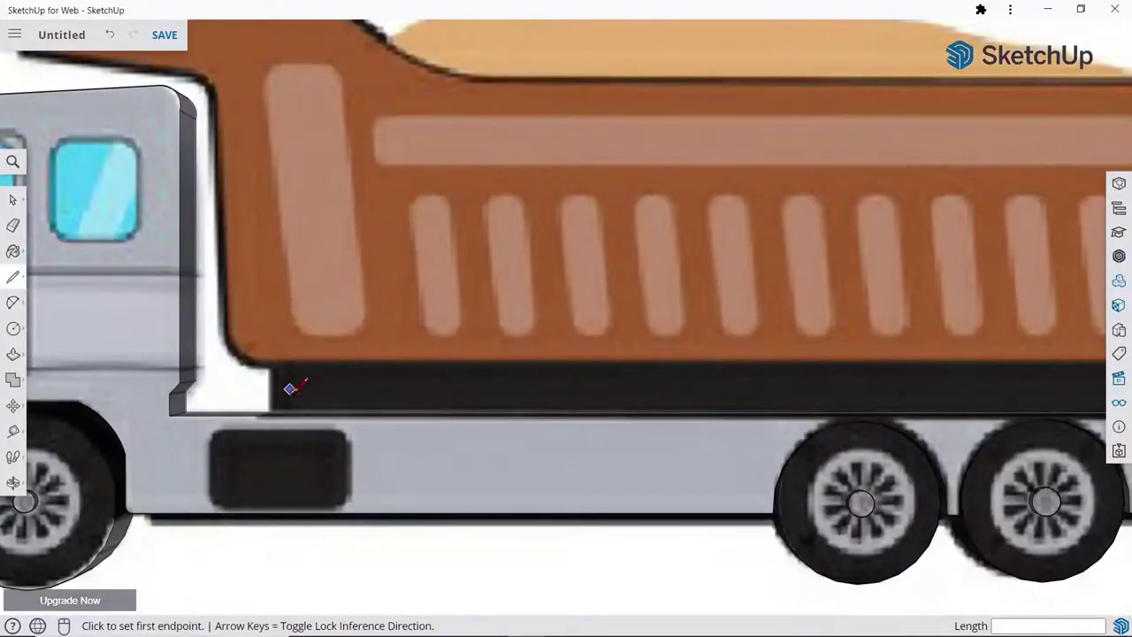
left_click(270, 410)
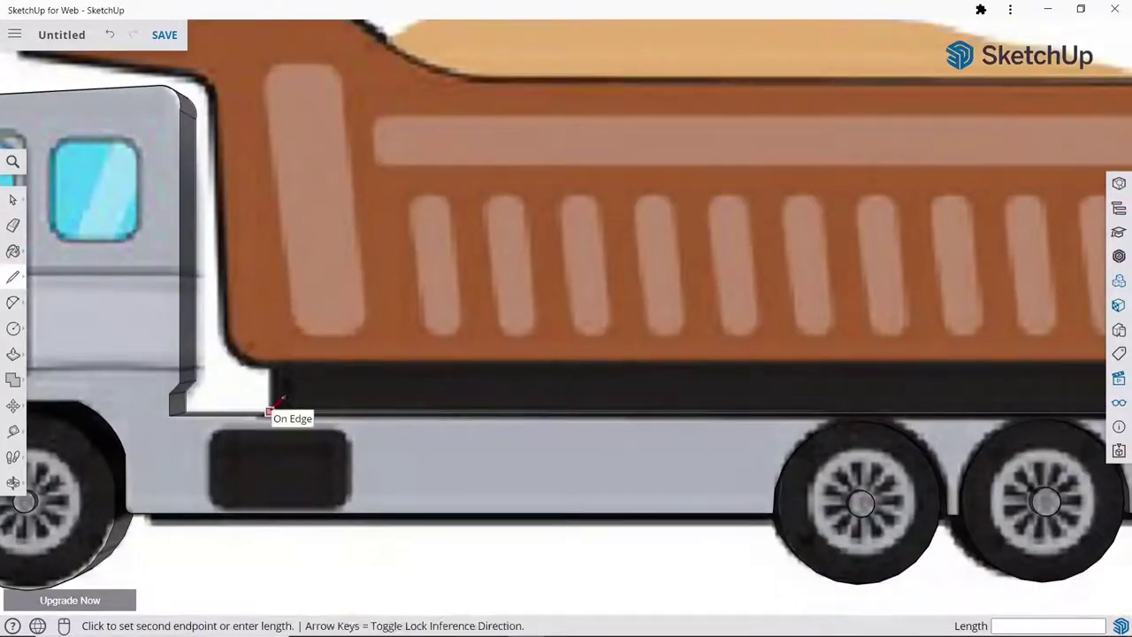
left_click(270, 364)
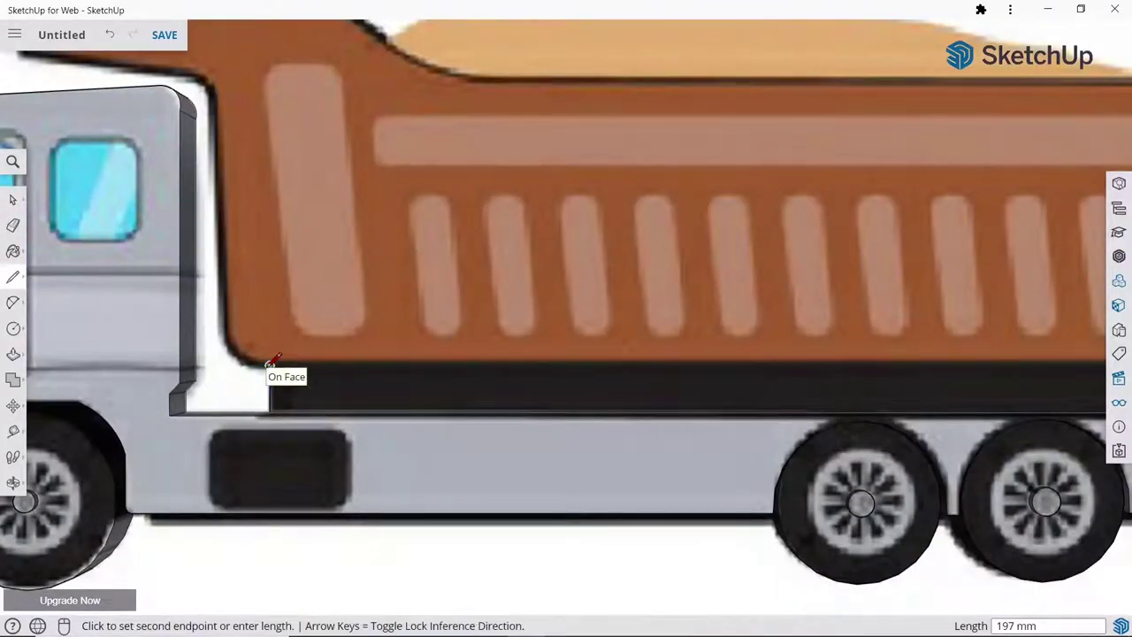
scroll(270, 364, "down", 3)
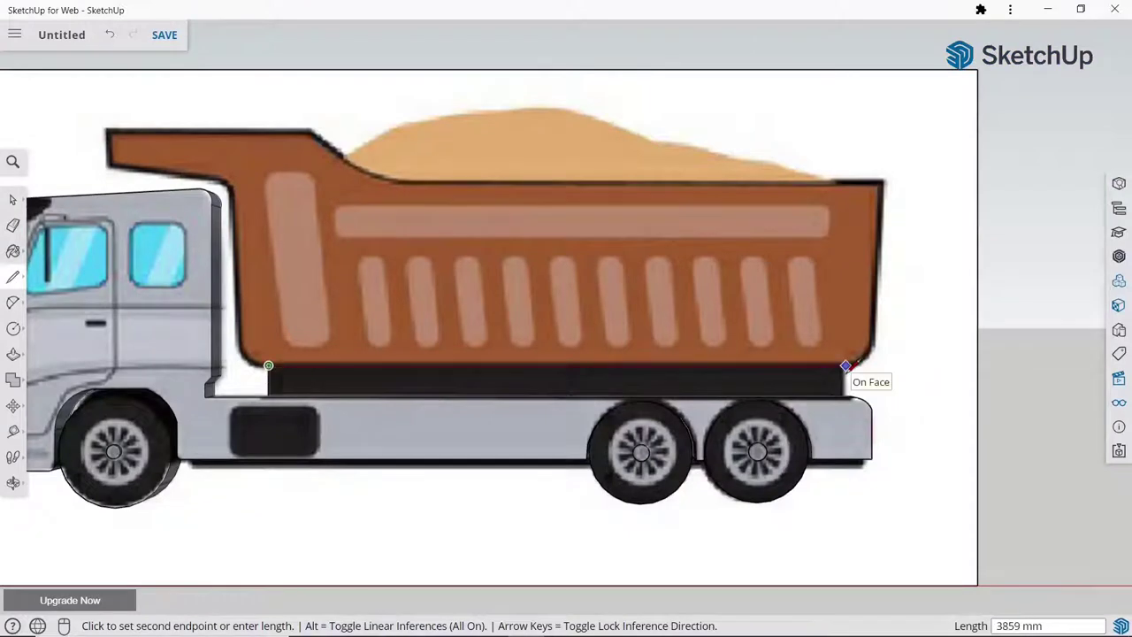
key("Escape")
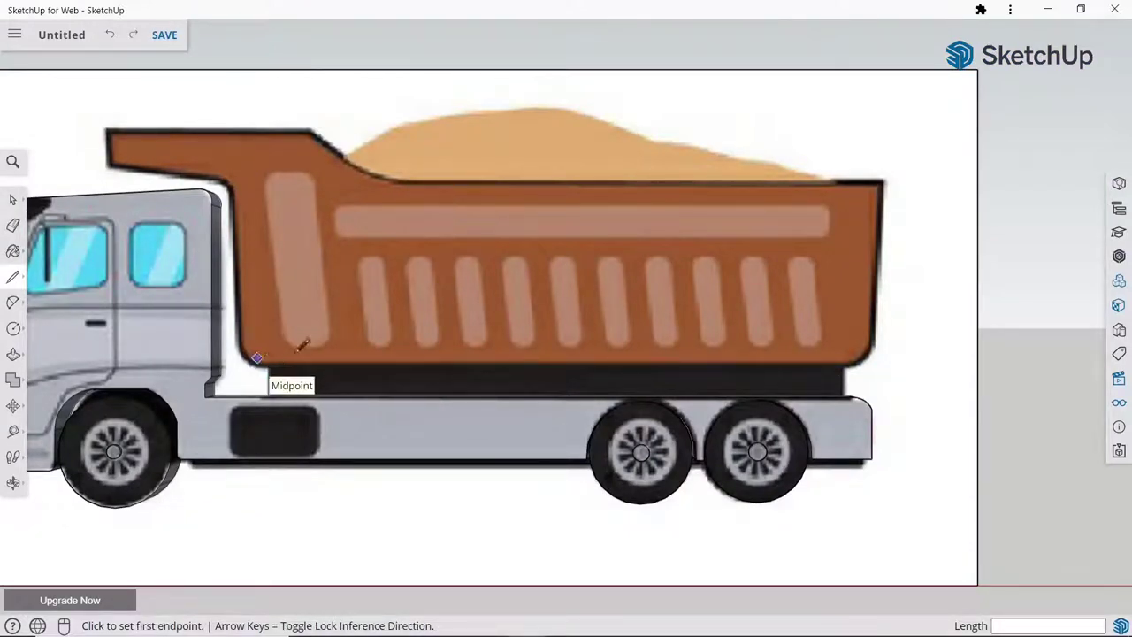
scroll(283, 353, "up", 2)
left_click(269, 370)
scroll(270, 370, "down", 3)
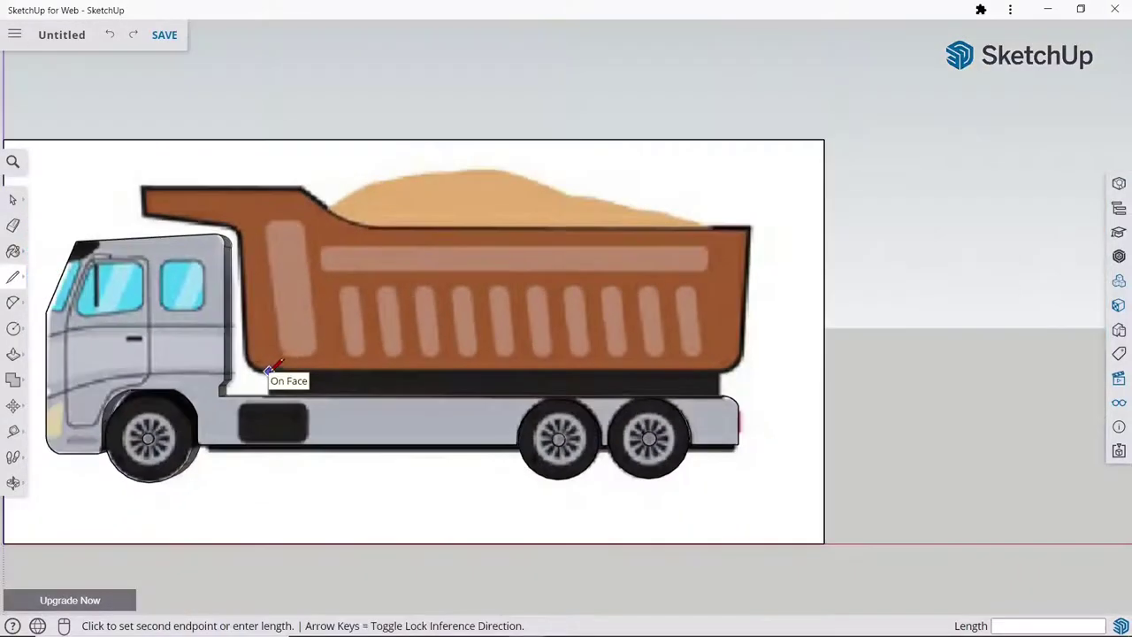
scroll(728, 374, "up", 3)
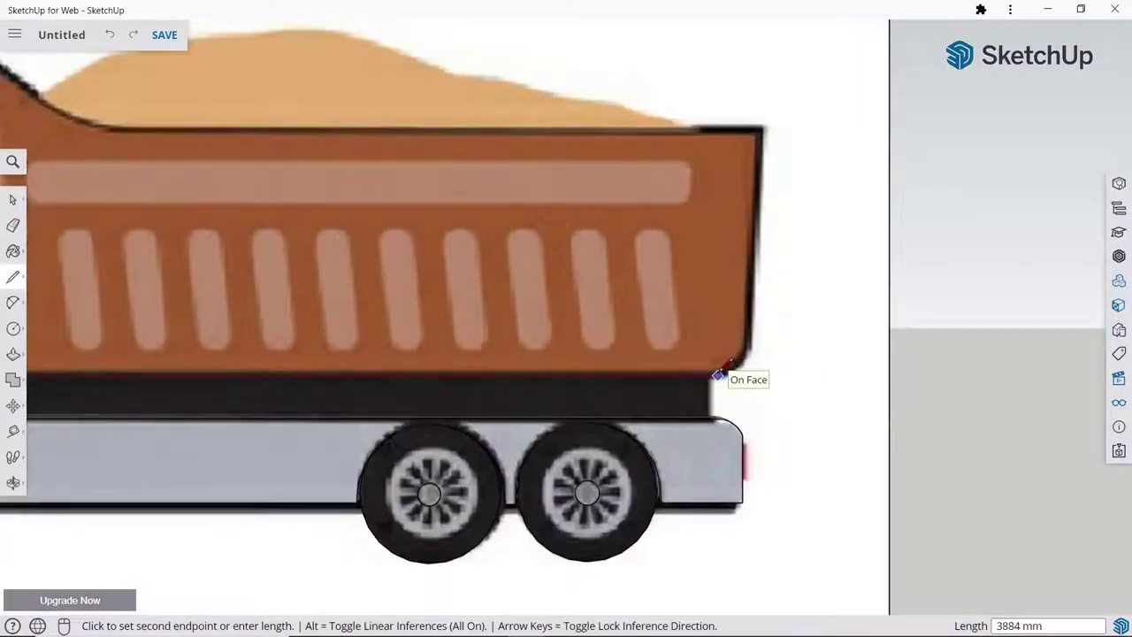
left_click(717, 375)
Step: Round the lower rear corner with a 2 Point Arc running up the rear edge
left_click(12, 303)
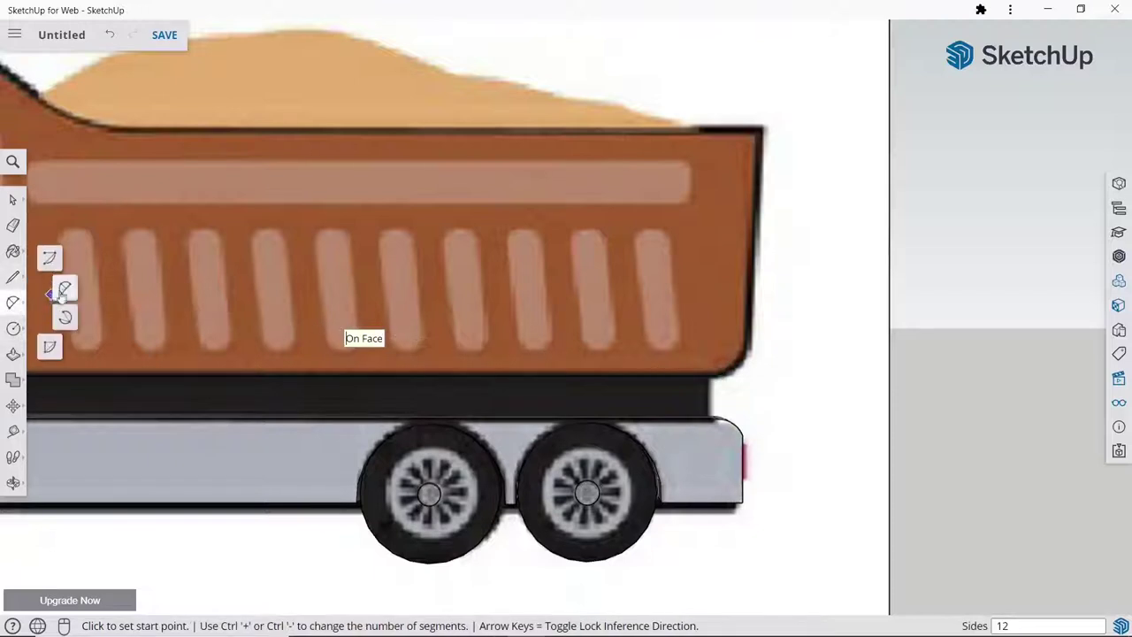
left_click(63, 283)
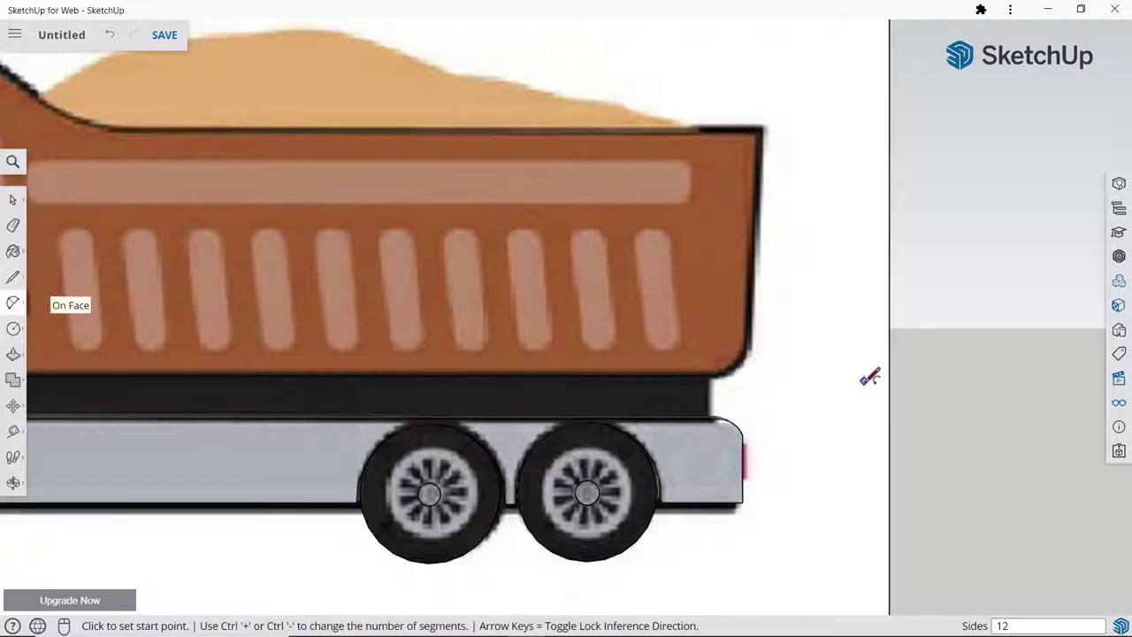
left_click(717, 375)
scroll(750, 344, "up", 3)
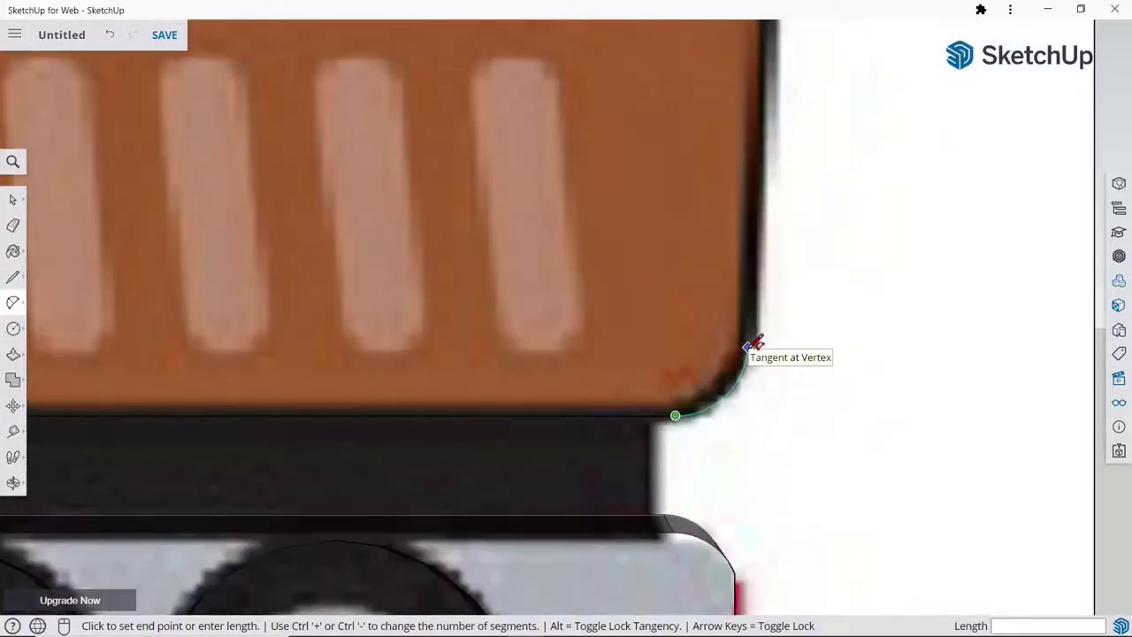
left_click(750, 344)
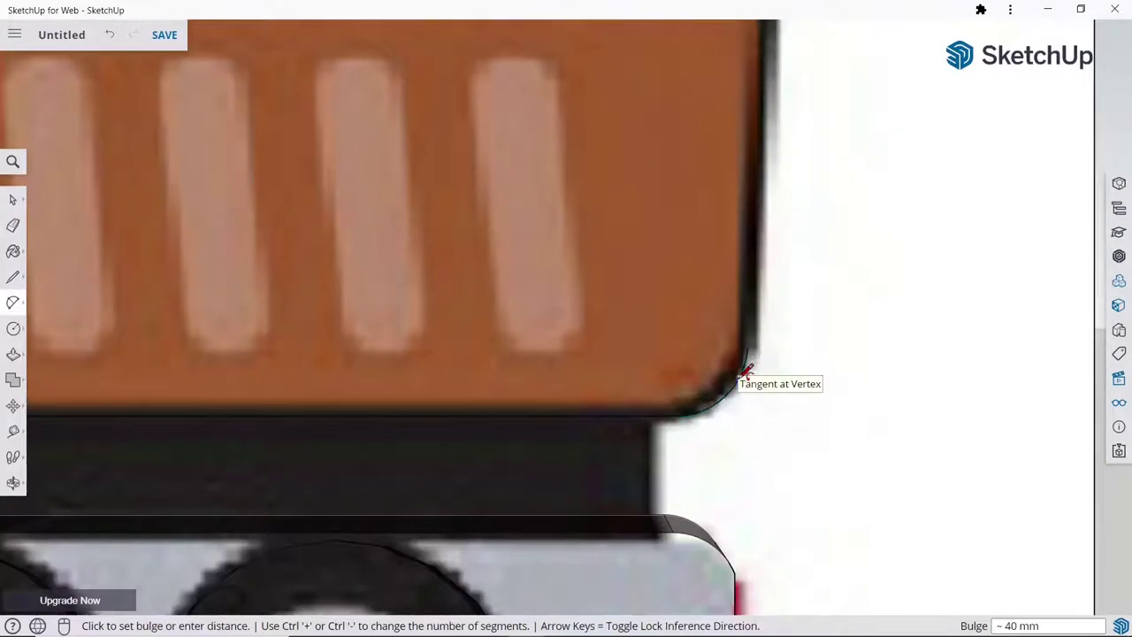
left_click(738, 376)
Step: Trace the body's rear edge up from the arc and along its top edge
left_click(18, 276)
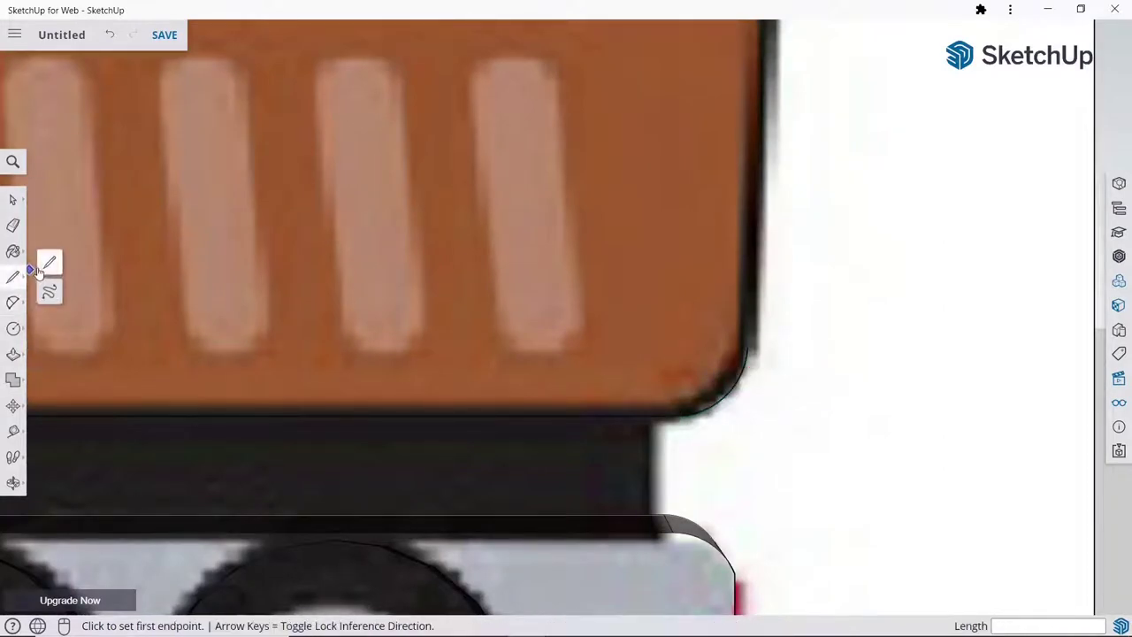
left_click(752, 347)
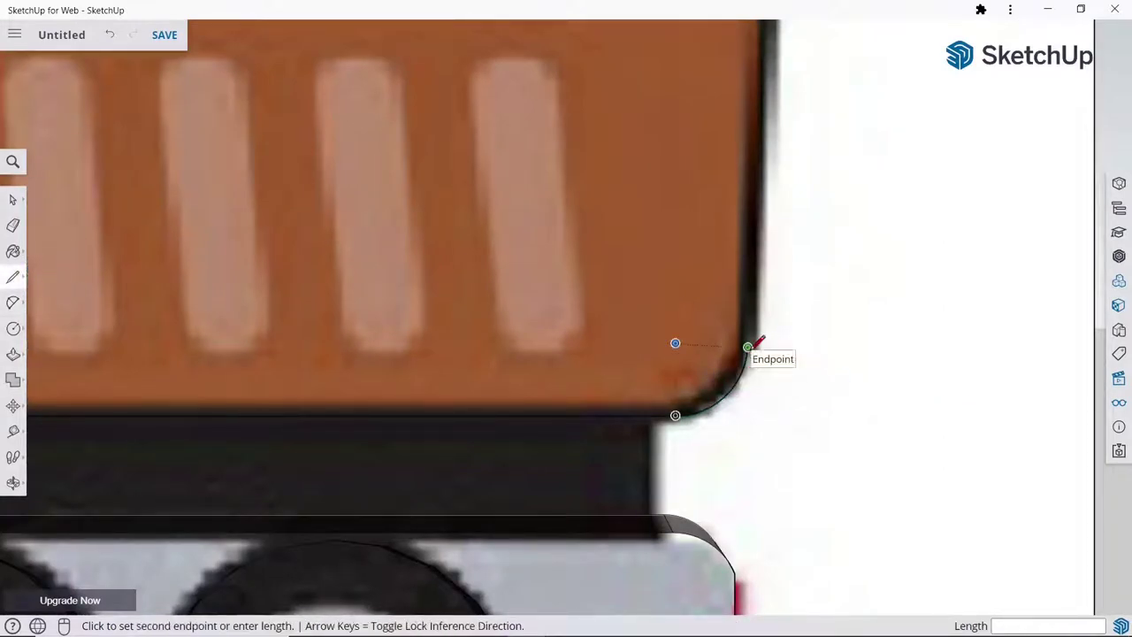
scroll(750, 347, "down", 3)
scroll(782, 115, "up", 3)
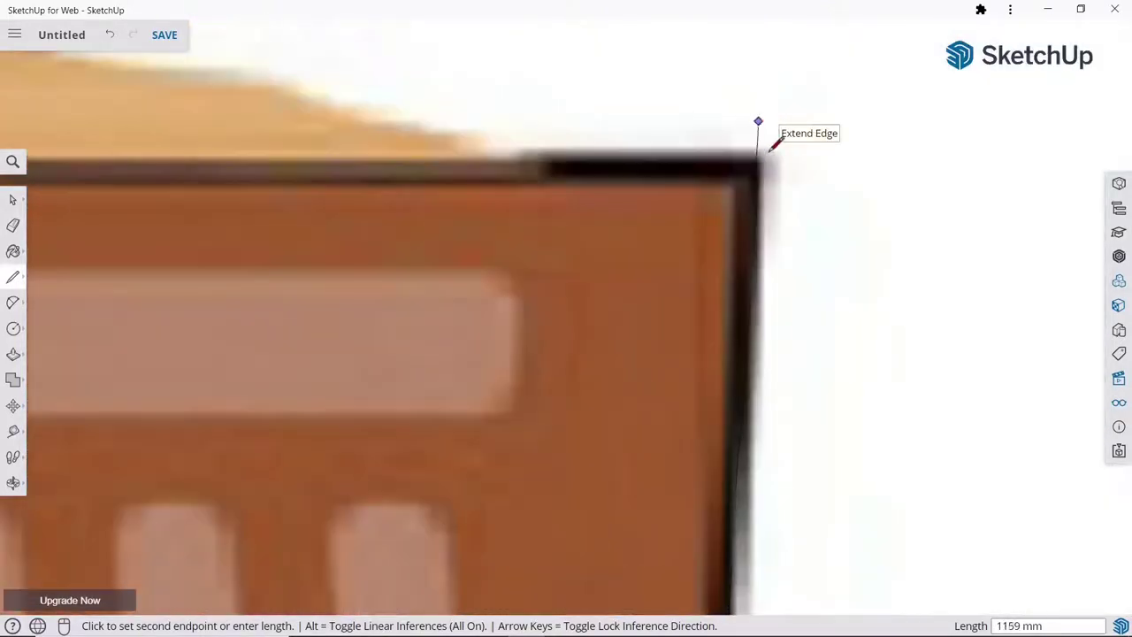
left_click(759, 164)
scroll(758, 165, "down", 3)
scroll(758, 166, "down", 5)
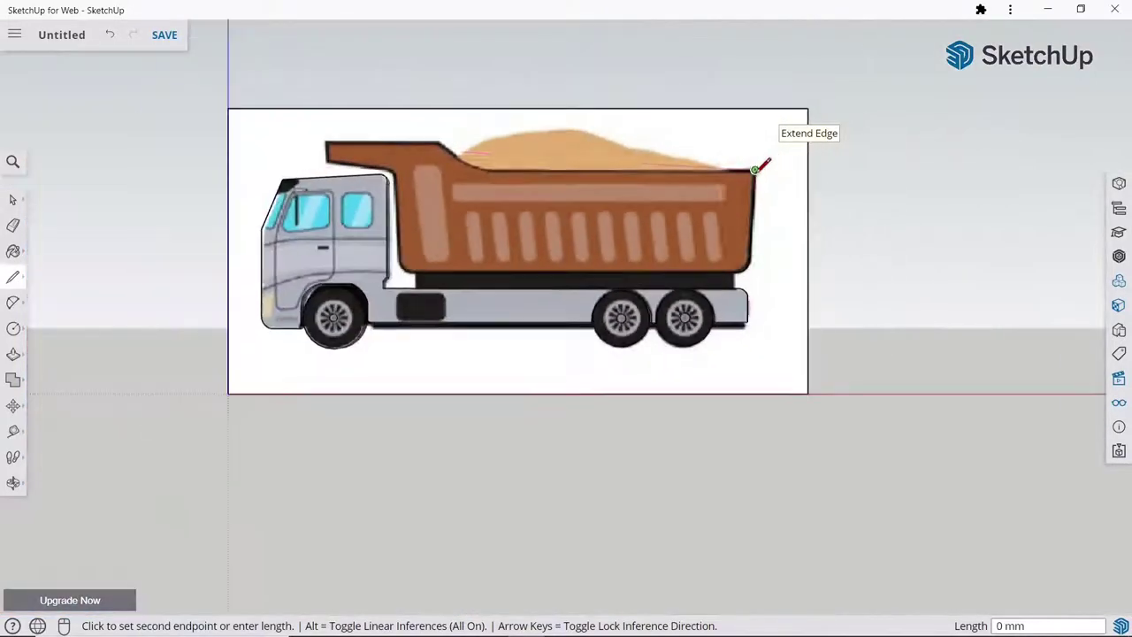
scroll(477, 150, "up", 2)
scroll(533, 174, "up", 4)
left_click(544, 193)
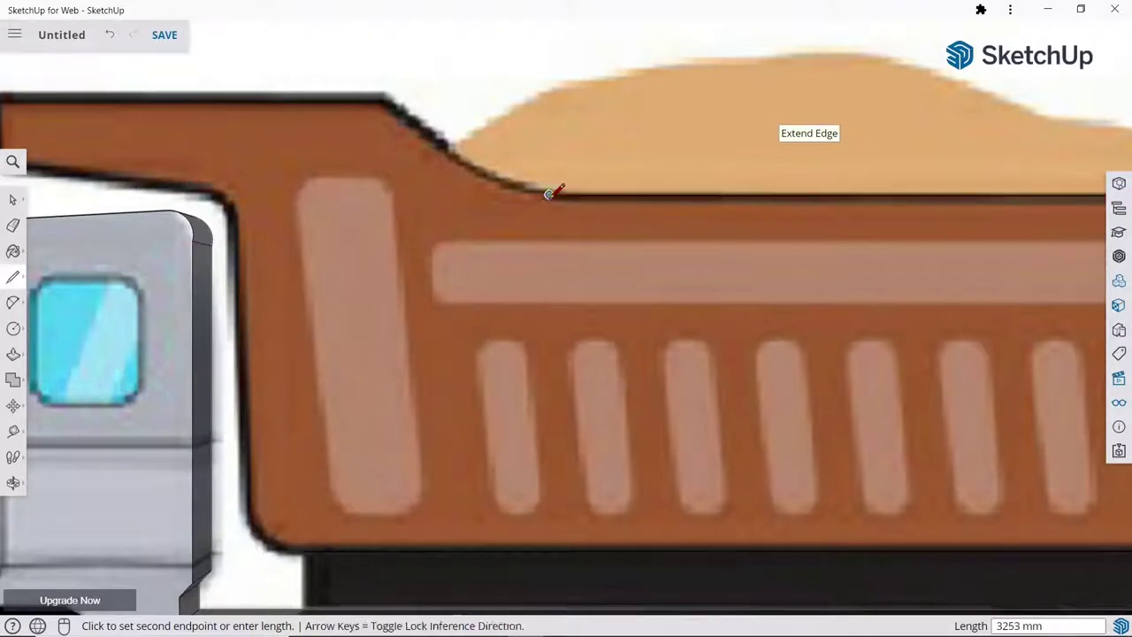
key("Escape")
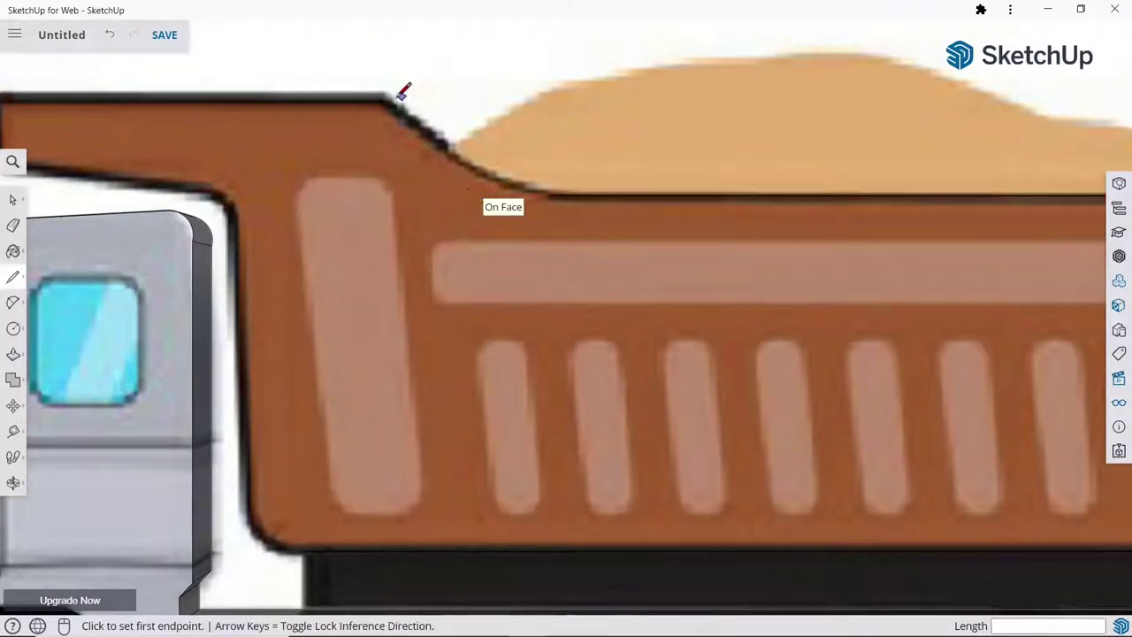
Step: Trace the overhang's top edge, front end, slanted underside and the bed's front edge
left_click(378, 99)
scroll(384, 98, "down", 5)
scroll(197, 100, "up", 5)
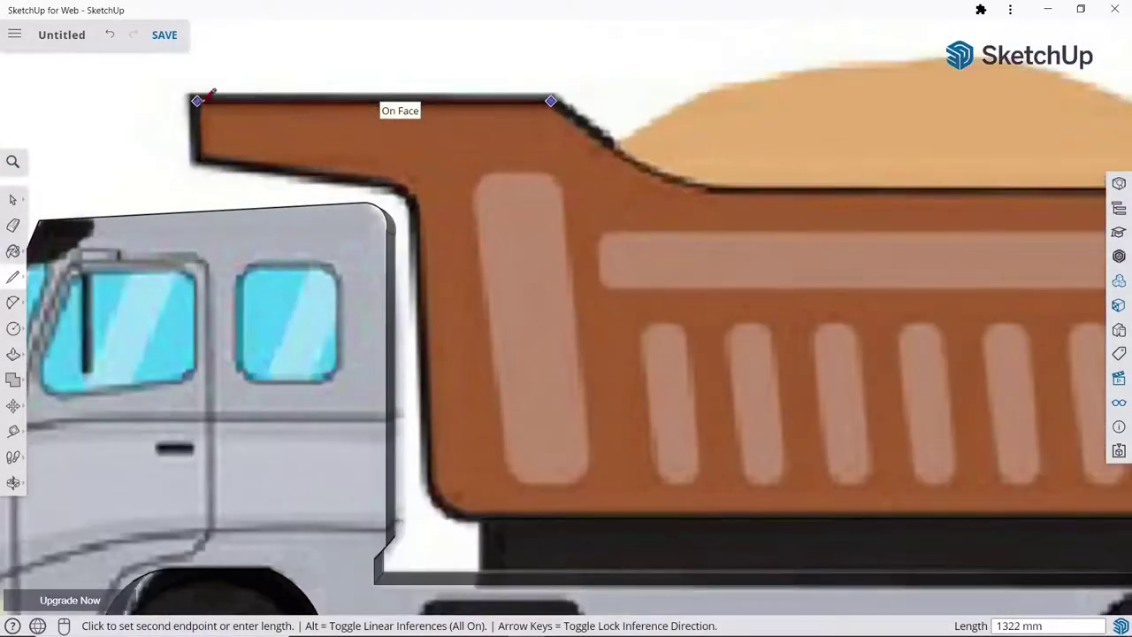
left_click(193, 100)
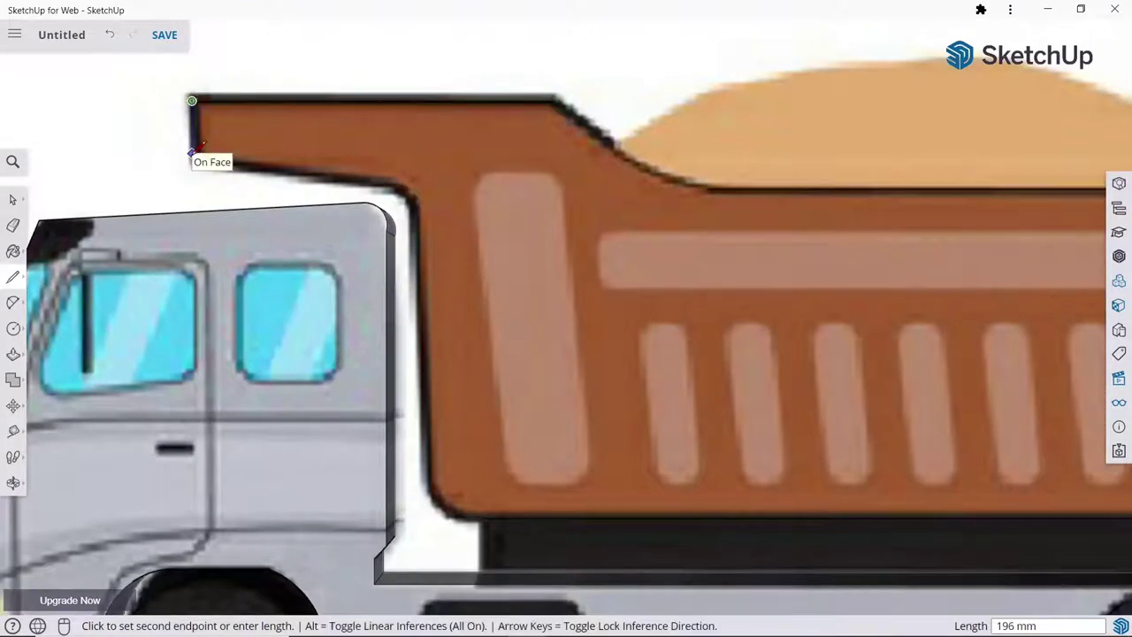
left_click(192, 162)
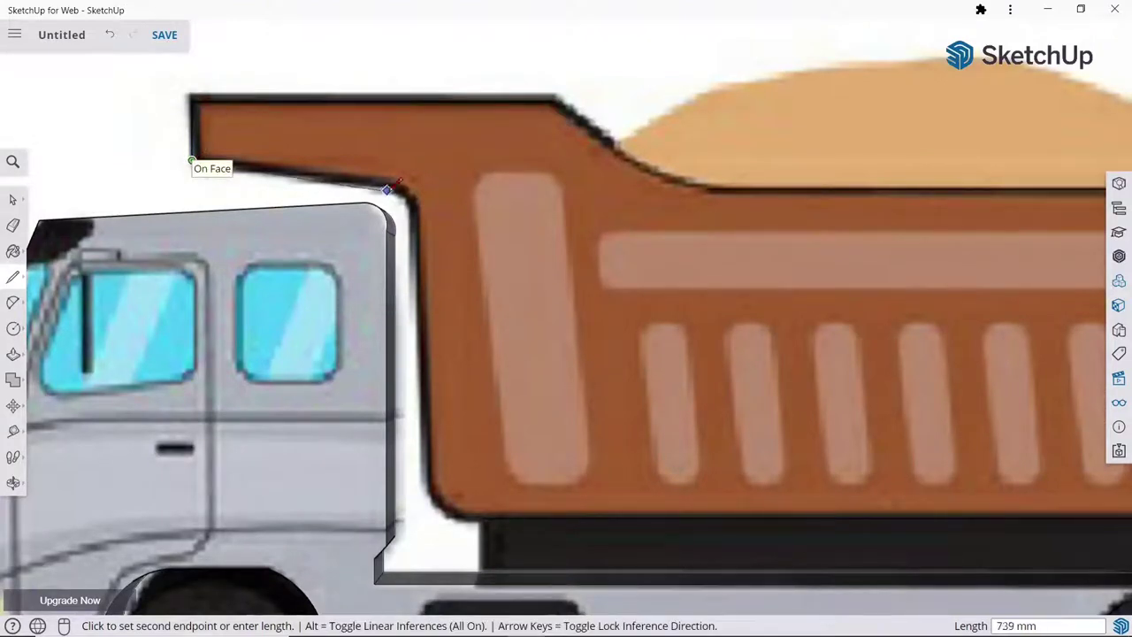
left_click(388, 188)
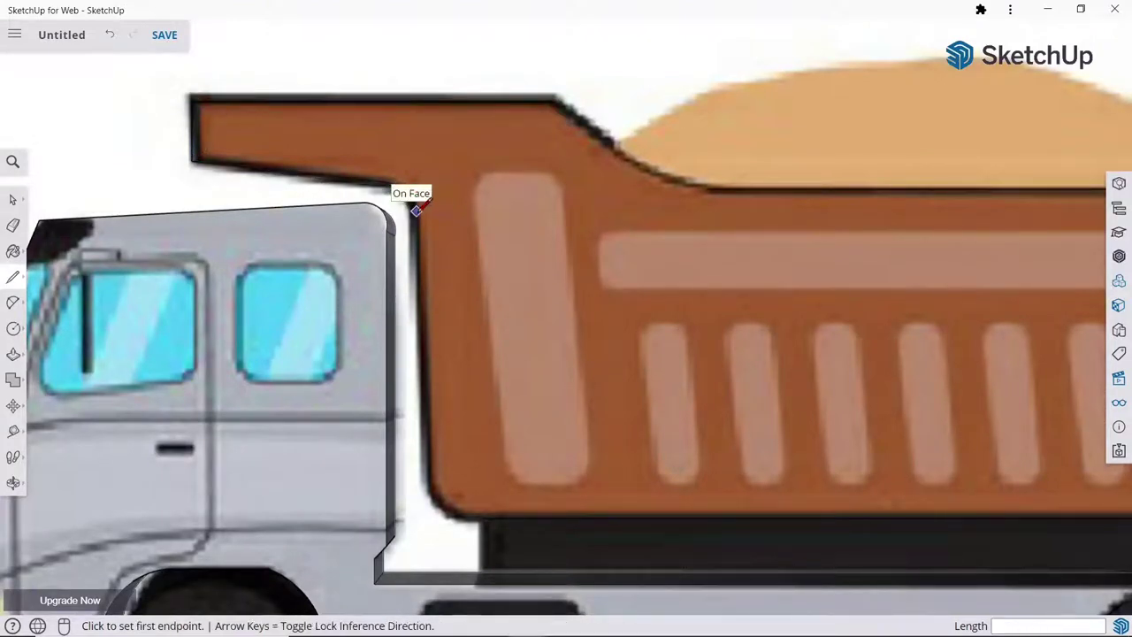
left_click(416, 212)
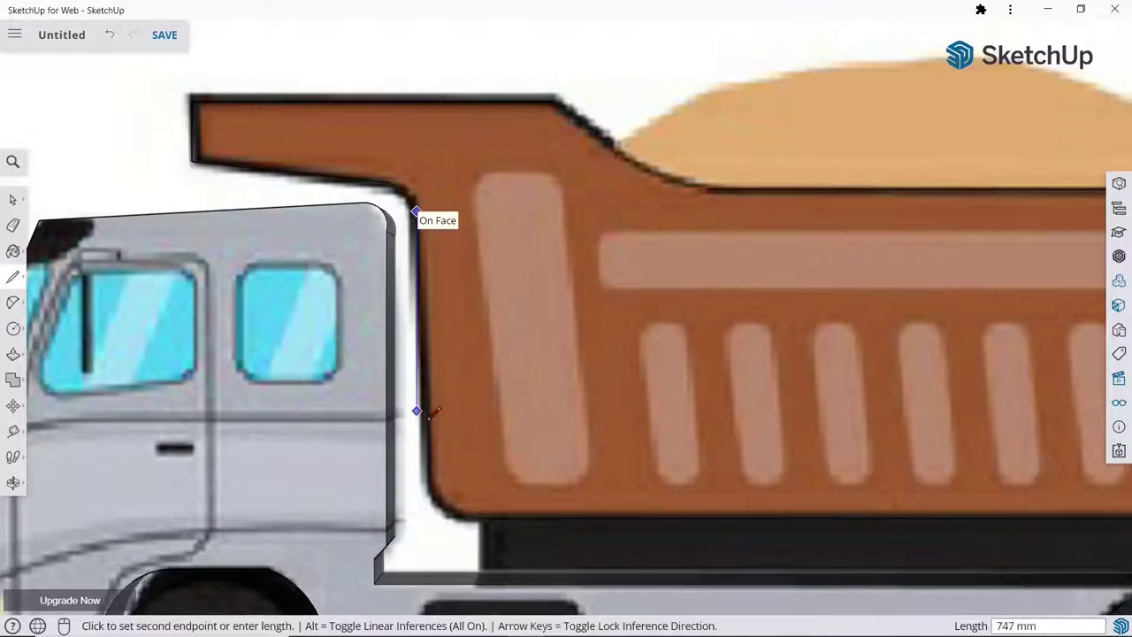
left_click(431, 477)
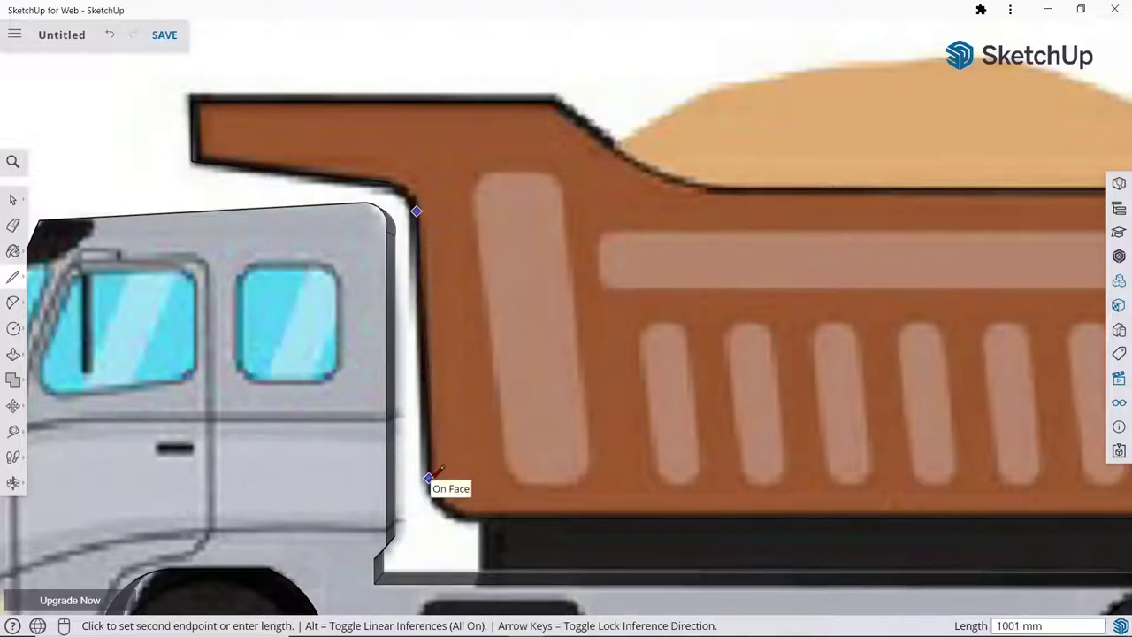
Step: Round the bed's lower front corner with an arc
left_click(13, 327)
scroll(472, 531, "up", 3)
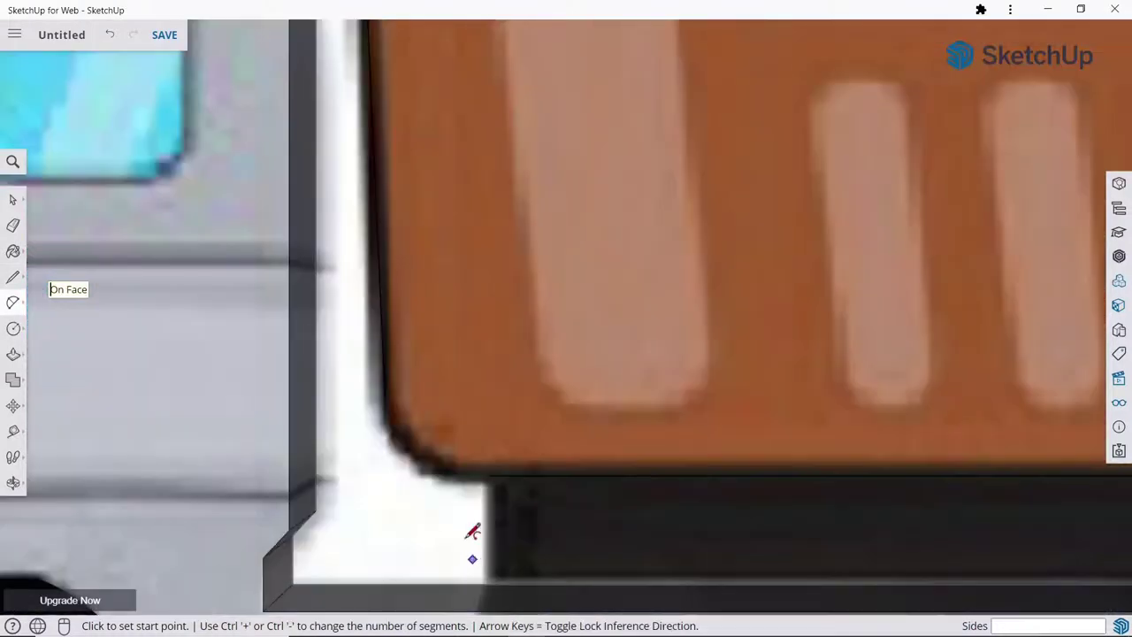
left_click(383, 395)
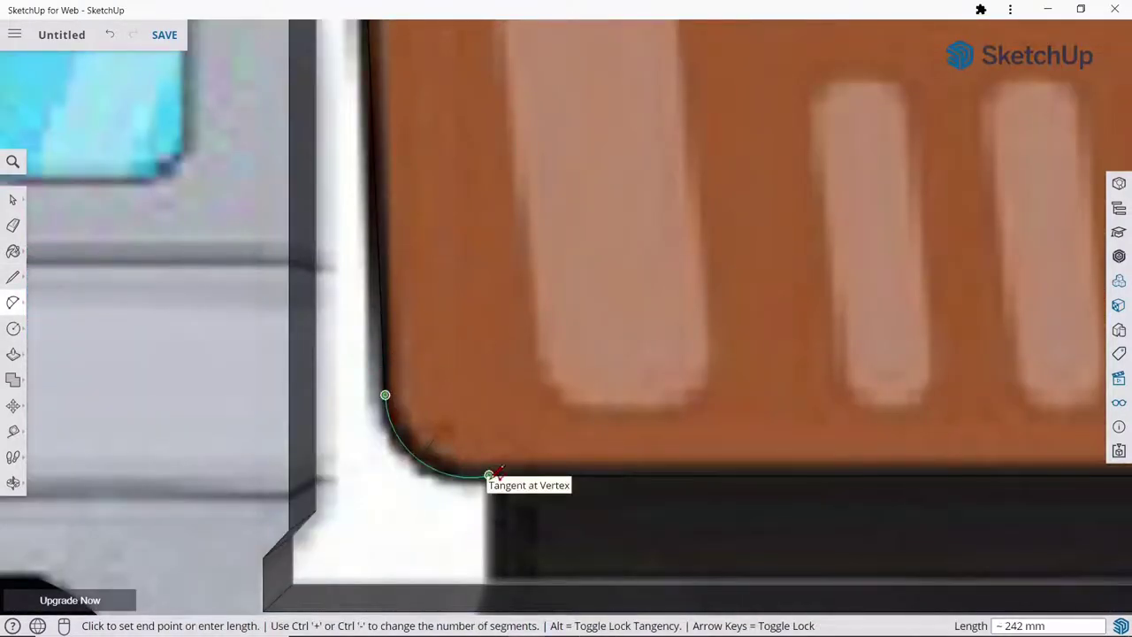
left_click(489, 475)
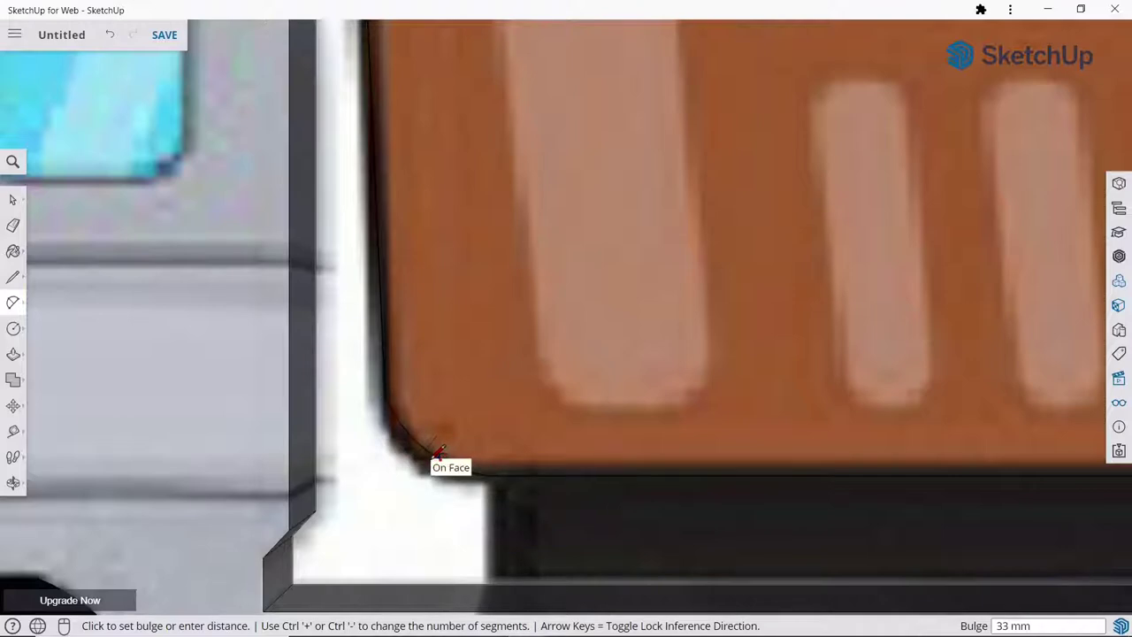
left_click(438, 452)
scroll(433, 455, "down", 3)
scroll(404, 469, "down", 2)
scroll(366, 278, "up", 2)
scroll(413, 295, "up", 3)
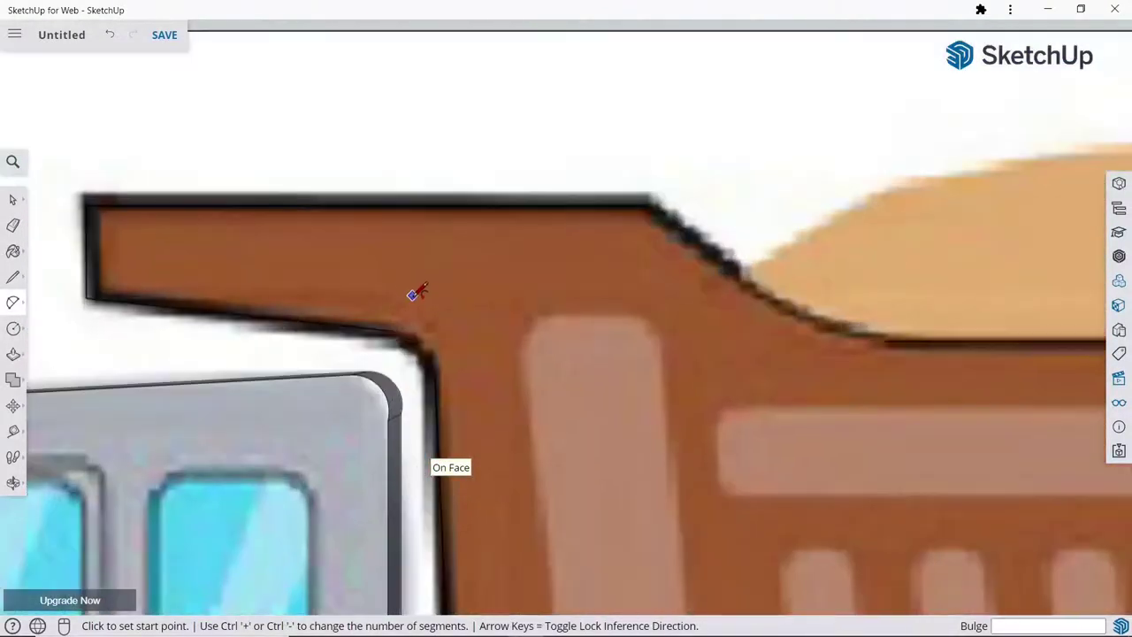
Step: Draw an arc rounding the corner under the overhang
left_click(393, 330)
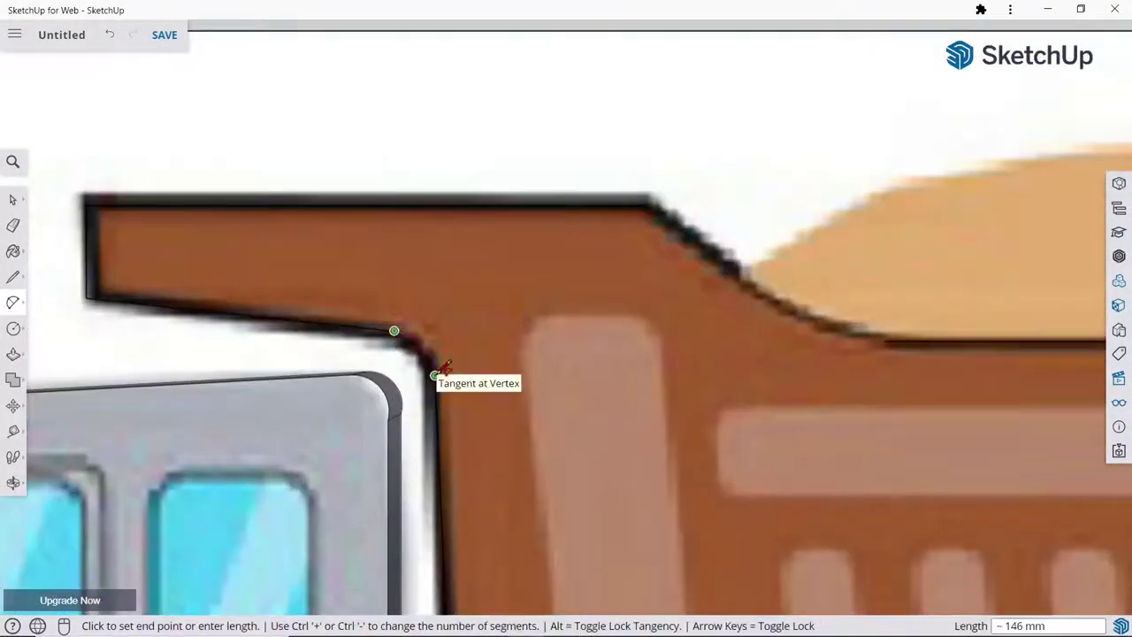
left_click(444, 365)
scroll(619, 190, "down", 1)
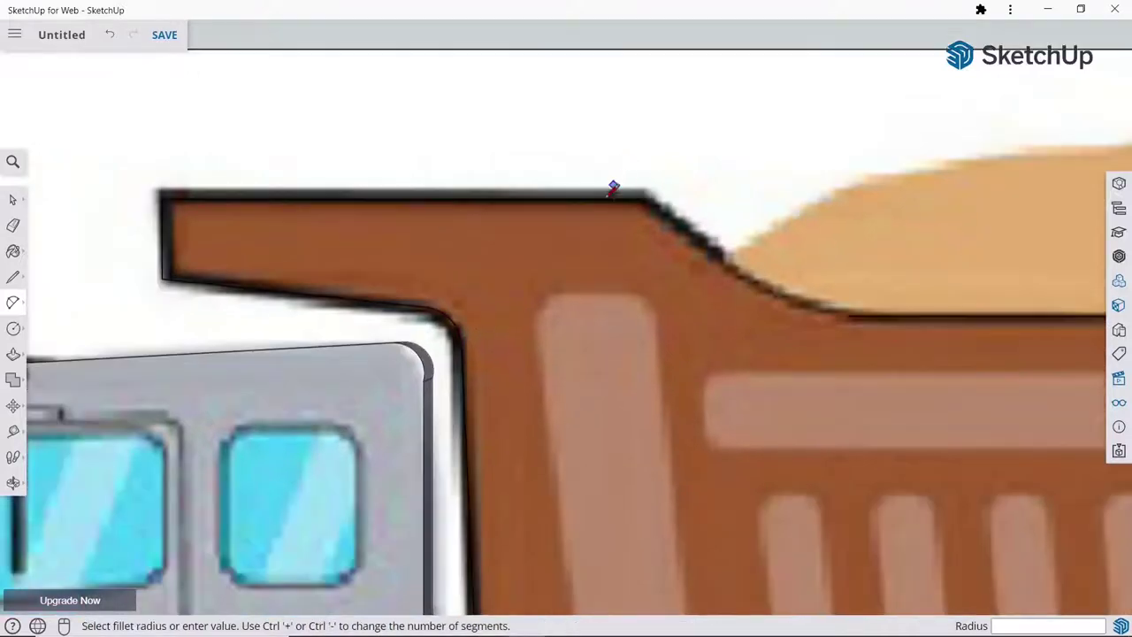
scroll(245, 139, "up", 2)
scroll(214, 214, "down", 2)
scroll(287, 254, "down", 2)
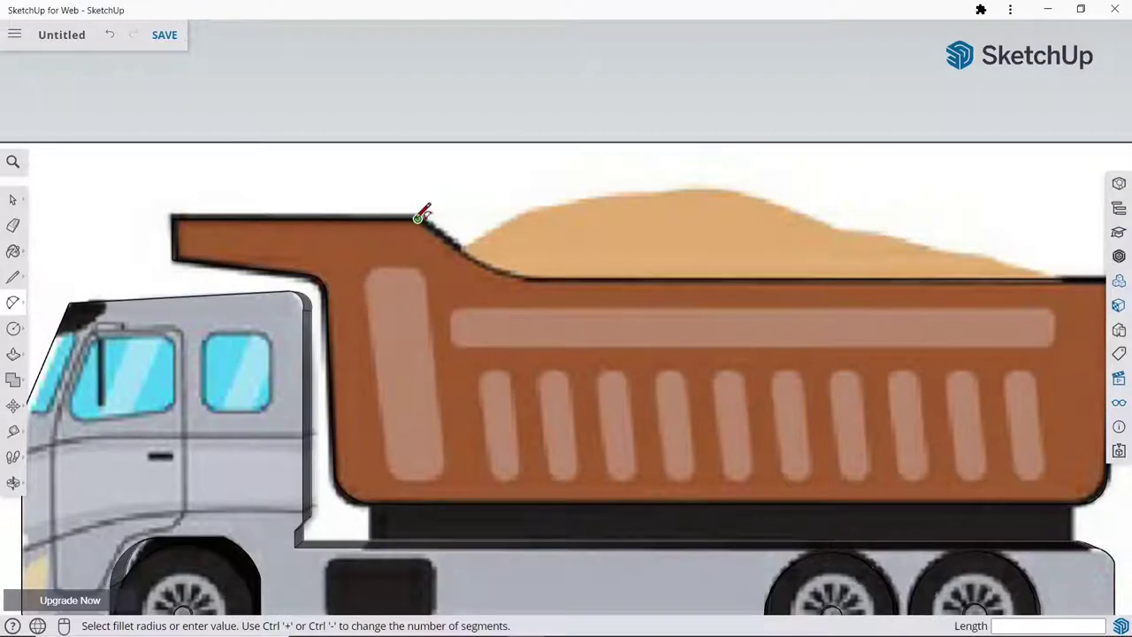
Step: Draw a curved arc along the bed's sloped top edge
left_click(418, 218)
left_click(515, 275)
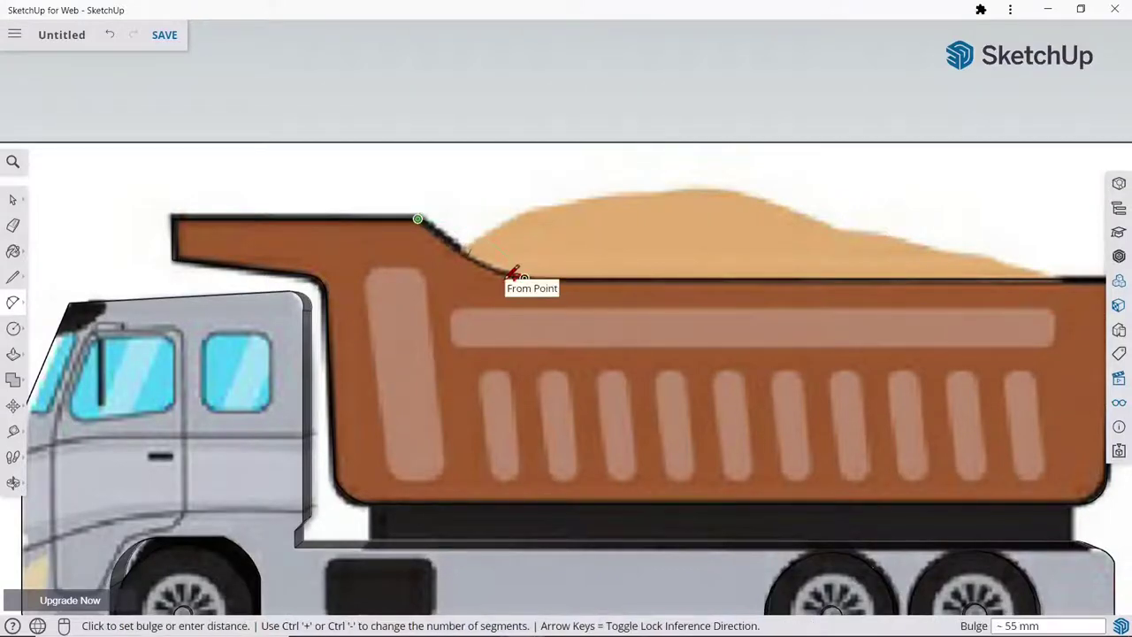
left_click(514, 273)
scroll(393, 266, "down", 2)
scroll(922, 262, "up", 2)
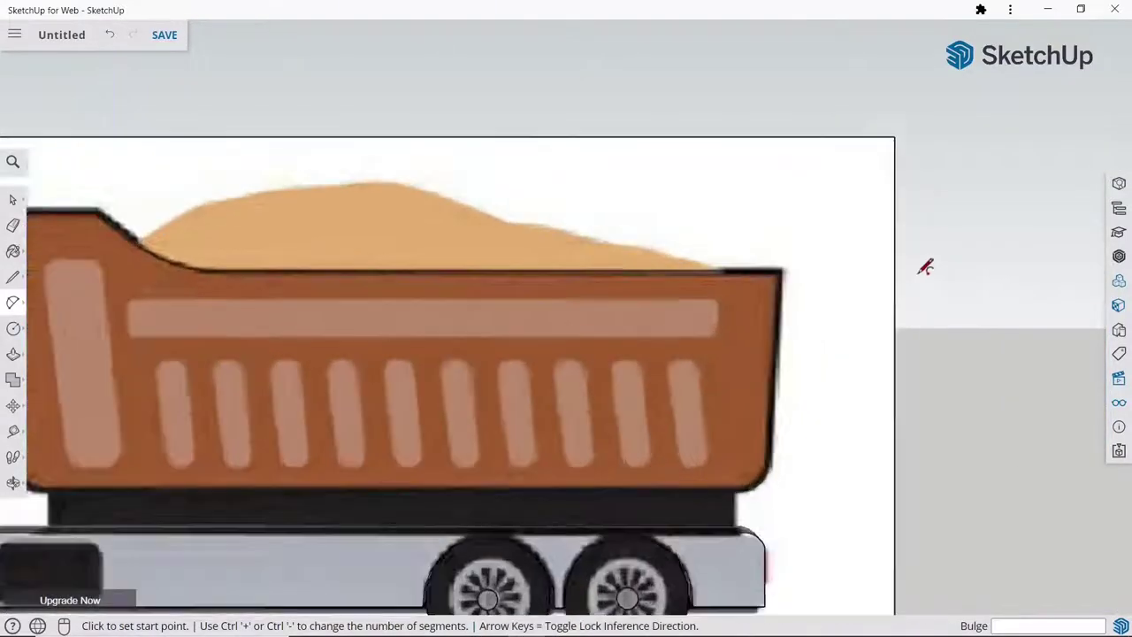
scroll(828, 260, "up", 2)
scroll(639, 347, "down", 3)
scroll(595, 504, "down", 2)
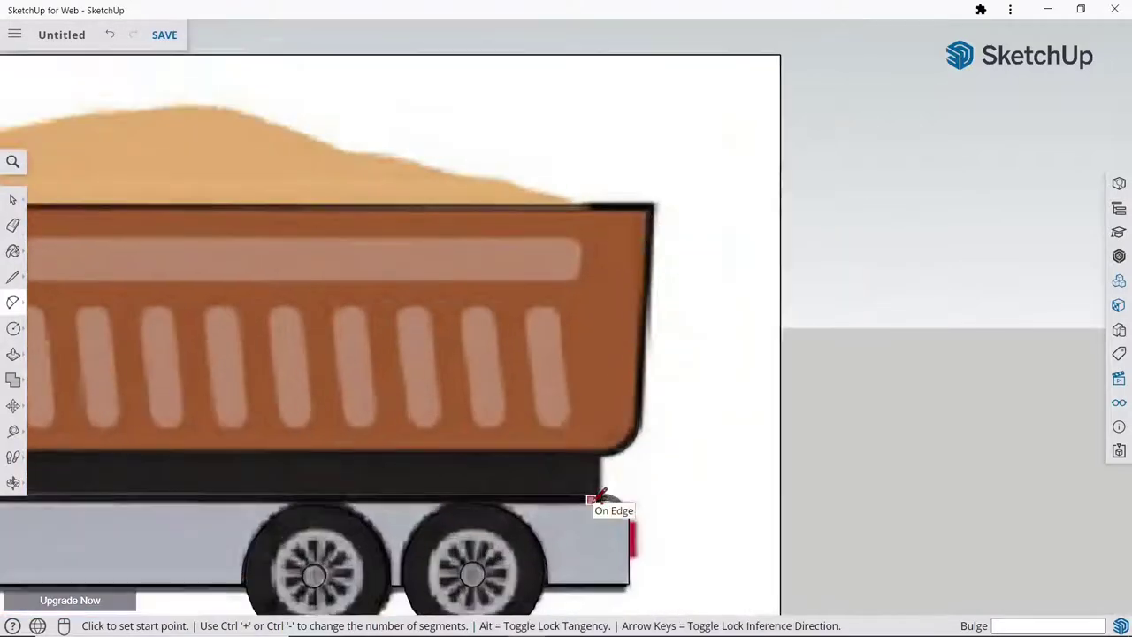
scroll(596, 500, "down", 2)
scroll(597, 501, "down", 2)
Step: Push/Pull the dump bed face out 175 mm
left_click(13, 354)
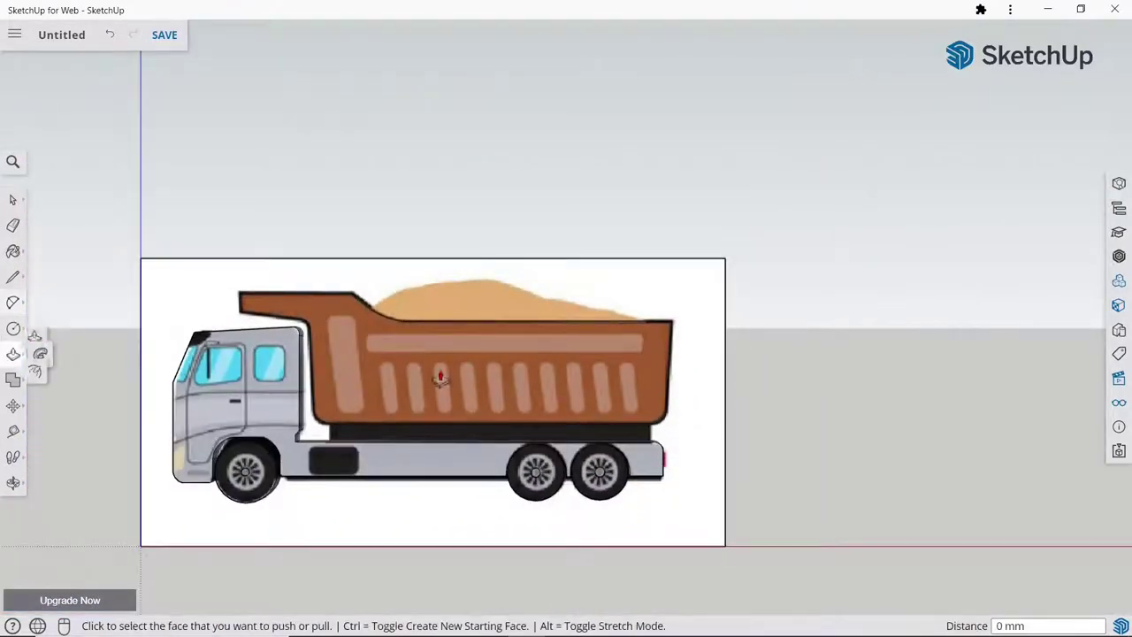
middle_click_drag(477, 379, 503, 361)
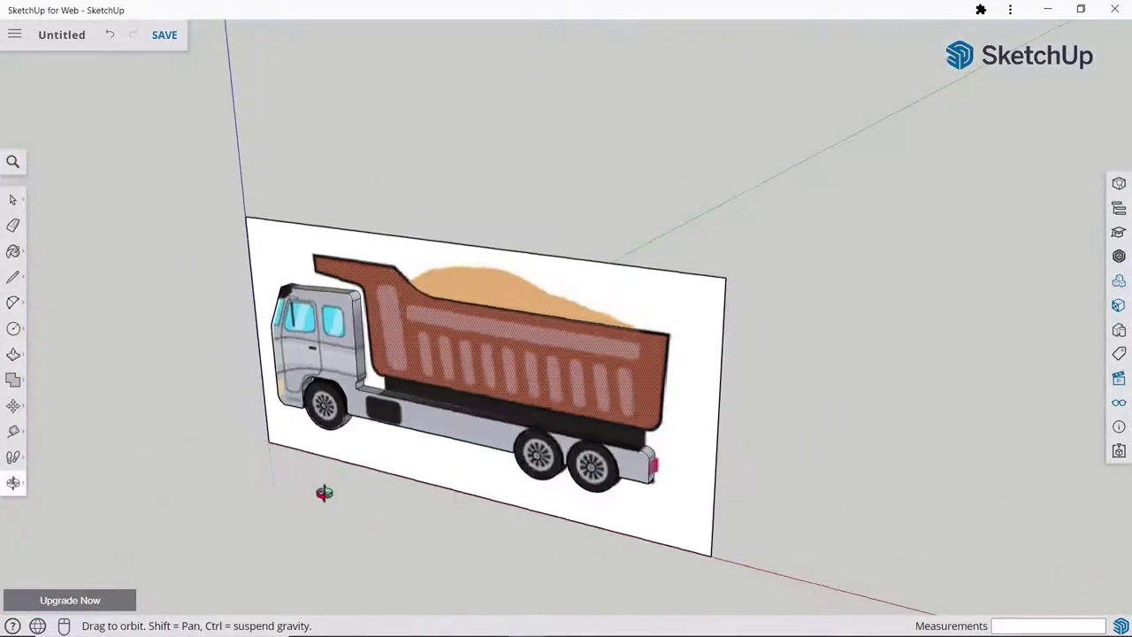
left_click(503, 363)
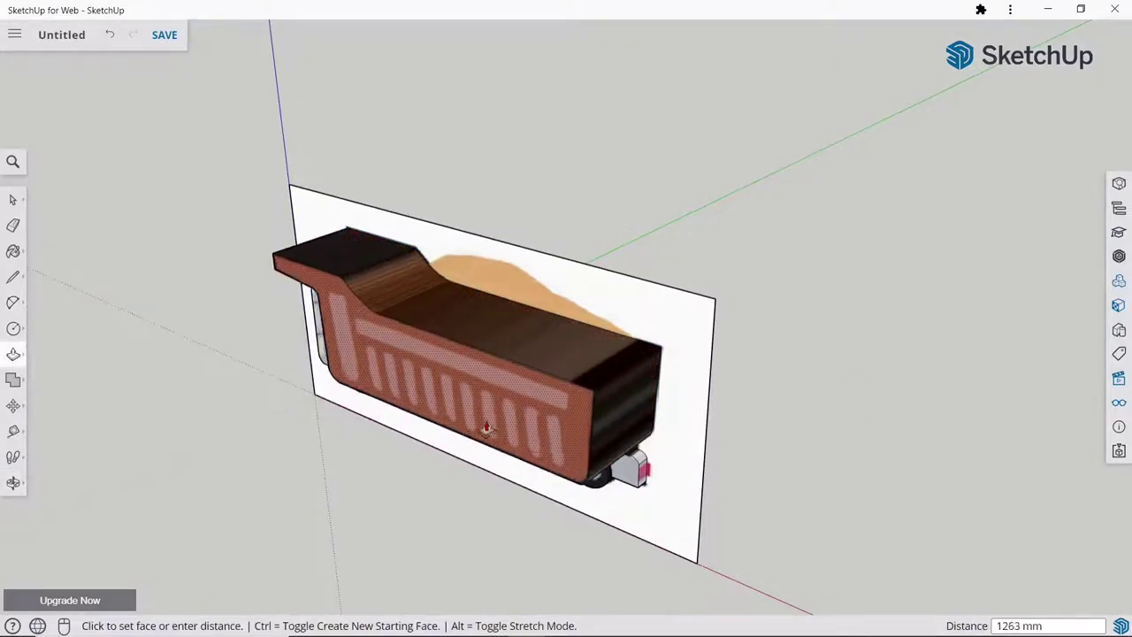
left_click(508, 438)
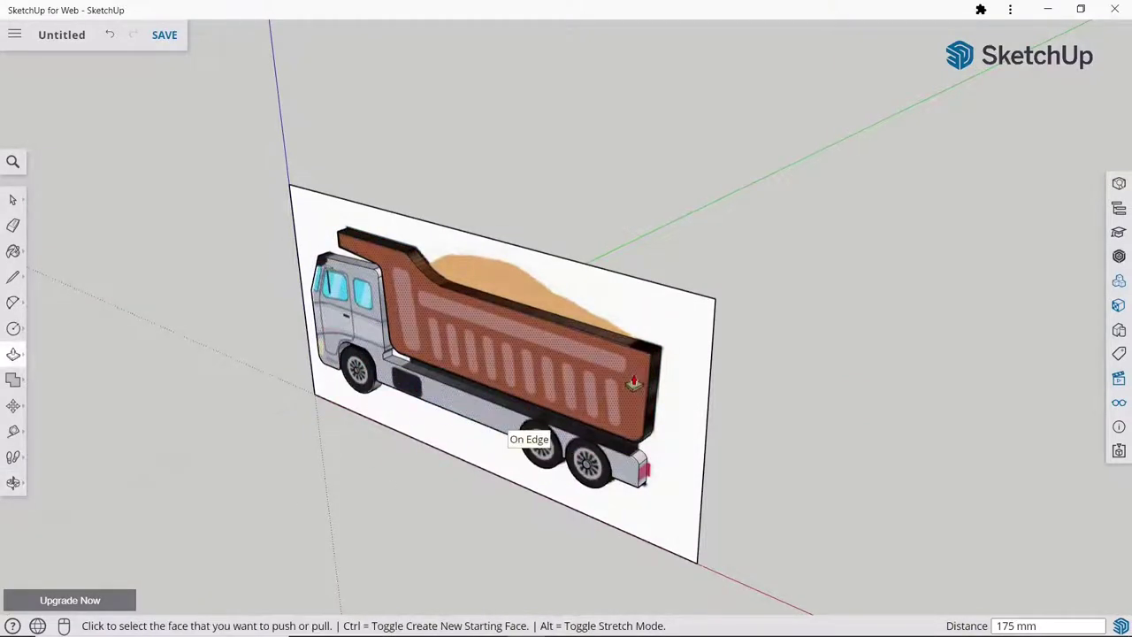
left_click(20, 224)
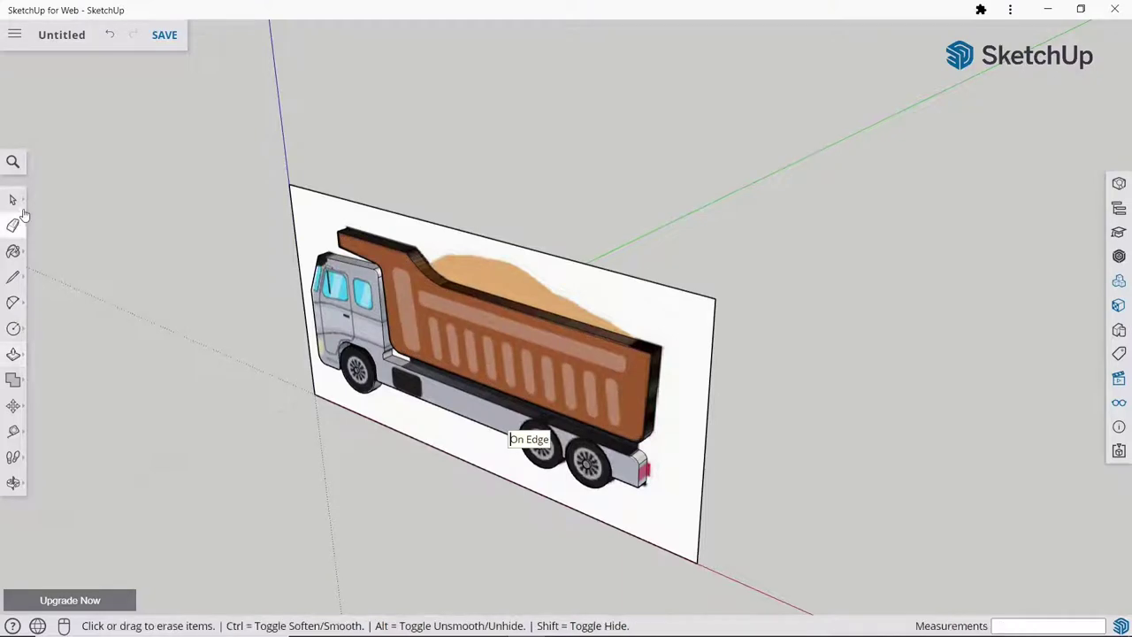
left_click(13, 199)
Step: Orbit back and switch to the Front standard view
mouse_move(258, 281)
middle_mouse_down()
mouse_move(504, 347)
mouse_move(442, 396)
middle_mouse_up()
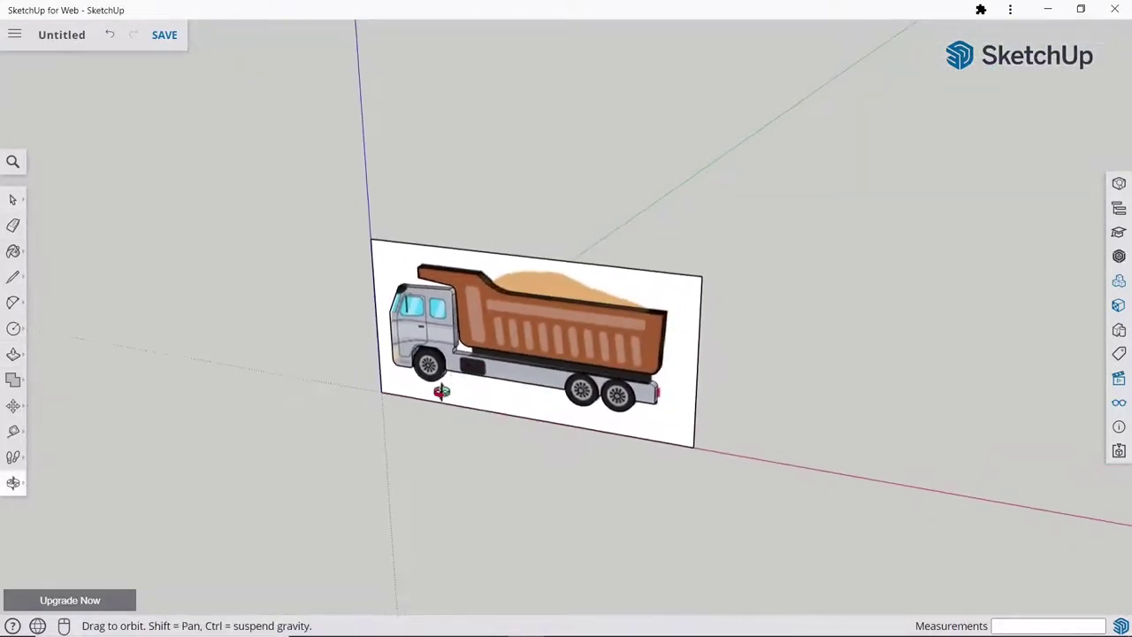
scroll(438, 380, "up", 3)
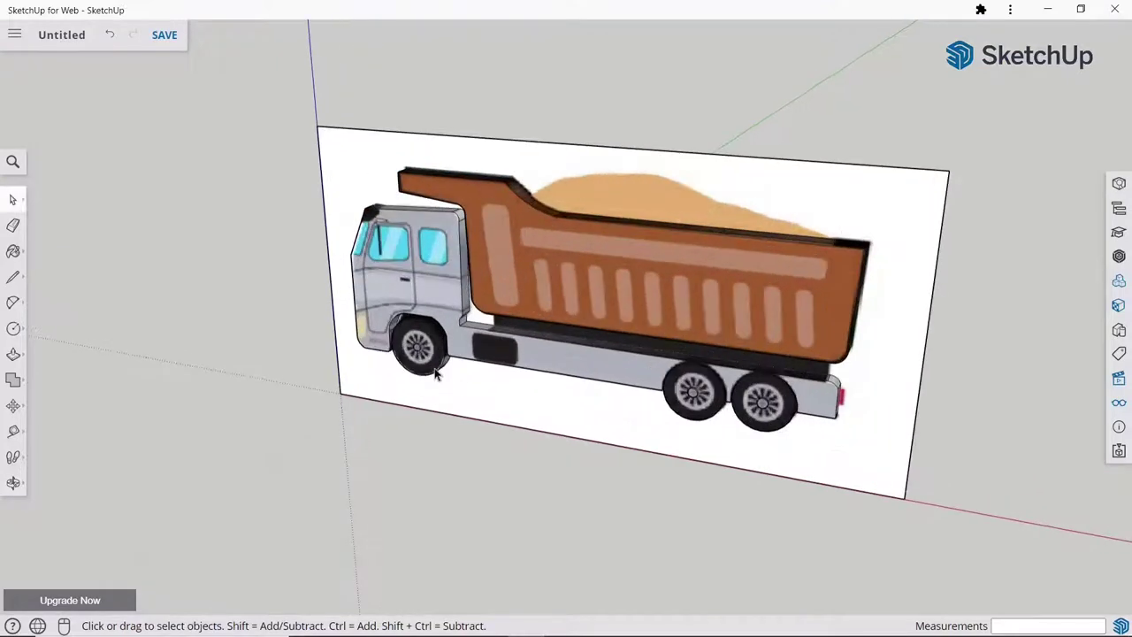
scroll(305, 277, "down", 1)
left_click(1119, 380)
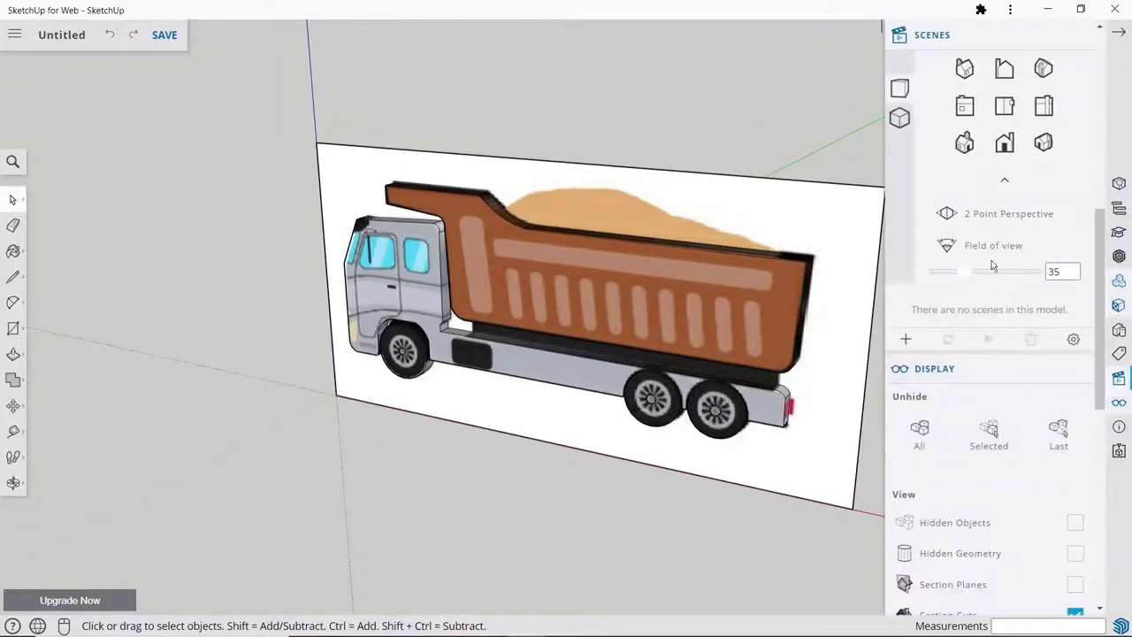
left_click(1007, 150)
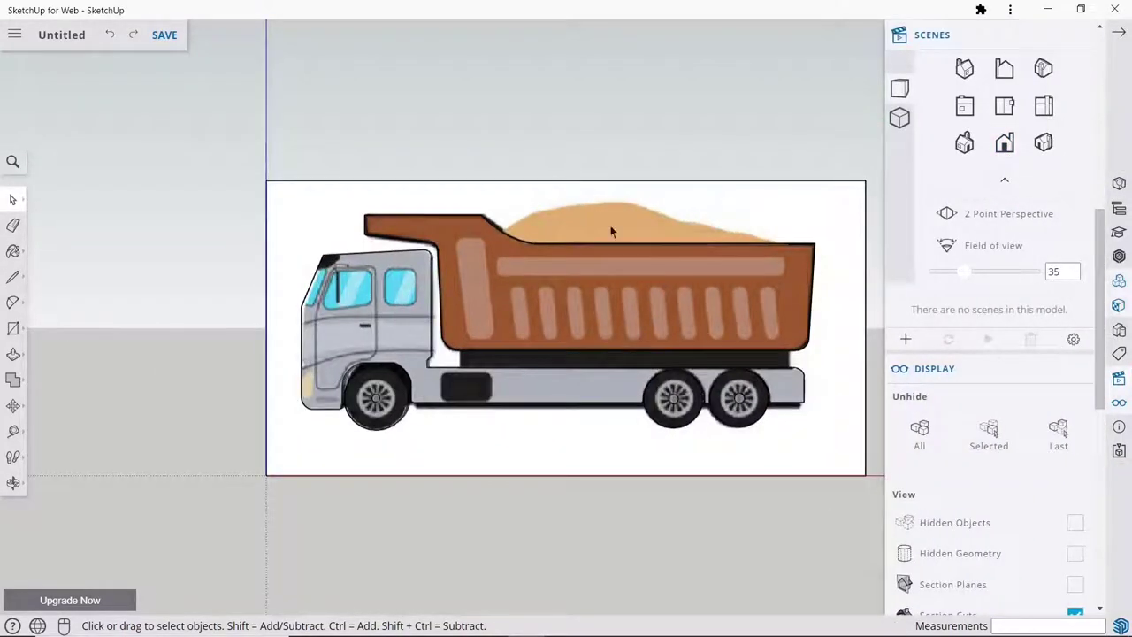
left_click(1118, 33)
Step: Draw a rectangle from below the bed near the cab to the chassis rear end
left_click(12, 328)
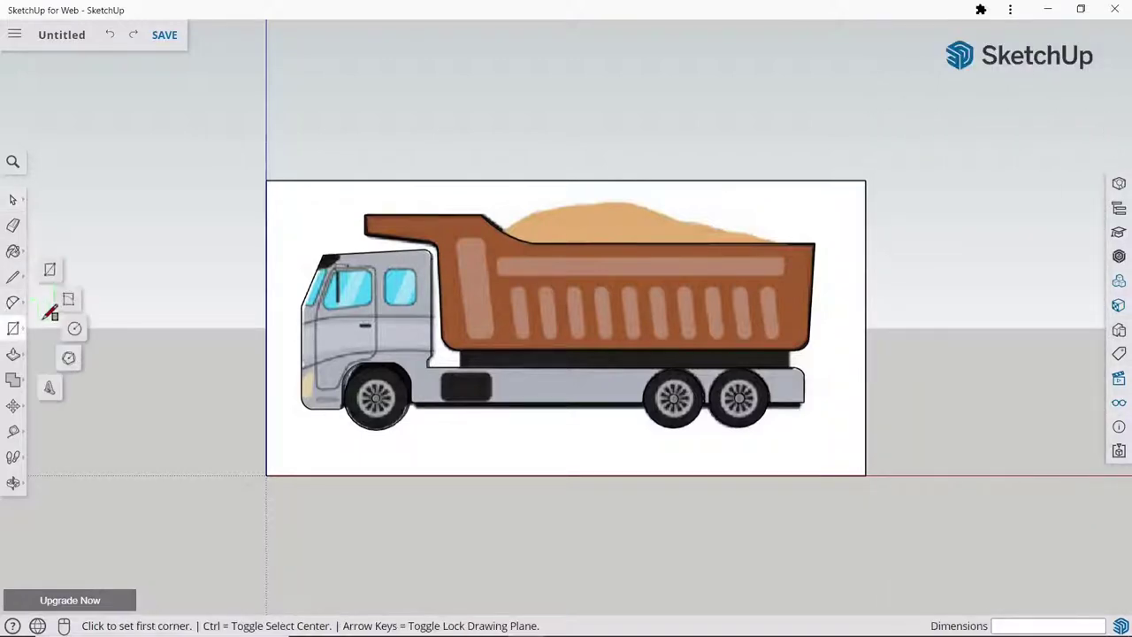
scroll(576, 366, "up", 3)
scroll(221, 274, "up", 3)
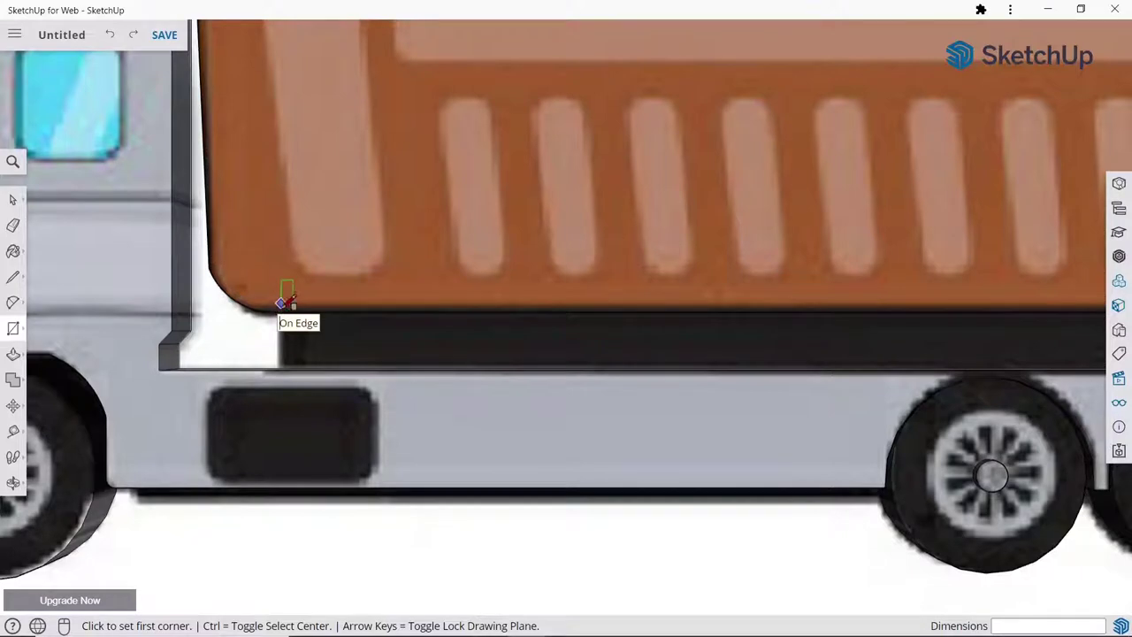
left_click(285, 303)
scroll(288, 310, "down", 3)
scroll(902, 362, "up", 3)
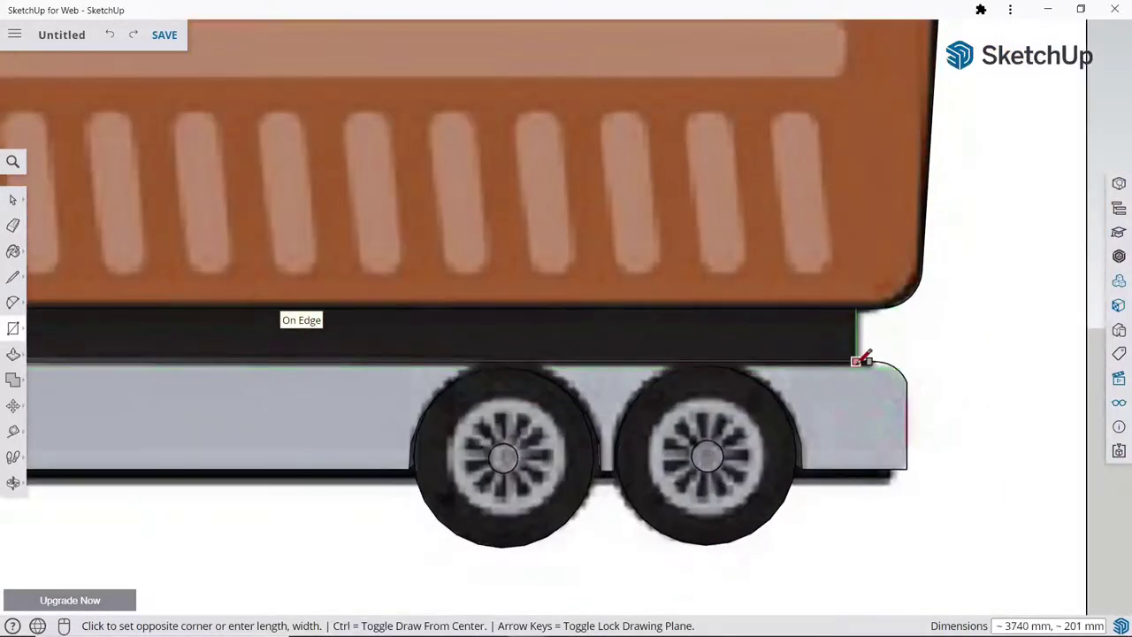
left_click(864, 359)
scroll(688, 332, "down", 5)
mouse_move(652, 369)
middle_mouse_down()
mouse_move(379, 462)
mouse_move(353, 330)
mouse_move(291, 377)
mouse_move(227, 331)
mouse_move(306, 351)
mouse_move(293, 346)
middle_mouse_up()
Step: Push/Pull the new rectangle out 175 mm and orbit to check its thickness
key("r")
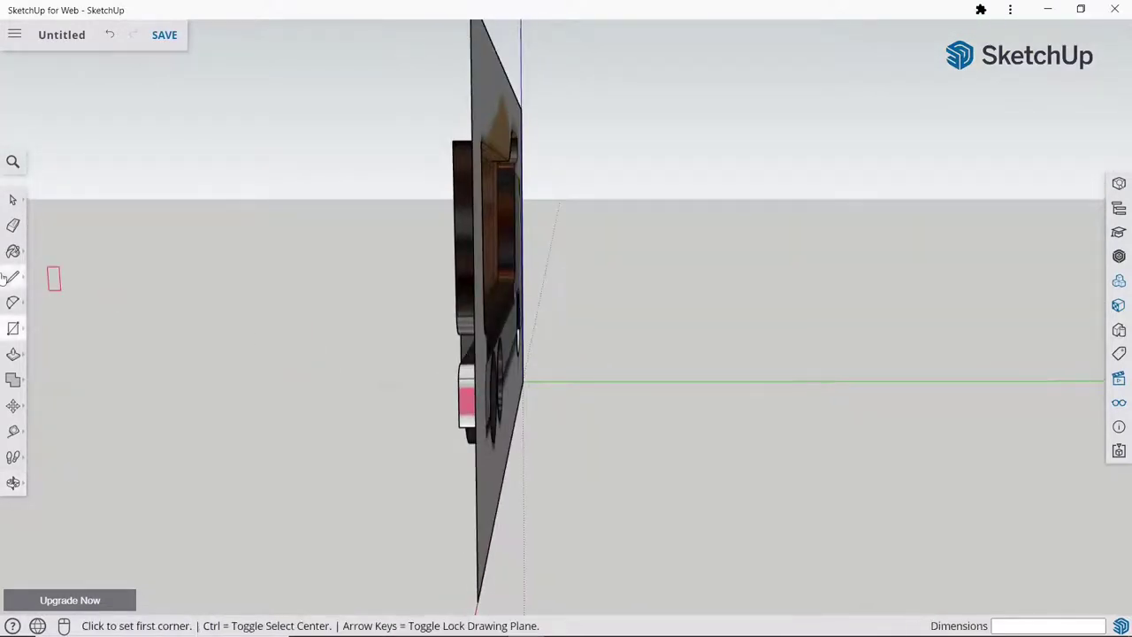
left_click(14, 352)
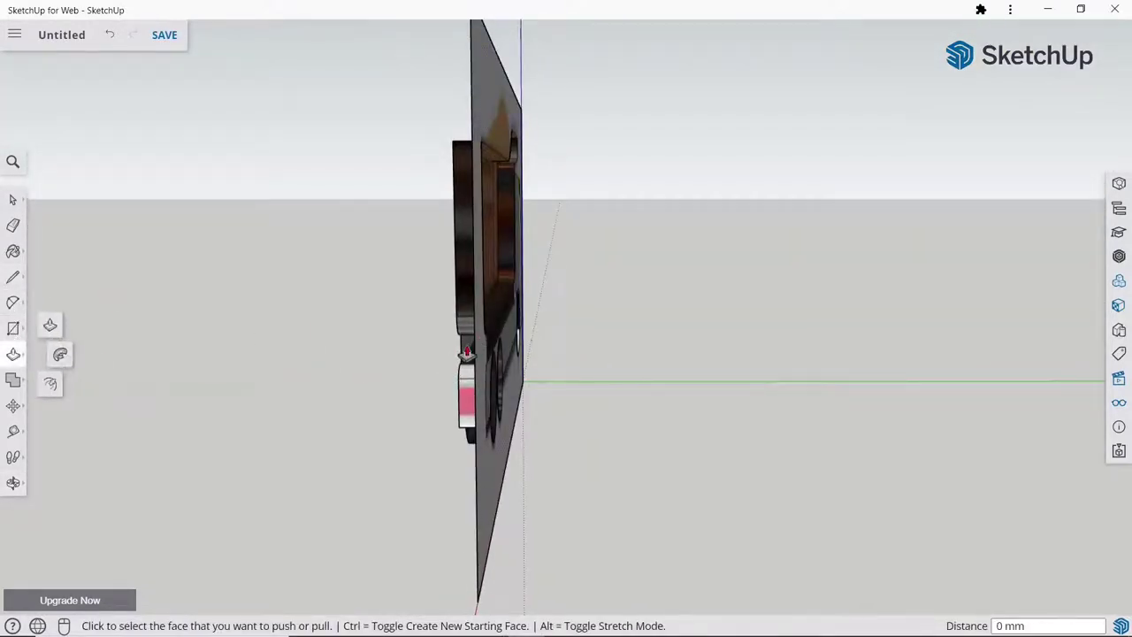
left_click(466, 352)
left_click(487, 362)
key("o")
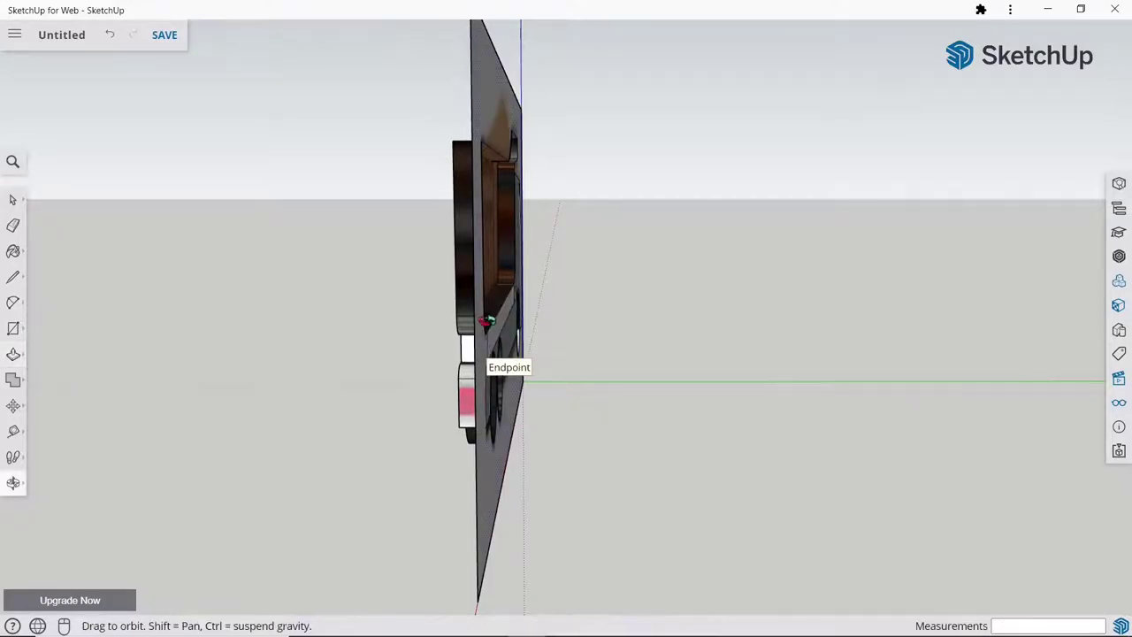
mouse_move(486, 320)
middle_mouse_down()
mouse_move(697, 408)
mouse_move(236, 310)
middle_mouse_up()
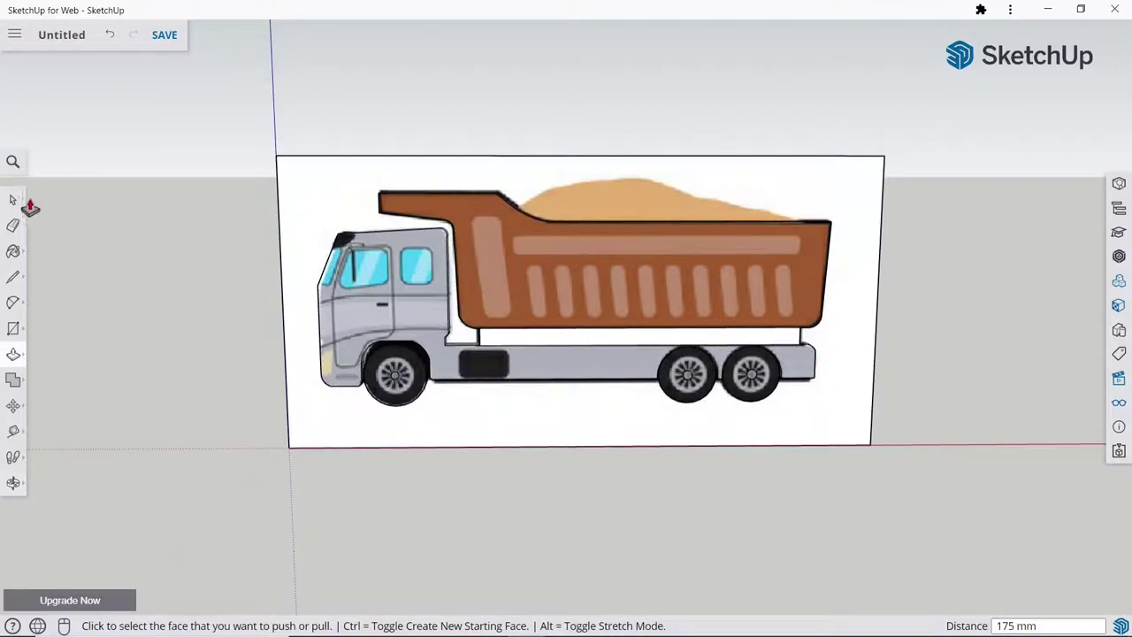
left_click(18, 201)
middle_click_drag(46, 186, 372, 373)
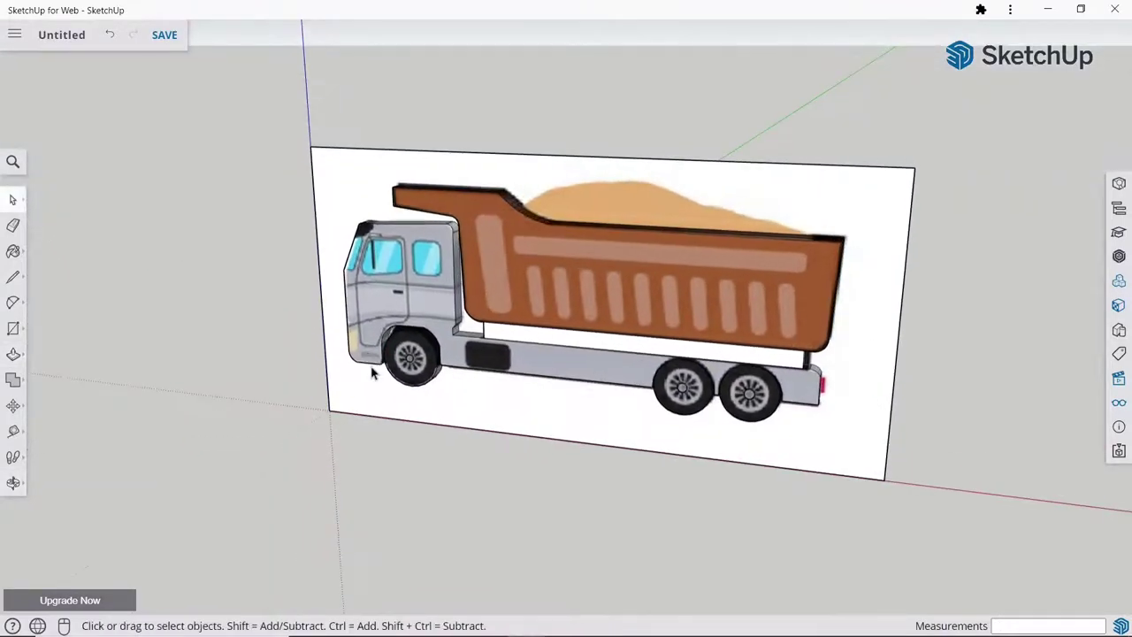
left_click(1118, 379)
Step: Snap to the front standard view and zoom in on the cab's front window
left_click(1004, 142)
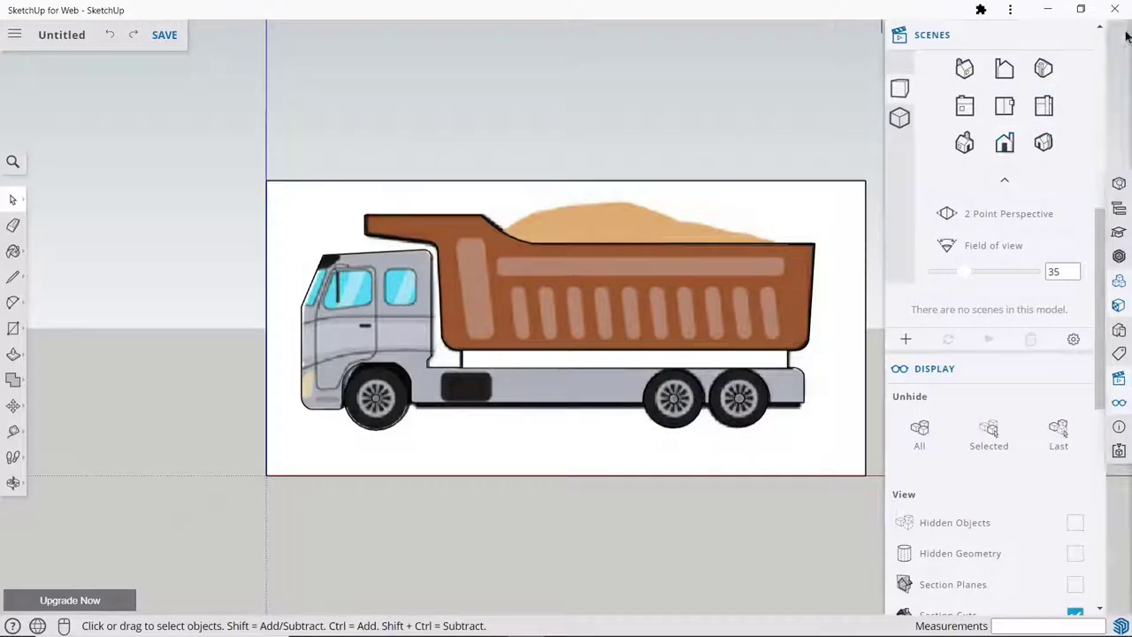
left_click(223, 160)
left_click(13, 276)
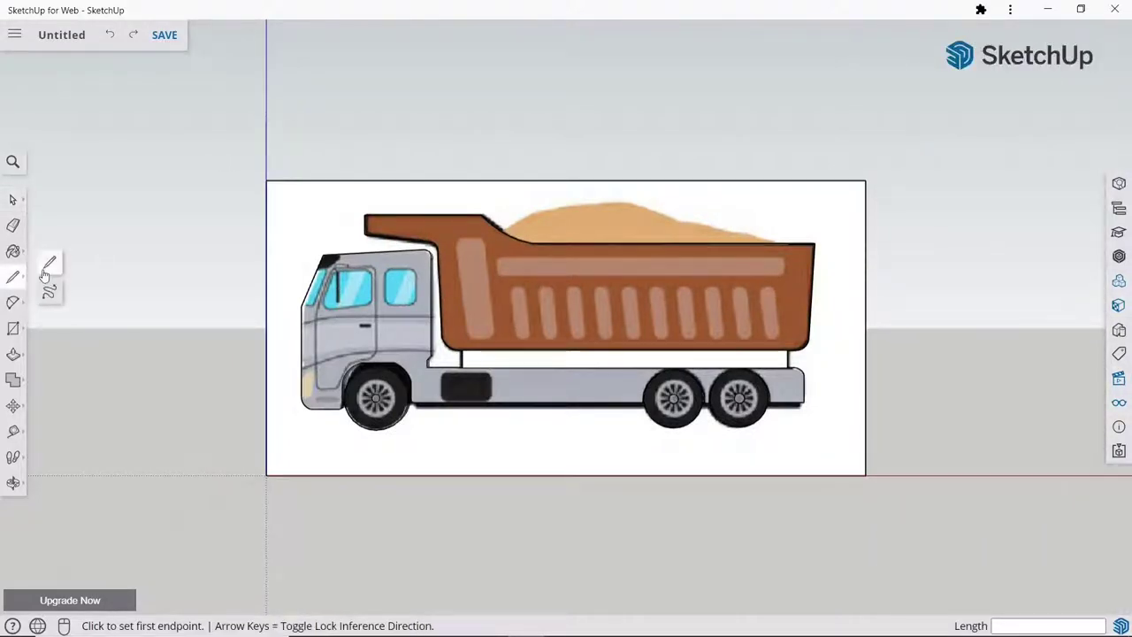
scroll(317, 274, "up", 1)
scroll(317, 275, "up", 4)
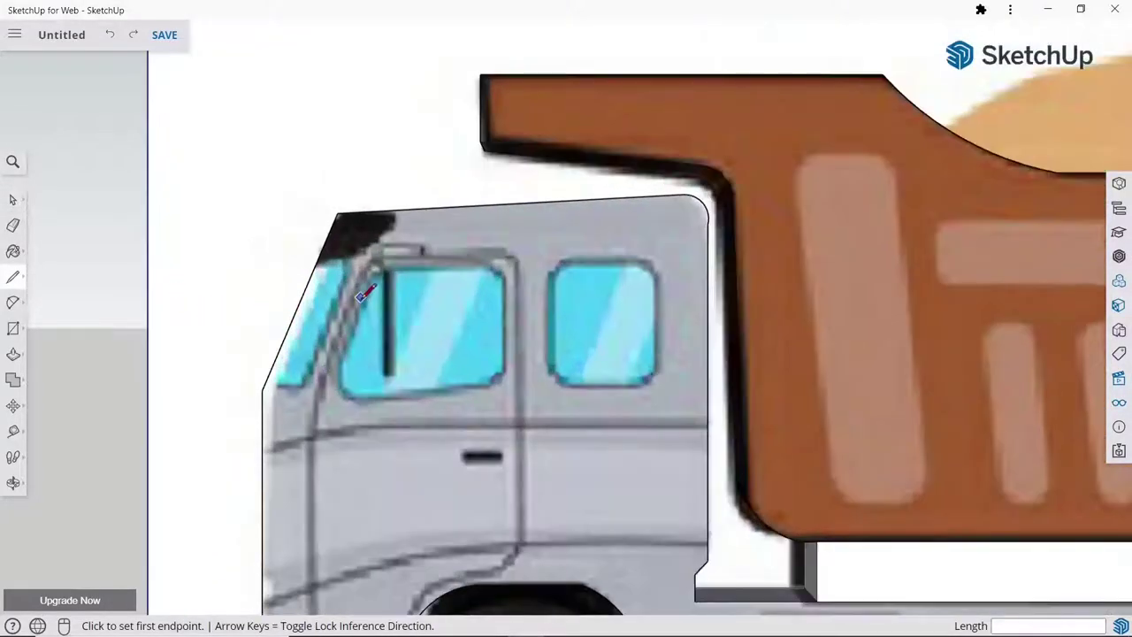
scroll(363, 295, "up", 1)
Step: Trace the front window's slanted front, top, back and bottom edges with straight lines
left_click(336, 384)
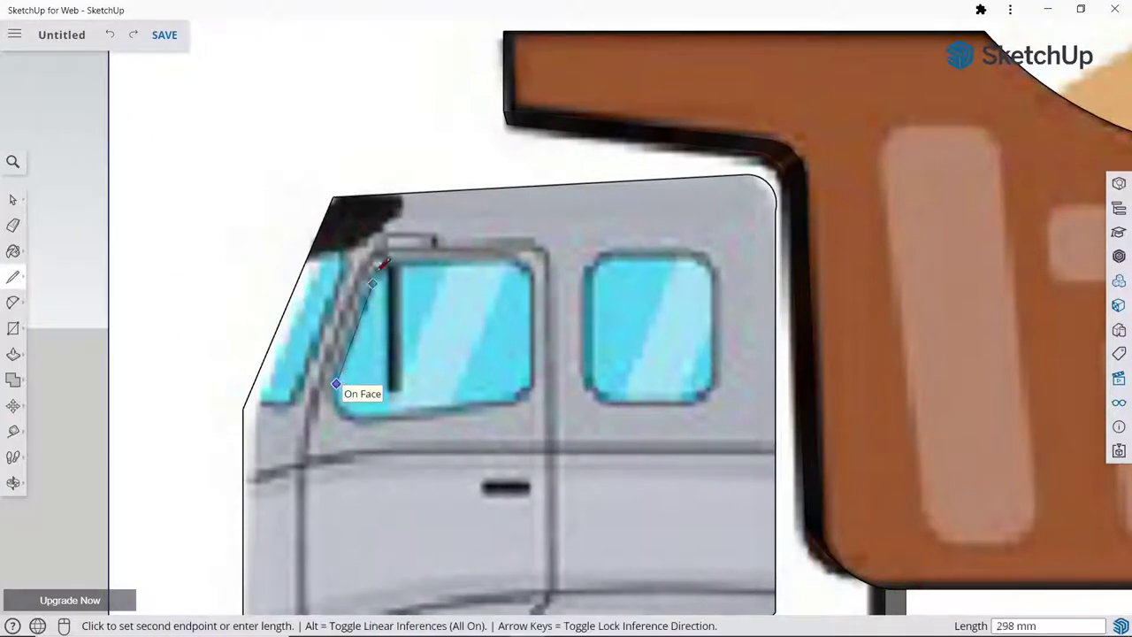
left_click(377, 266)
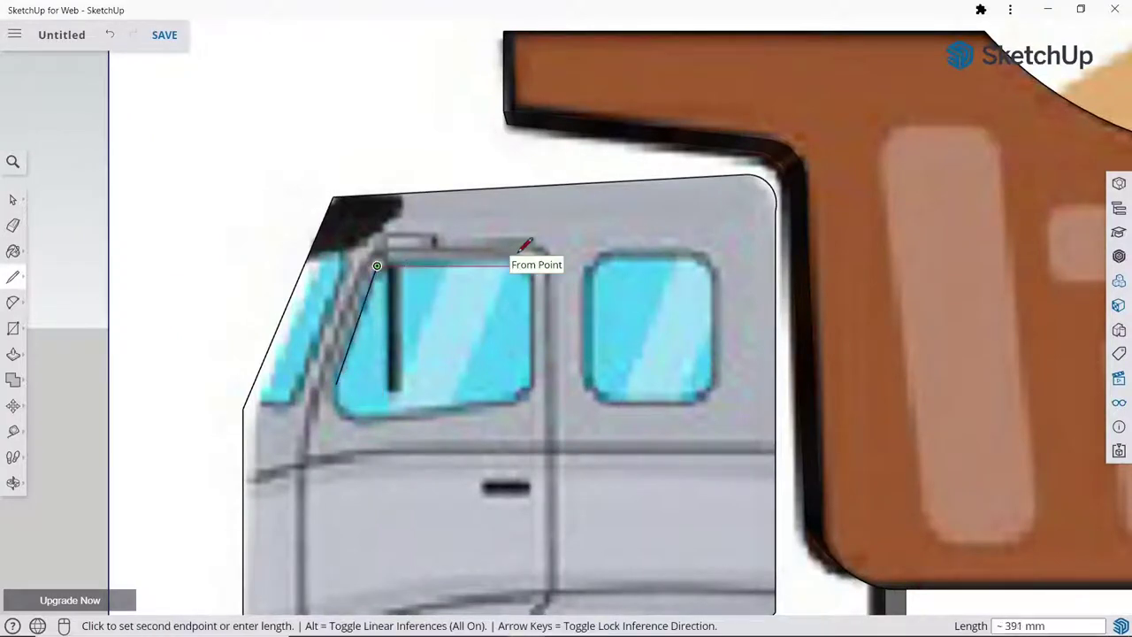
scroll(517, 250, "up", 4)
left_click(515, 264)
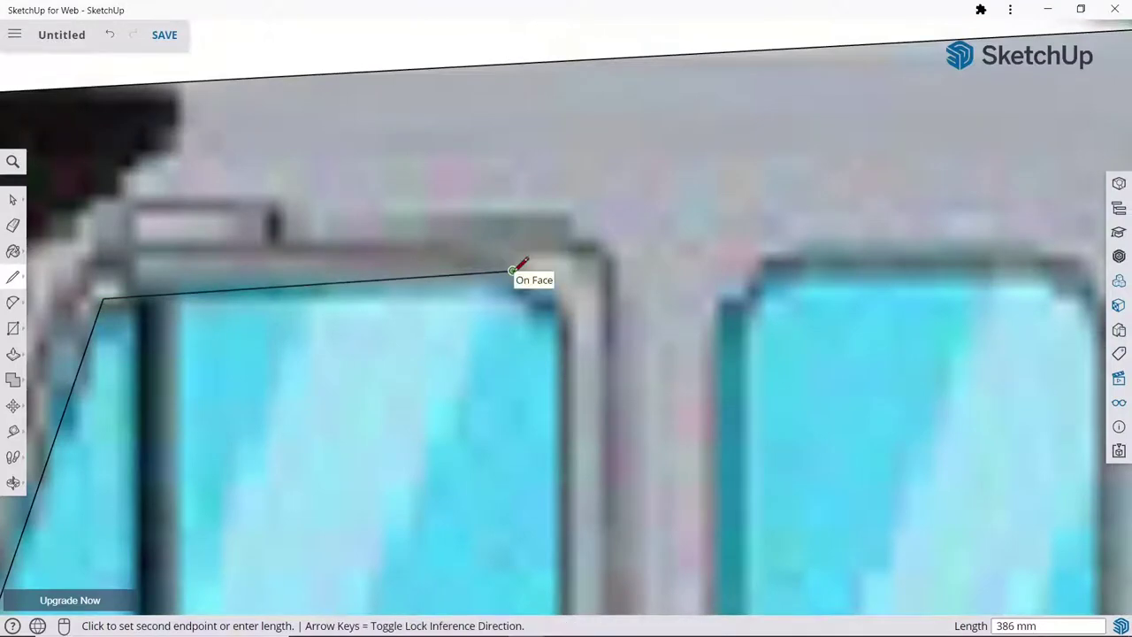
scroll(513, 267, "down", 2)
key("Escape")
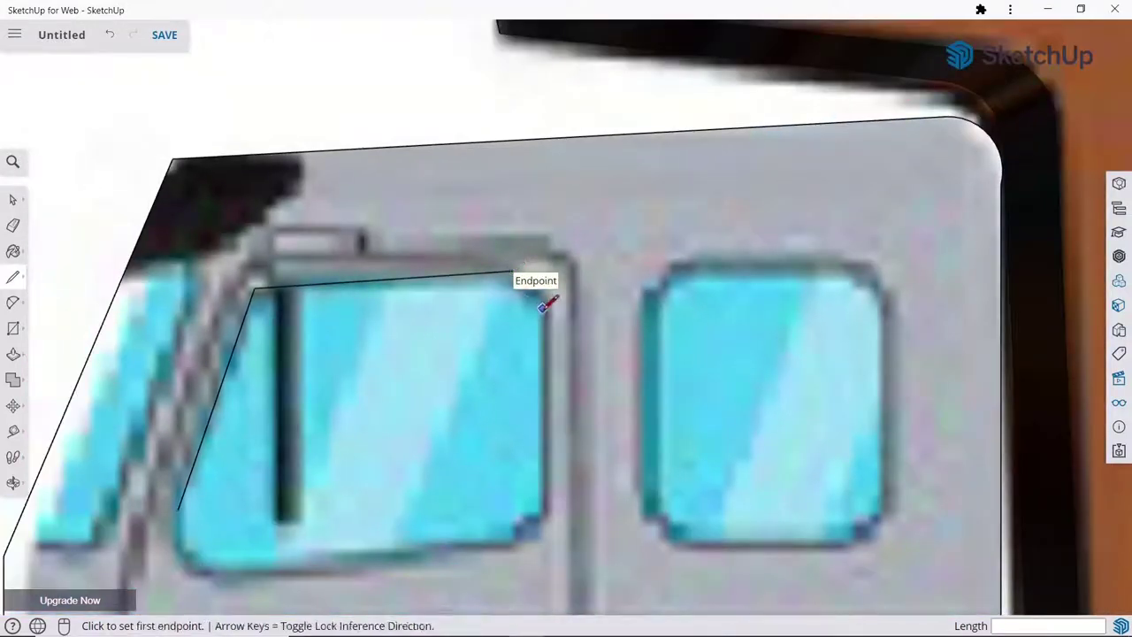
left_click(542, 306)
left_click(543, 512)
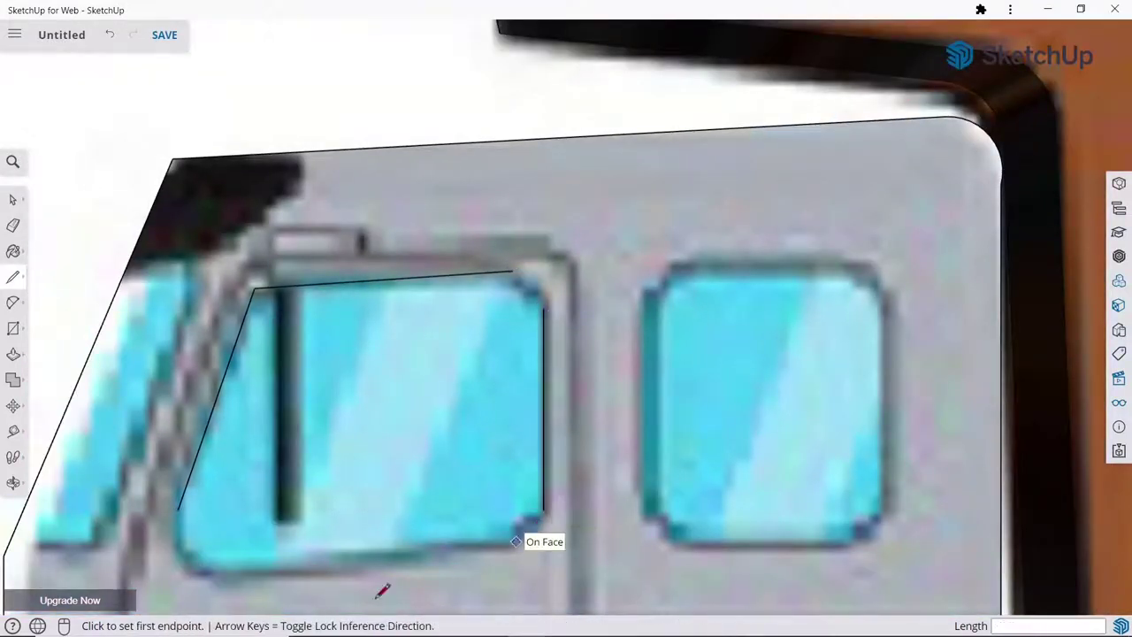
left_click(207, 571)
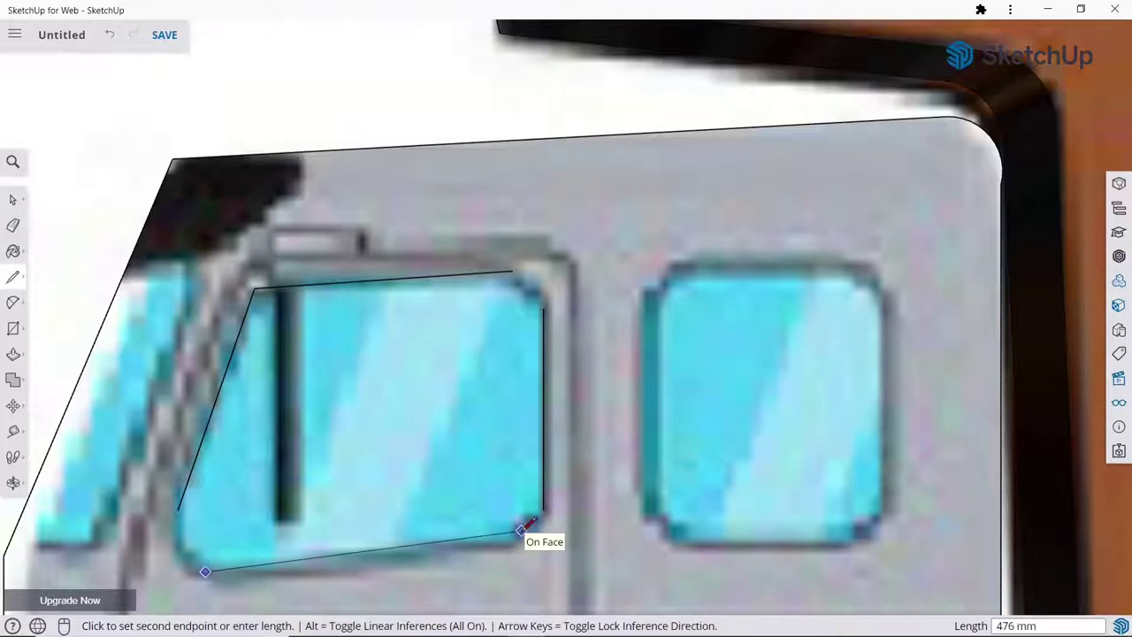
left_click(522, 530)
key("Escape")
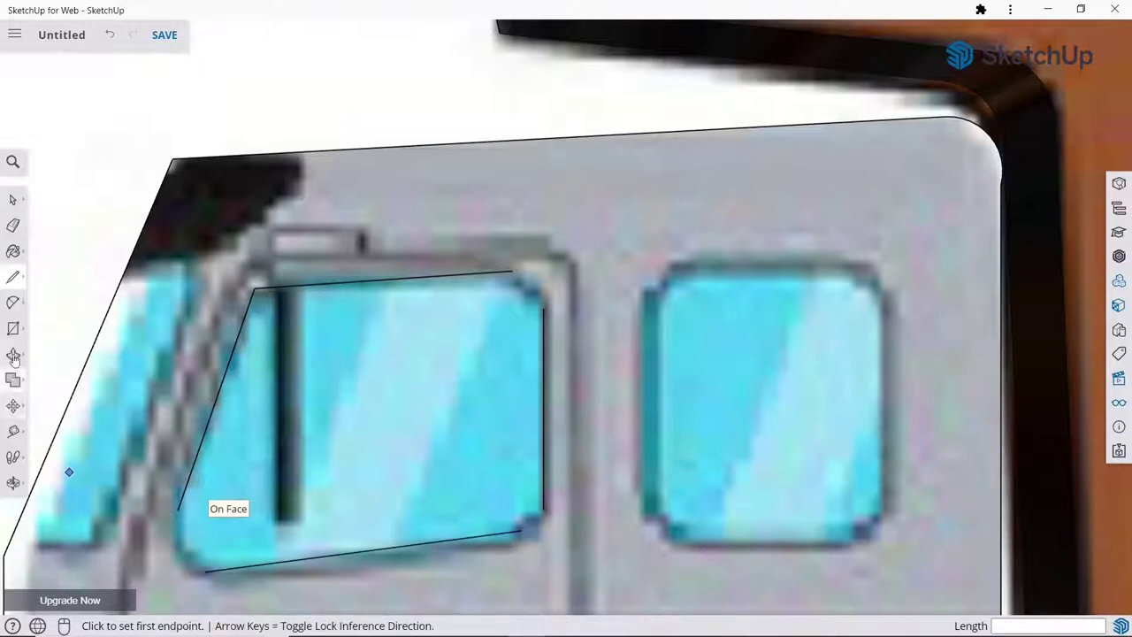
Step: Round the window's lower-left, top-right and lower-right corners with arcs
left_click(21, 309)
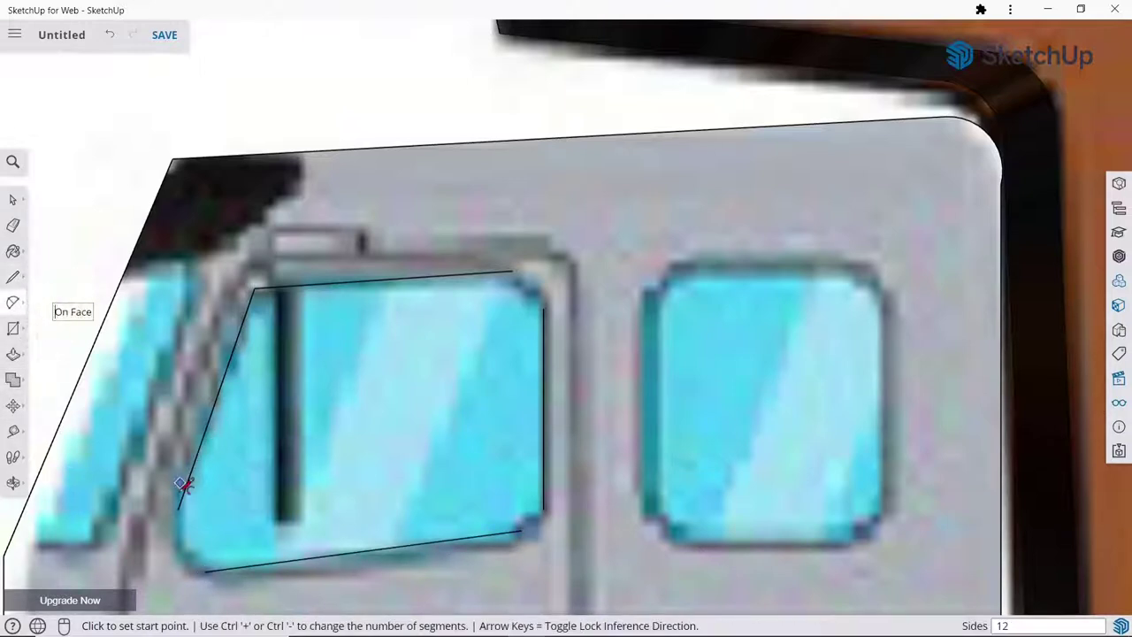
left_click(178, 509)
left_click(205, 569)
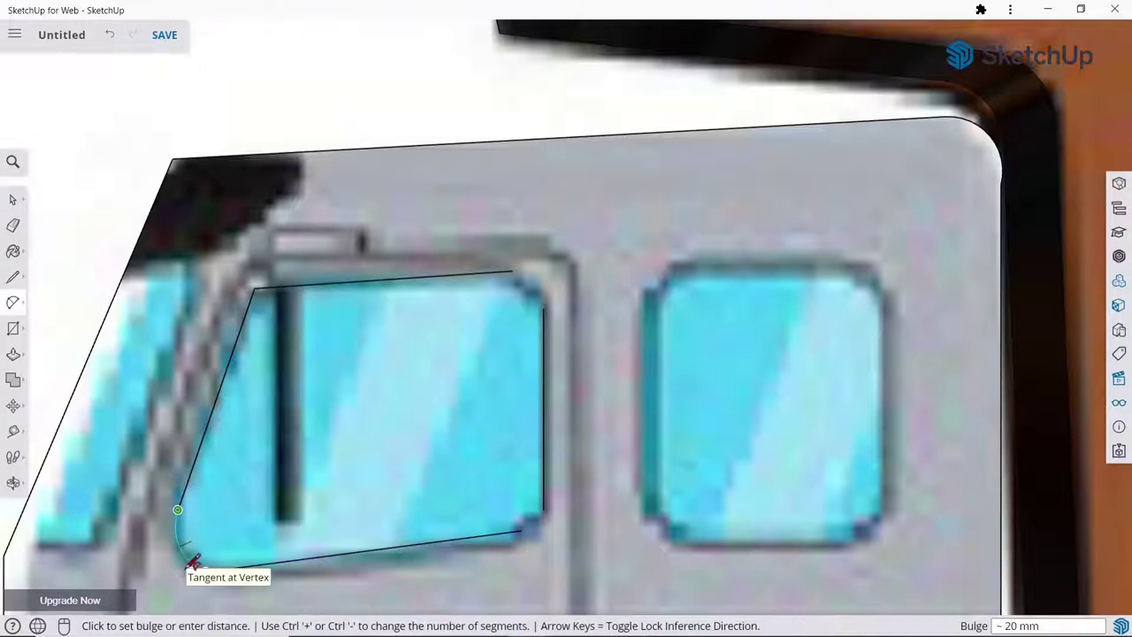
left_click(184, 555)
left_click(512, 270)
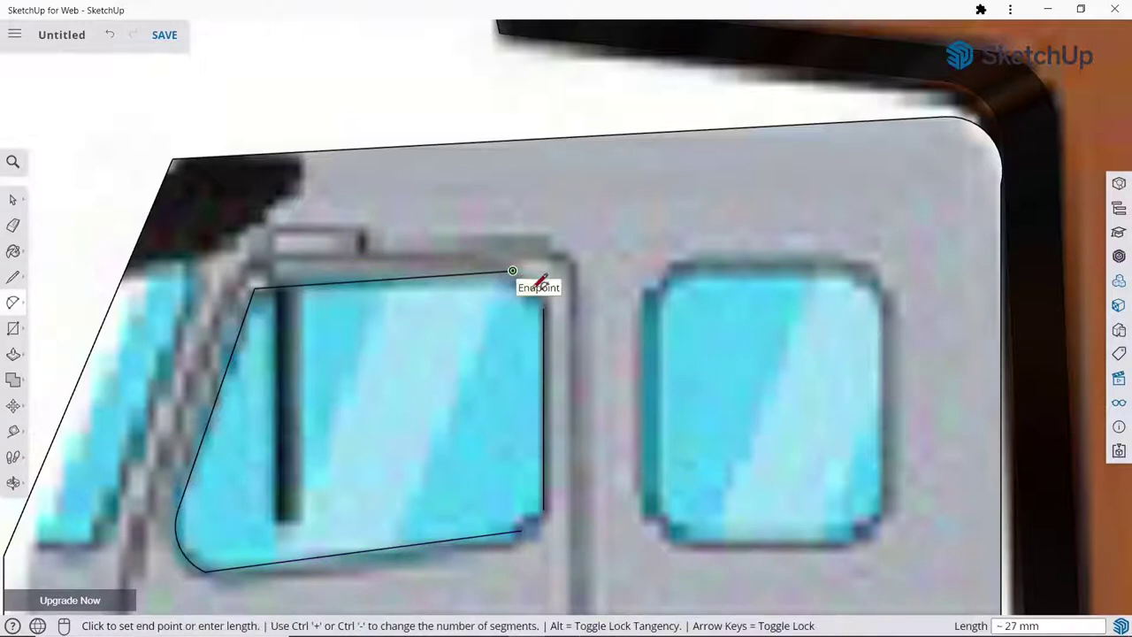
left_click(544, 307)
left_click(541, 275)
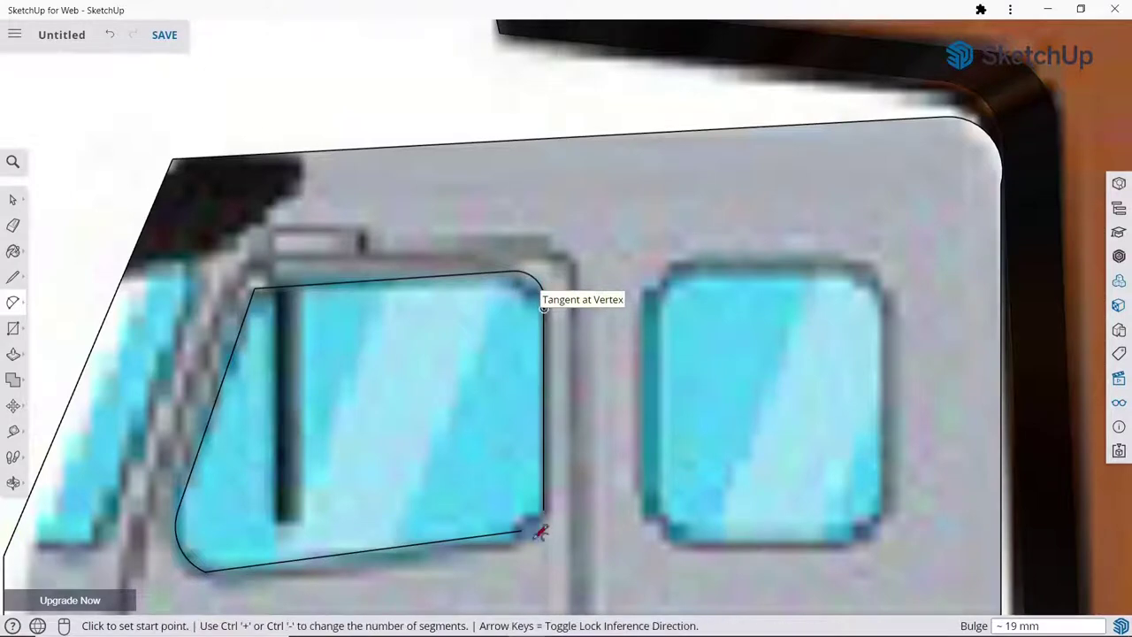
left_click(522, 529)
left_click(541, 504)
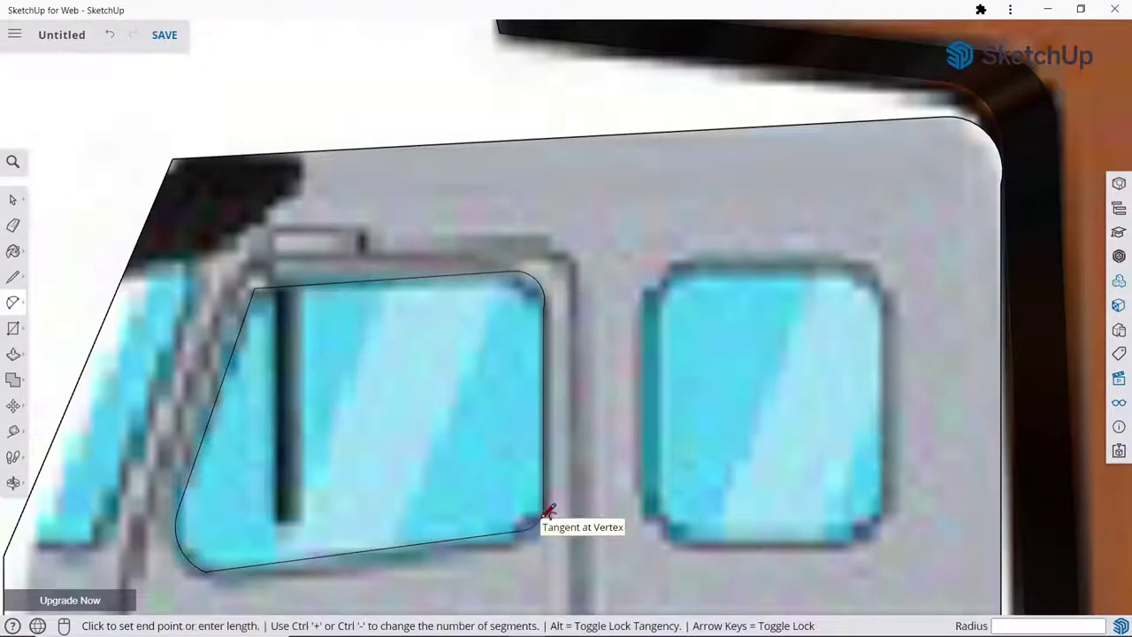
scroll(546, 265, "down", 2)
scroll(547, 265, "down", 1)
scroll(525, 283, "down", 1)
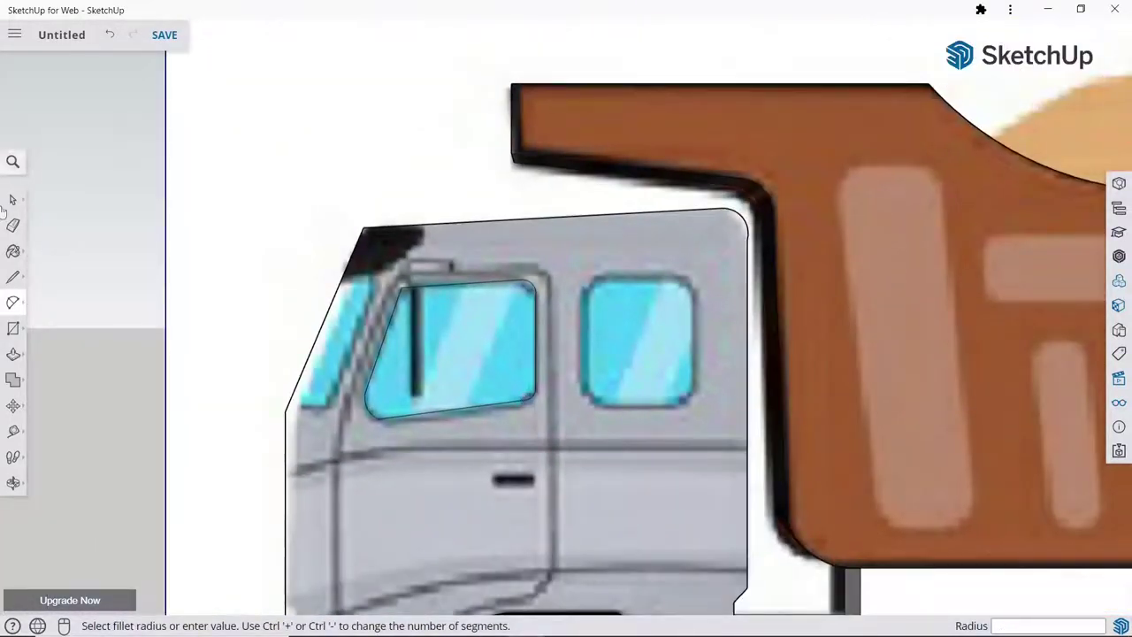
Step: Trace the rear window's top and right edges with straight lines
left_click(12, 301)
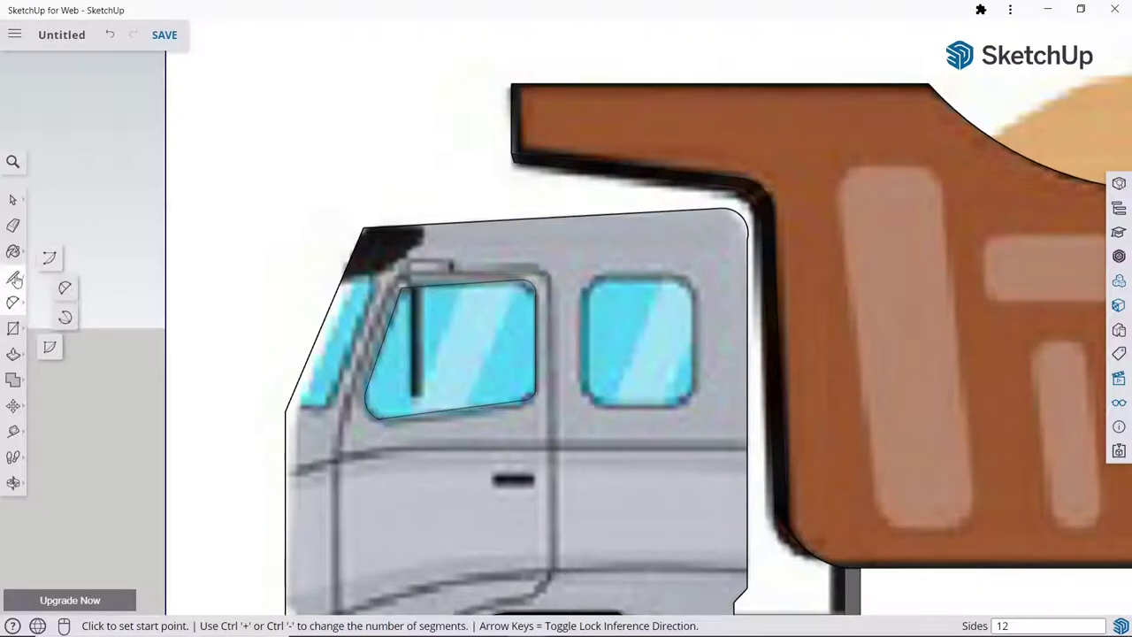
left_click(14, 326)
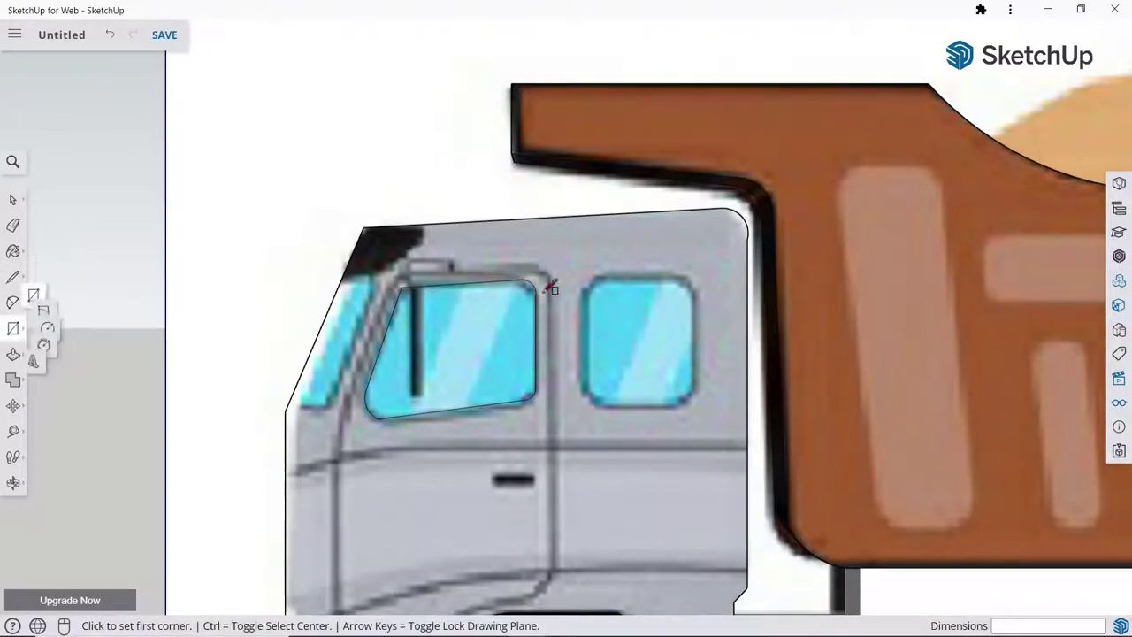
left_click(13, 277)
scroll(665, 295, "up", 3)
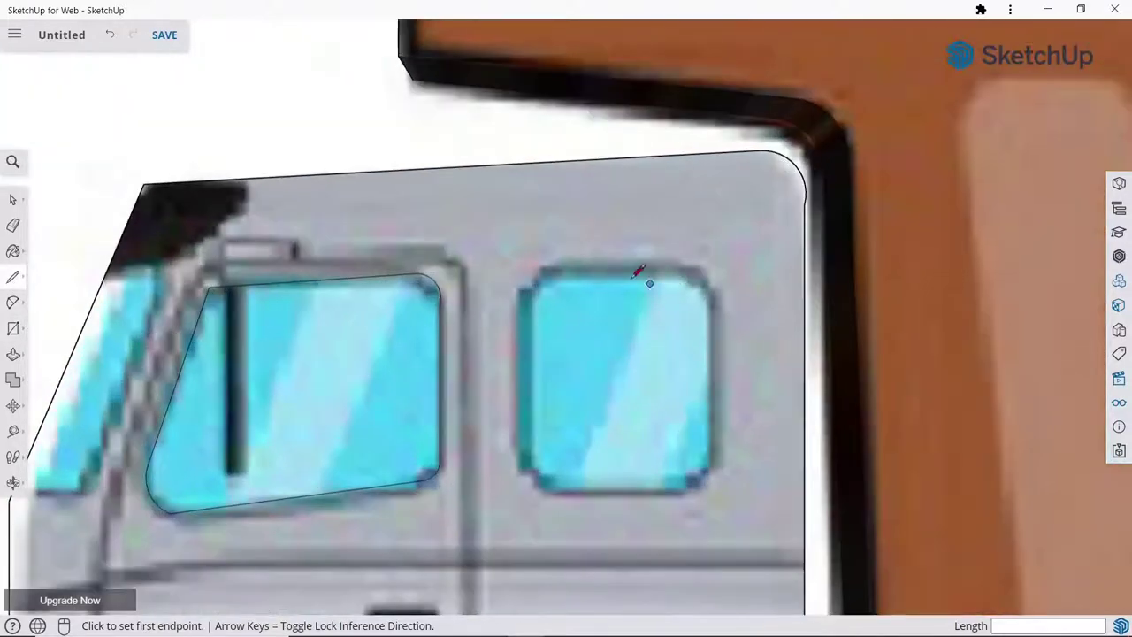
left_click(562, 271)
left_click(672, 271)
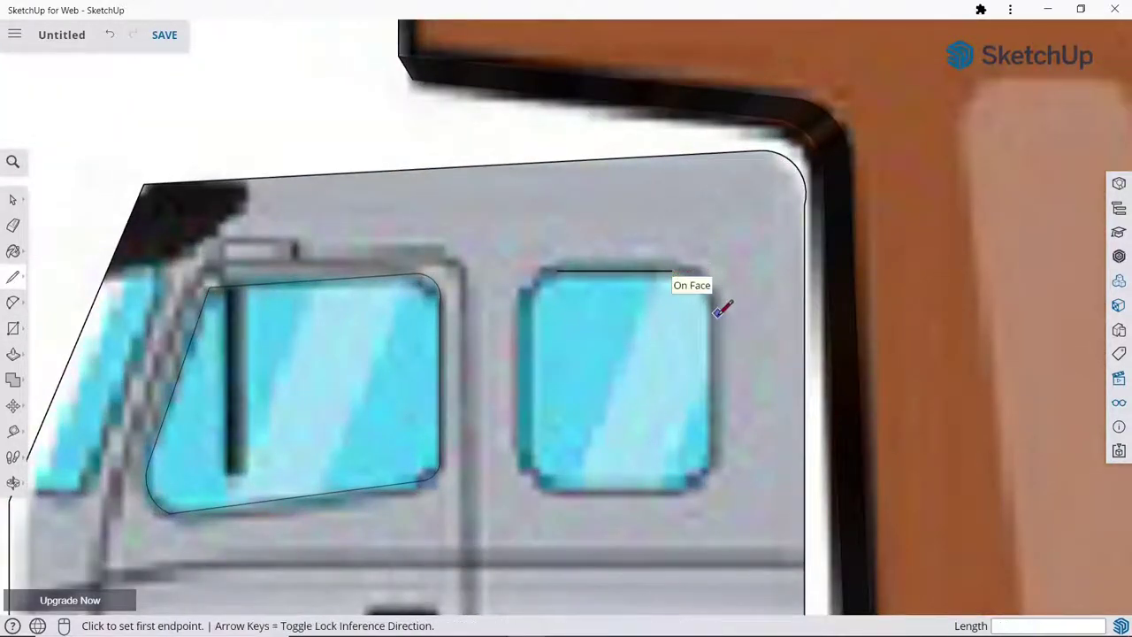
left_click(713, 306)
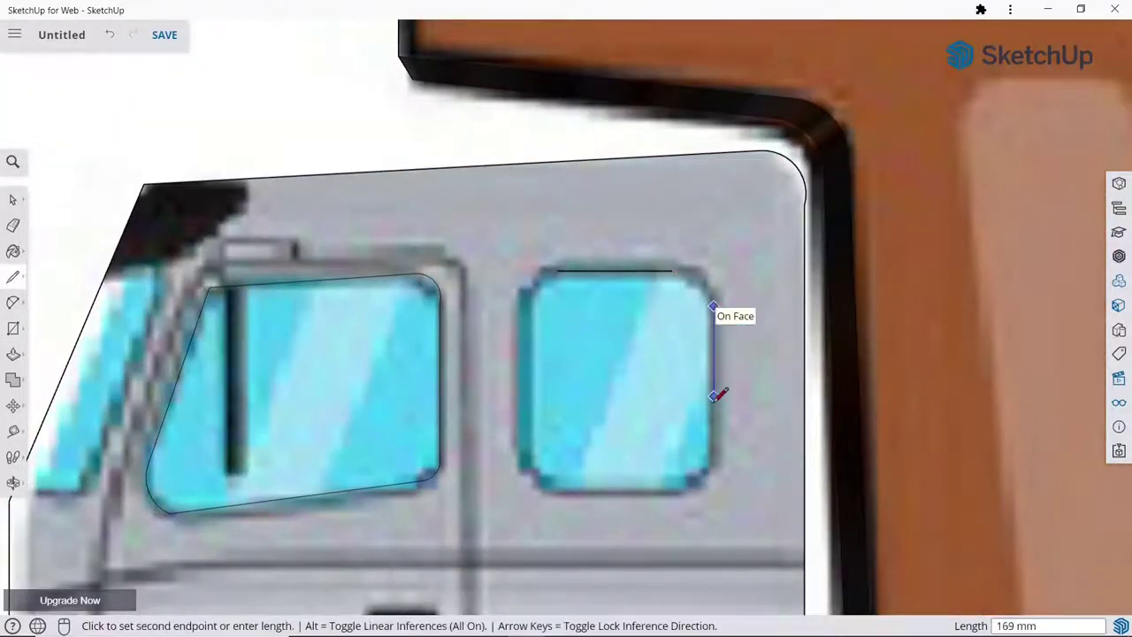
left_click(714, 459)
key("Escape")
Step: Add the rear window's bottom and left edges
left_click(687, 485)
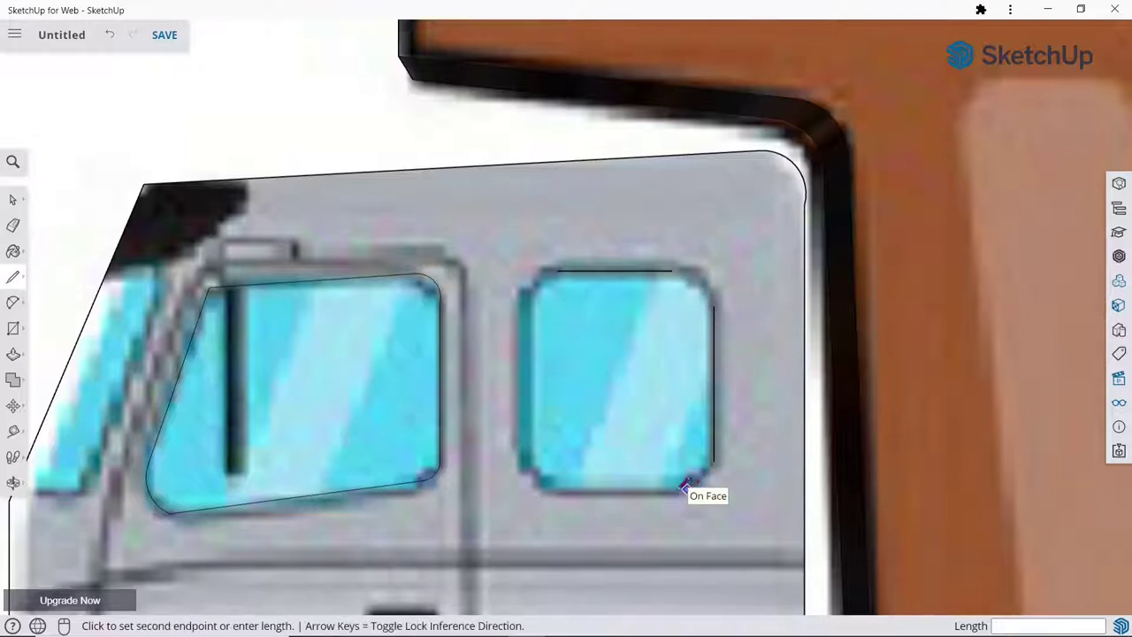
left_click(548, 487)
key("Escape")
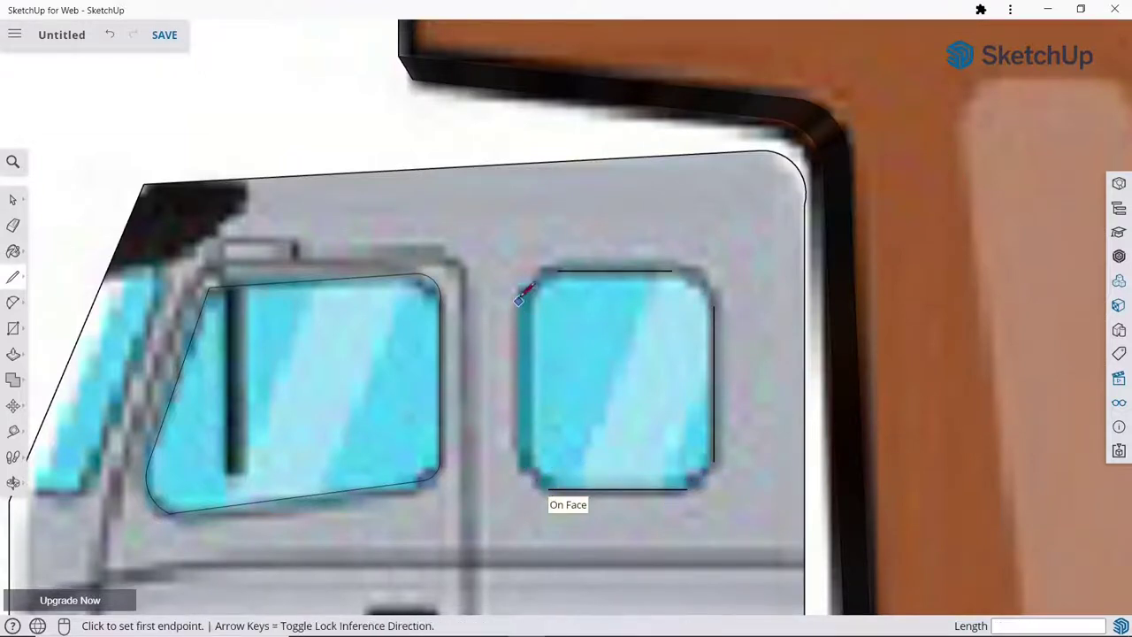
left_click(523, 284)
left_click(524, 461)
Step: Round the rear window's top-left corner with a 2 Point Arc
key("Escape")
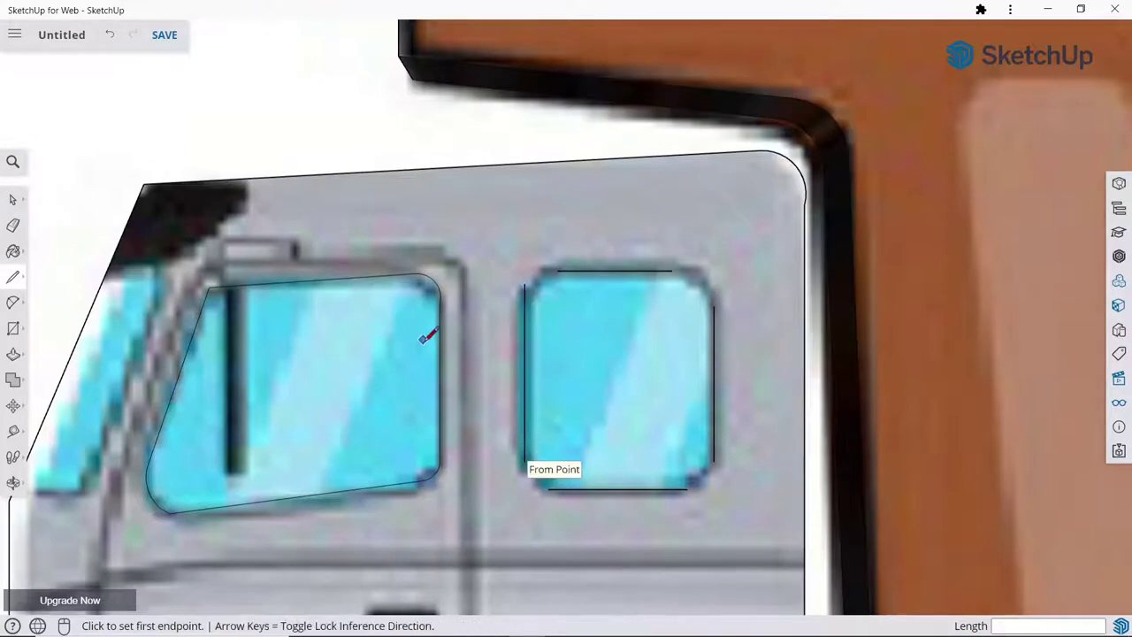
left_click(14, 302)
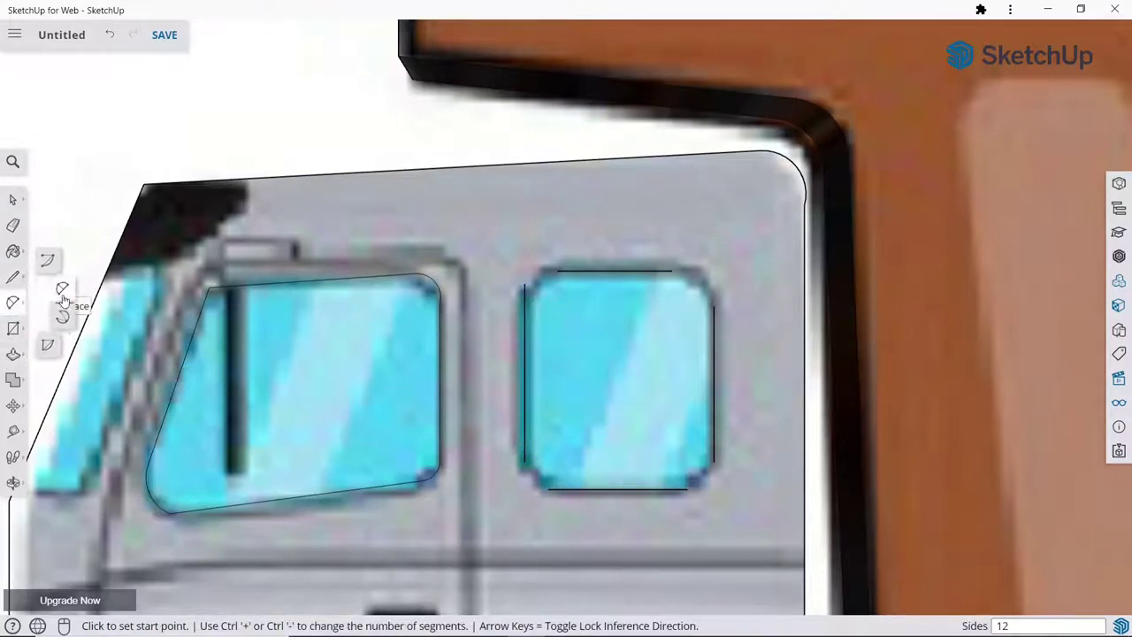
left_click(53, 292)
left_click(524, 284)
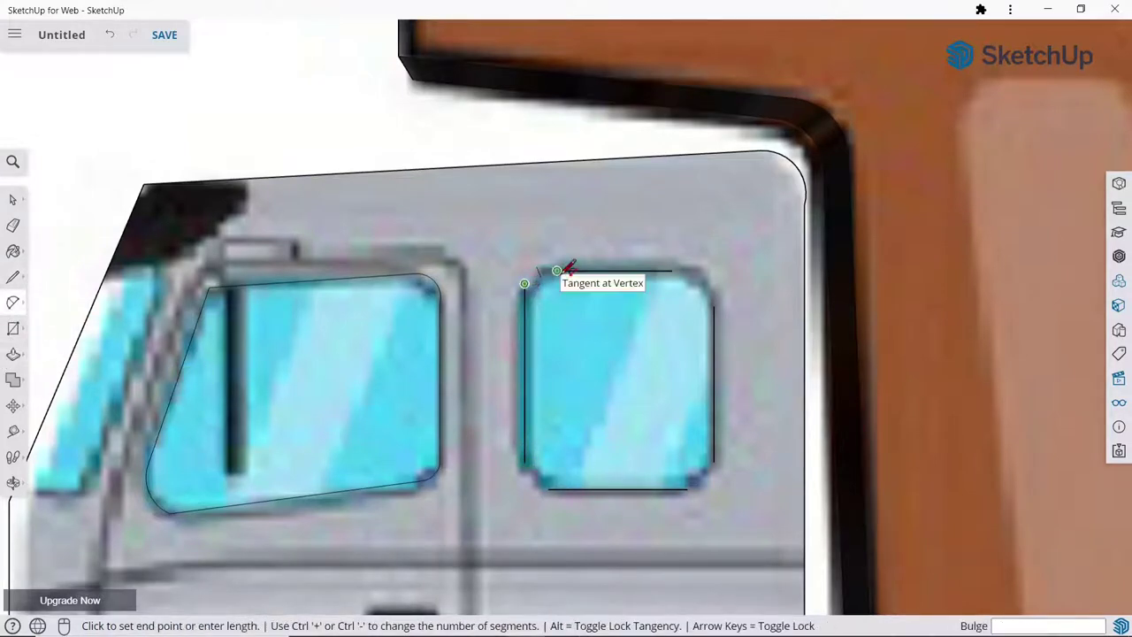
left_click(557, 270)
scroll(536, 276, "up", 3)
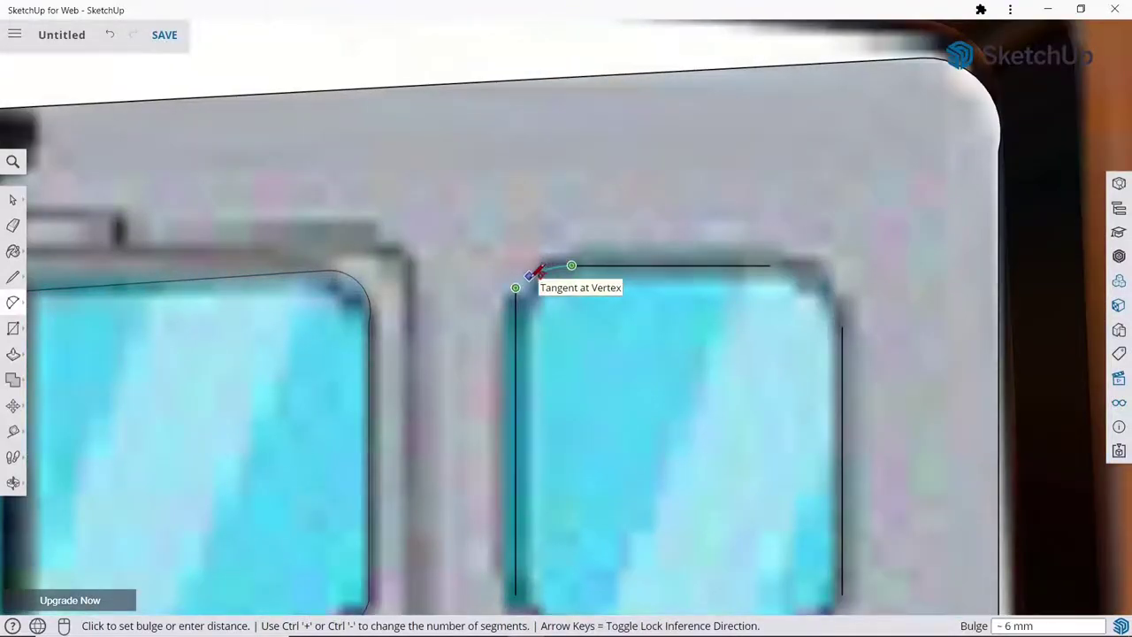
scroll(535, 273, "up", 2)
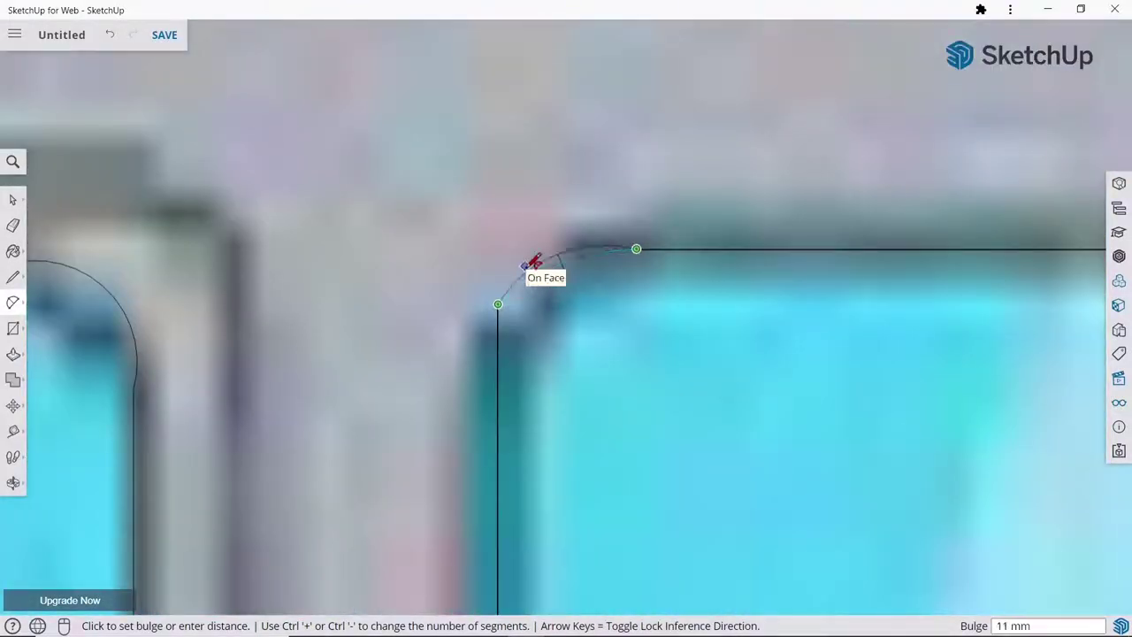
left_click(532, 264)
scroll(430, 318, "down", 3)
scroll(575, 295, "down", 3)
Step: Round the rear window's top-right, lower-right and lower-left corners with arcs
left_click(570, 294)
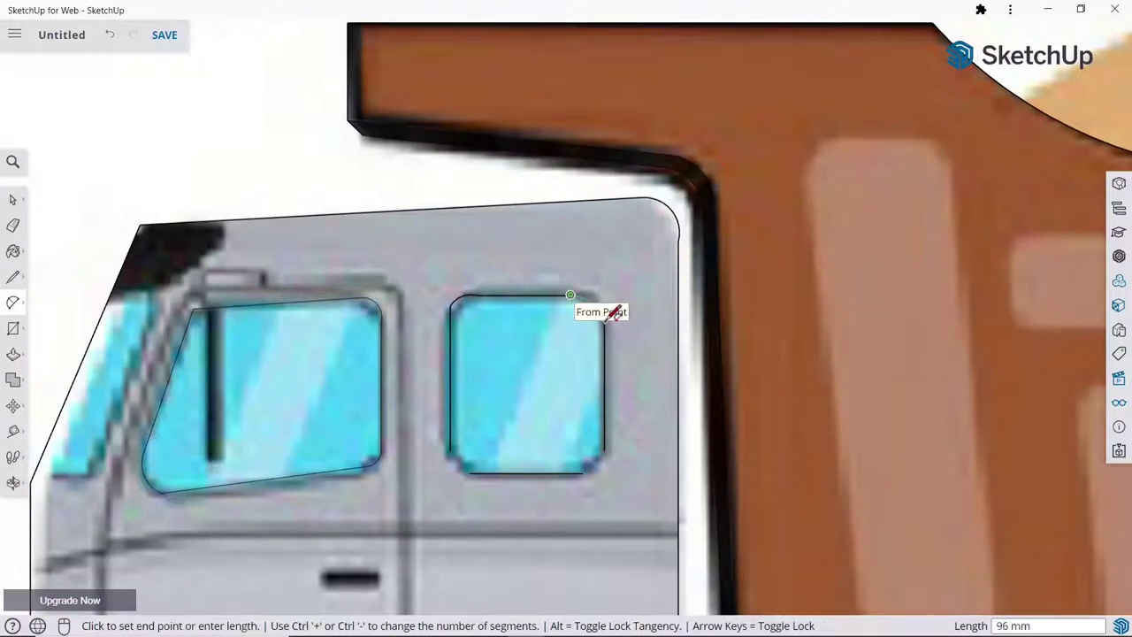
left_click(616, 317)
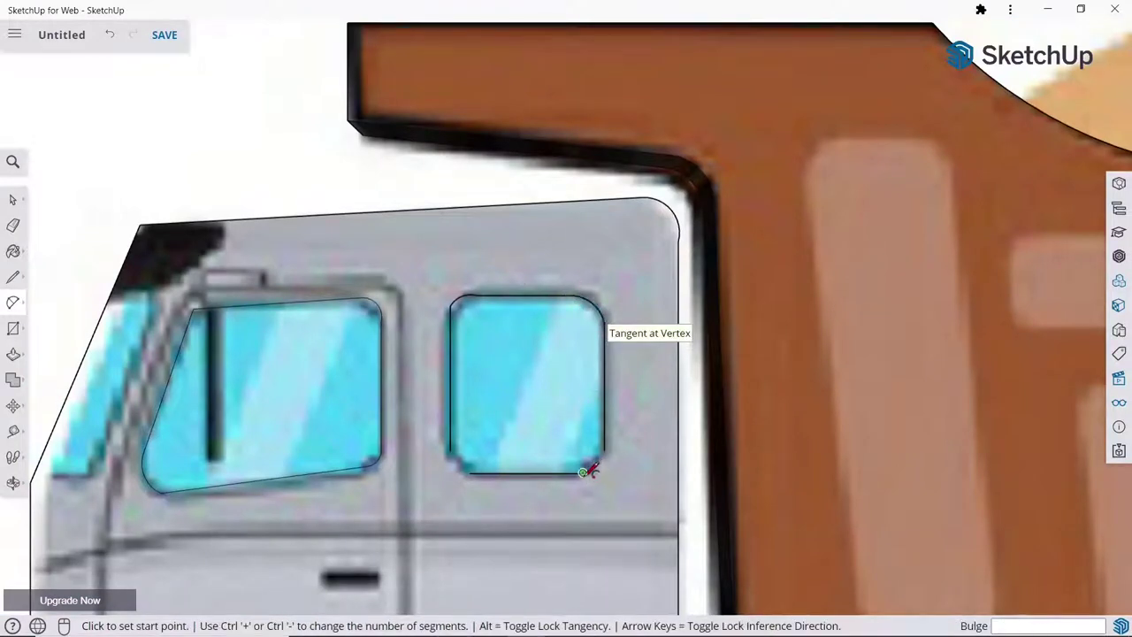
left_click(585, 470)
left_click(606, 446)
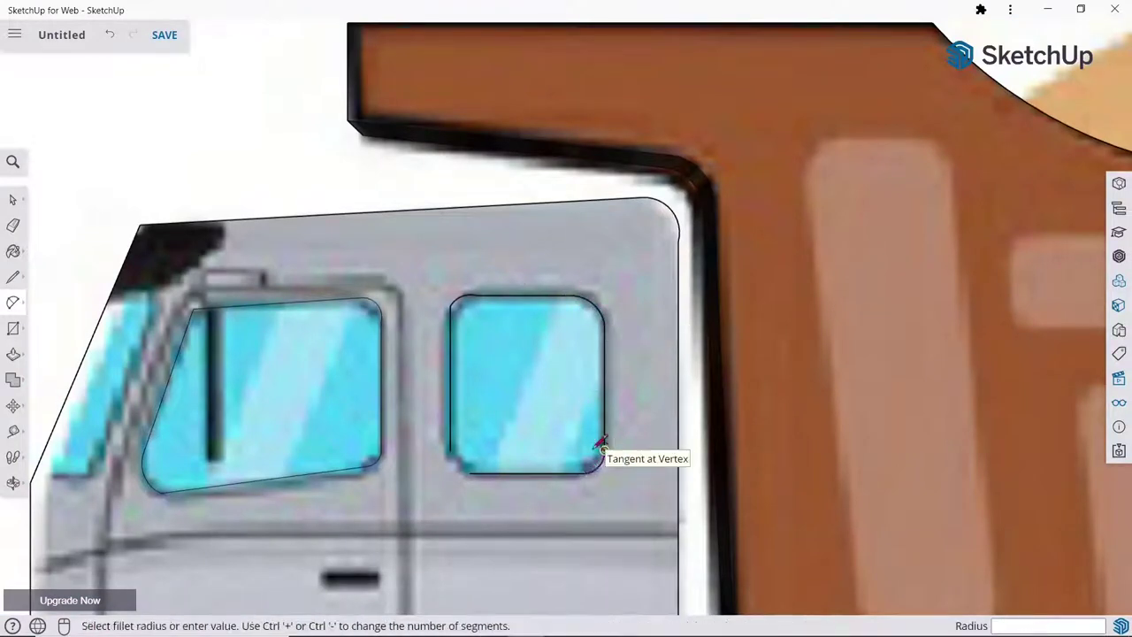
left_click(450, 449)
left_click(475, 469)
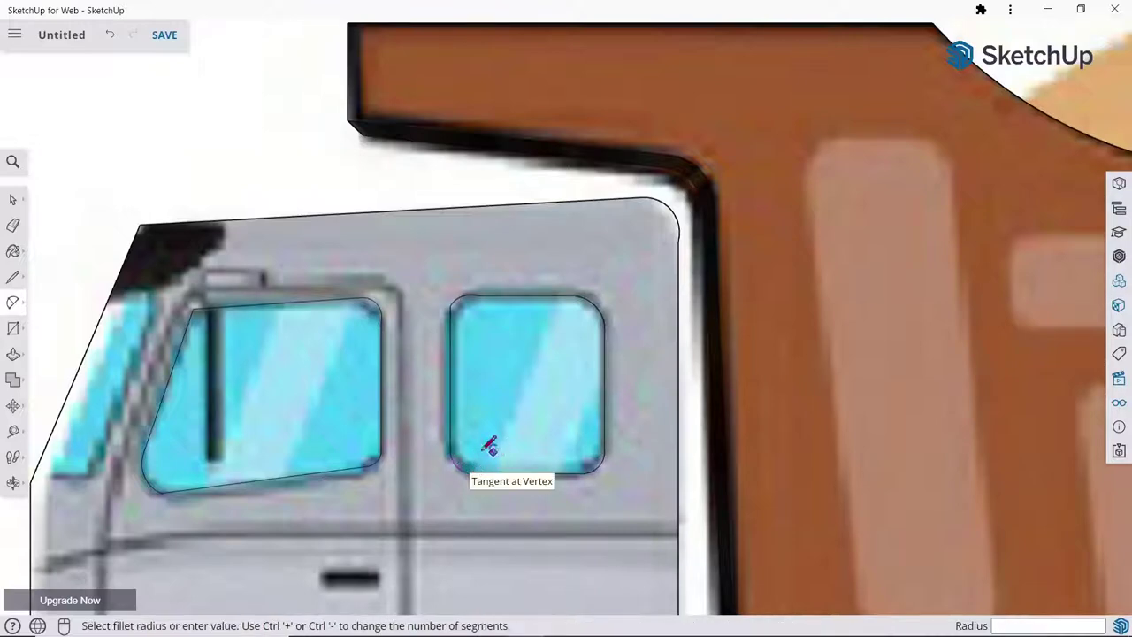
scroll(538, 353, "down", 3)
scroll(541, 375, "down", 2)
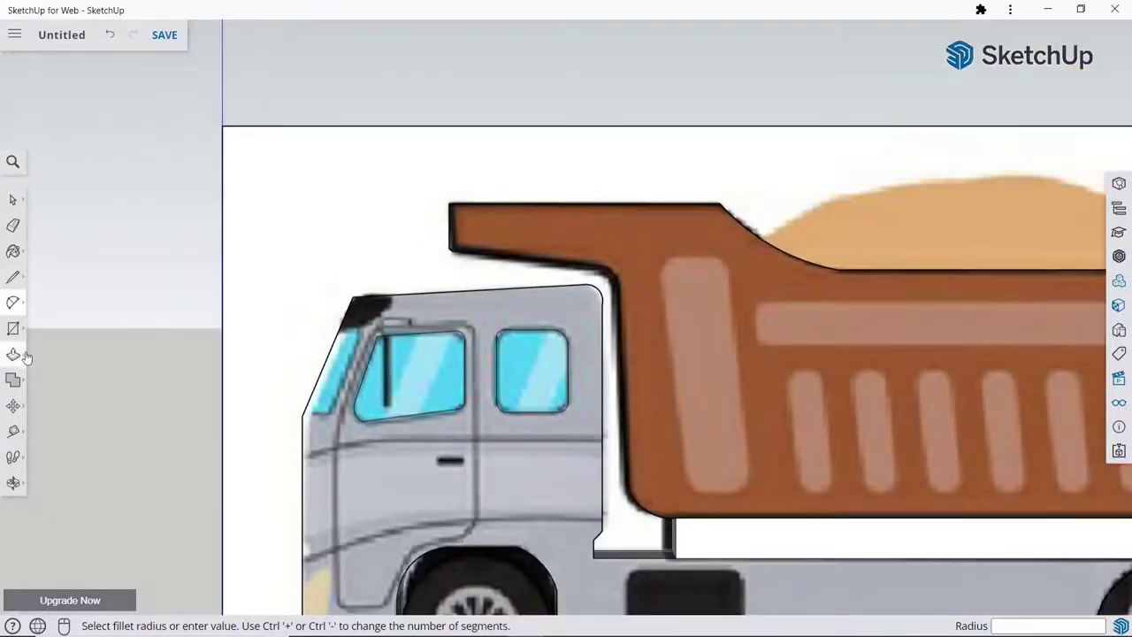
Step: Push the front and rear window faces 30 mm into the cab
left_click(24, 354)
middle_click_drag(773, 378, 477, 344)
type("30")
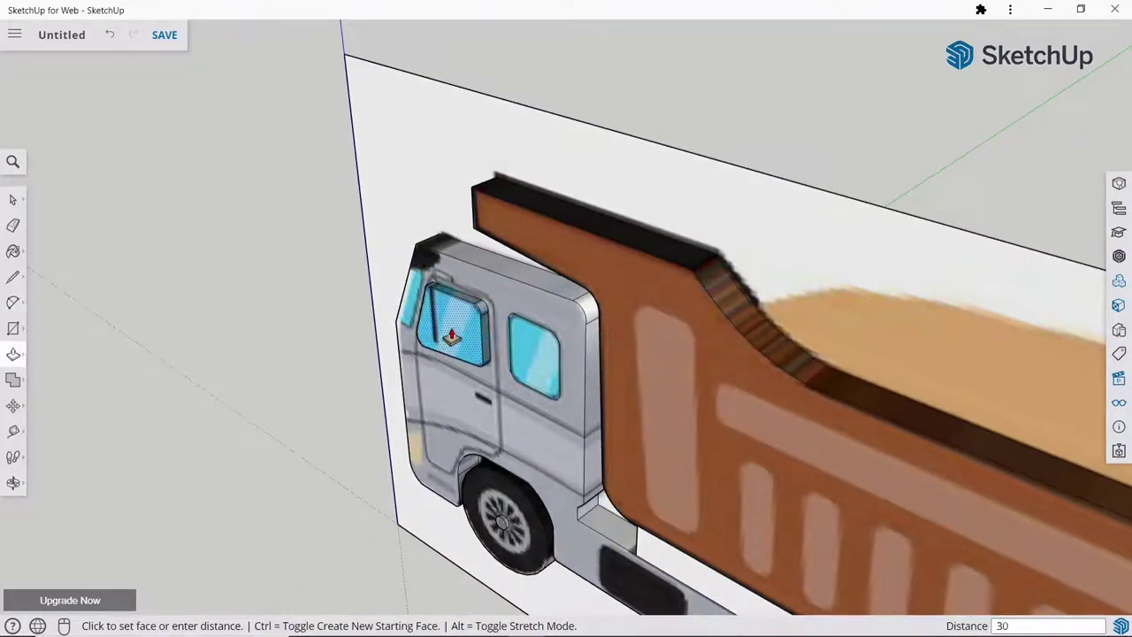
key("Return")
left_click(527, 334)
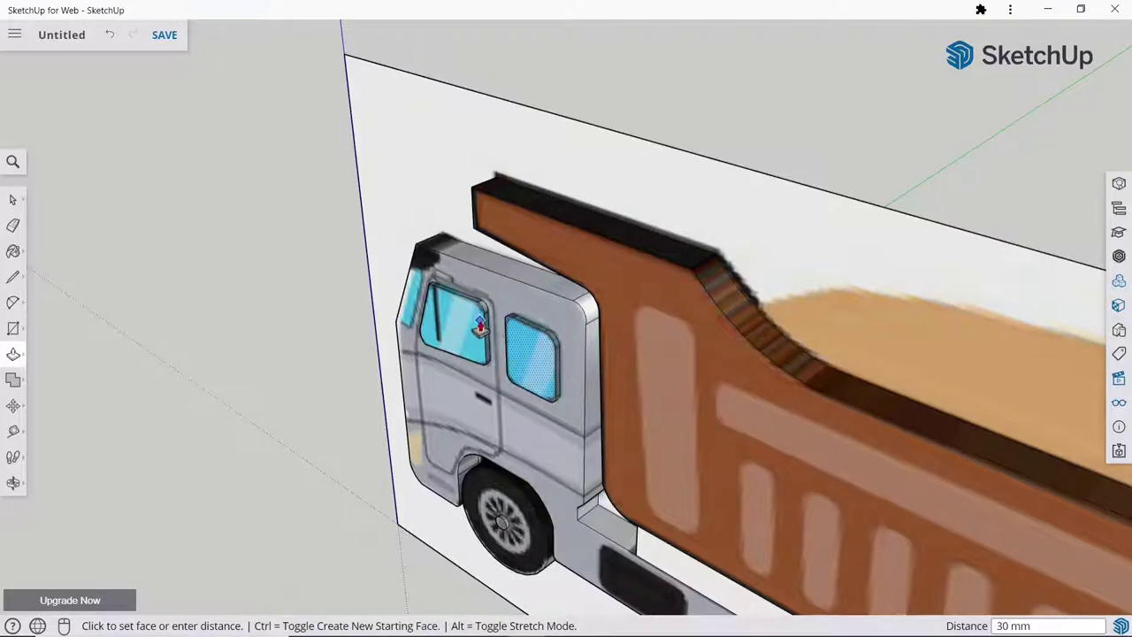
left_click(478, 327)
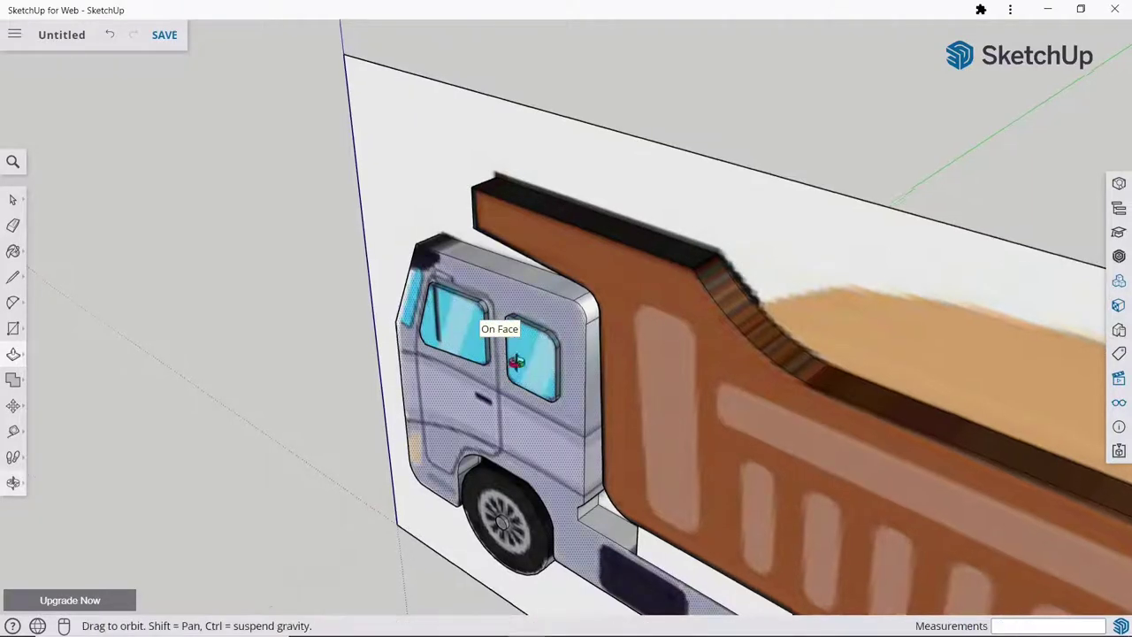
Step: Return the camera to the flat side standard view of the truck
middle_click_drag(493, 324, 460, 336)
left_click(1119, 380)
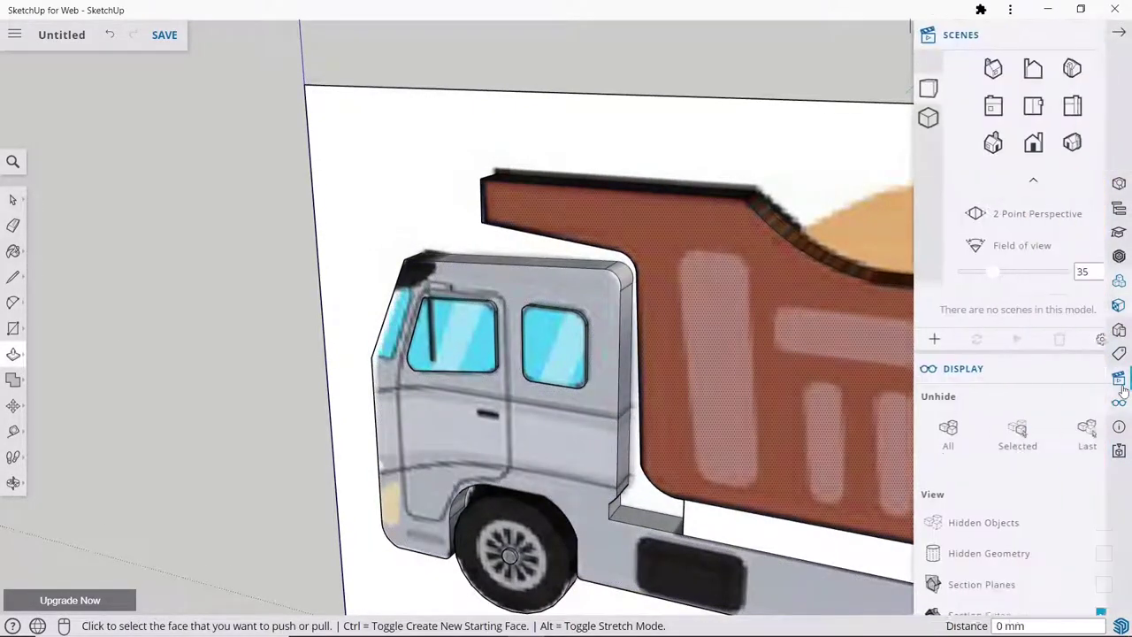
left_click(1006, 146)
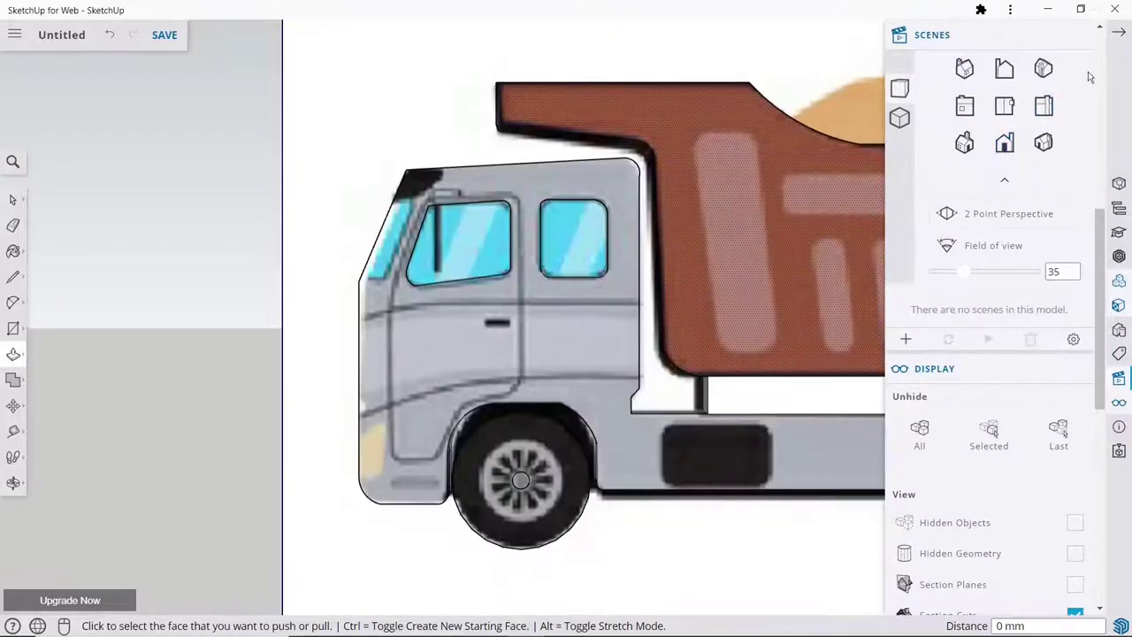
left_click(1118, 33)
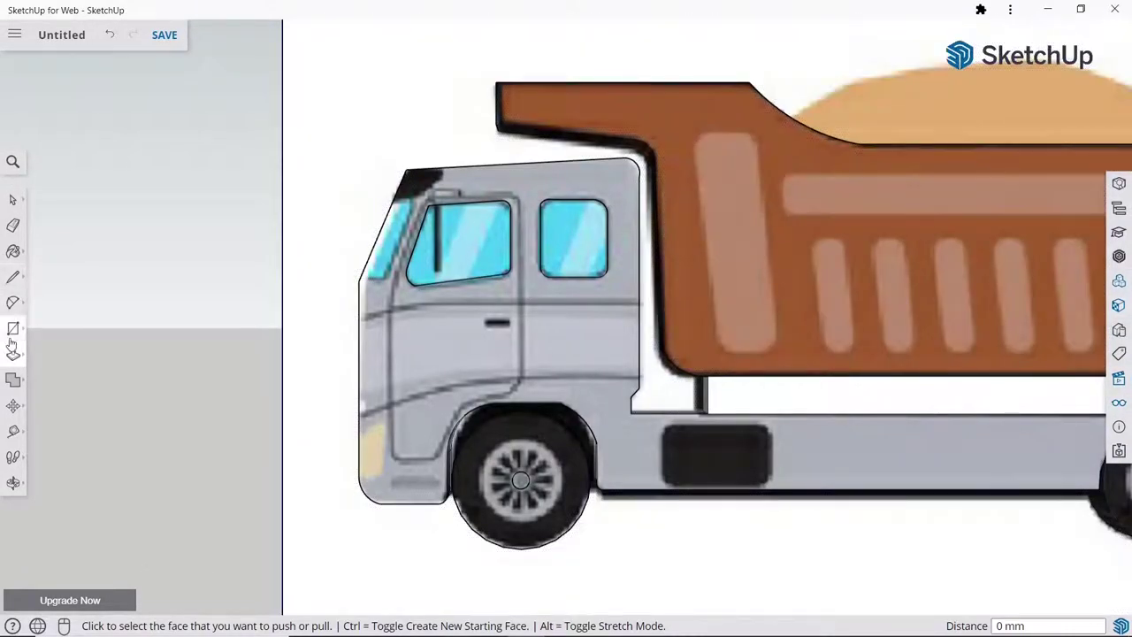
left_click(14, 276)
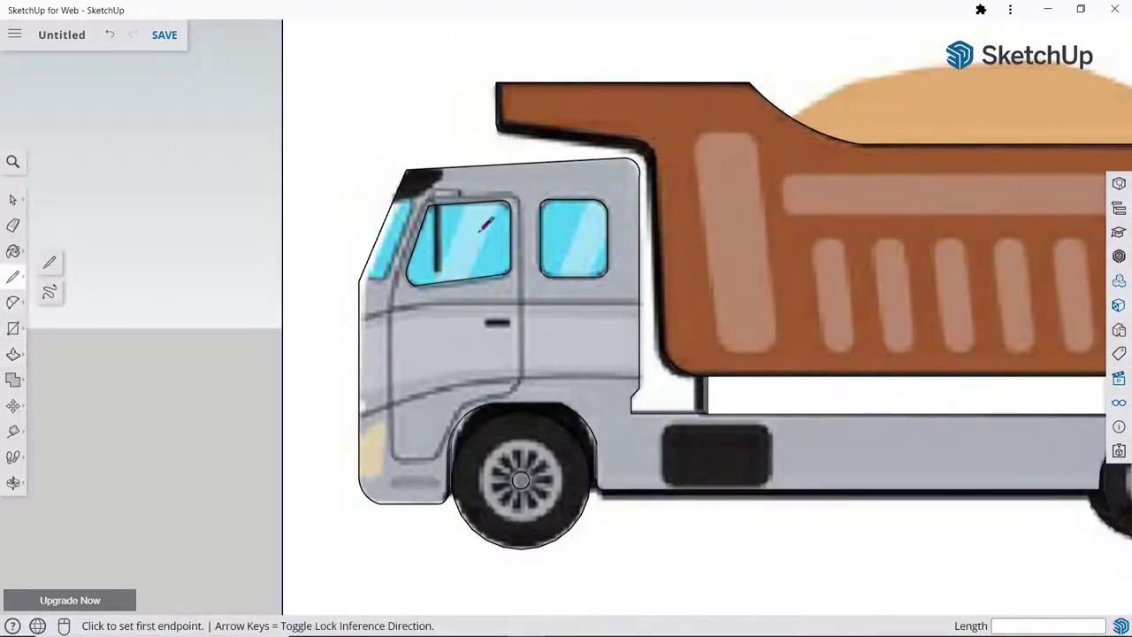
Step: Draw lines for the door's front edge, top edge and rear edge down to the crease
scroll(535, 169, "up", 2)
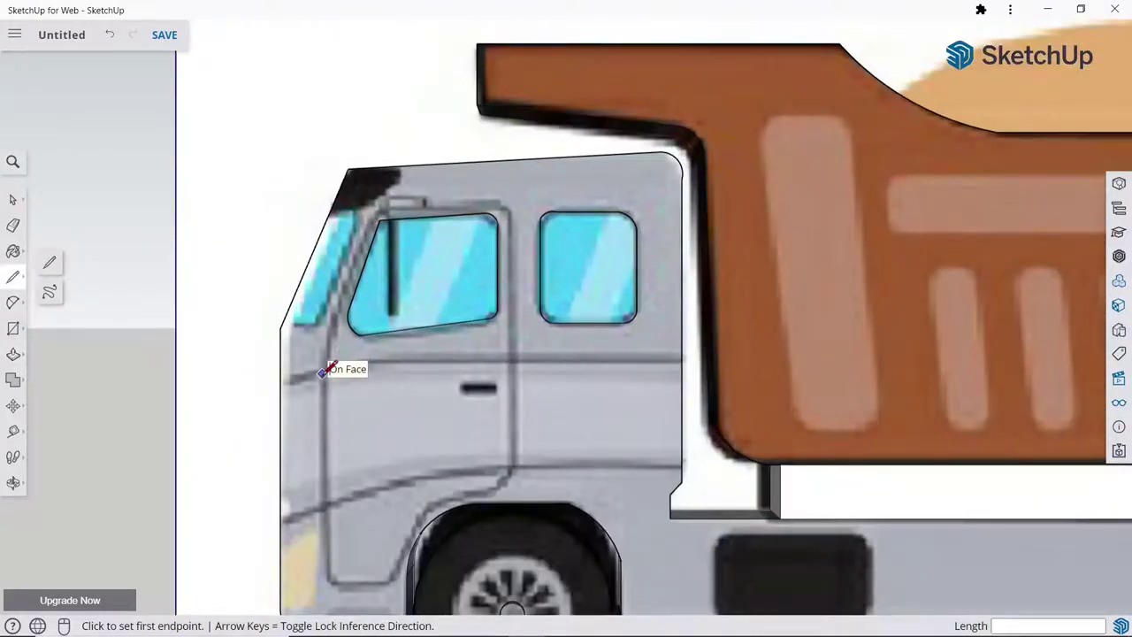
left_click(321, 373)
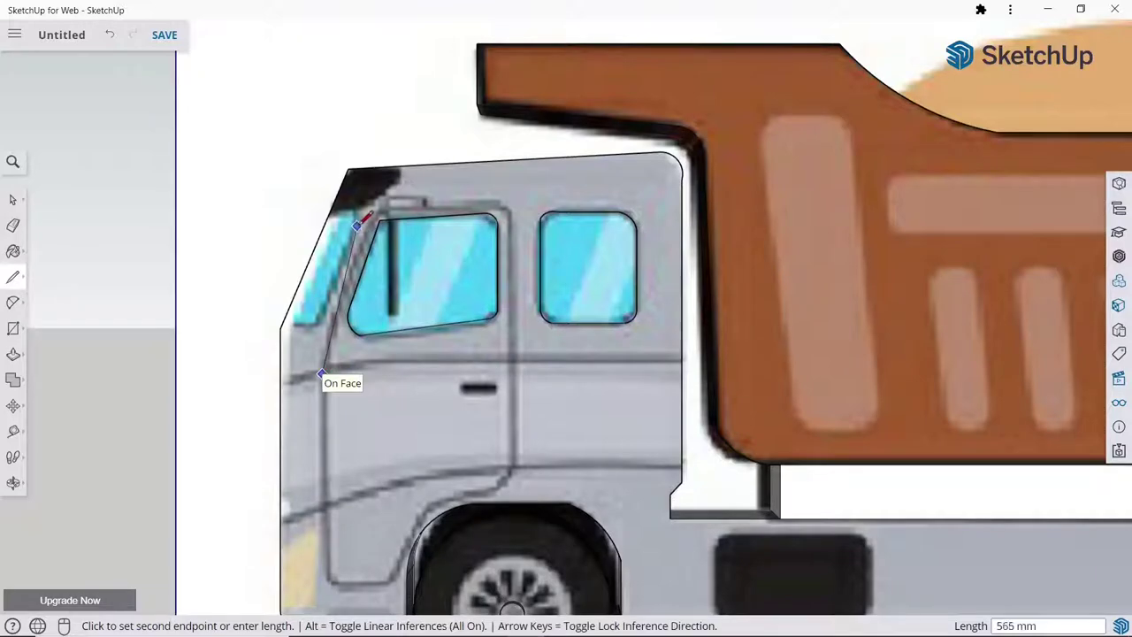
scroll(373, 209, "up", 3)
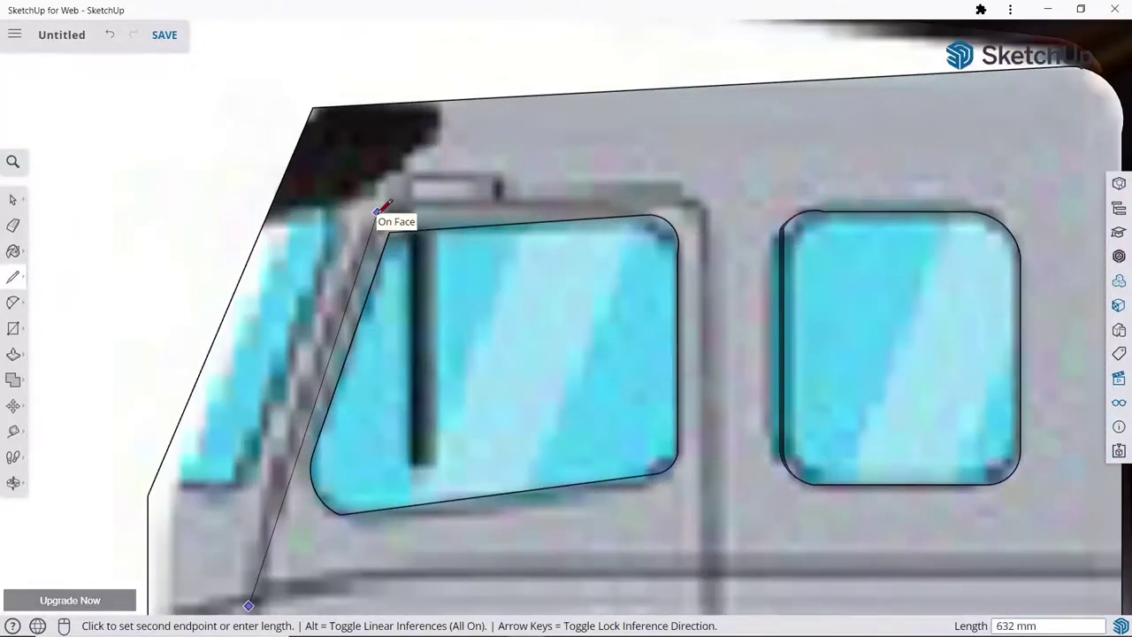
left_click(378, 213)
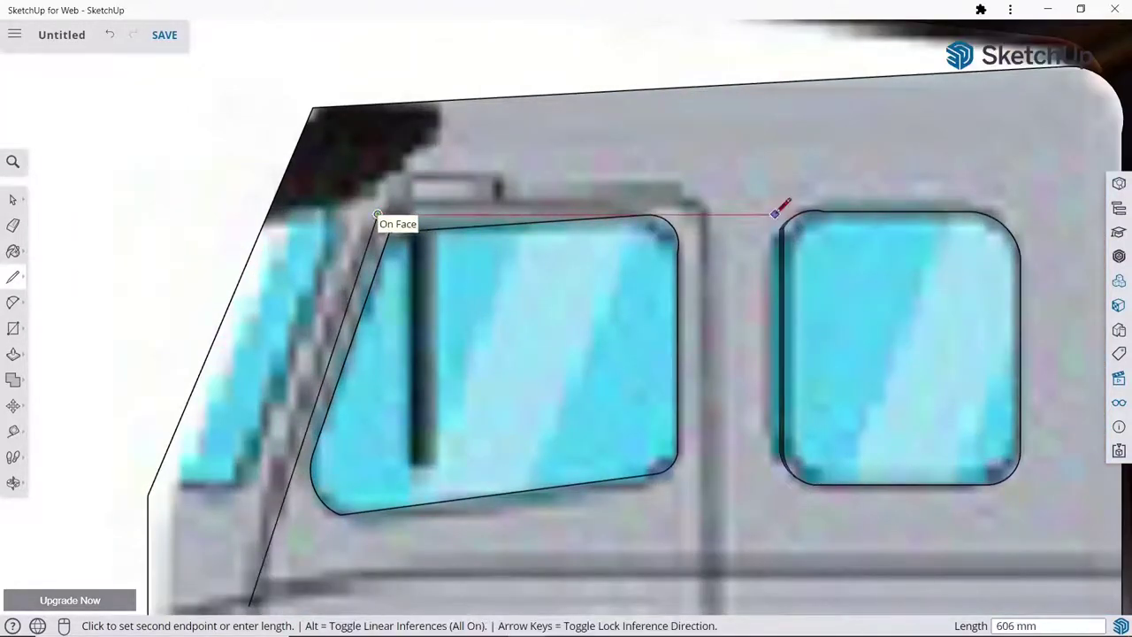
left_click(682, 189)
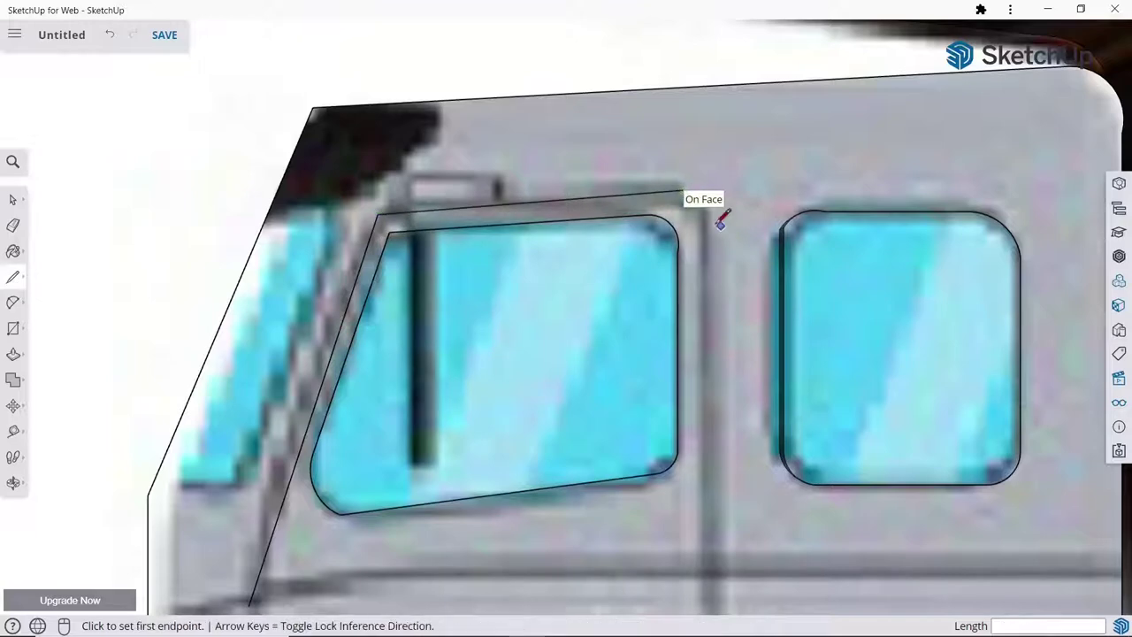
left_click(708, 215)
scroll(707, 216, "down", 3)
scroll(711, 447, "up", 2)
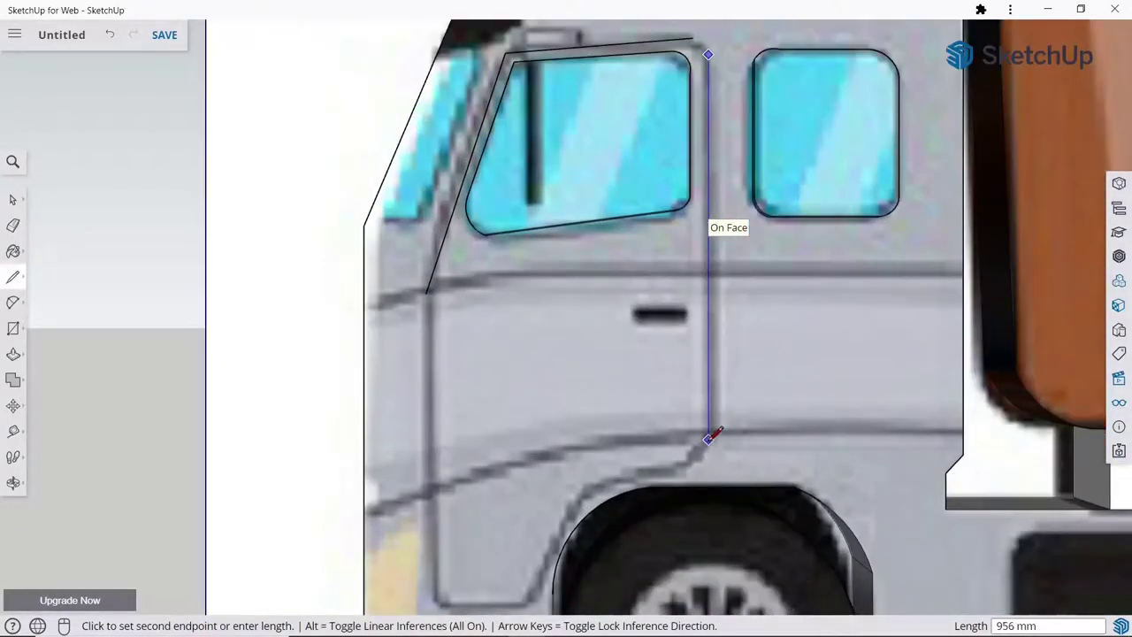
left_click(708, 434)
scroll(478, 373, "down", 2)
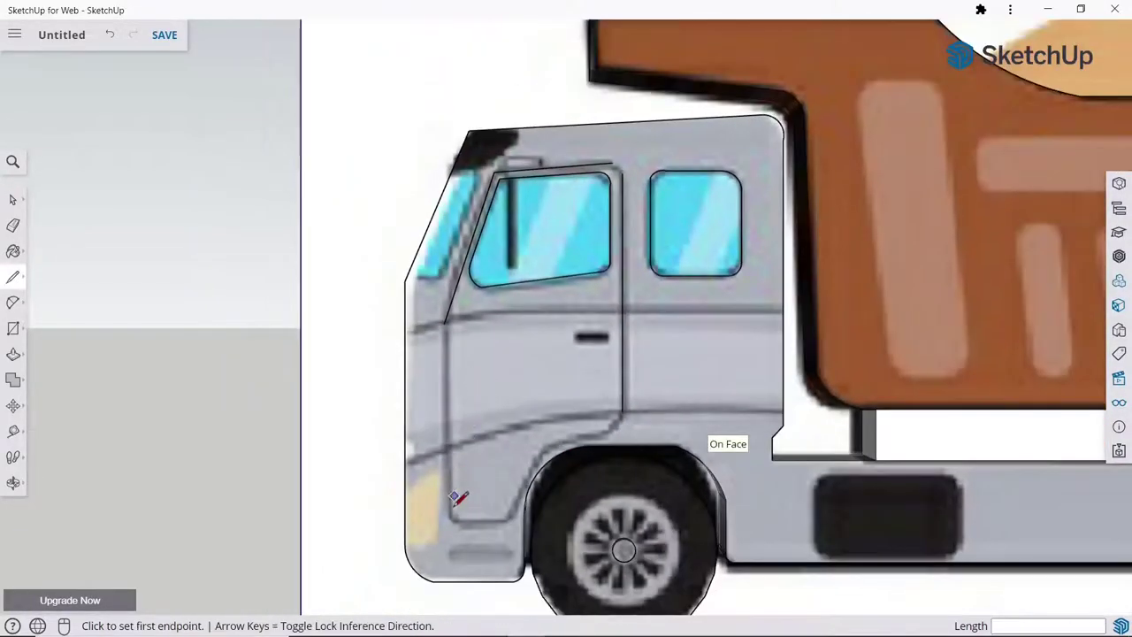
Step: Add the lower front door edge and the door's bottom edge
left_click(444, 323)
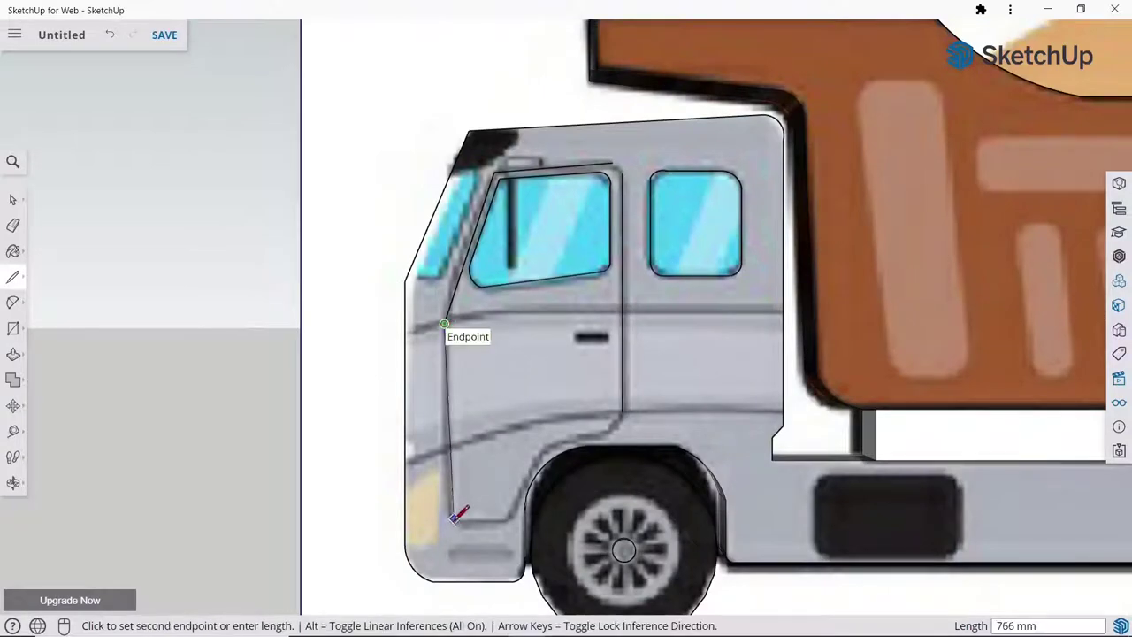
scroll(454, 517, "up", 2)
scroll(457, 508, "up", 1)
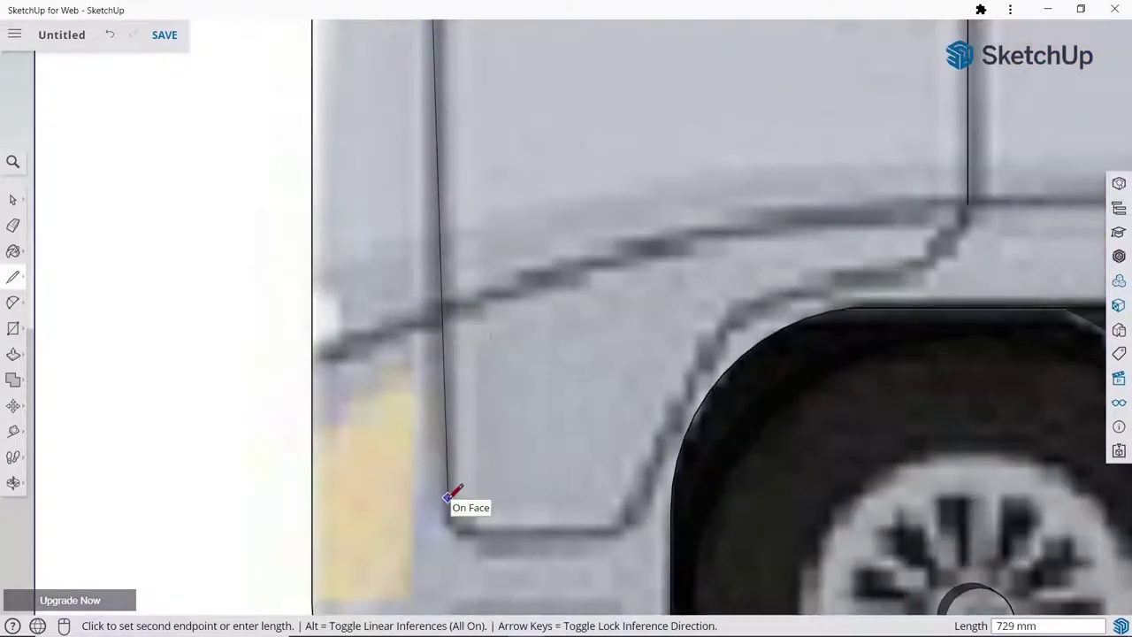
left_click(448, 496)
key("Escape")
left_click(474, 536)
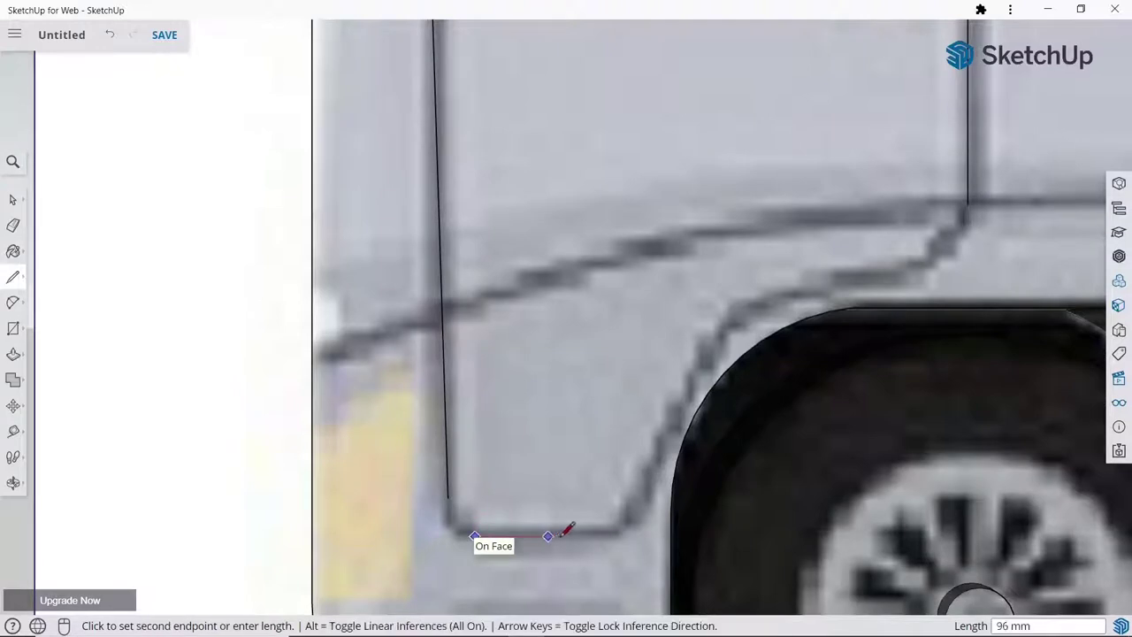
left_click(611, 534)
key("Escape")
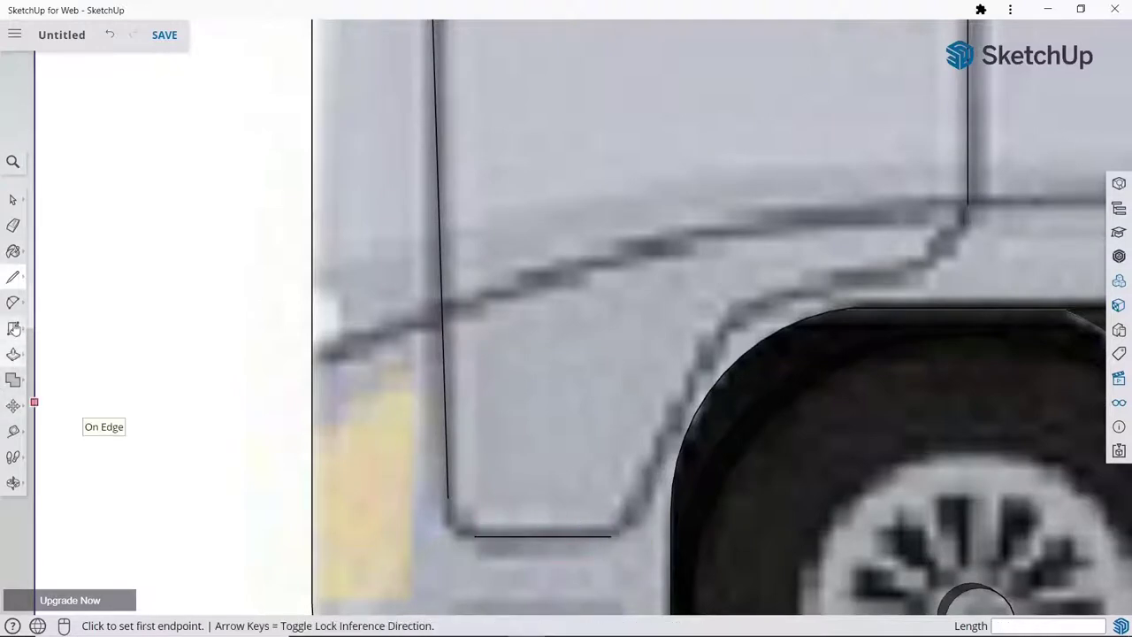
left_click(13, 302)
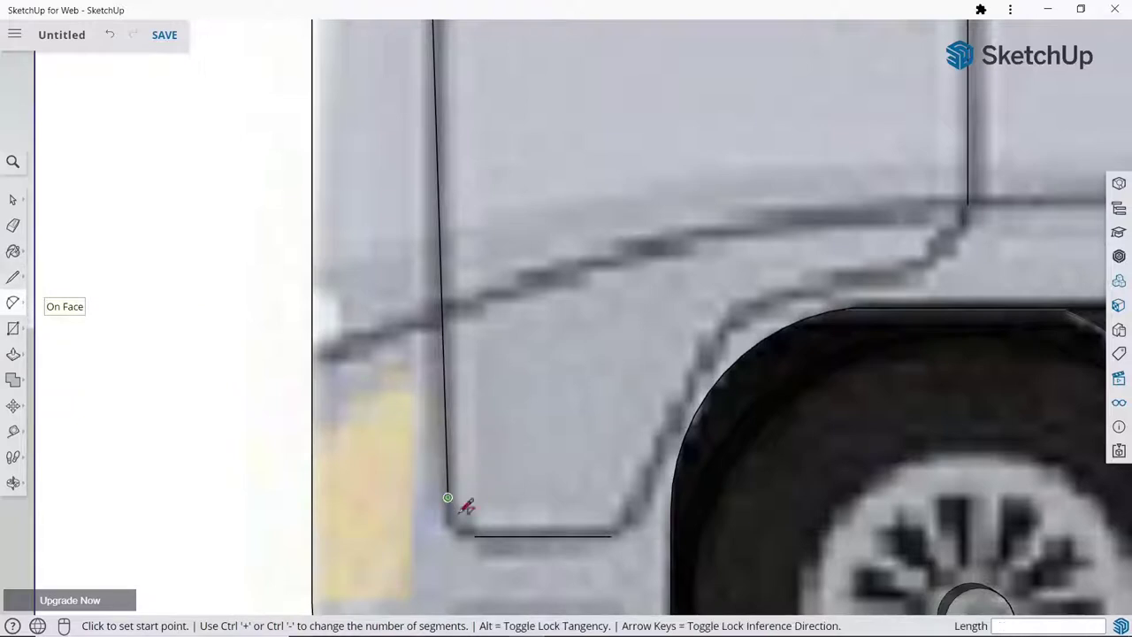
Step: Round the door's lower-front corner with an arc
left_click(447, 497)
left_click(474, 535)
left_click(465, 524)
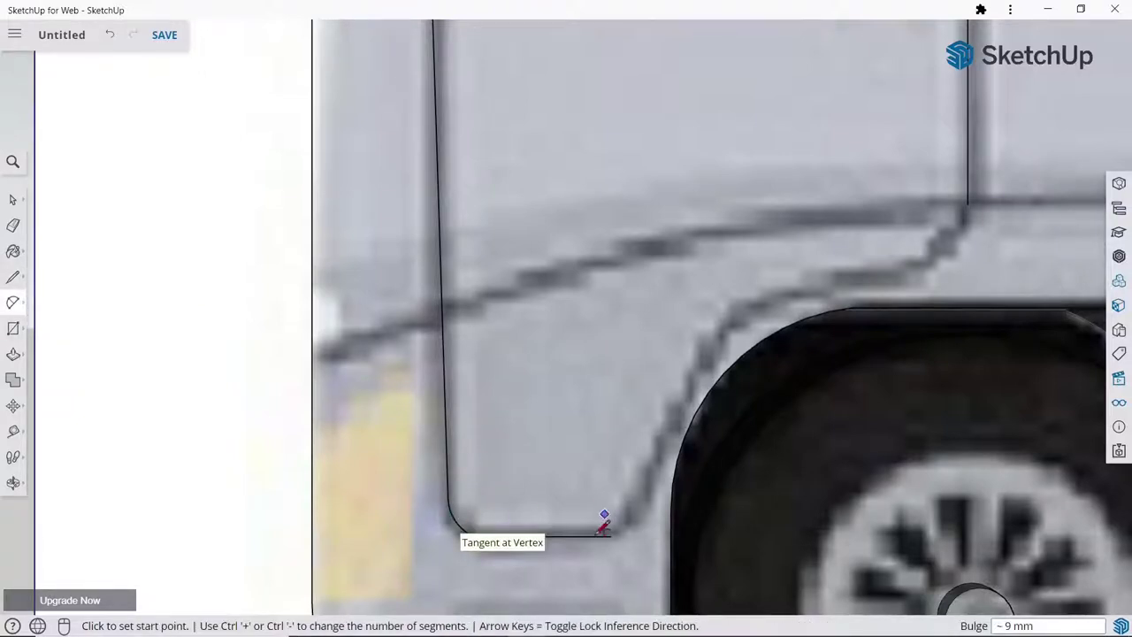
scroll(604, 528, "down", 5)
scroll(782, 53, "up", 3)
scroll(707, 98, "up", 3)
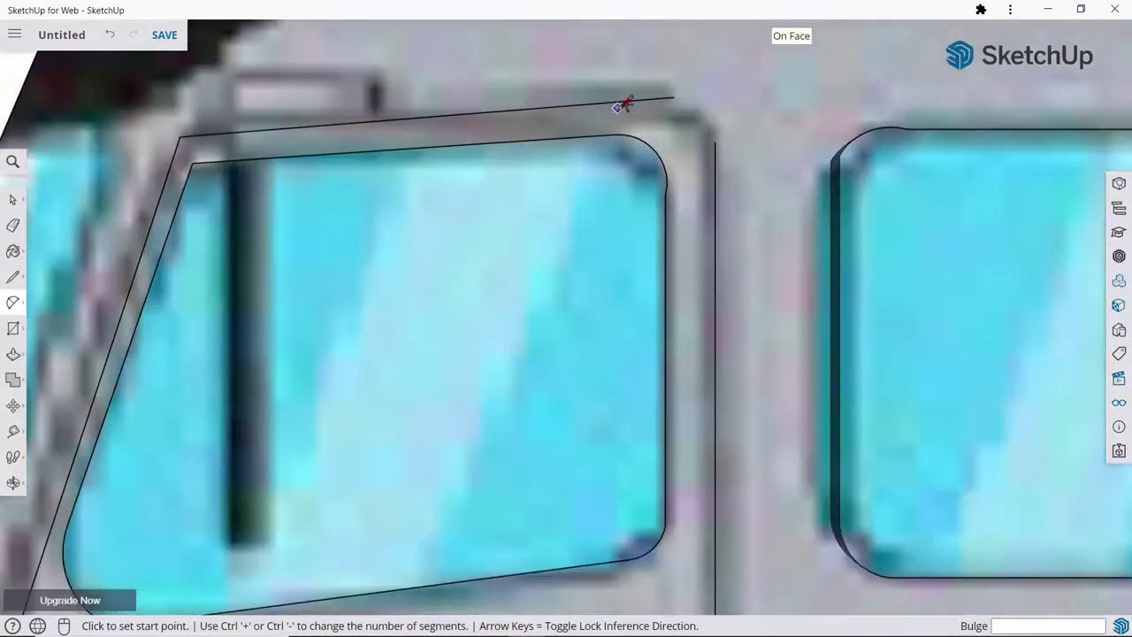
Step: Round the door's top-rear and lower-rear corners with arcs
left_click(674, 98)
left_click(714, 142)
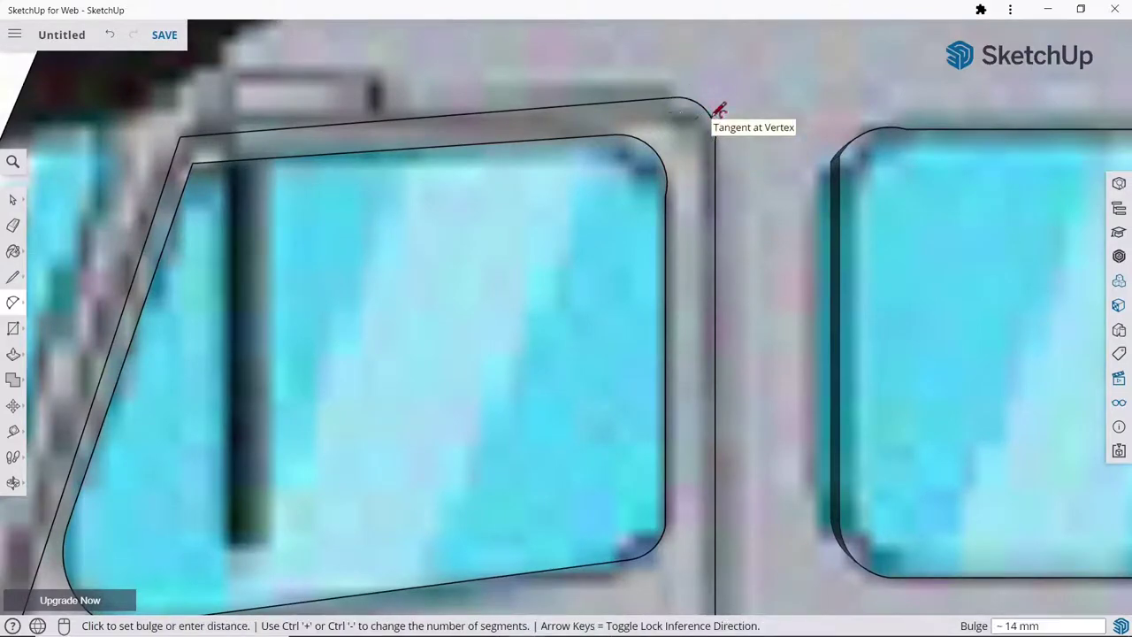
left_click(718, 110)
scroll(647, 128, "down", 3)
scroll(687, 464, "down", 2)
scroll(568, 455, "up", 5)
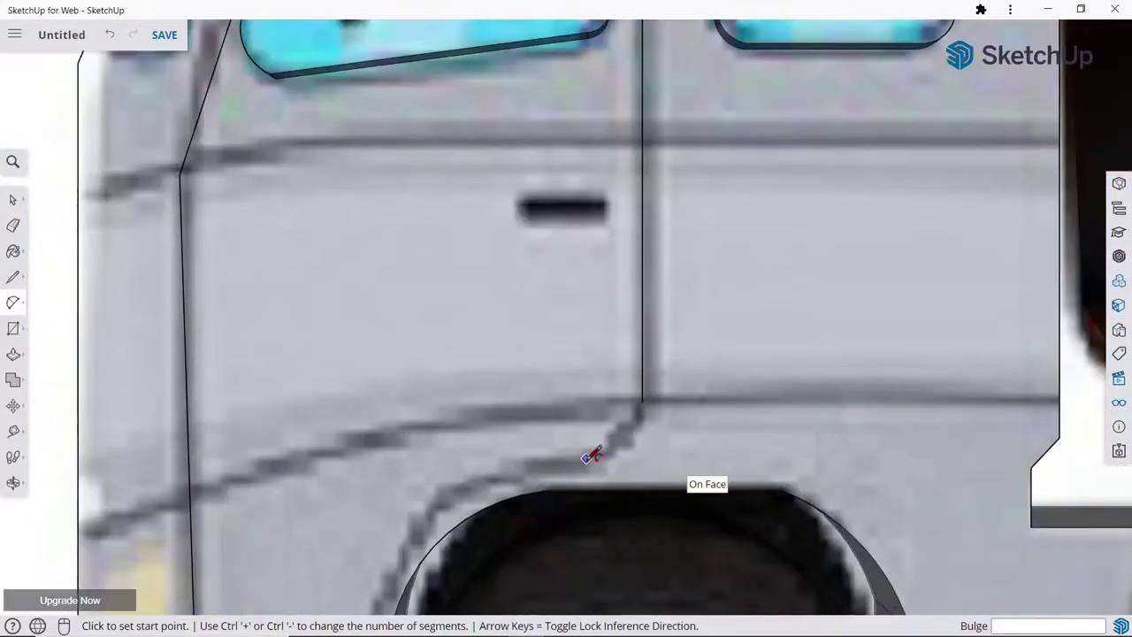
left_click(585, 458)
left_click(643, 400)
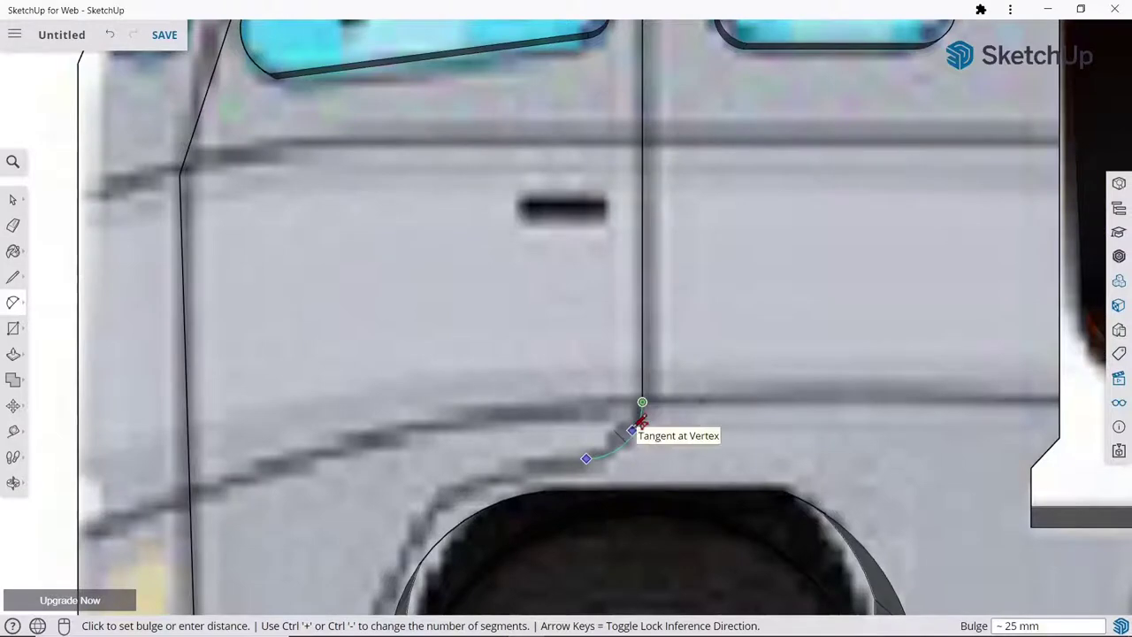
left_click(636, 413)
scroll(624, 387, "down", 1)
scroll(624, 387, "down", 2)
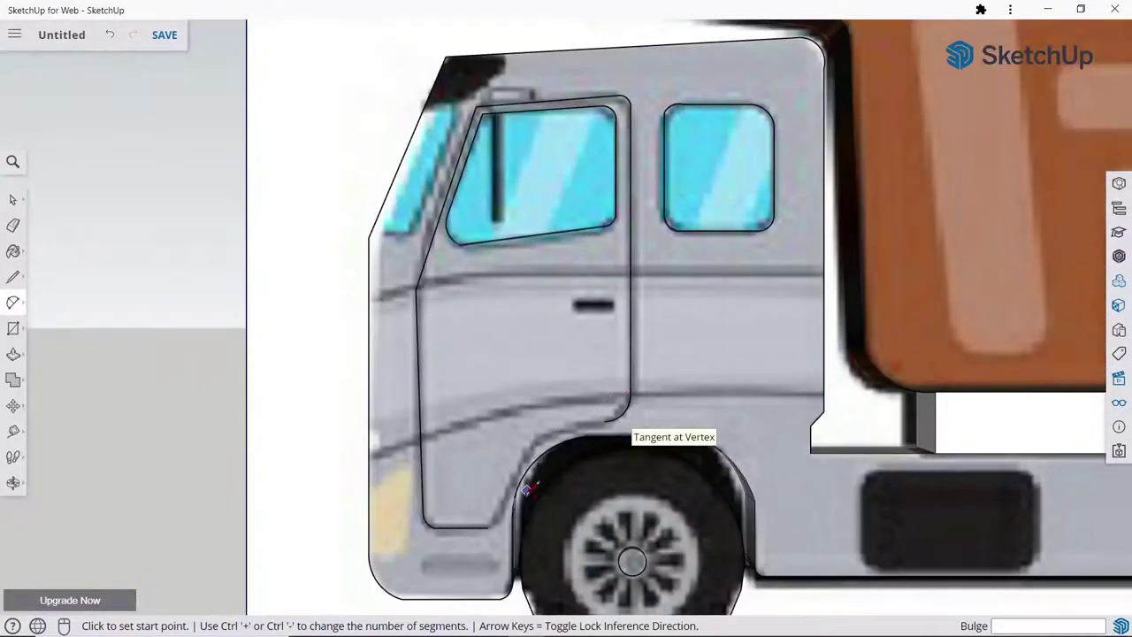
Step: Trace two arcs along the wheel arch up to the door's rear edge corner
left_click(489, 526)
scroll(513, 483, "up", 2)
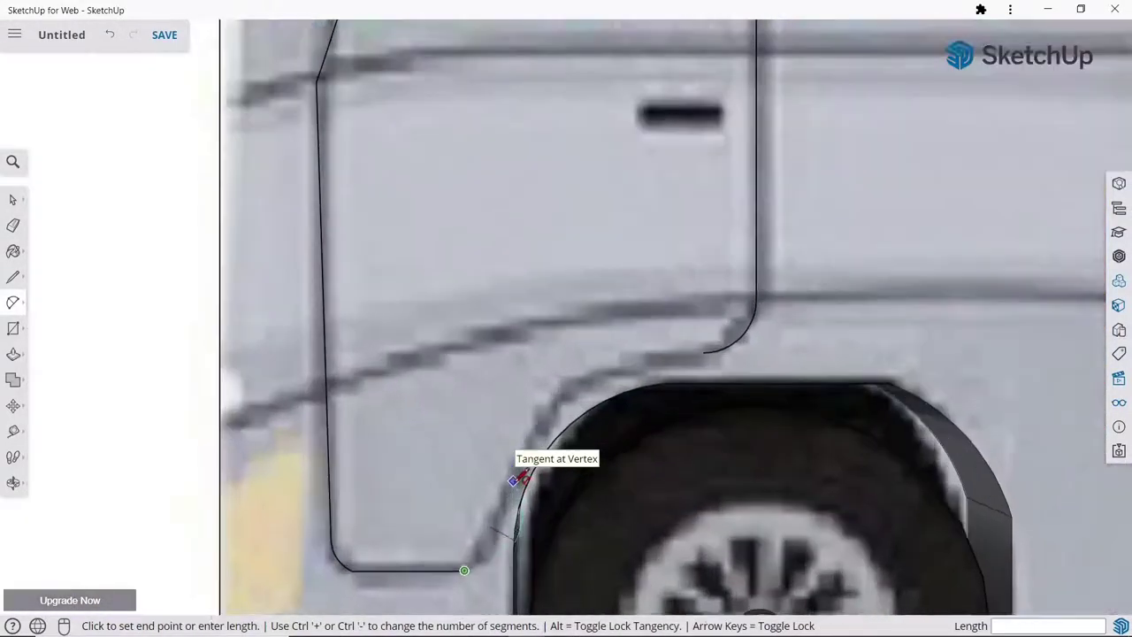
scroll(518, 478, "up", 1)
left_click(562, 400)
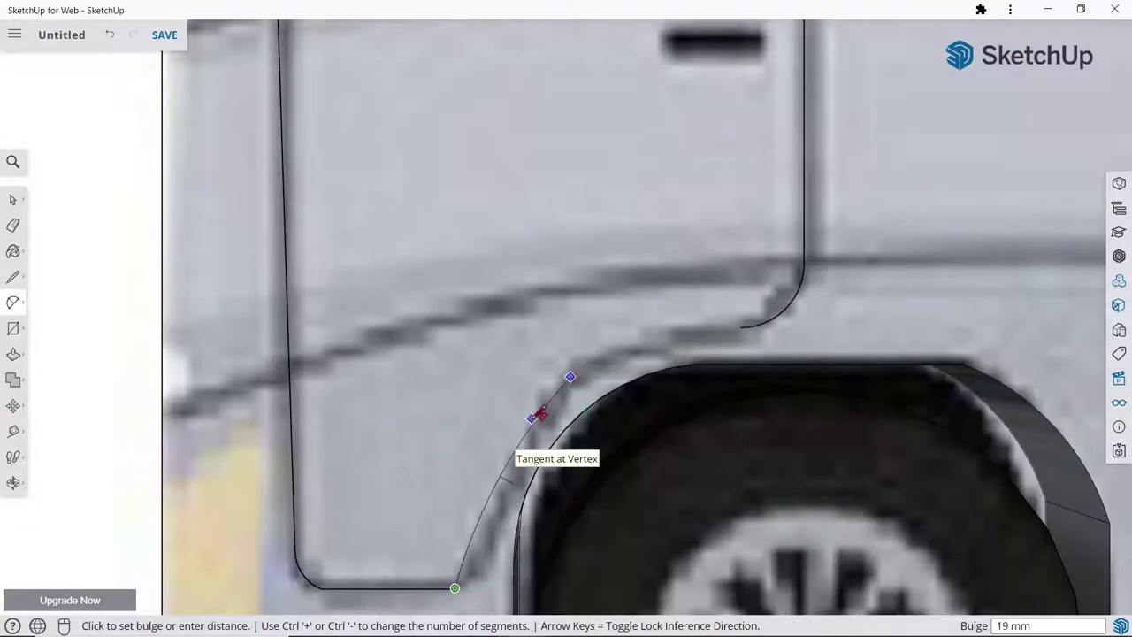
left_click(540, 412)
left_click(570, 376)
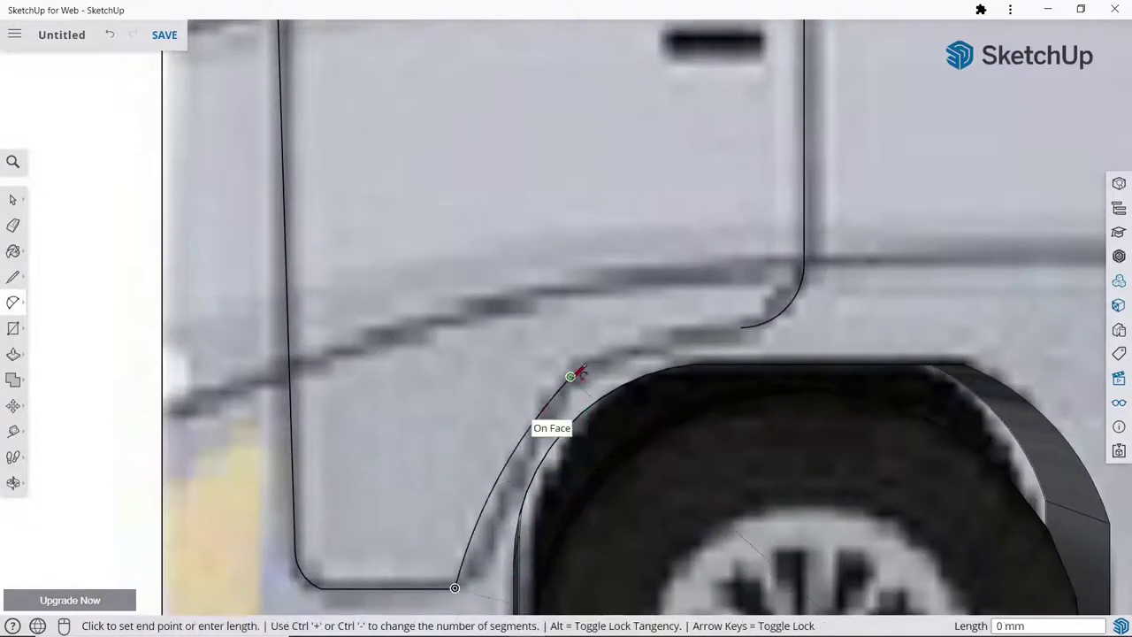
left_click(741, 327)
left_click(701, 329)
scroll(533, 379, "down", 2)
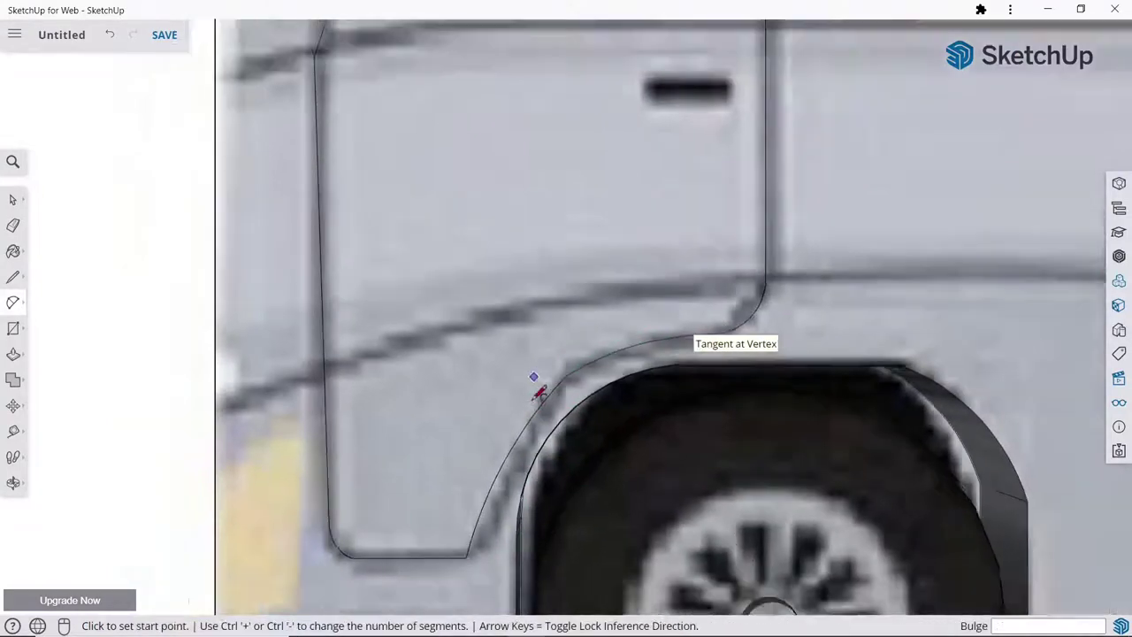
scroll(533, 385, "down", 3)
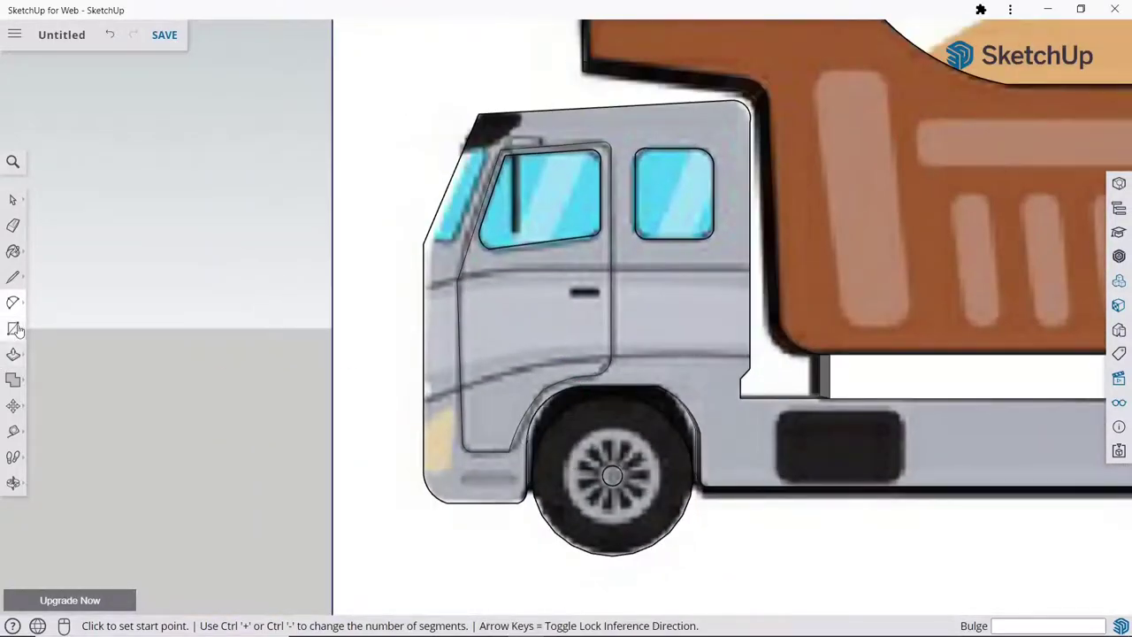
Step: Extrude the door panel face 20 mm out from the cab side
left_click(14, 353)
left_click(51, 353)
left_click_drag(221, 424, 308, 497)
key("p")
scroll(308, 497, "up", 3)
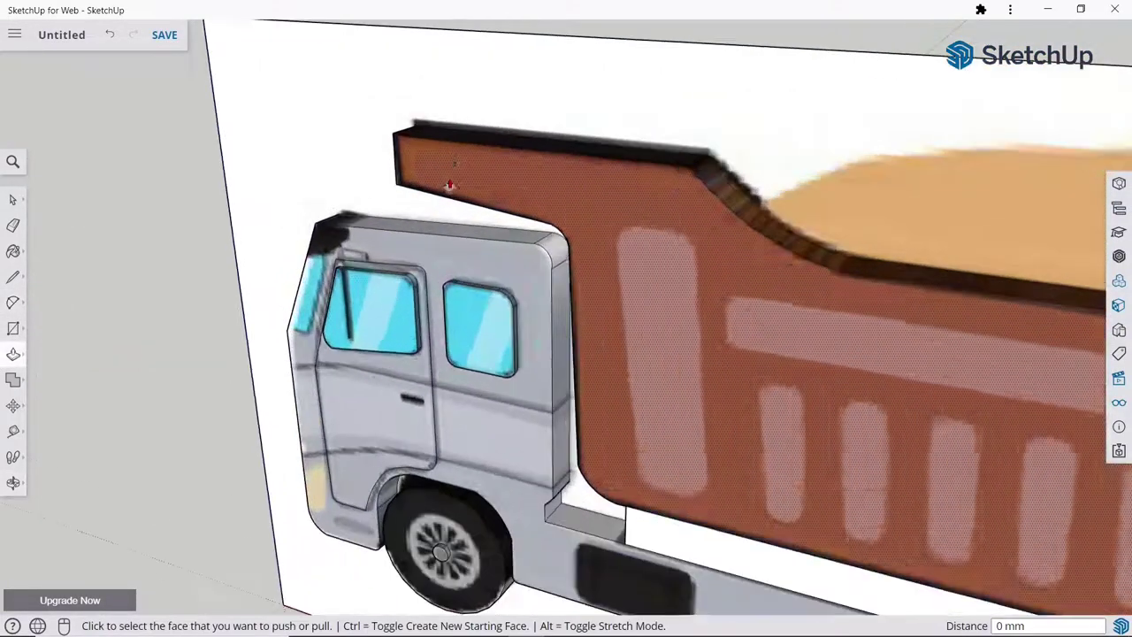
left_click(389, 416)
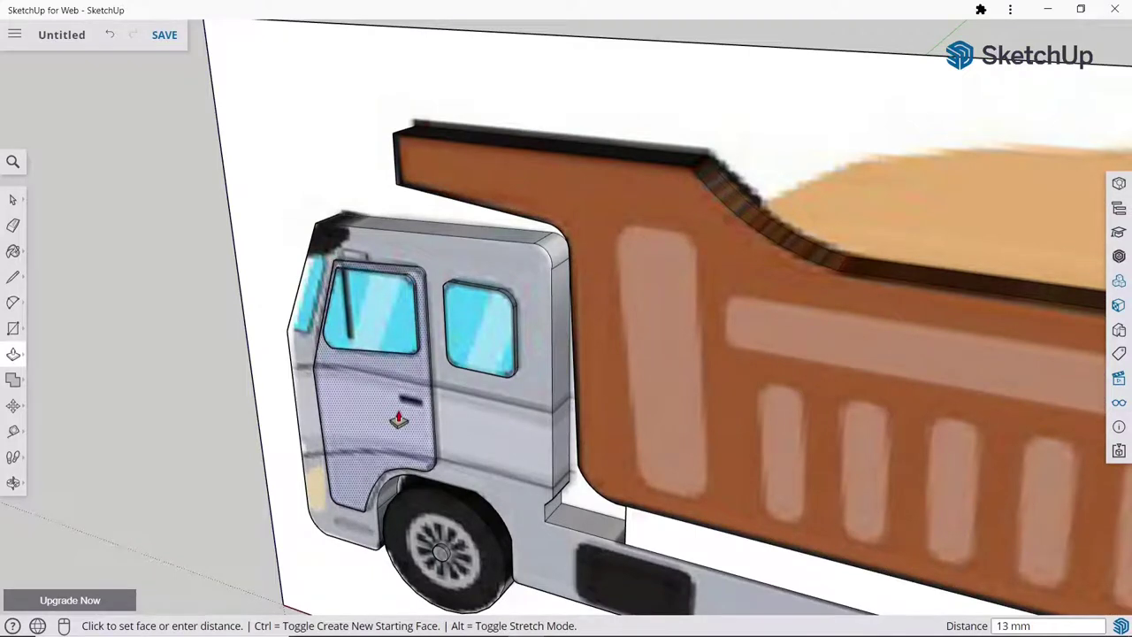
type("20")
key("Return")
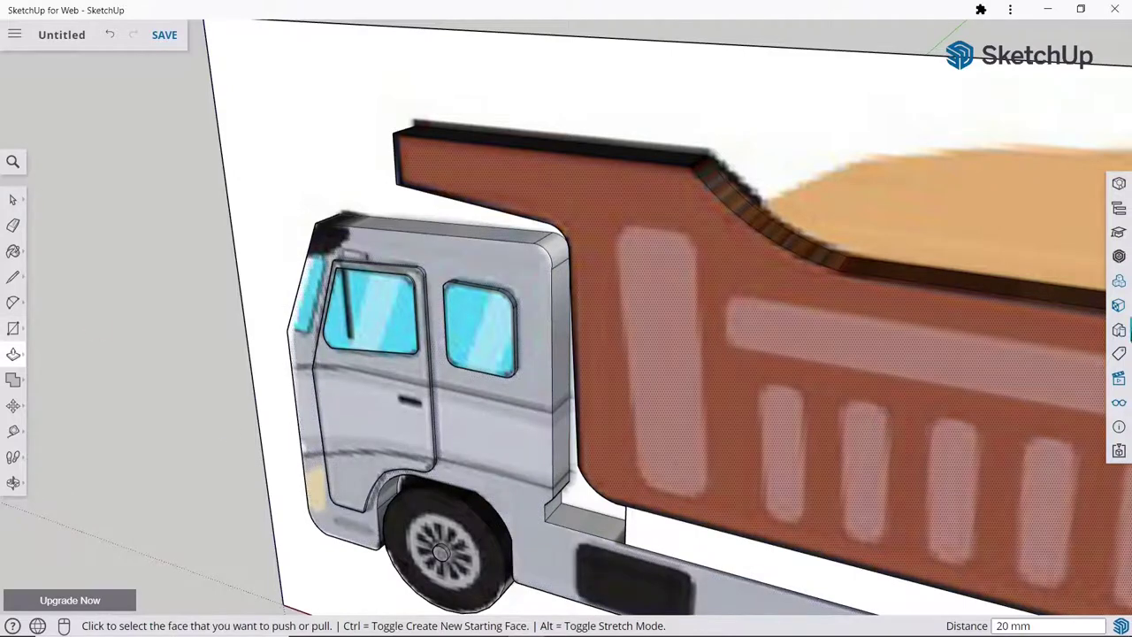
Step: Return to the flat side standard view
left_click(1118, 379)
left_click(1010, 148)
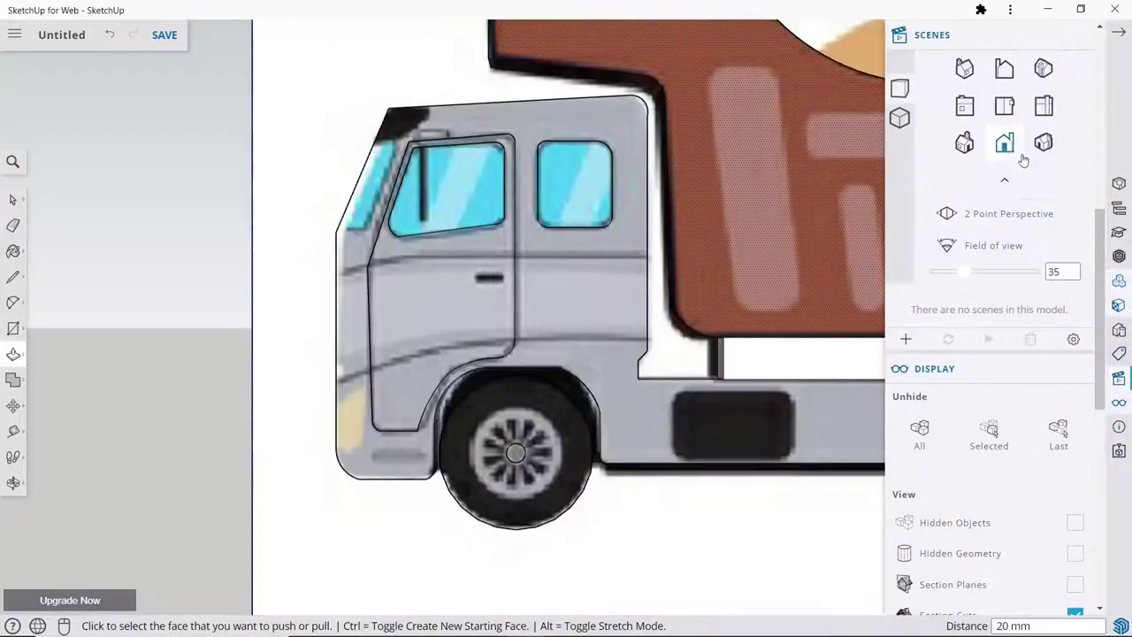
left_click(1120, 31)
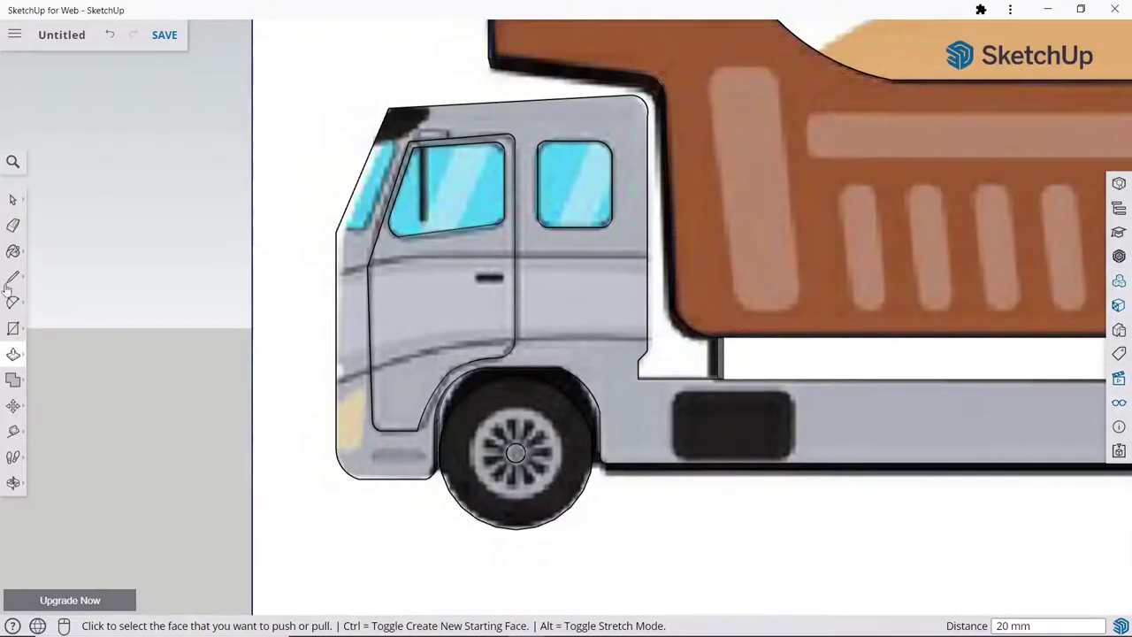
Step: Draw a 141 × 44 mm rectangle for the door handle
left_click(14, 328)
scroll(512, 256, "up", 5)
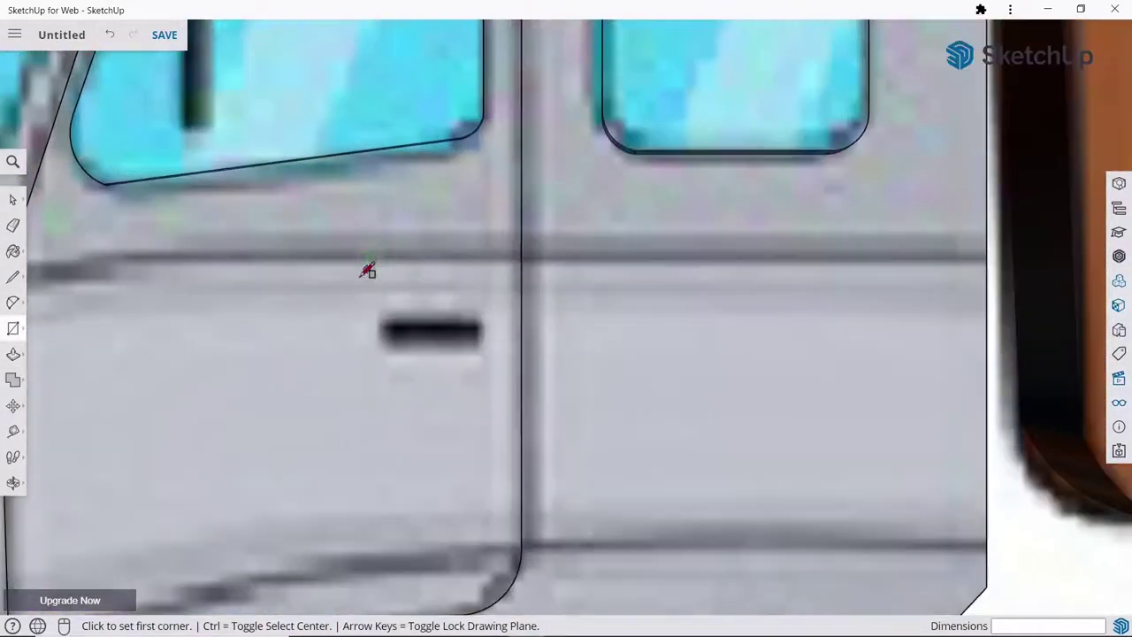
left_click(372, 323)
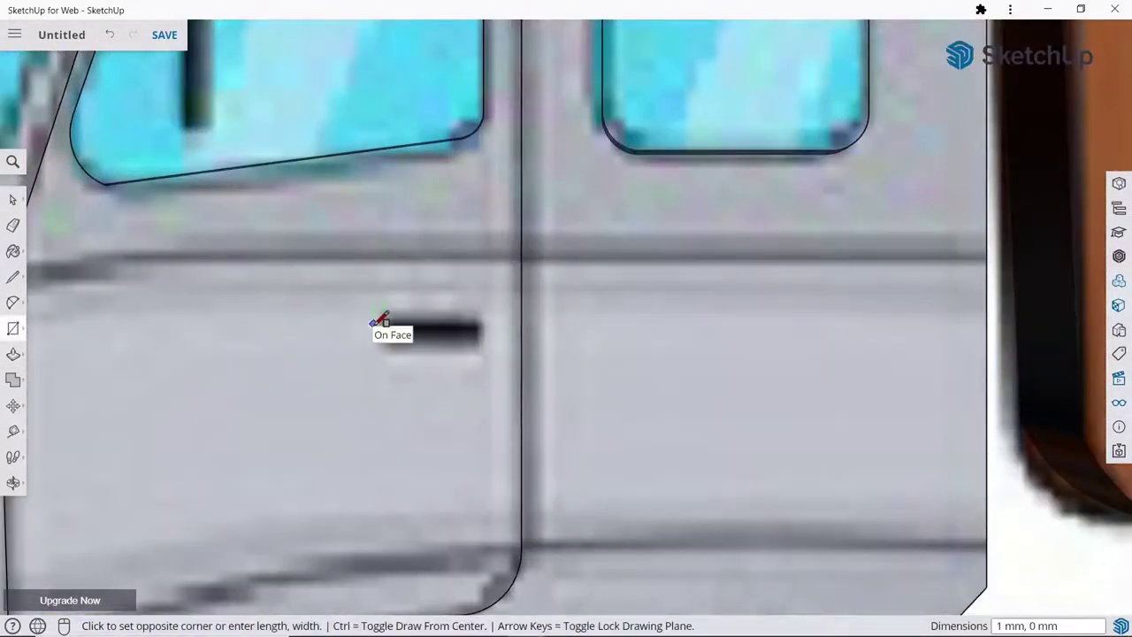
left_click(482, 353)
Step: Pull the handle face 30 mm out from the door
left_click(13, 354)
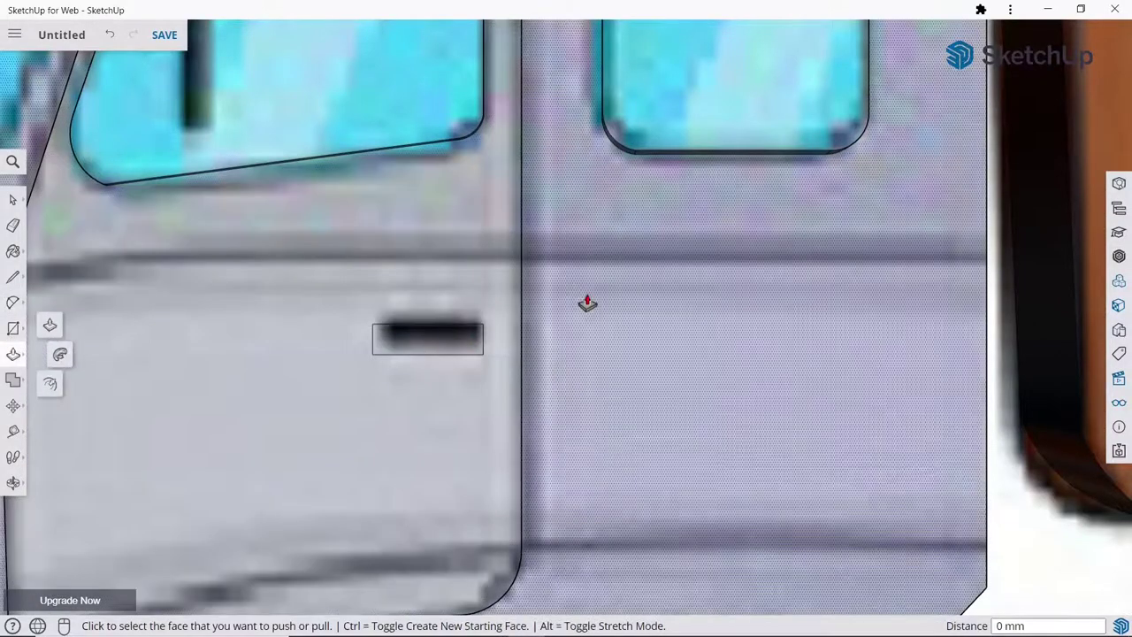
mouse_move(586, 303)
middle_mouse_down()
mouse_move(482, 385)
mouse_move(522, 357)
middle_mouse_up()
left_click(512, 325)
type("30")
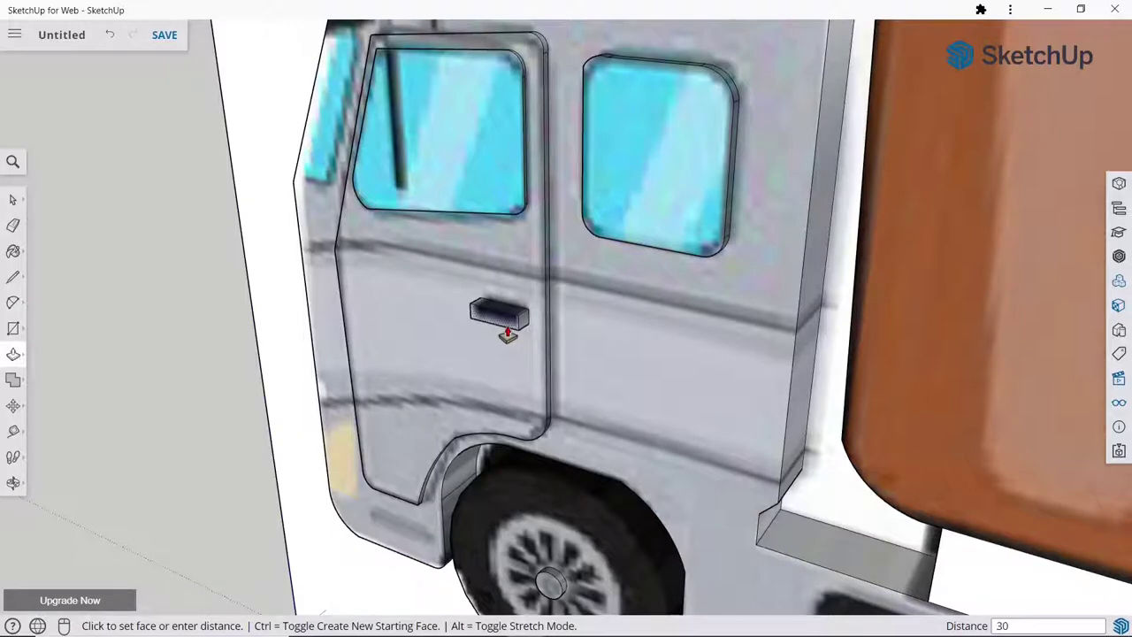
key("Return")
scroll(480, 328, "down", 3)
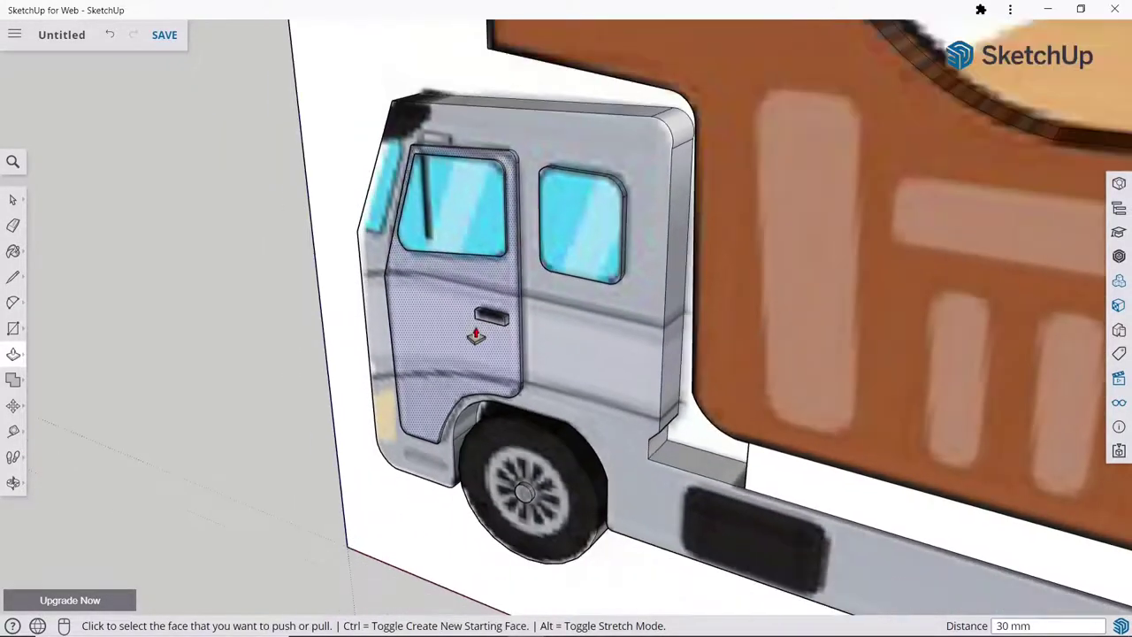
scroll(478, 334, "down", 2)
scroll(476, 334, "down", 1)
scroll(476, 334, "down", 1)
Step: Select the reference image panel behind the traced dump truck so it can be removed
scroll(475, 334, "down", 1)
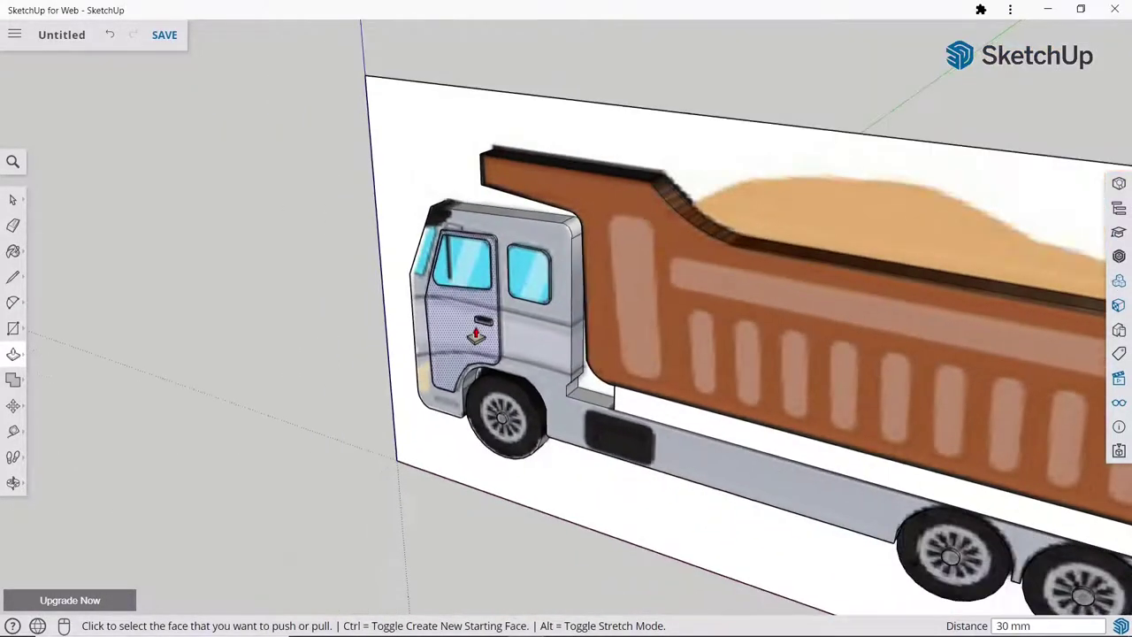
scroll(476, 334, "down", 1)
scroll(476, 334, "down", 1)
scroll(476, 334, "down", 1)
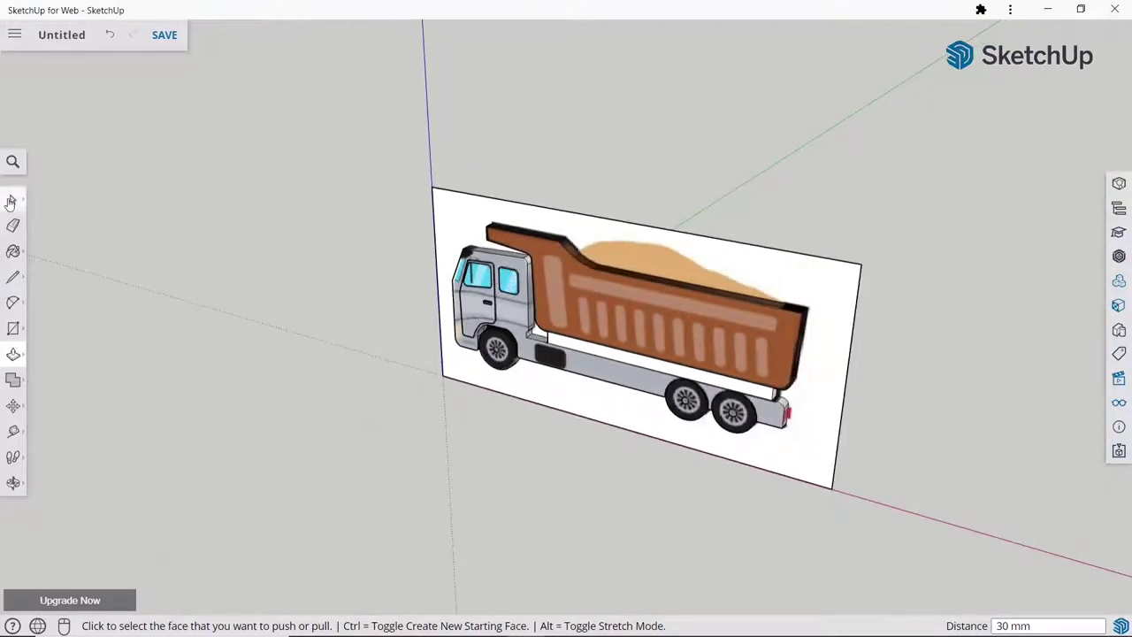
left_click(13, 200)
middle_click_drag(557, 336, 766, 320)
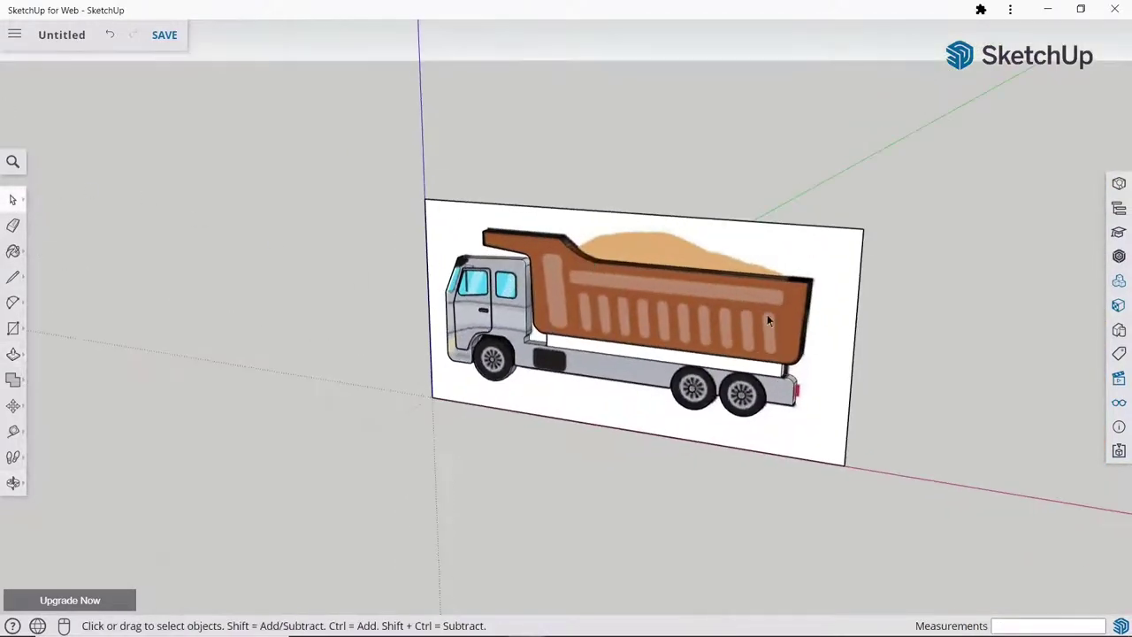
scroll(766, 320, "up", 1)
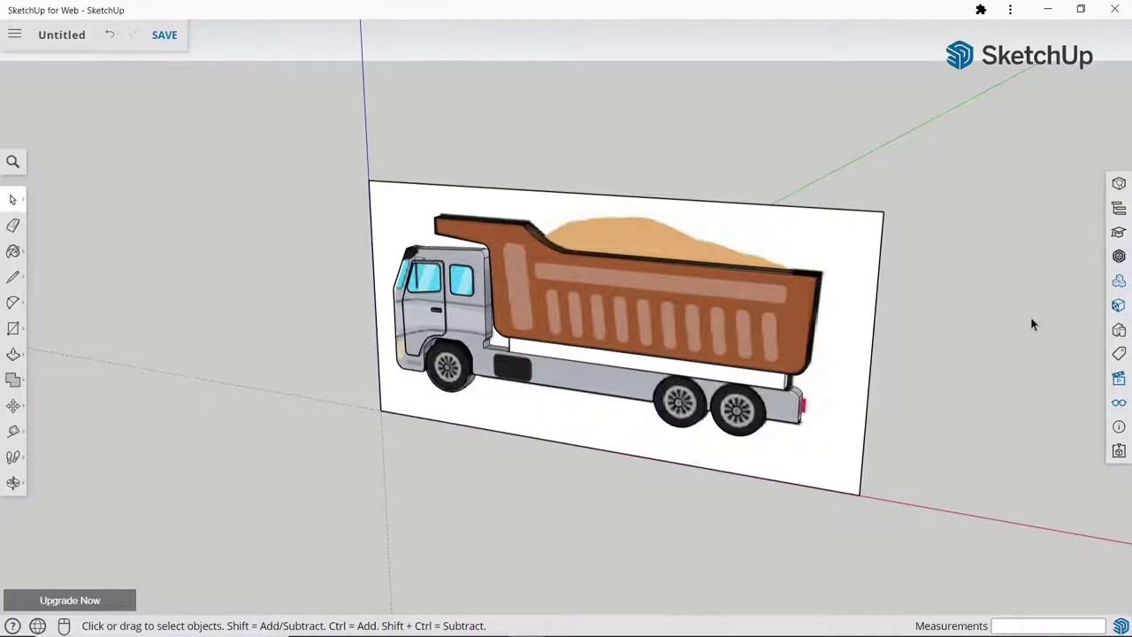
scroll(752, 230, "up", 1)
left_click(663, 186)
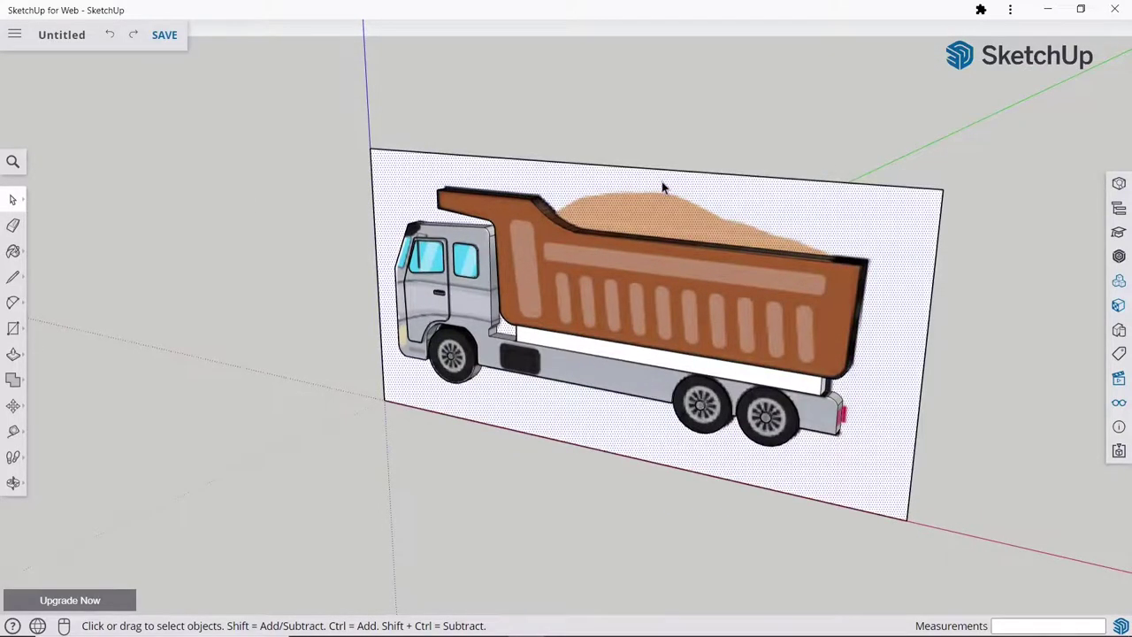
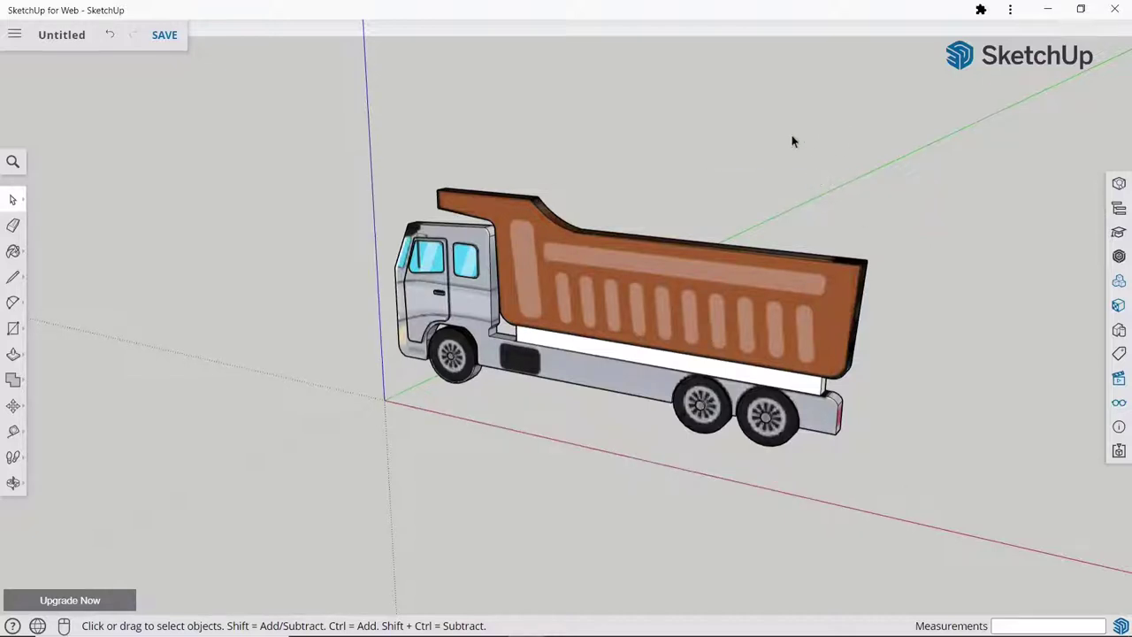
Step: Draw a line across the dump bed's corner to close its outline and re-form the face
mouse_move(792, 141)
middle_mouse_down()
mouse_move(802, 362)
mouse_move(399, 376)
mouse_move(458, 372)
middle_mouse_up()
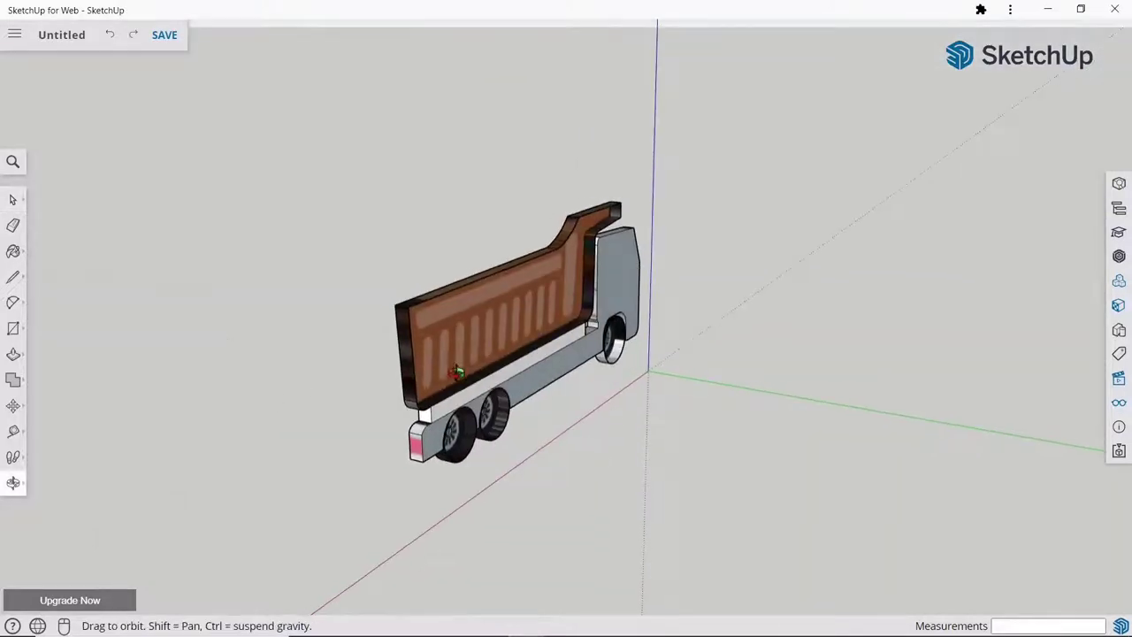
left_click(16, 278)
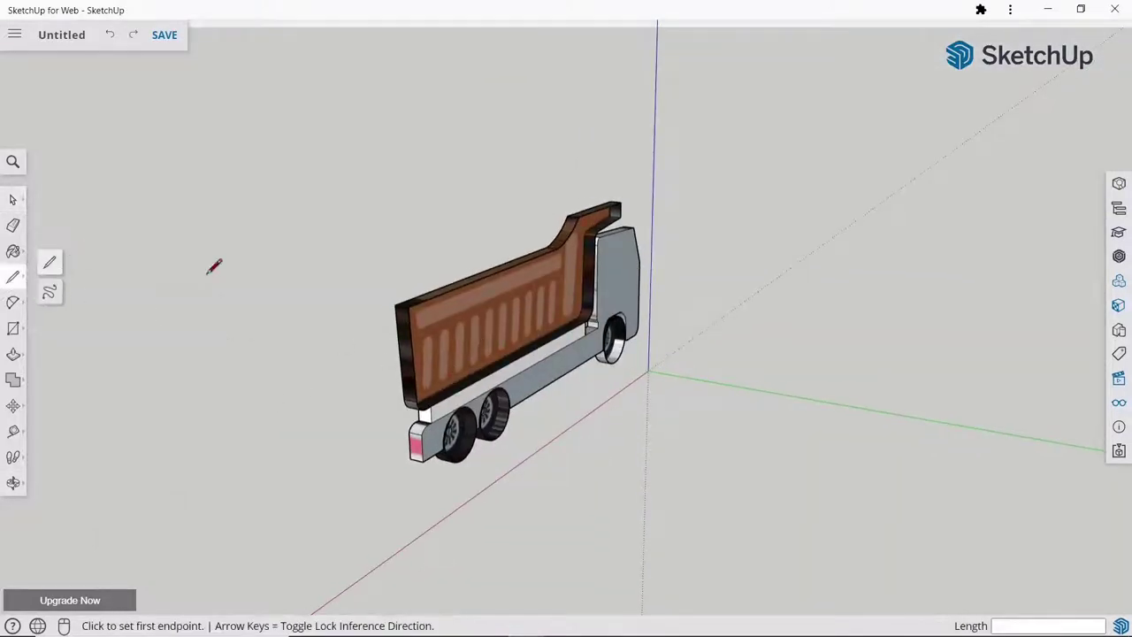
left_click(408, 306)
left_click(562, 239)
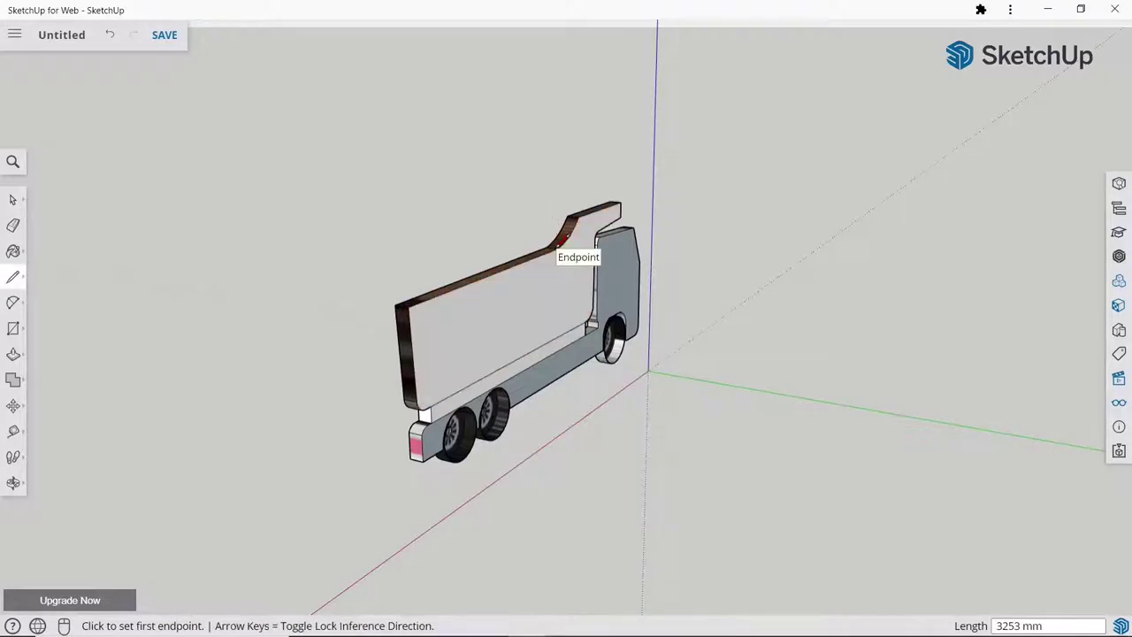
Step: Push/Pull the chassis face 600 mm and extrude the dump bed to the same depth
left_click(14, 355)
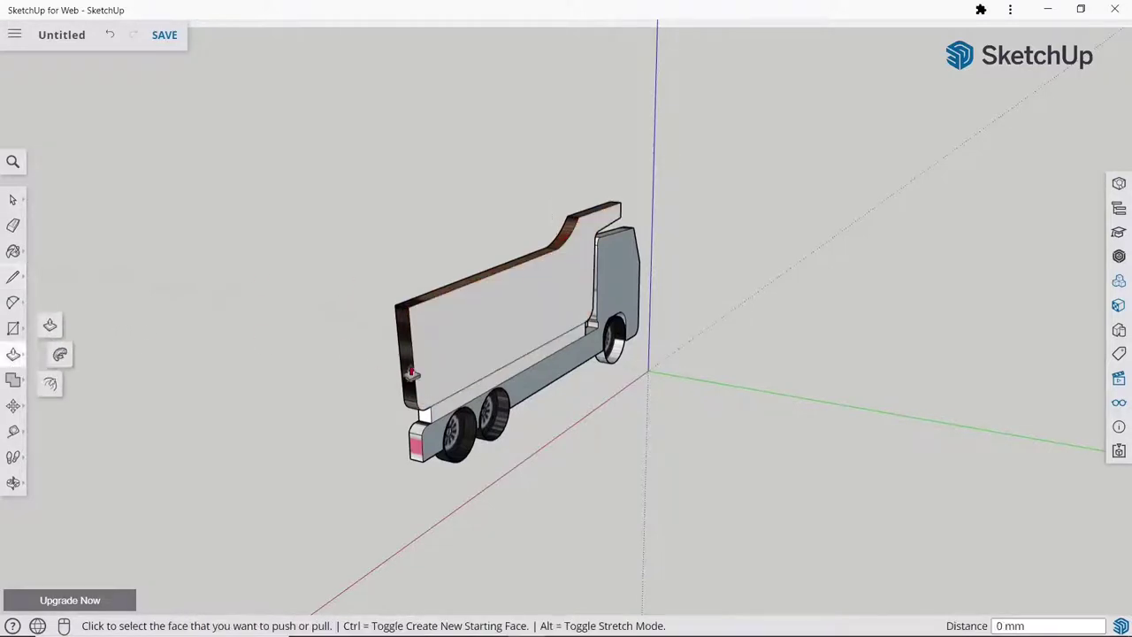
left_click(529, 400)
type("600")
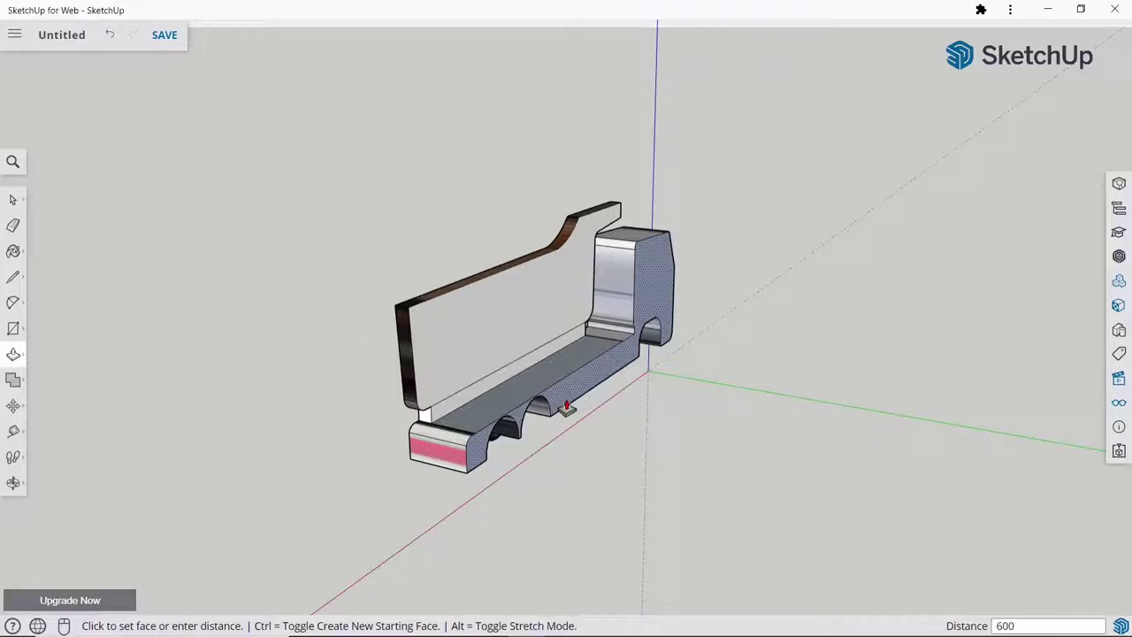
key("Return")
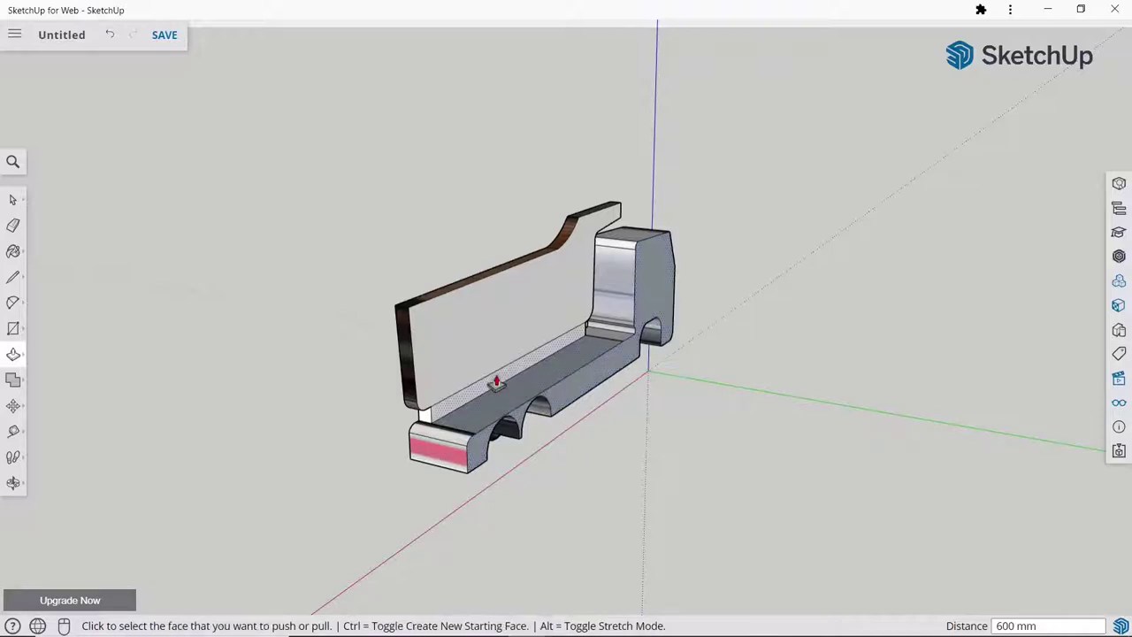
left_click(497, 386)
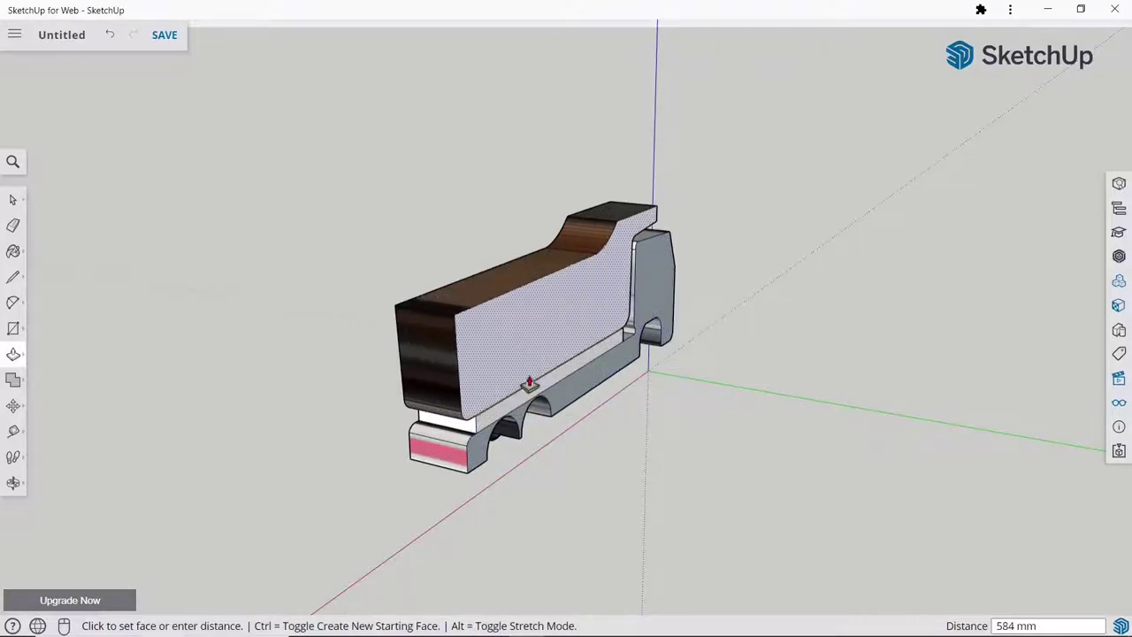
left_click(531, 389)
left_click(13, 200)
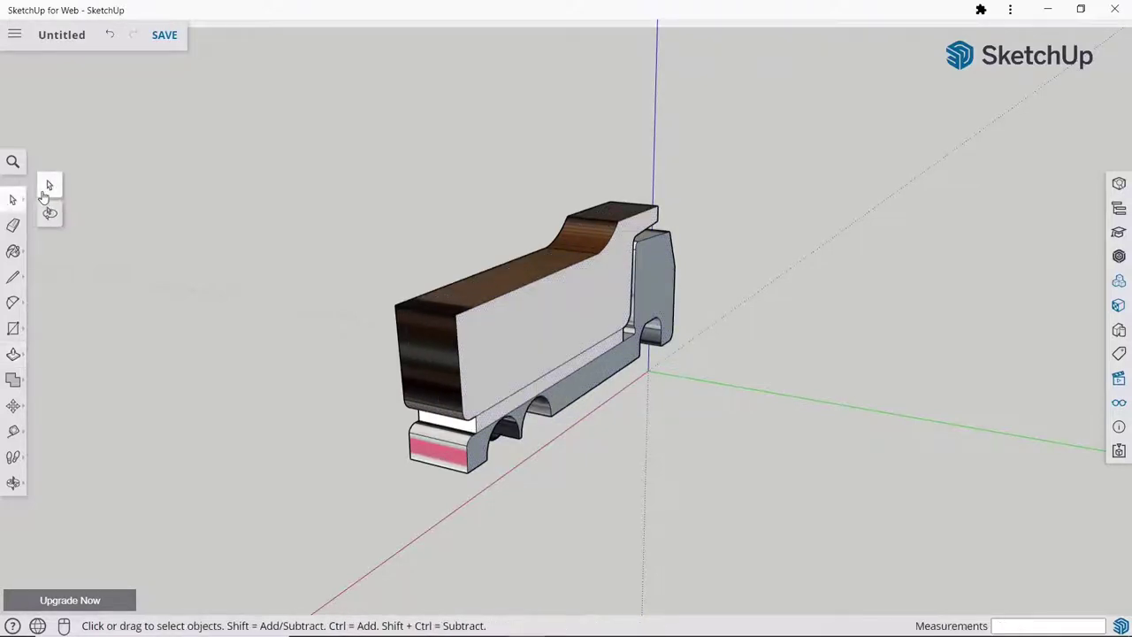
Step: Select all the truck geometry and make it into one group
middle_click_drag(399, 256, 416, 172)
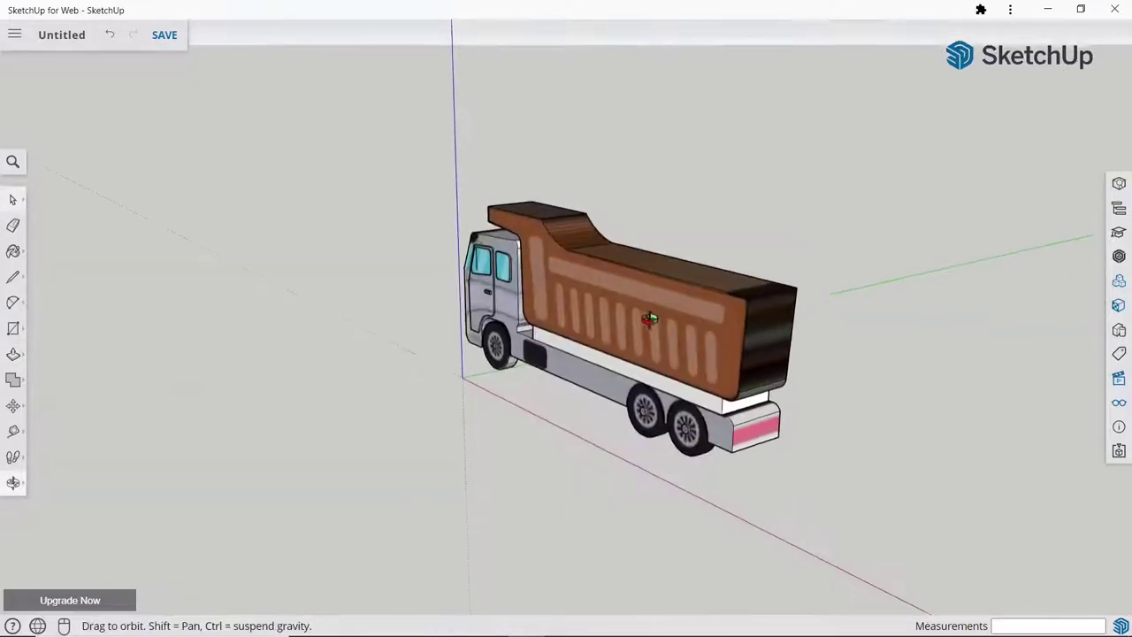
left_click_drag(619, 435, 904, 543)
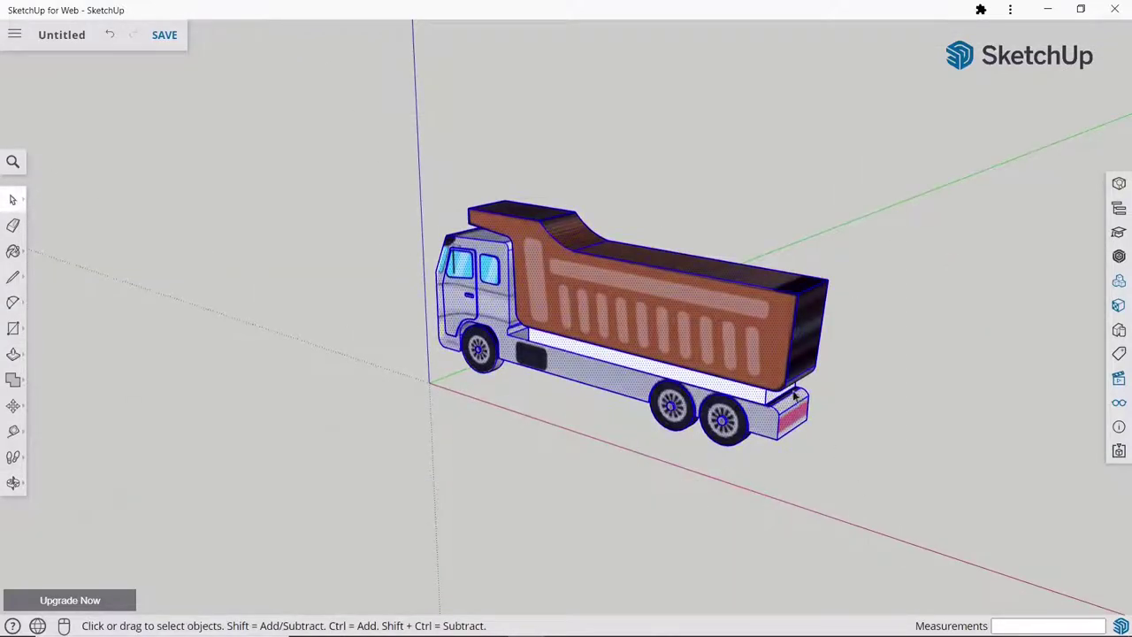
right_click(758, 336)
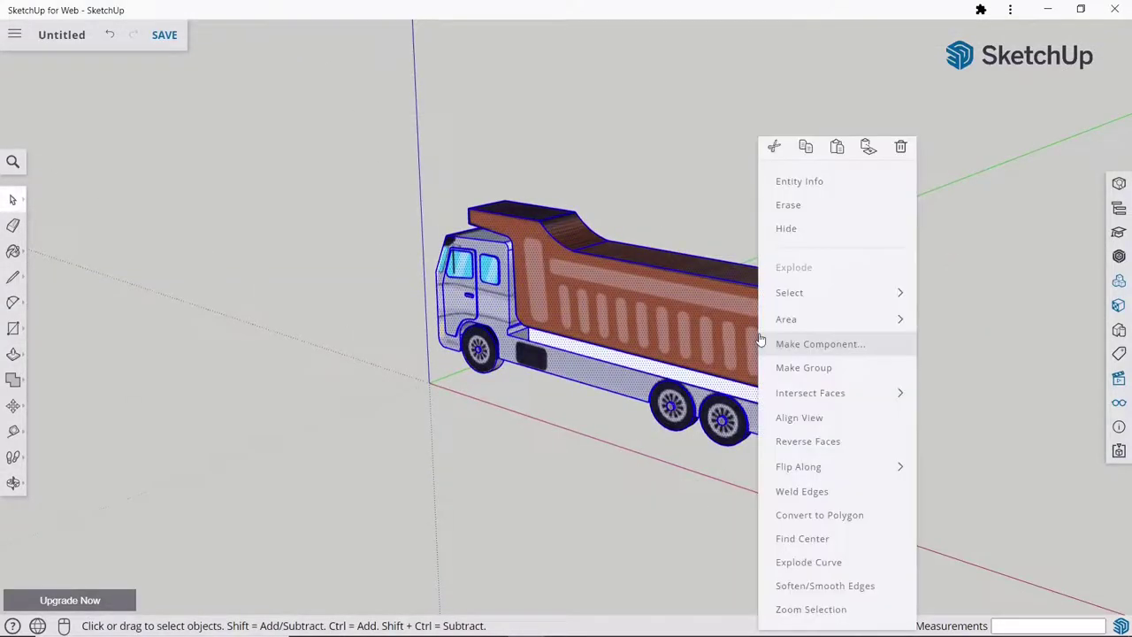
left_click(804, 369)
left_click(609, 442)
left_click(561, 349)
Step: Ctrl+Move a copy of the truck group beside the original
scroll(588, 274, "down", 2)
scroll(588, 274, "down", 1)
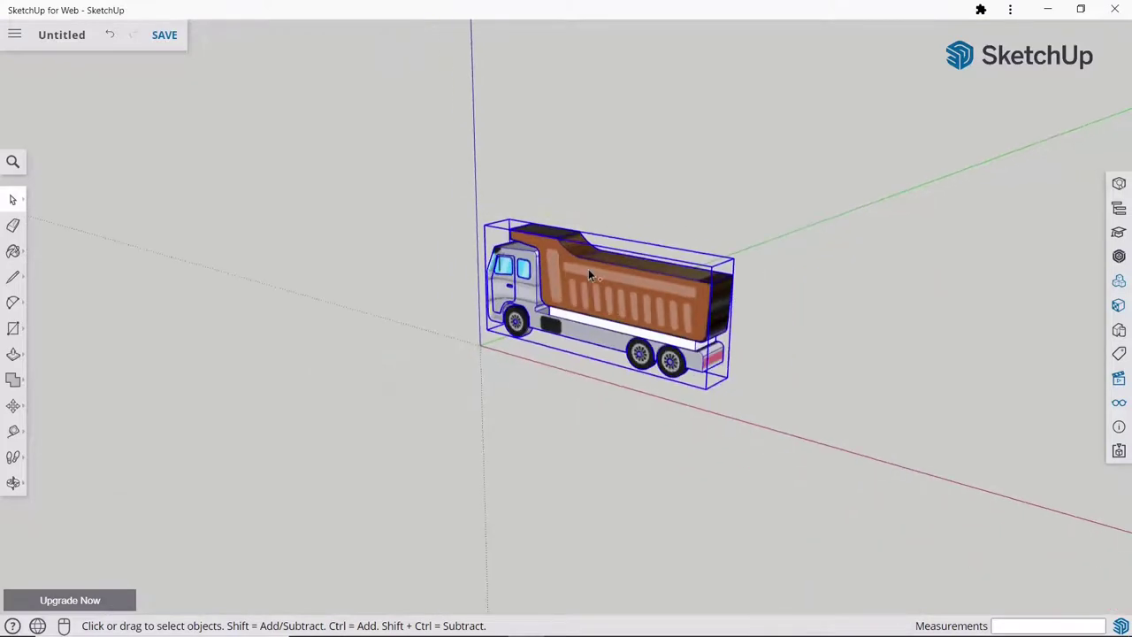
key("m")
key("ctrl")
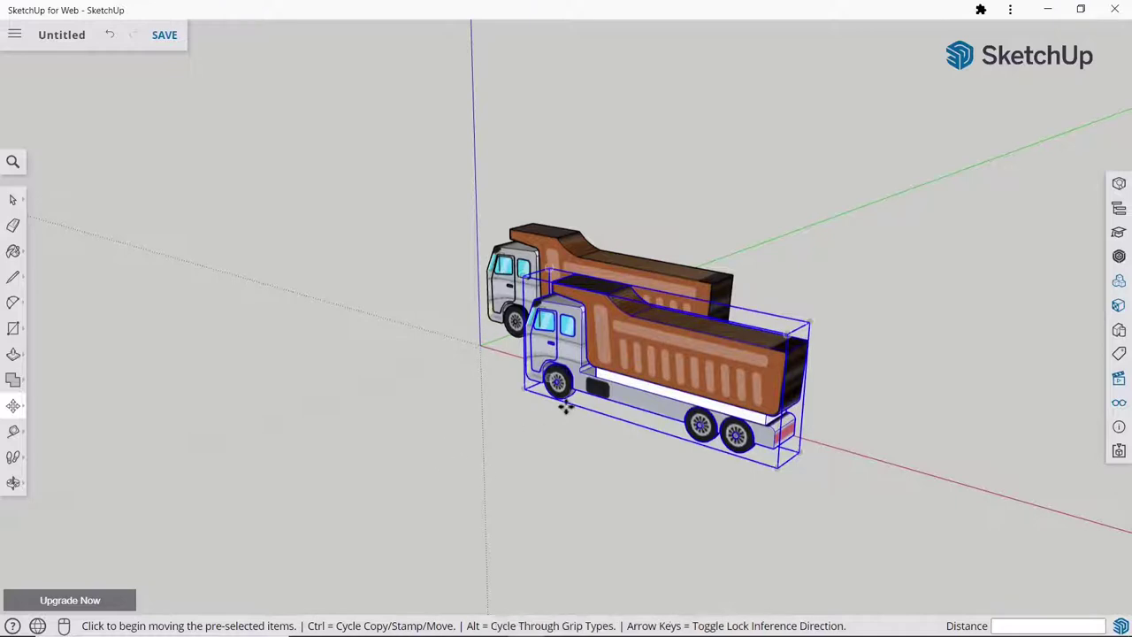
left_click(560, 407)
left_click(372, 484)
scroll(462, 268, "down", 2)
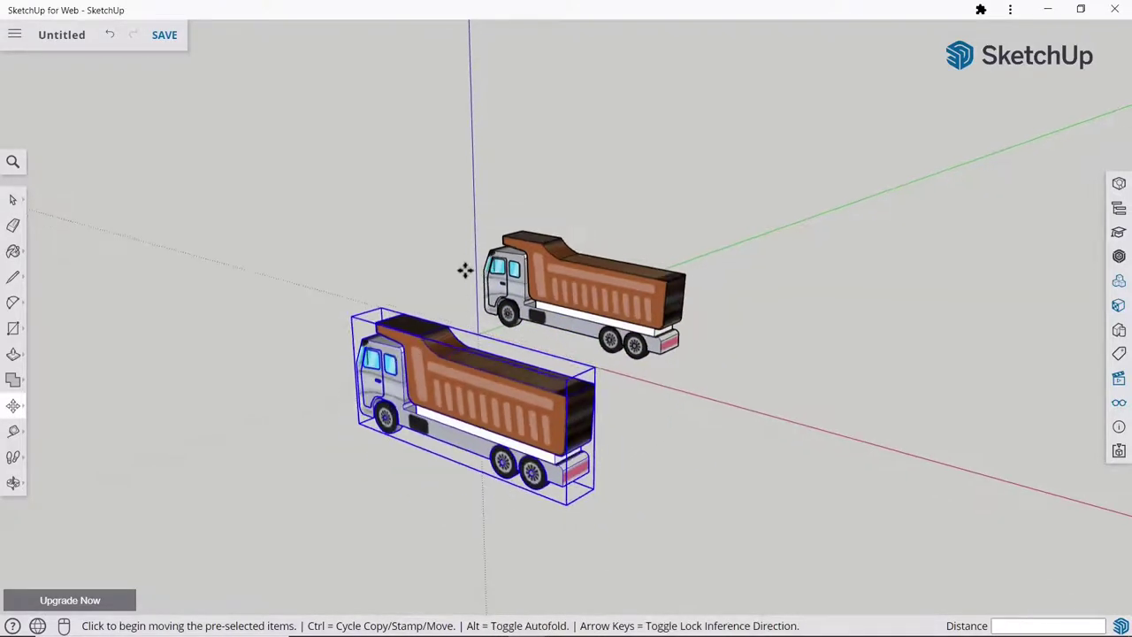
Step: Flip the copy along the group's green axis and move it against the original's back
right_click(457, 364)
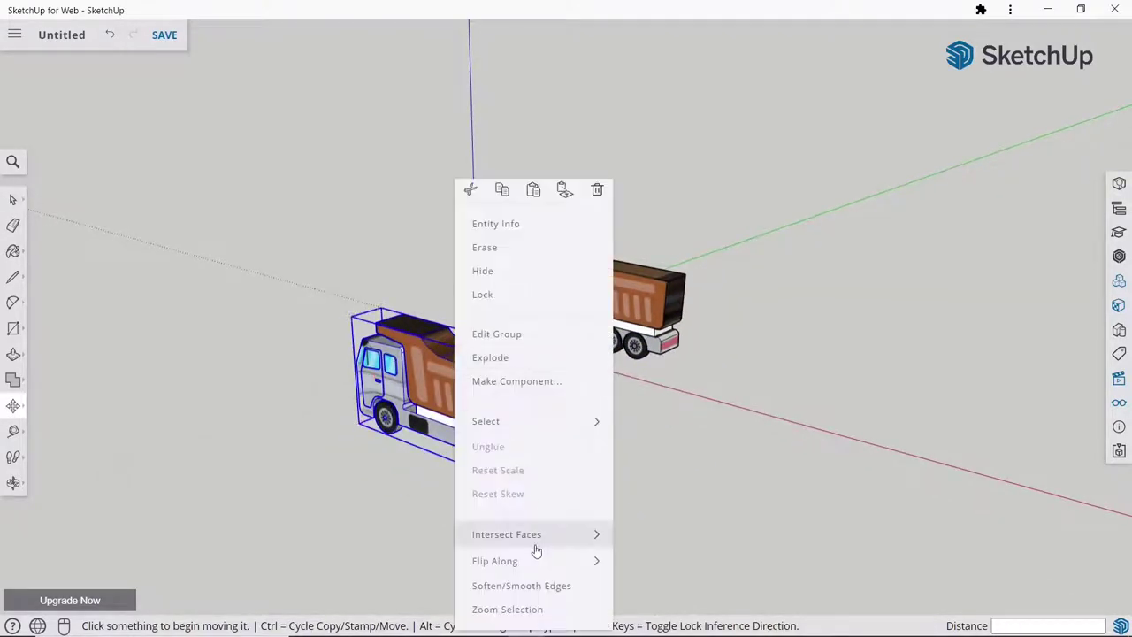
left_click(649, 583)
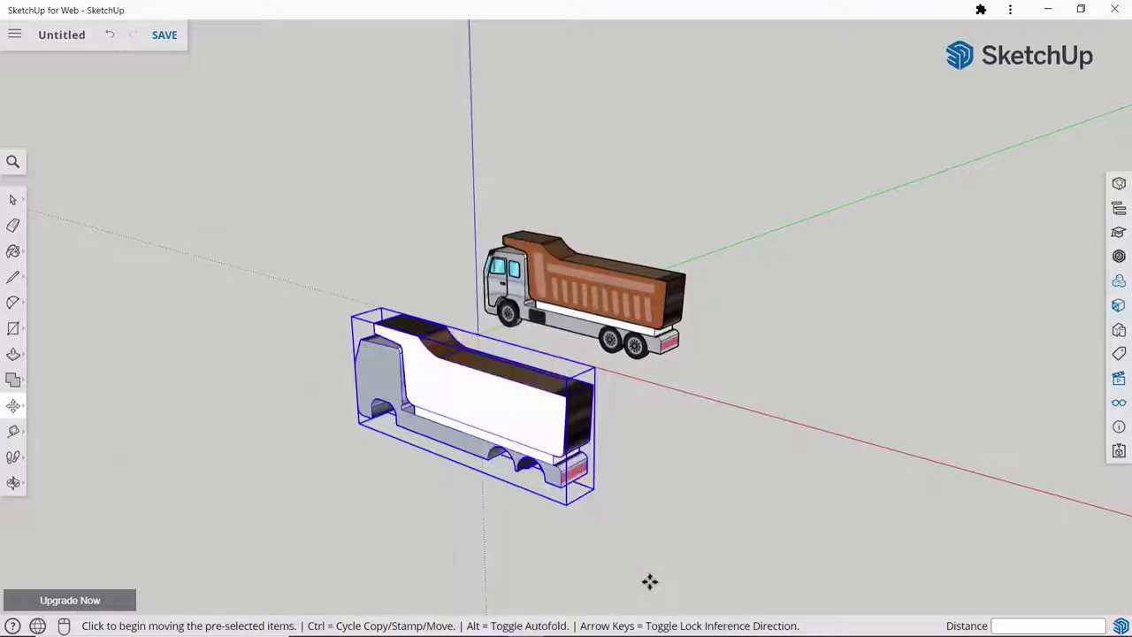
scroll(351, 295, "up", 2)
scroll(371, 311, "up", 3)
left_click(398, 354)
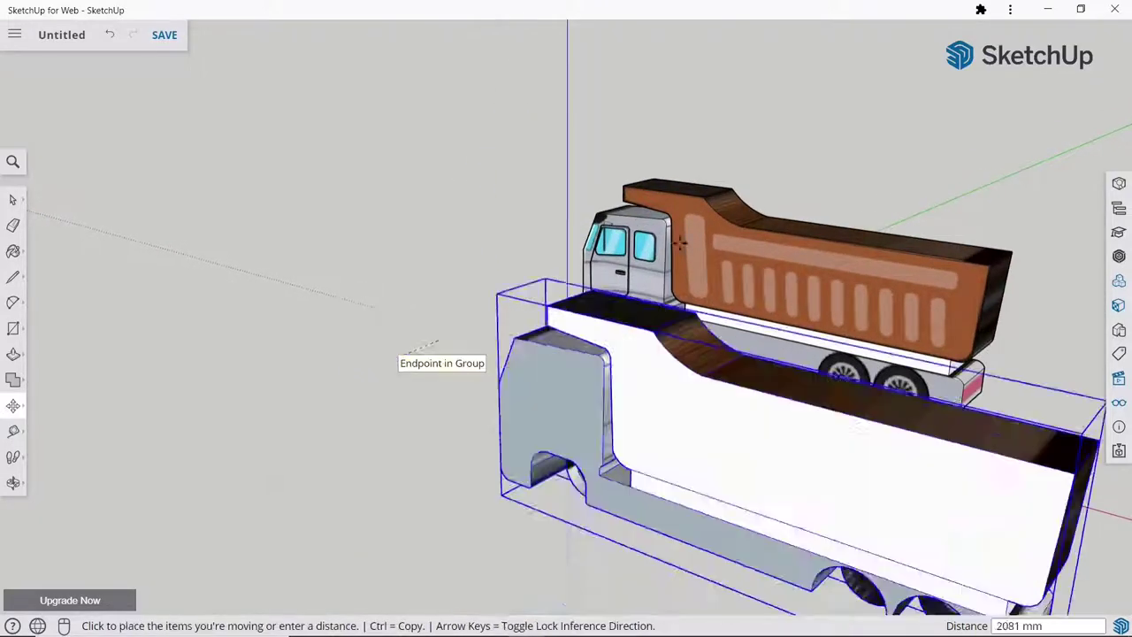
middle_click_drag(398, 354, 531, 397)
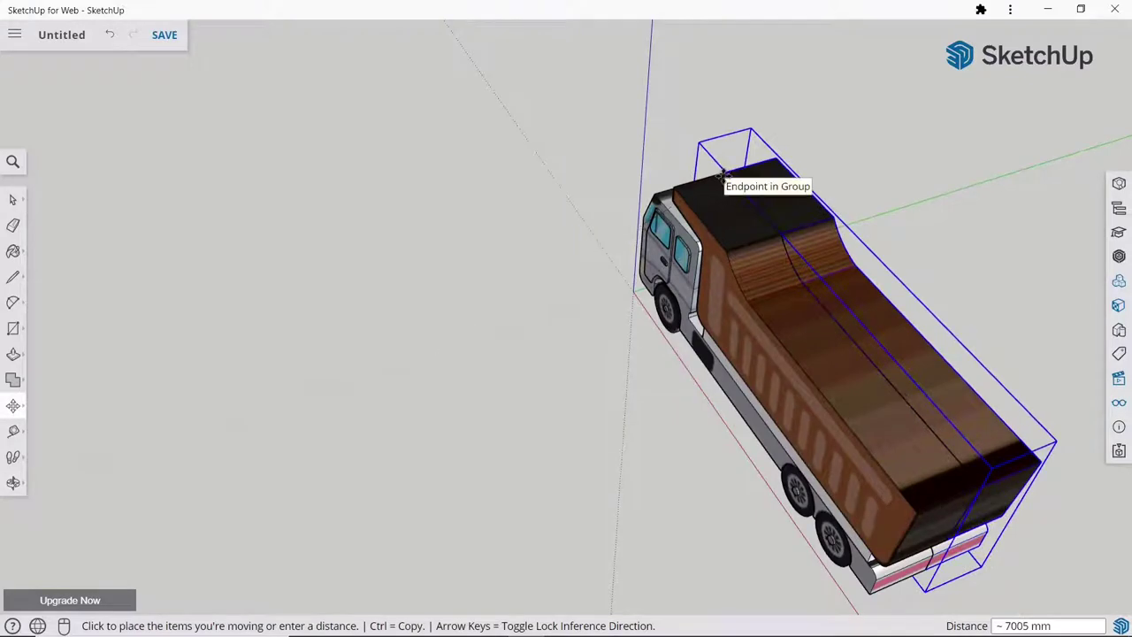
left_click(721, 181)
left_click(12, 202)
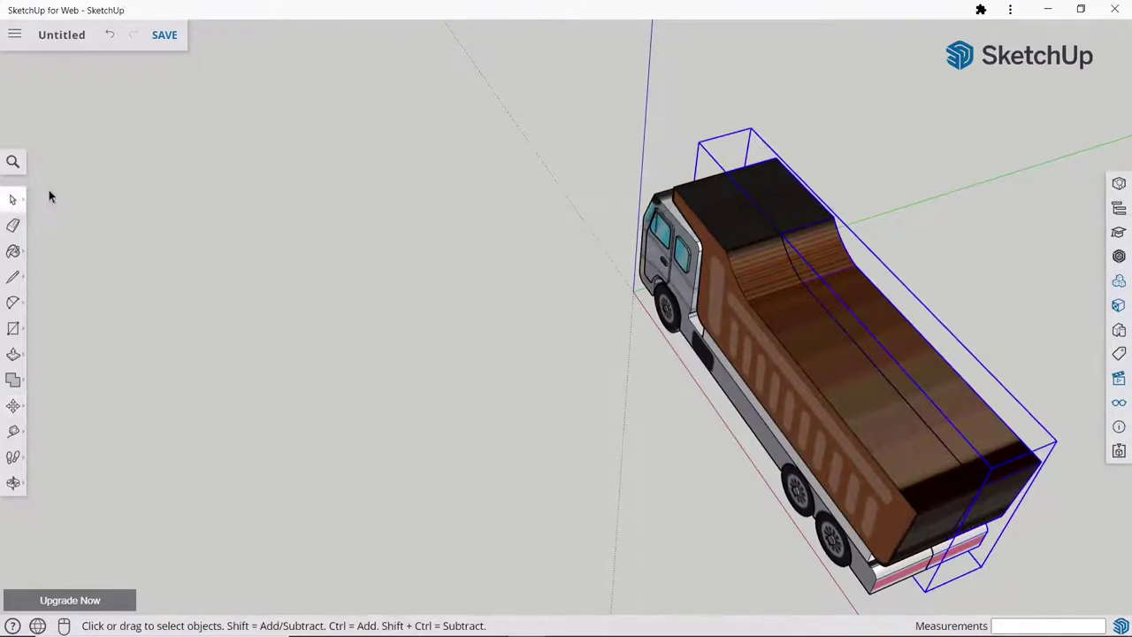
left_click(404, 220)
mouse_move(404, 220)
middle_mouse_down()
mouse_move(813, 181)
mouse_move(538, 321)
mouse_move(805, 253)
mouse_move(674, 326)
middle_mouse_up()
Step: Soften the seam edge across the cab roof with Ctrl and the Eraser
scroll(587, 186, "up", 3)
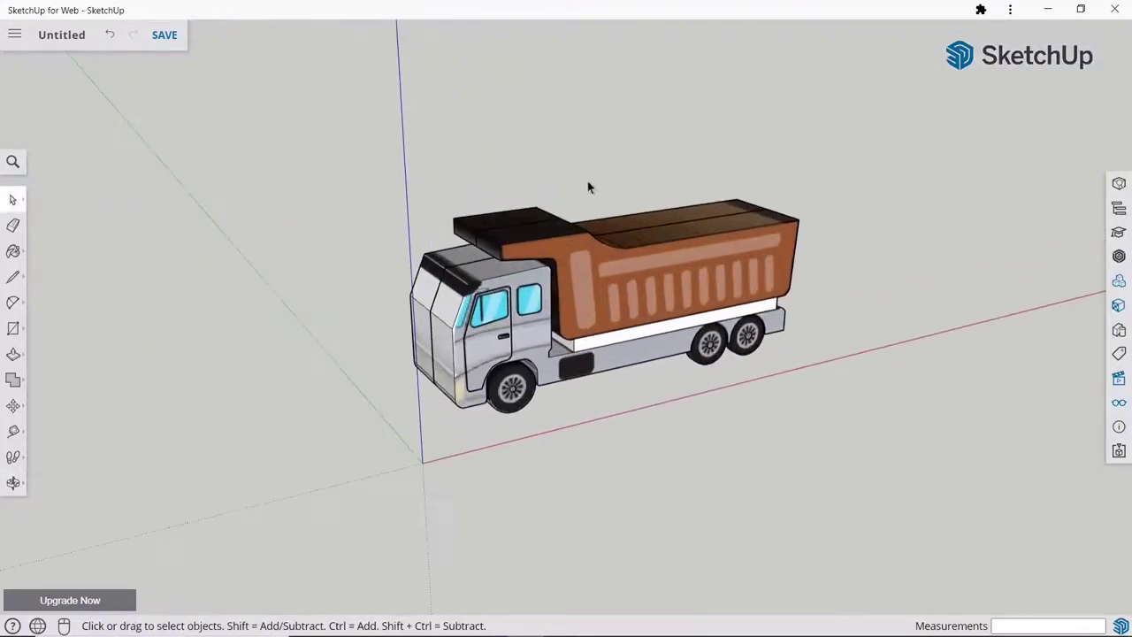
scroll(433, 256, "up", 5)
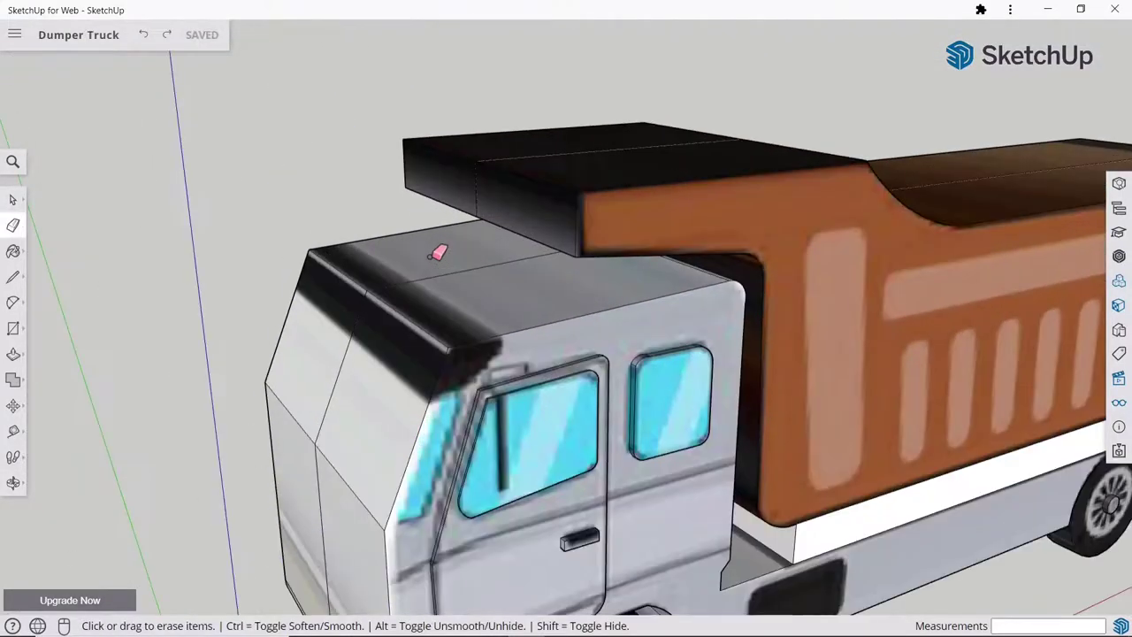
key("ctrl")
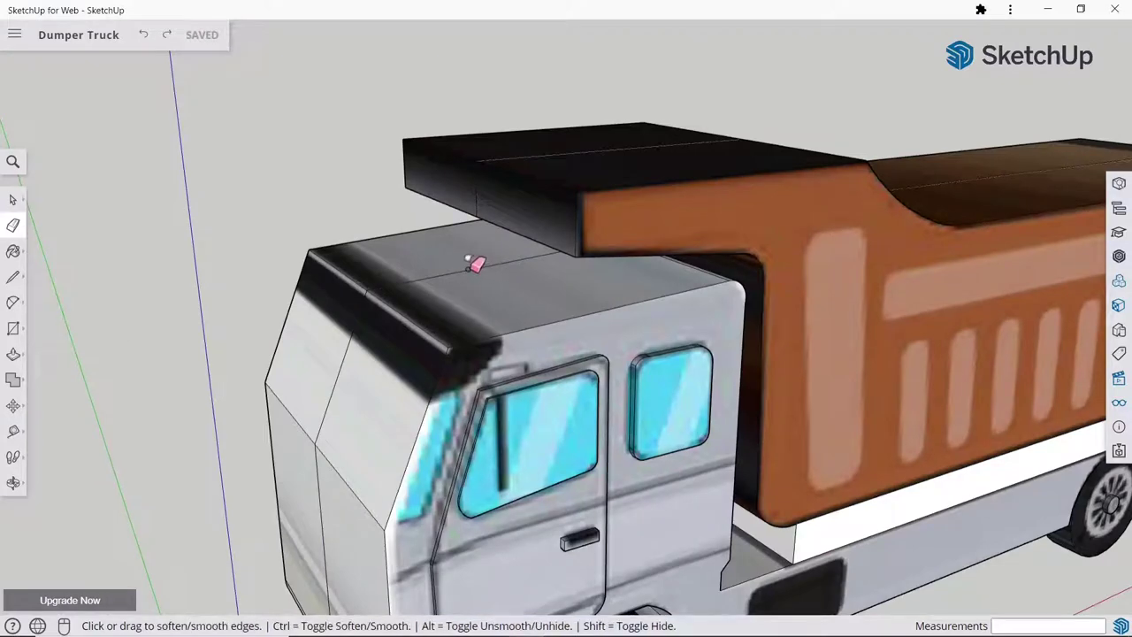
left_click(475, 267, "ctrl")
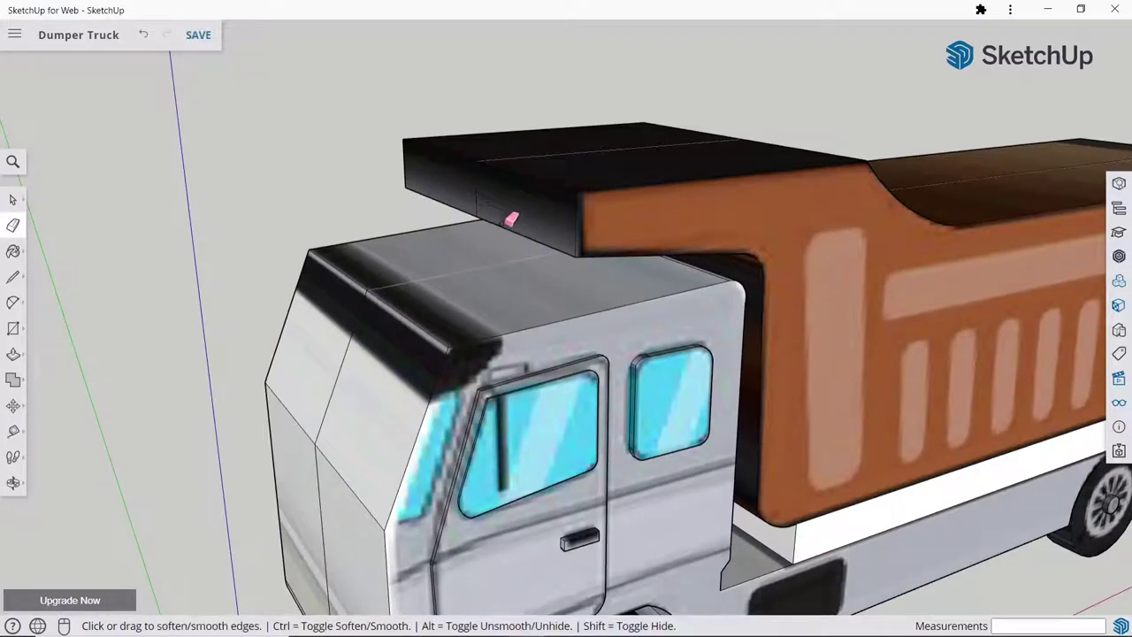
scroll(420, 199, "down", 5)
scroll(379, 358, "up", 5)
Step: Soften the remaining seam edges on the cab's curved front from a low angle
key("ctrl")
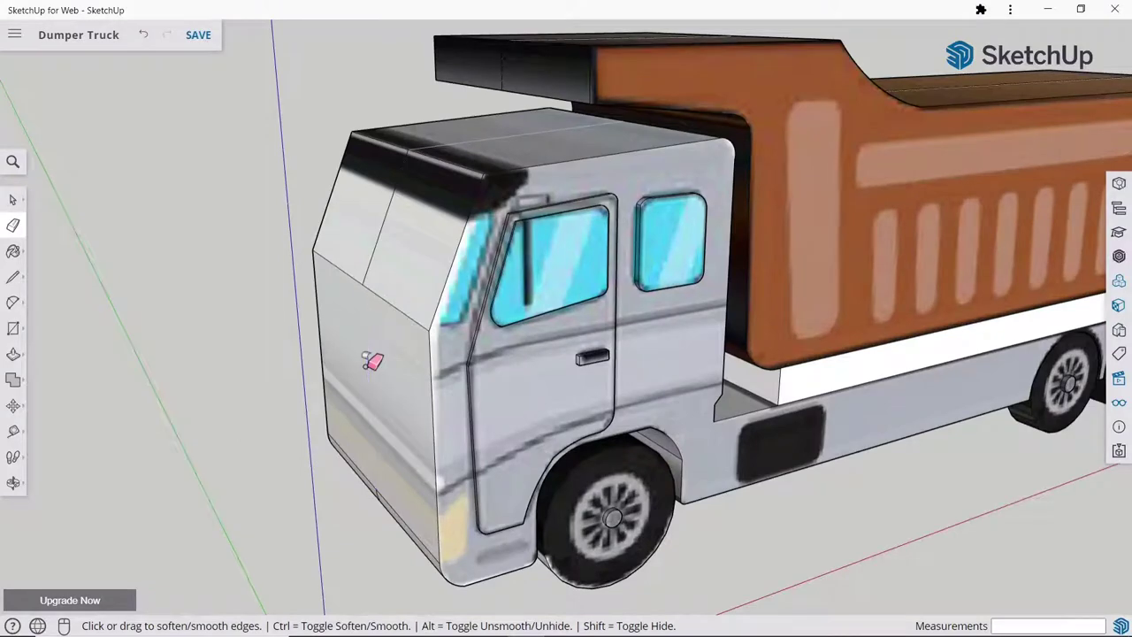
scroll(371, 360, "down", 3)
scroll(407, 288, "down", 3)
mouse_move(408, 296)
middle_mouse_down()
mouse_move(480, 300)
mouse_move(446, 276)
middle_mouse_up()
scroll(446, 276, "up", 3)
key("ctrl")
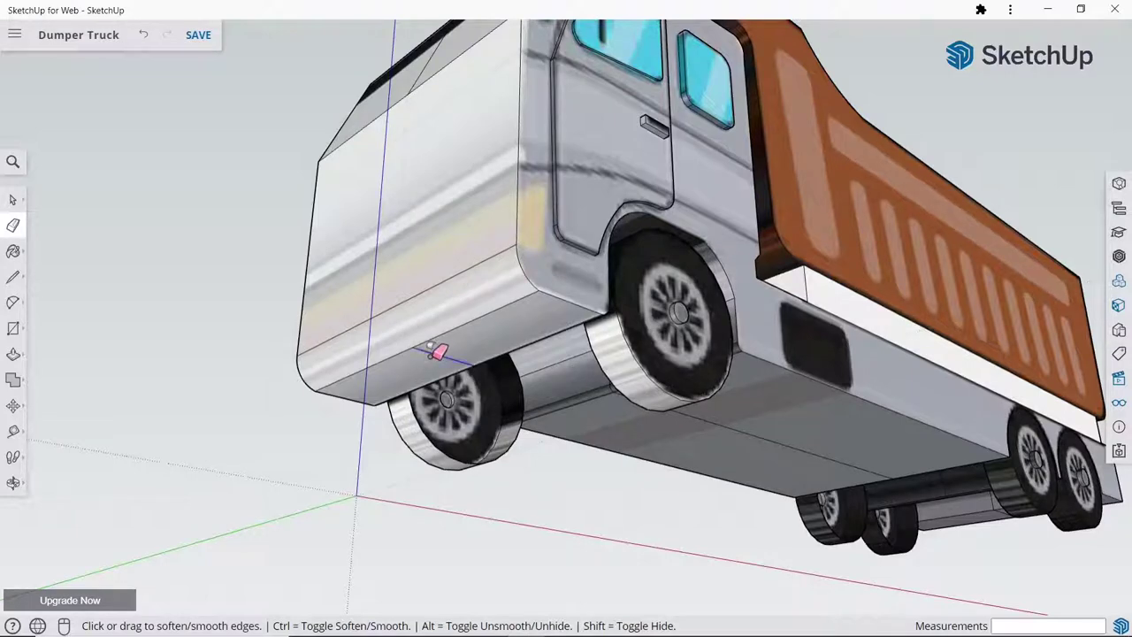
scroll(442, 351, "down", 4)
mouse_move(445, 342)
middle_mouse_down()
mouse_move(502, 293)
mouse_move(430, 363)
mouse_move(454, 359)
middle_mouse_up()
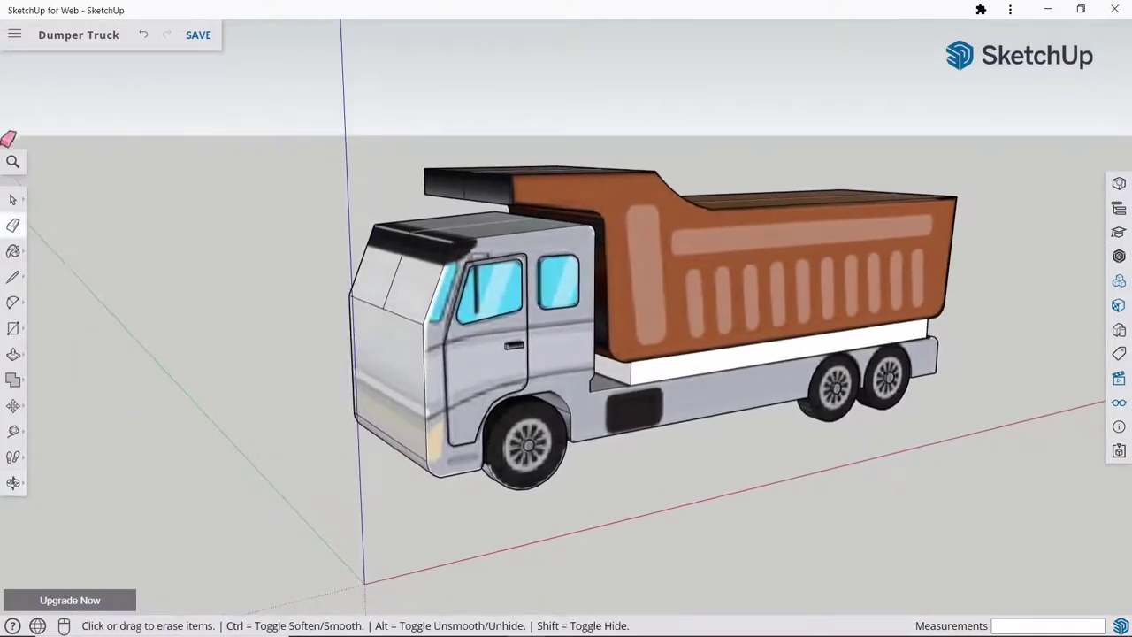
Step: Draw left and right windshield rectangles on the cab front
left_click(13, 199)
key("r")
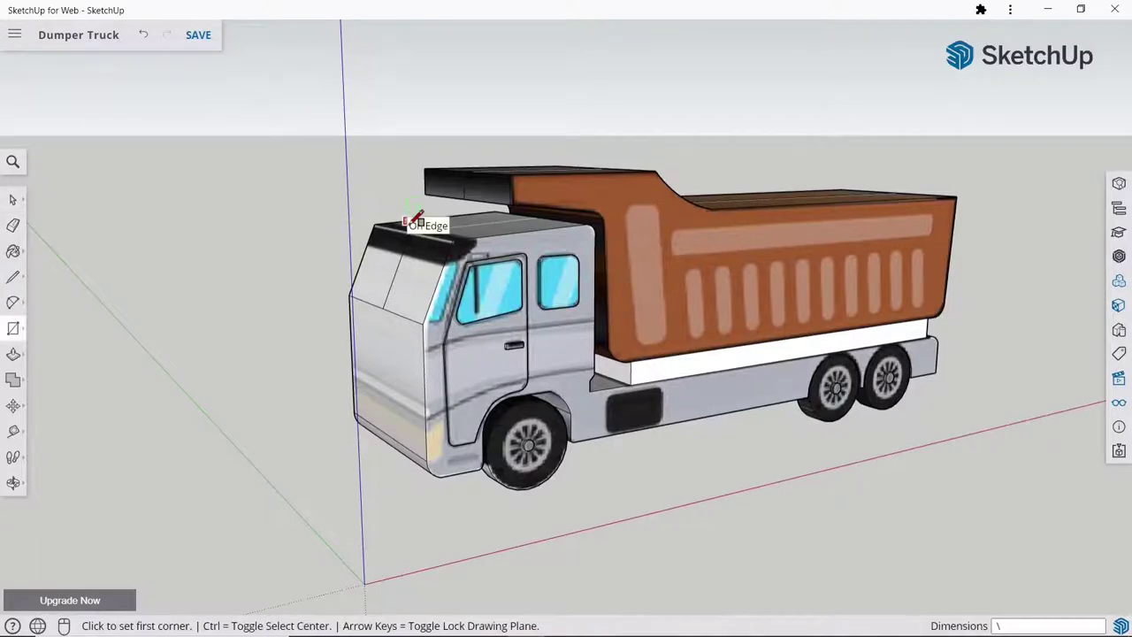
mouse_move(414, 219)
middle_mouse_down()
mouse_move(425, 223)
mouse_move(432, 320)
middle_mouse_up()
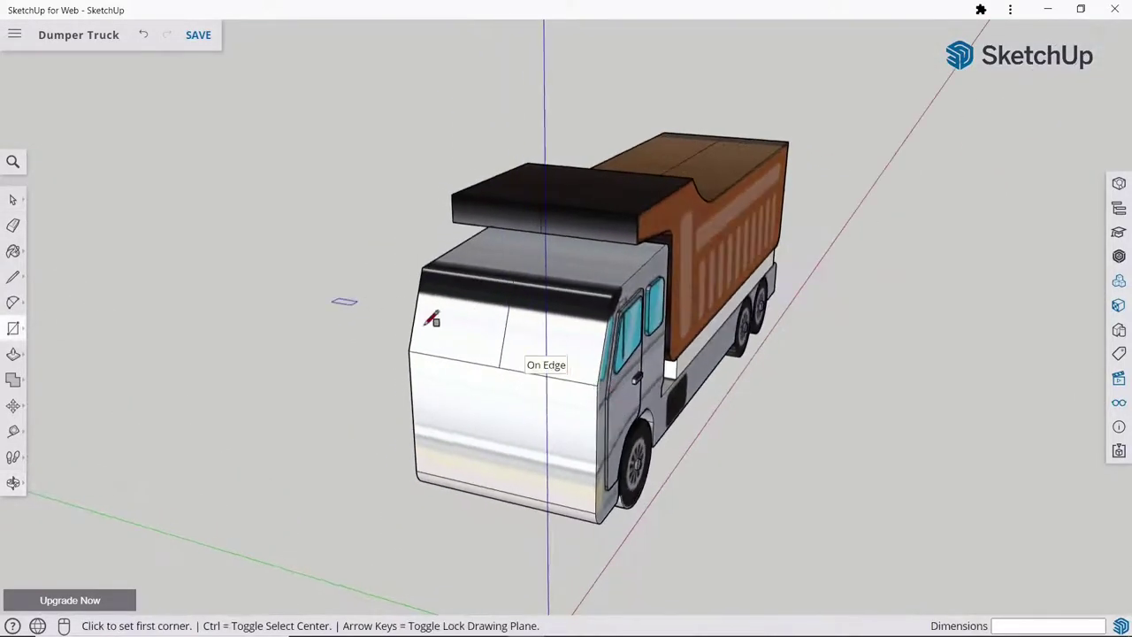
scroll(431, 320, "up", 2)
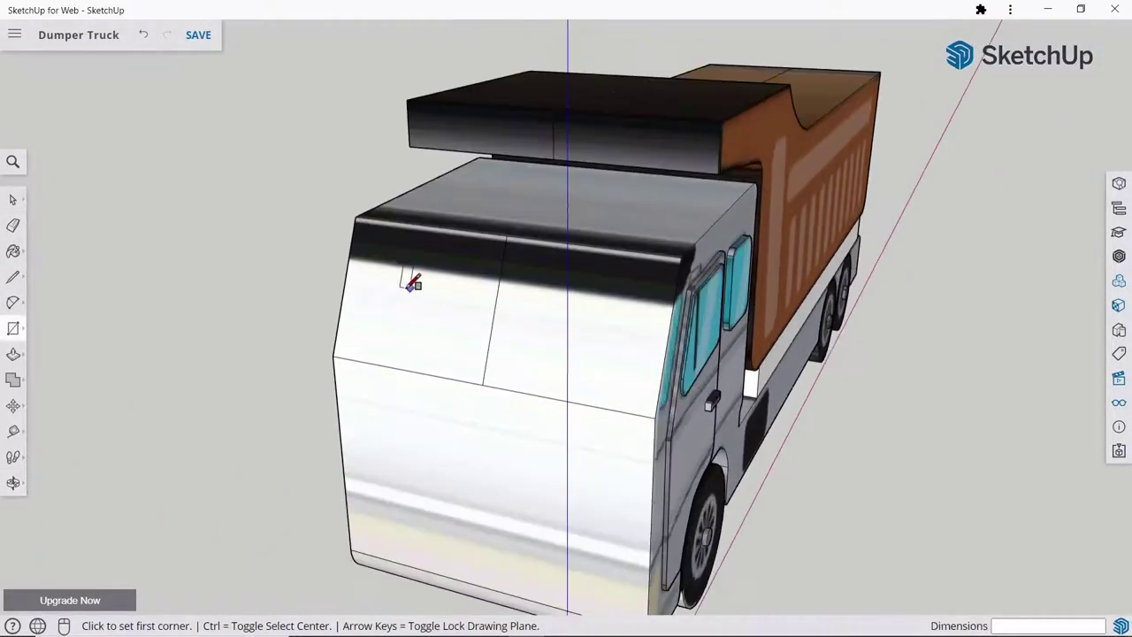
left_click(369, 255)
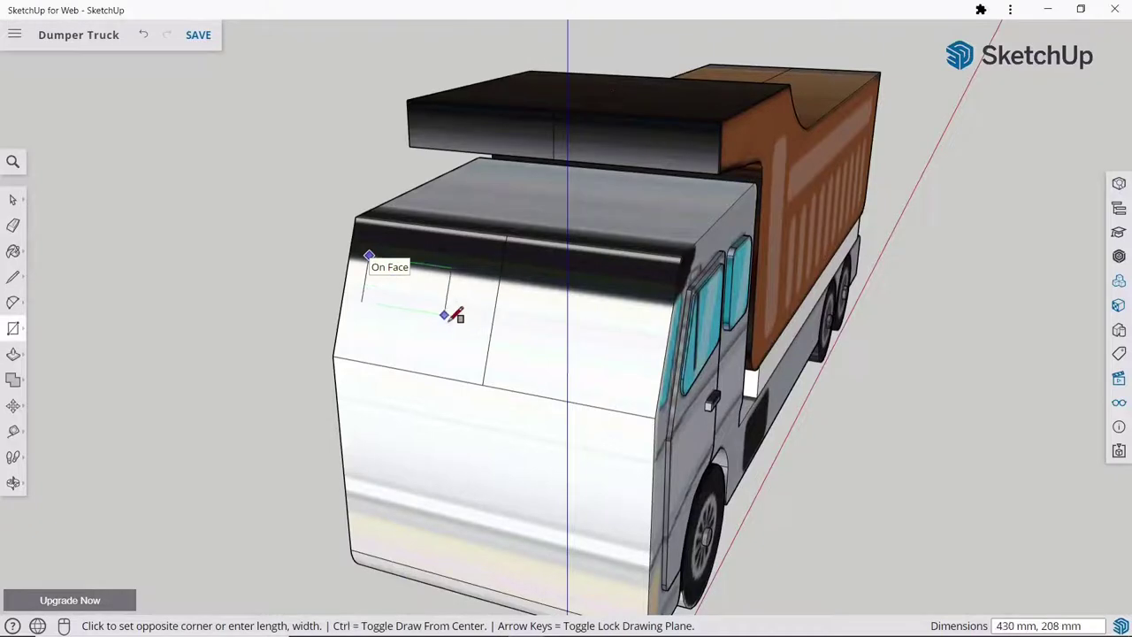
left_click(463, 362)
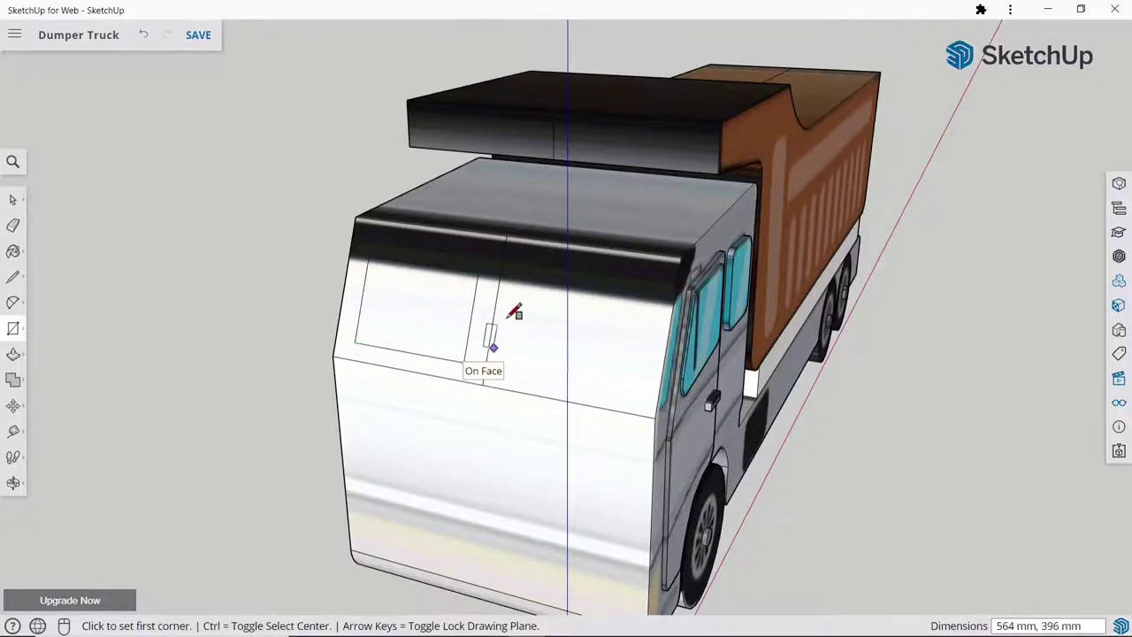
left_click(519, 280)
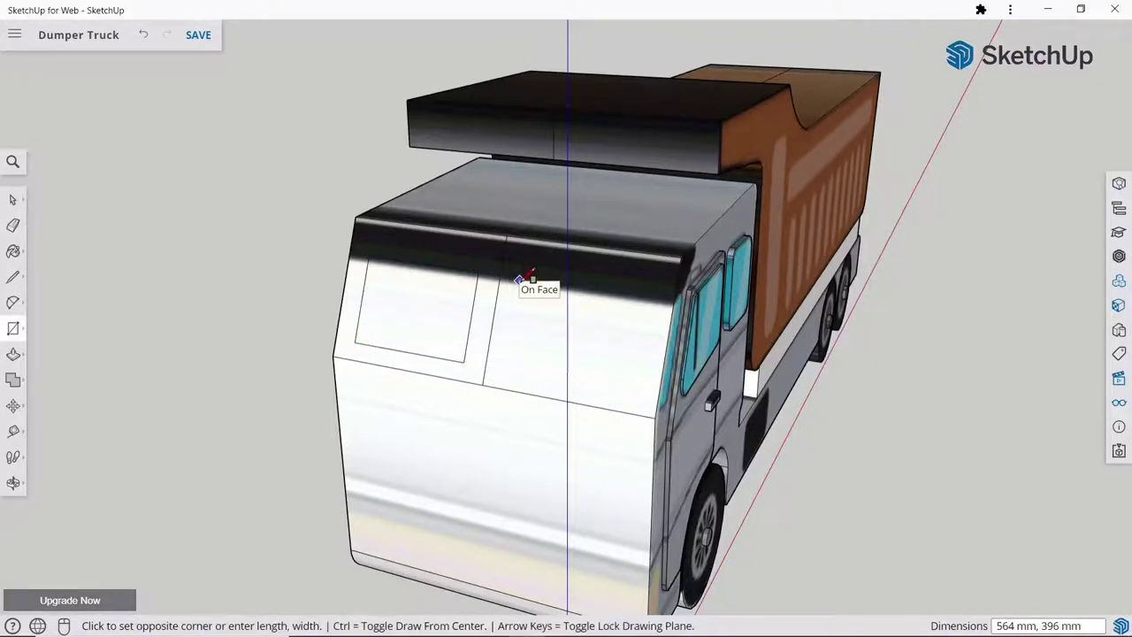
left_click(635, 389)
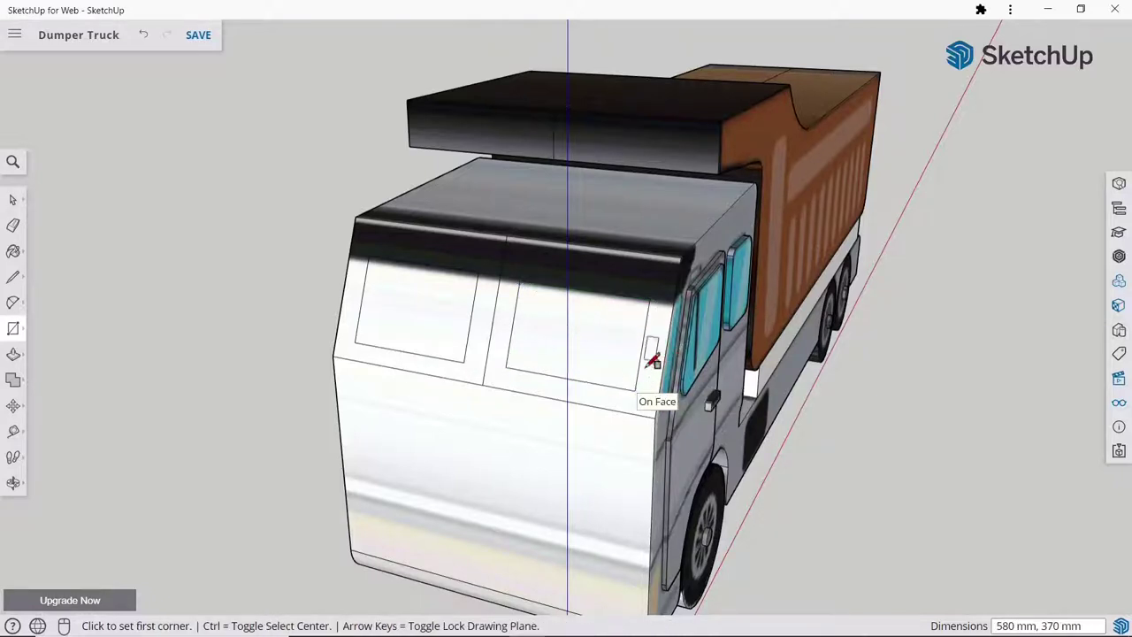
Step: Push/Pull each windshield pane 30 mm into the cab front
left_click(416, 331)
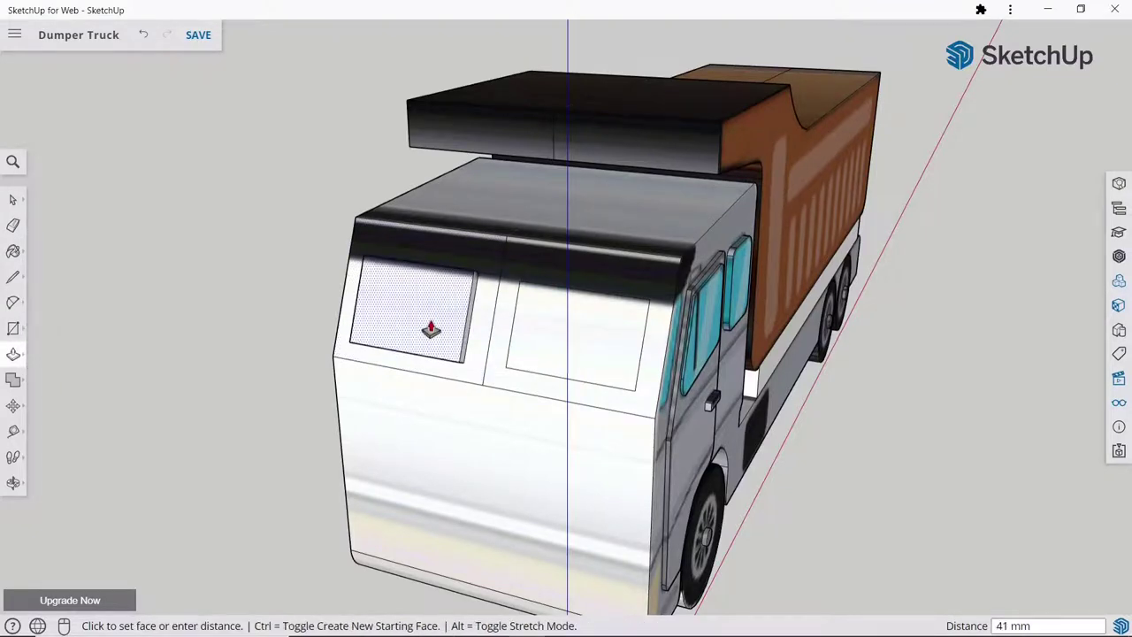
type("30")
key("Return")
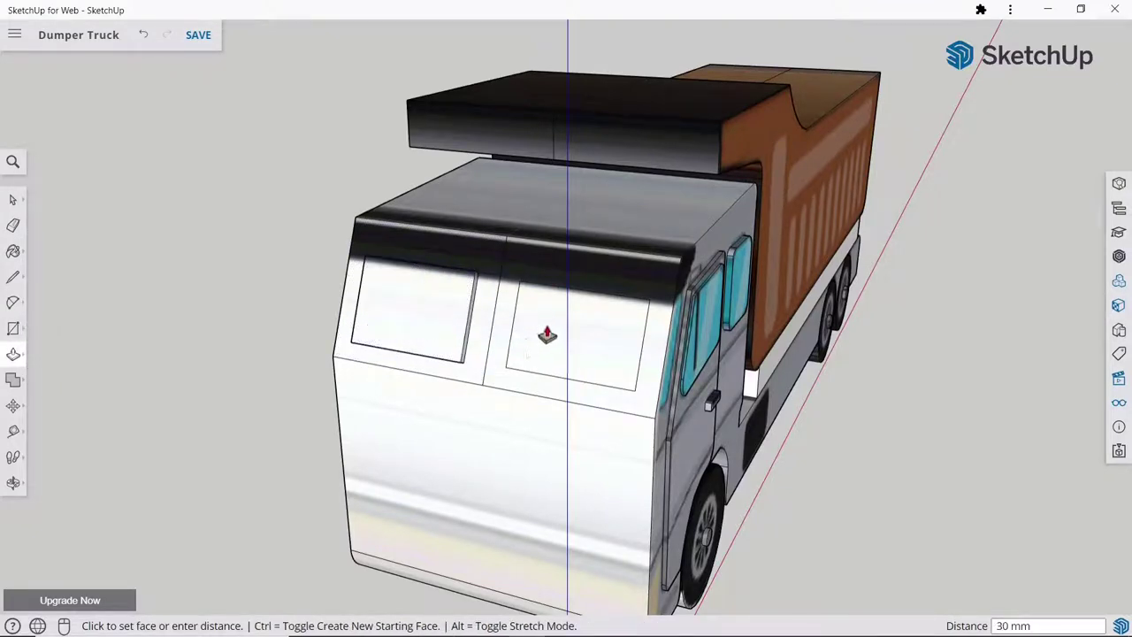
left_click(547, 334)
type("30")
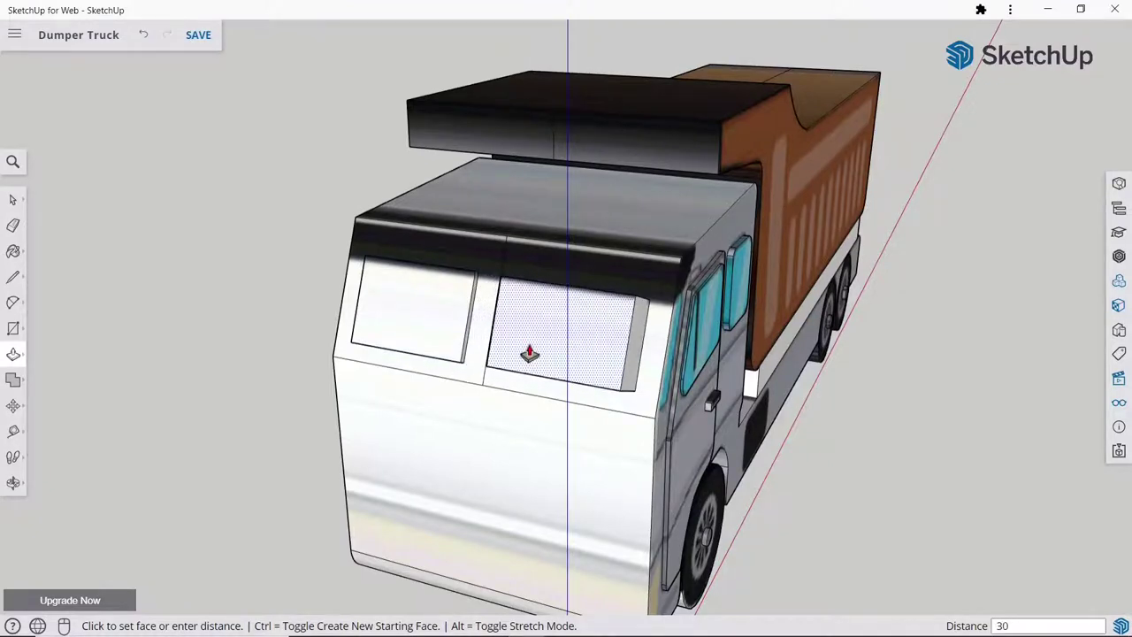
key("Return")
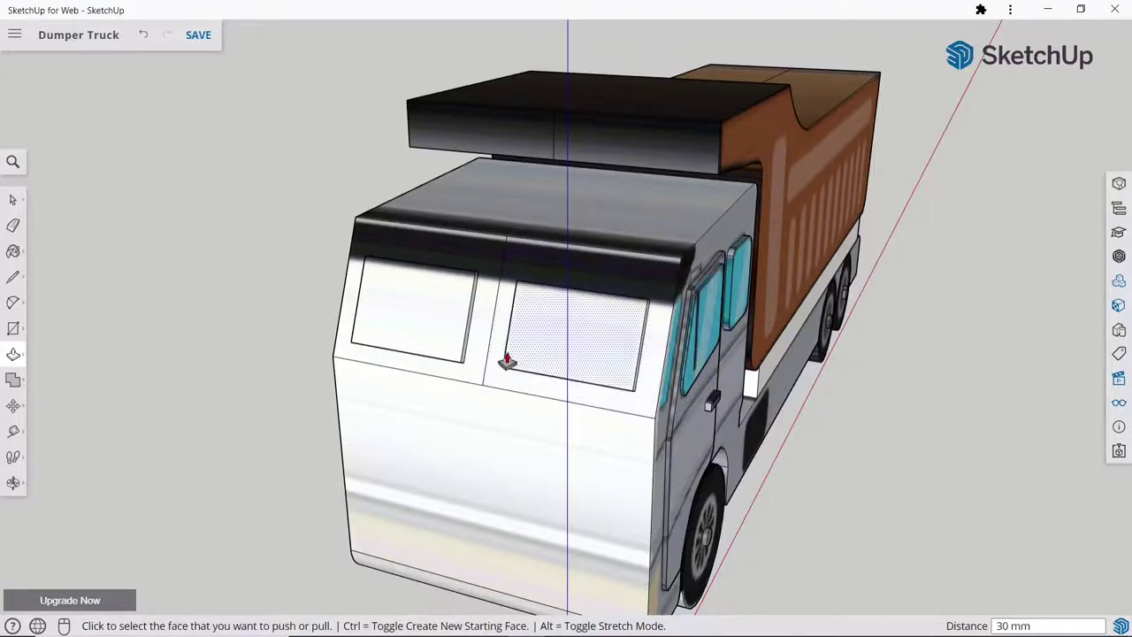
scroll(344, 316, "down", 3)
mouse_move(384, 323)
middle_mouse_down()
mouse_move(492, 309)
mouse_move(537, 281)
middle_mouse_up()
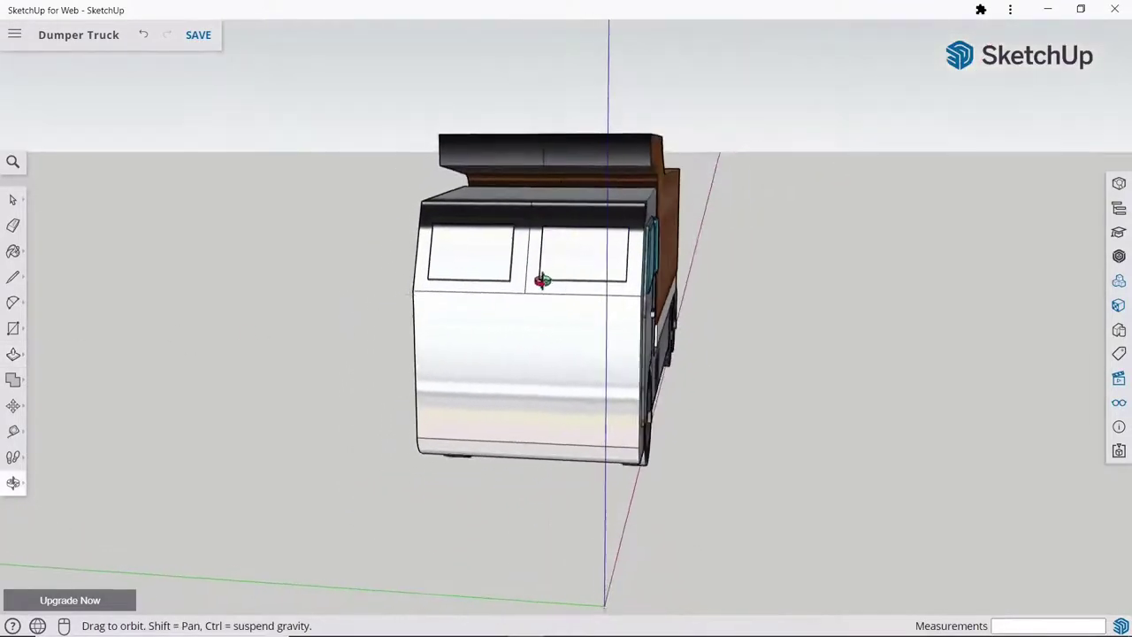
mouse_move(583, 331)
middle_mouse_down()
mouse_move(710, 344)
mouse_move(841, 333)
mouse_move(518, 348)
mouse_move(480, 372)
mouse_move(451, 364)
middle_mouse_up()
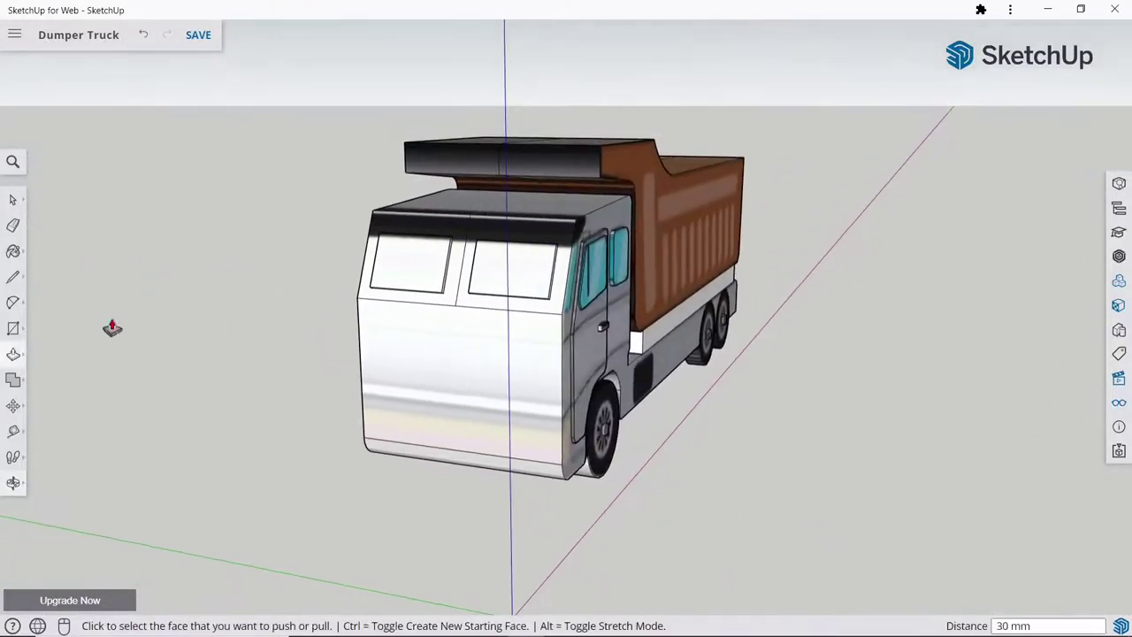
Step: Draw a wide rectangle on the lower cab front below the windshield panes
left_click(12, 328)
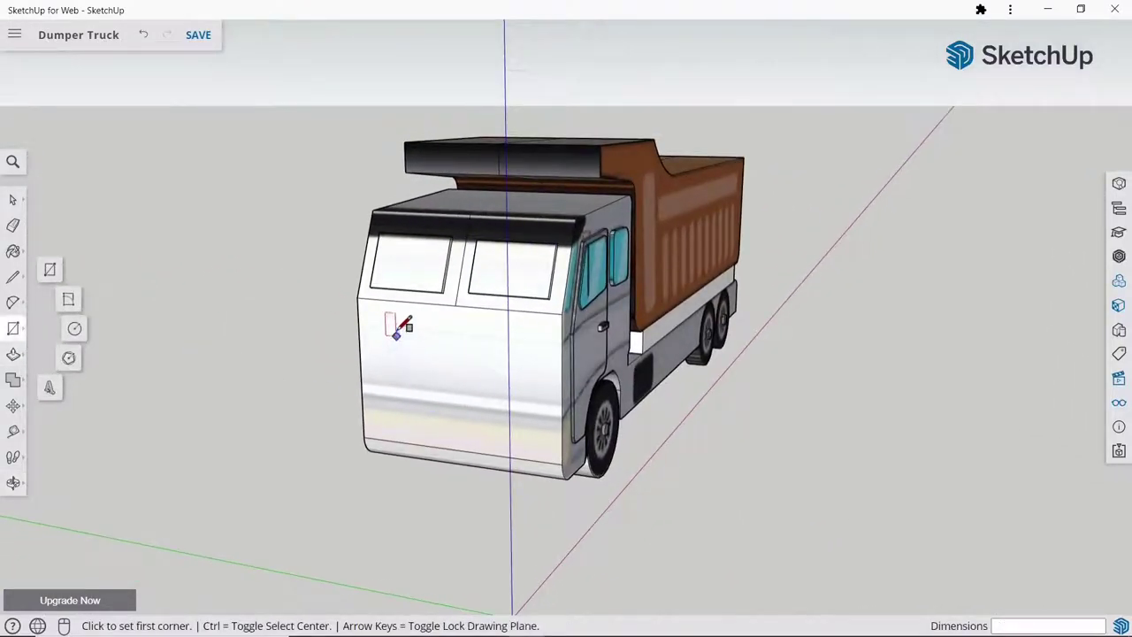
left_click(386, 307)
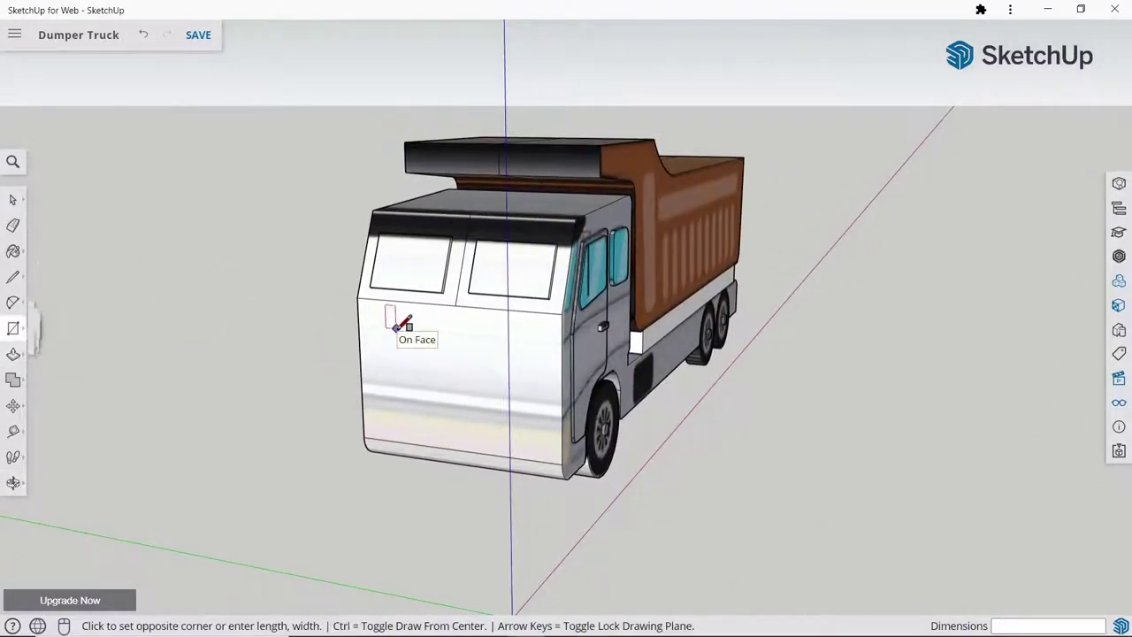
left_click(528, 401)
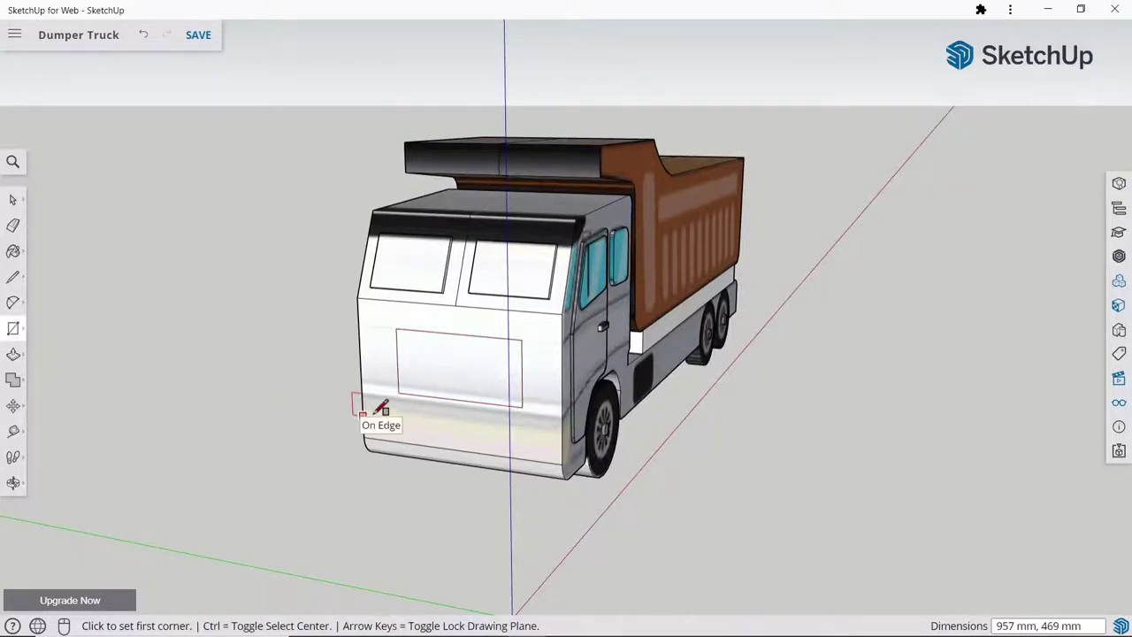
scroll(386, 399, "up", 2)
left_click(382, 419)
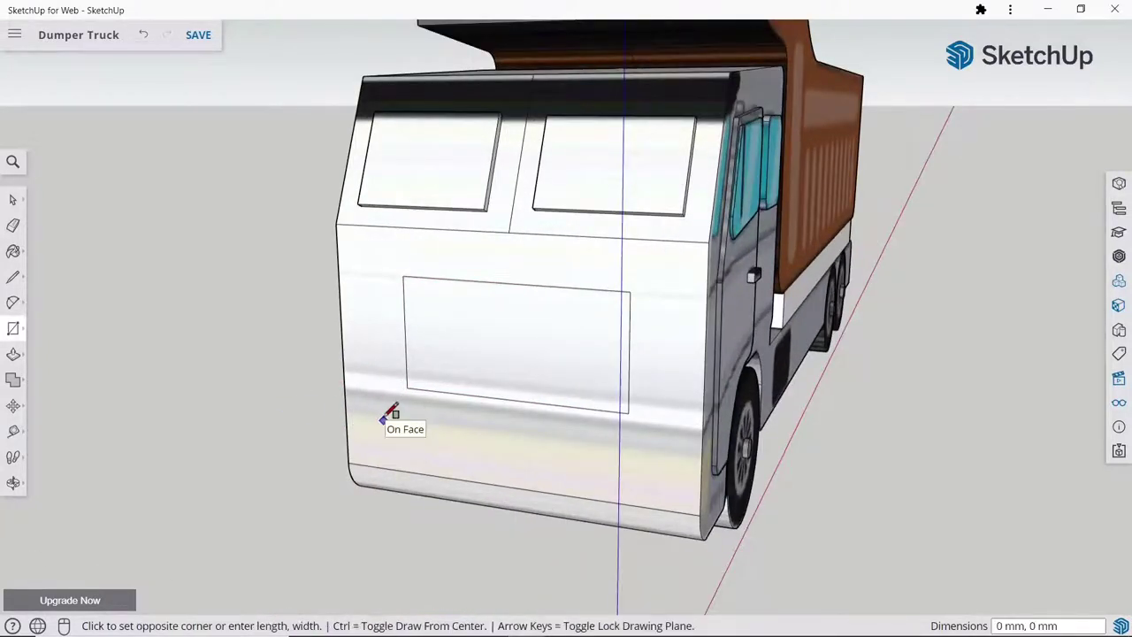
key("Escape")
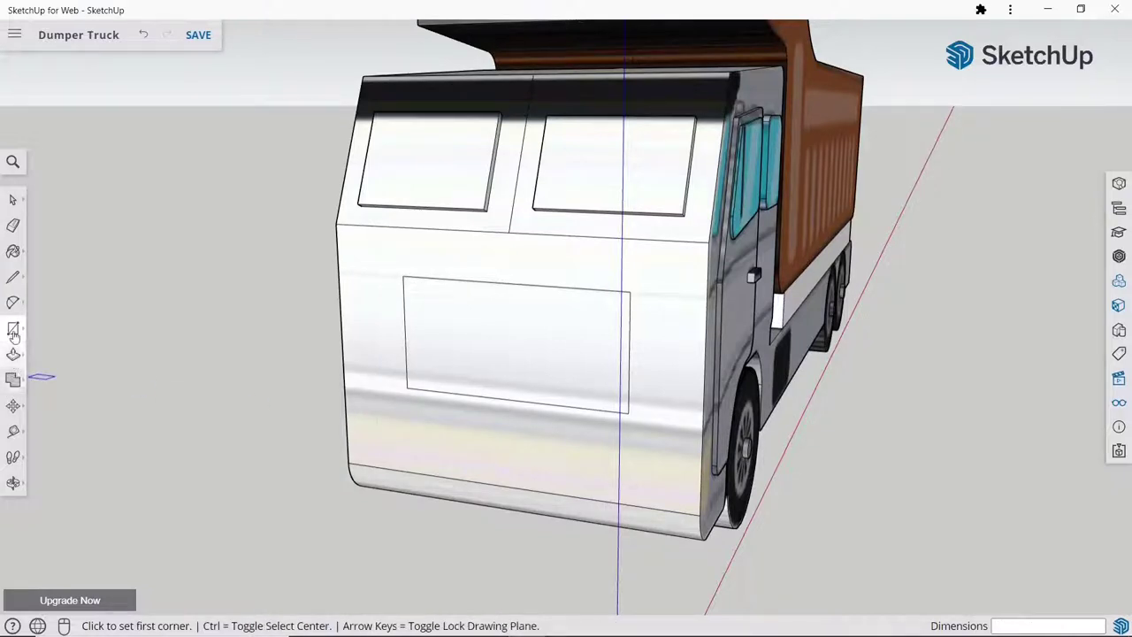
left_click(15, 328)
left_click(76, 328)
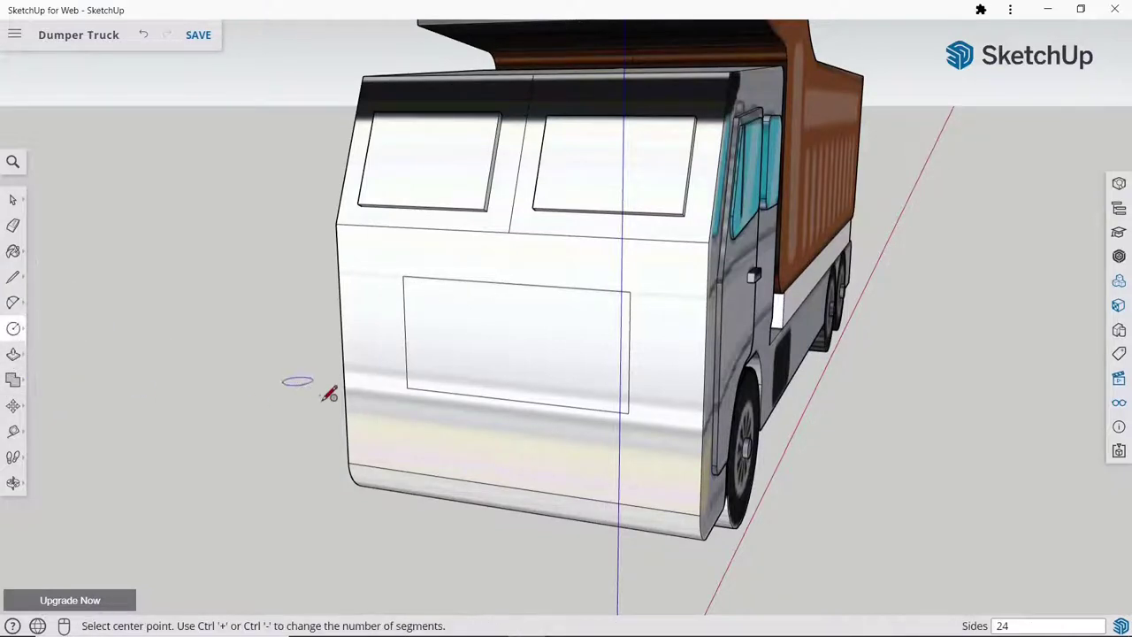
Step: Draw two headlight circles near the lower left and right corners of the cab front
left_click(383, 419)
left_click(382, 401)
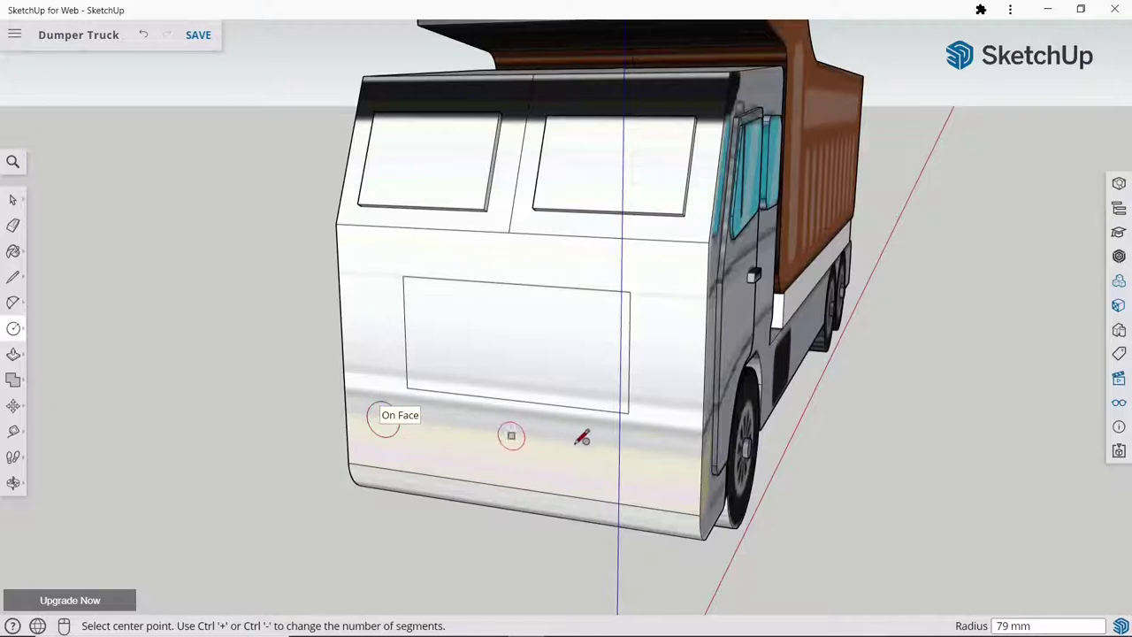
left_click(654, 453)
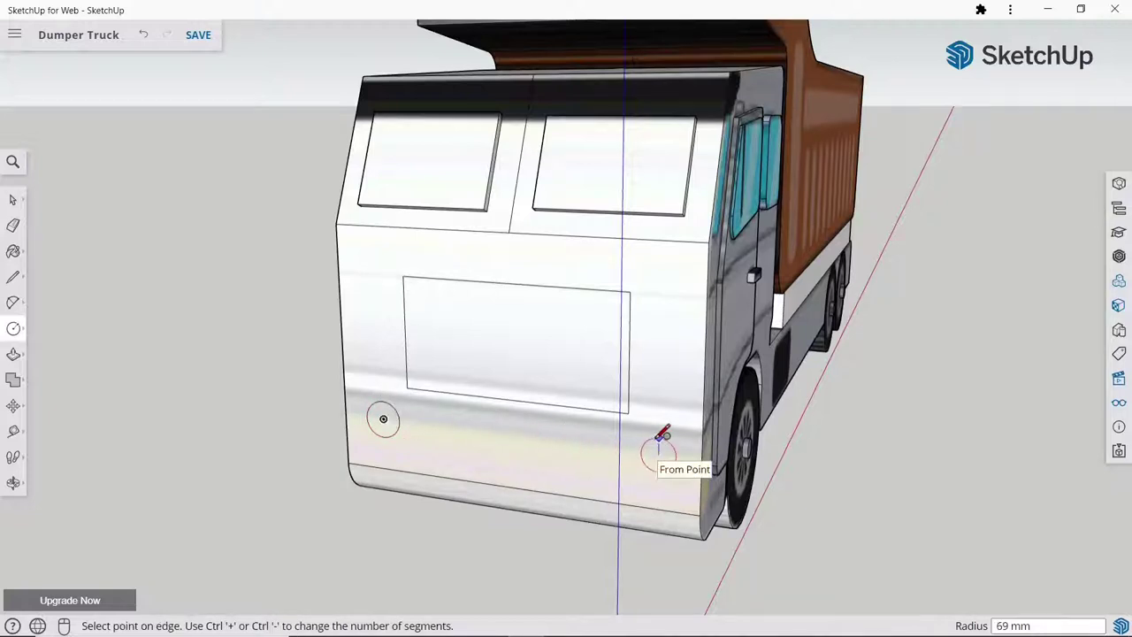
left_click(661, 453)
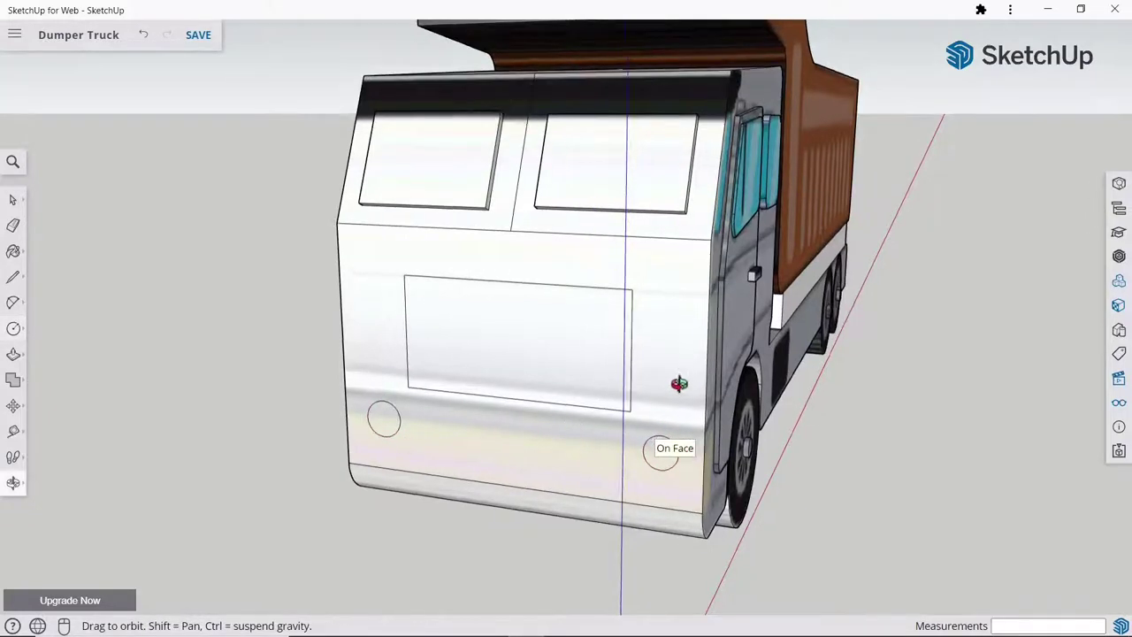
mouse_move(675, 384)
middle_mouse_down()
mouse_move(684, 372)
mouse_move(646, 398)
mouse_move(538, 434)
middle_mouse_up()
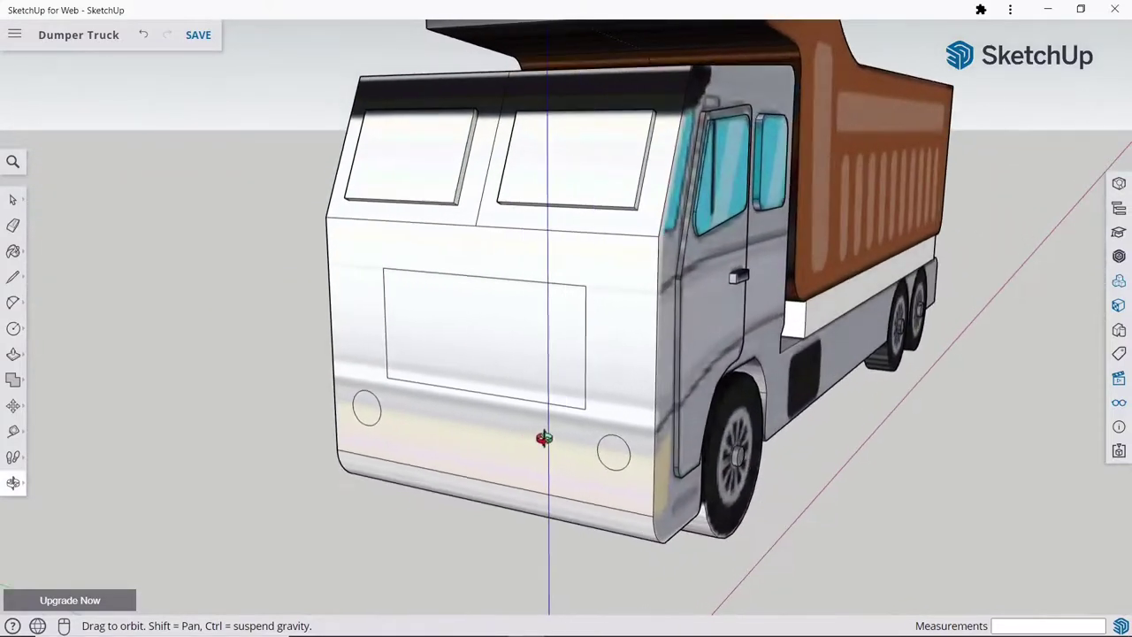
Step: Push/Pull both headlight circles out 30 mm
key("p")
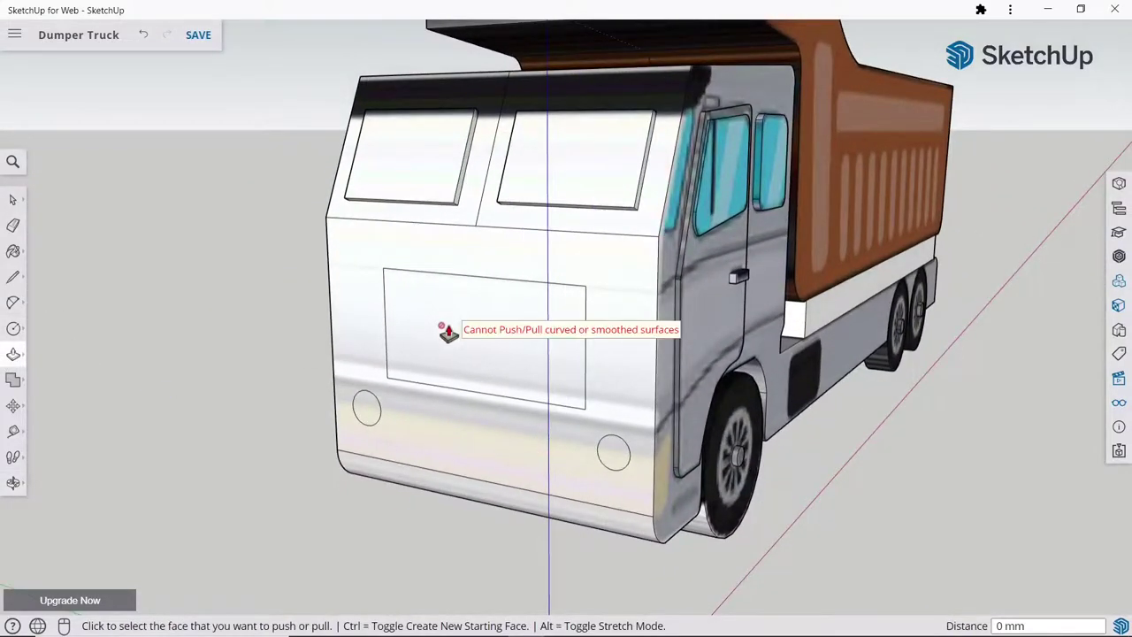
left_click(371, 412)
type("30")
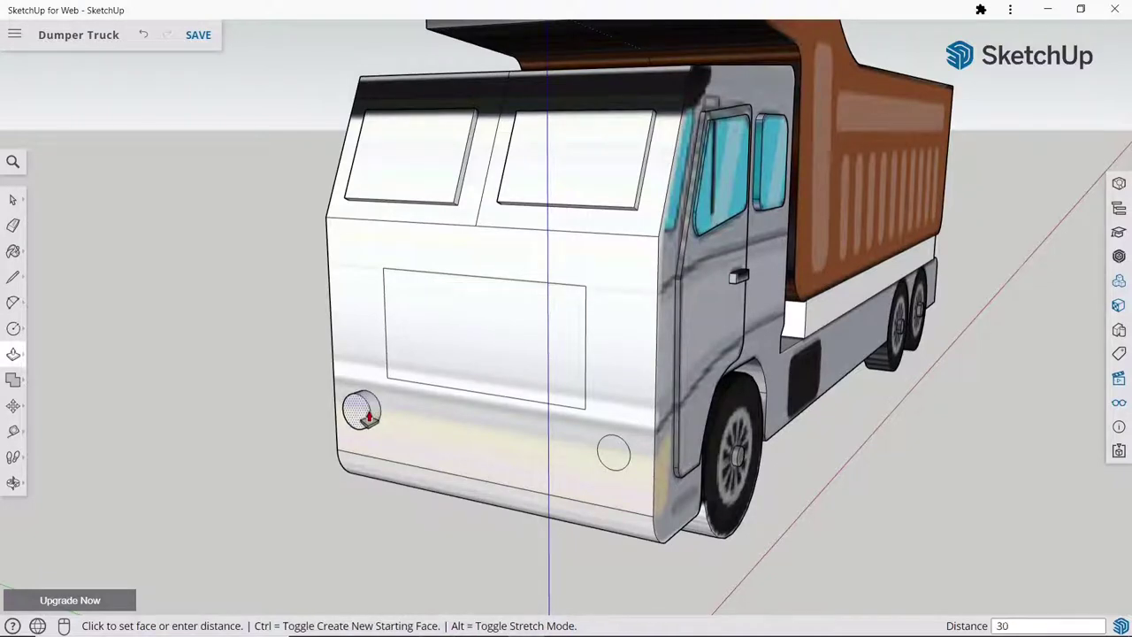
key("Return")
left_click(612, 454)
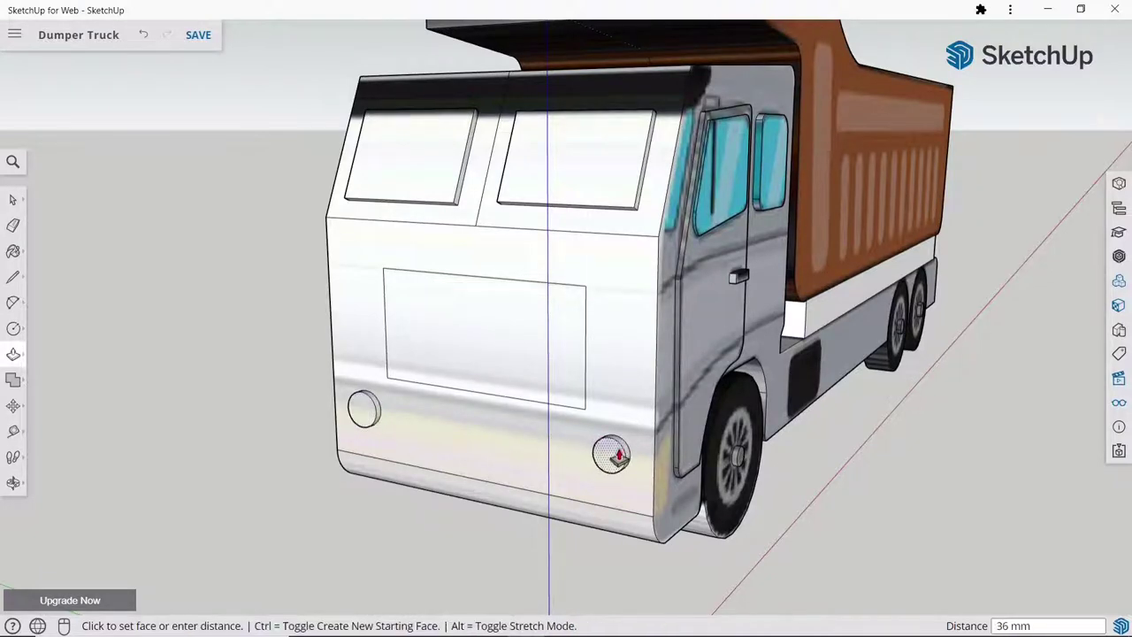
key("Return")
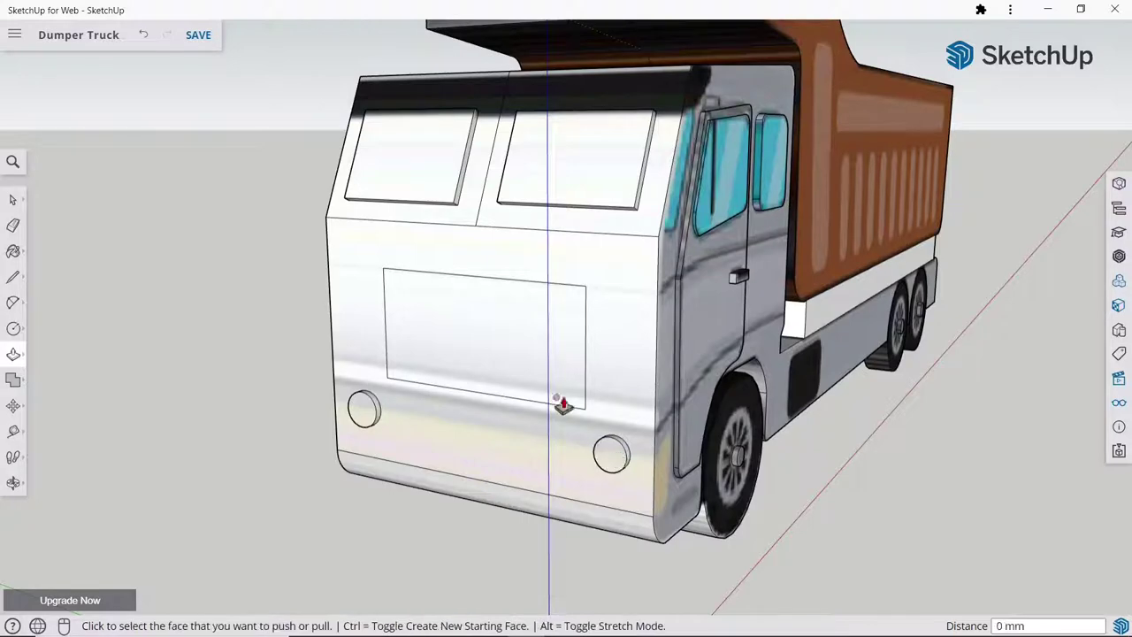
Step: Choose a bright yellow colour swatch in the Materials panel
left_click(14, 223)
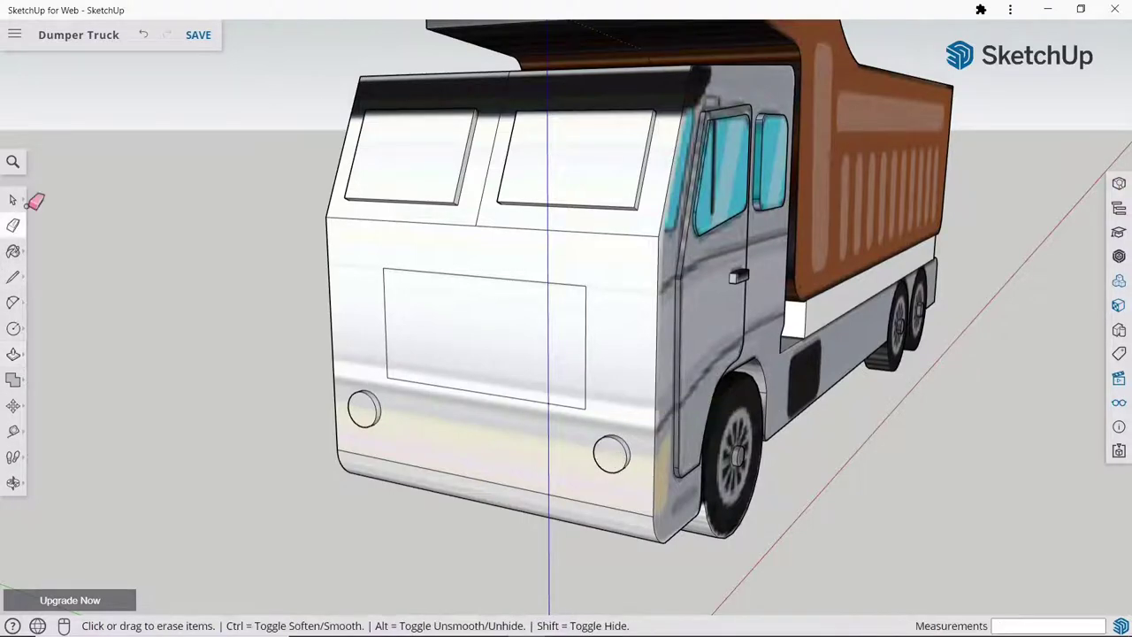
left_click(14, 200)
scroll(300, 305, "down", 3)
mouse_move(325, 321)
middle_mouse_down()
mouse_move(473, 329)
mouse_move(514, 365)
middle_mouse_up()
scroll(514, 365, "up", 2)
scroll(529, 347, "down", 2)
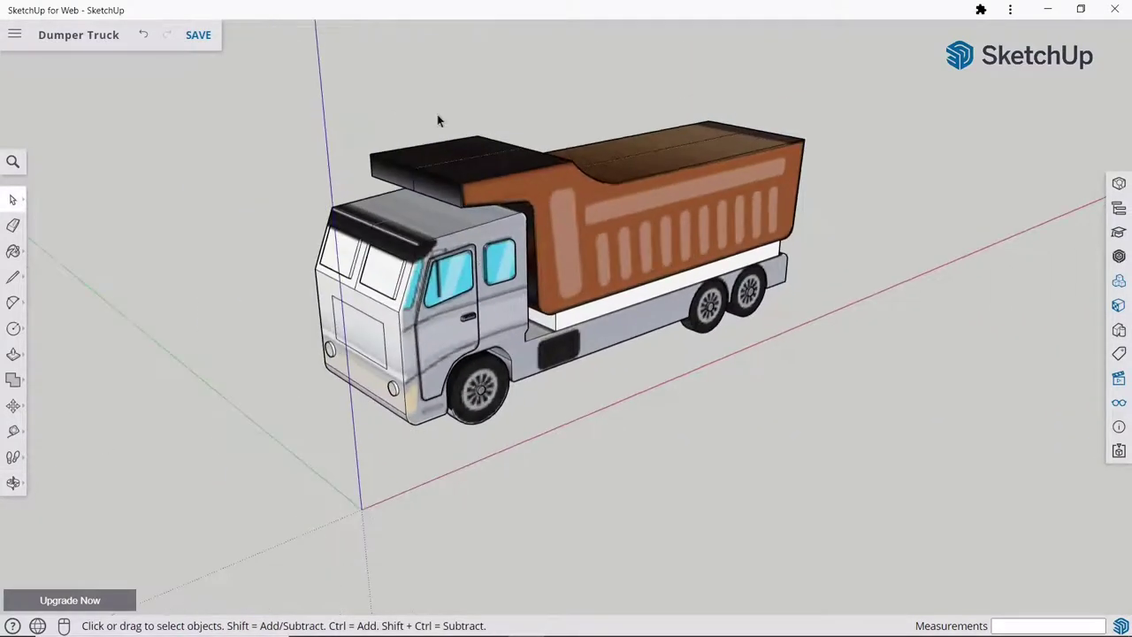
scroll(436, 98, "up", 1)
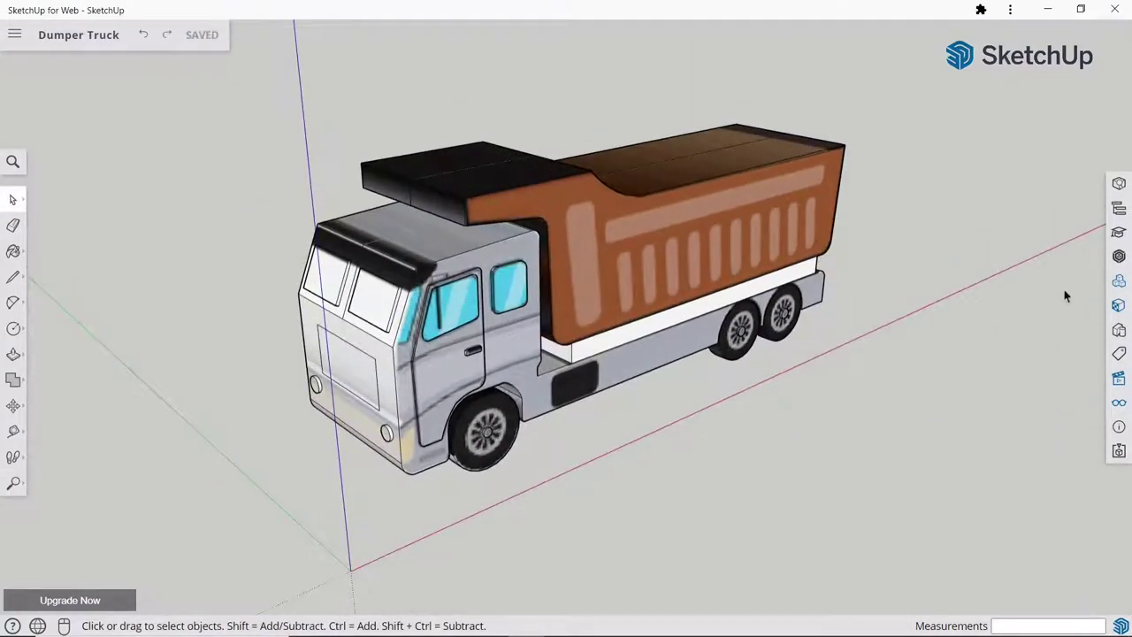
left_click(1117, 304)
scroll(946, 407, "down", 5)
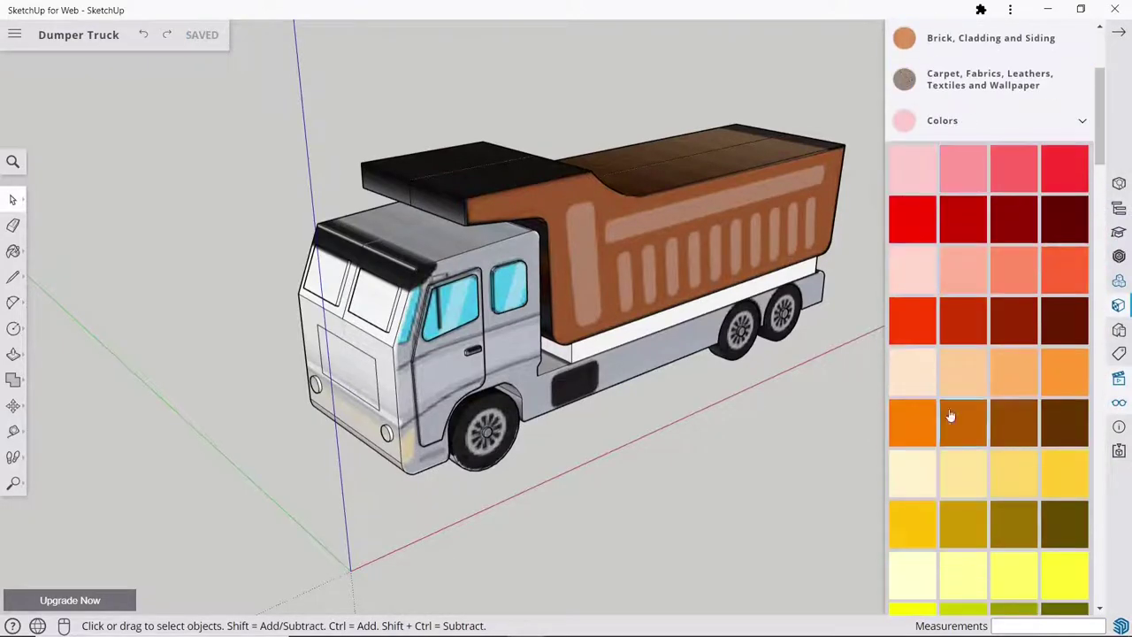
scroll(949, 414, "down", 3)
left_click(922, 477)
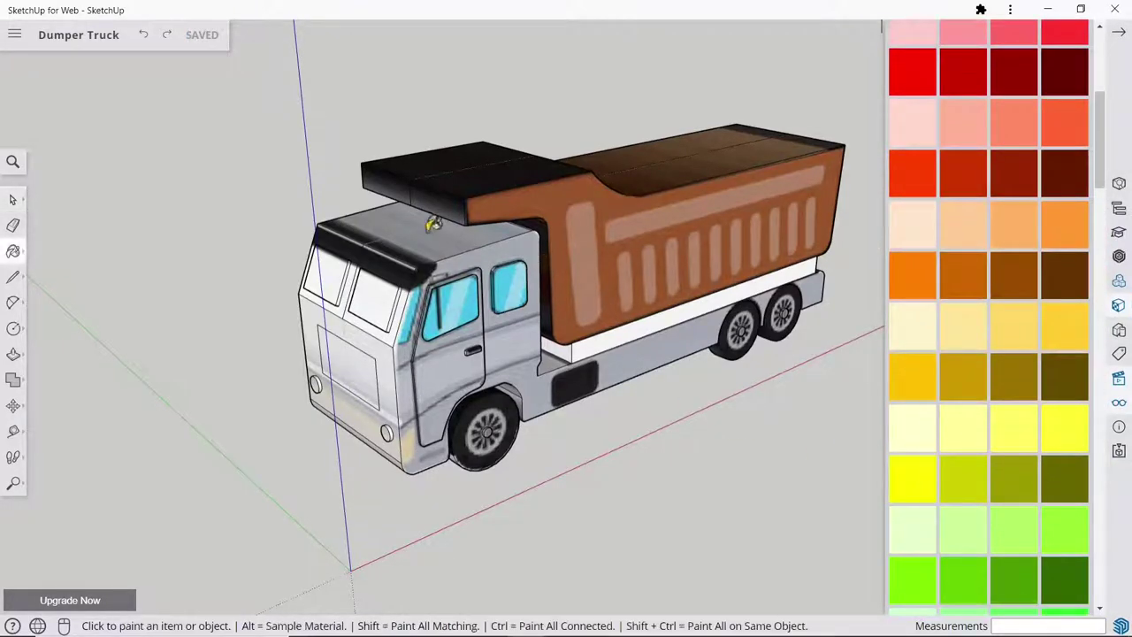
scroll(430, 222, "up", 3)
Step: Paint the cab roof, sloped front, sides, chassis and front faces yellow
left_click(405, 221)
left_click(410, 260)
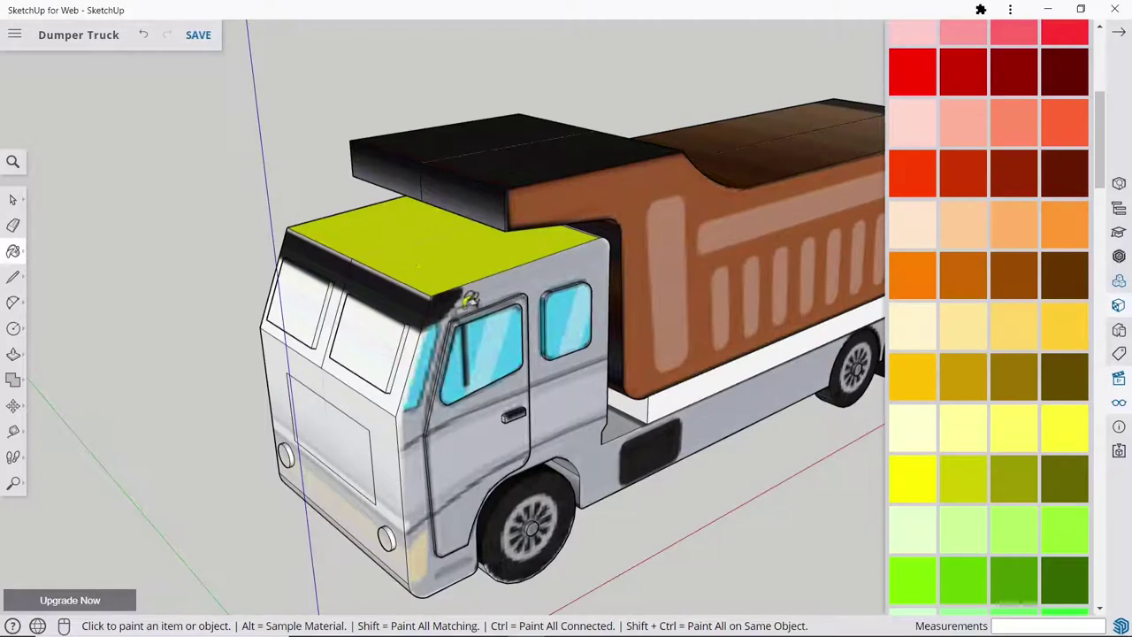
left_click(488, 293)
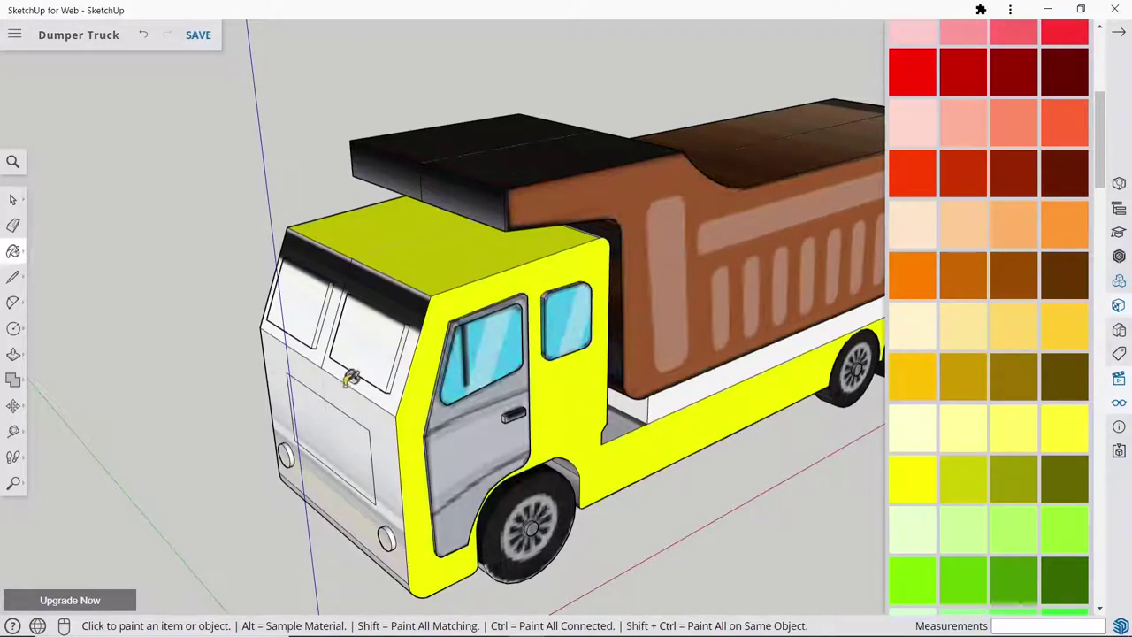
left_click(338, 358)
left_click(319, 351)
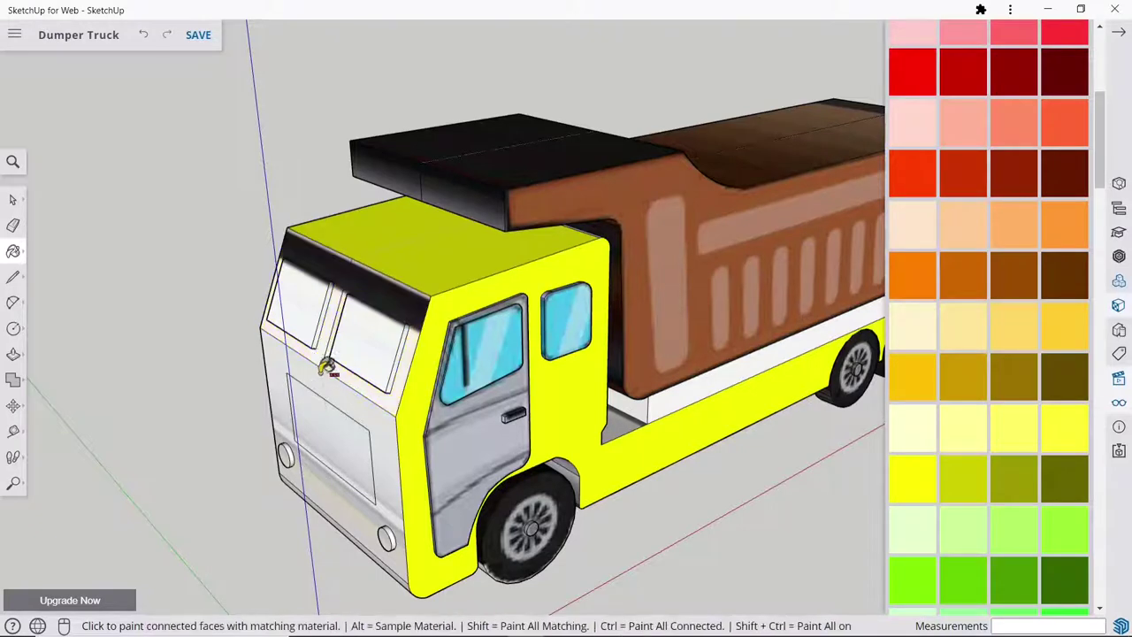
left_click(325, 378, "ctrl")
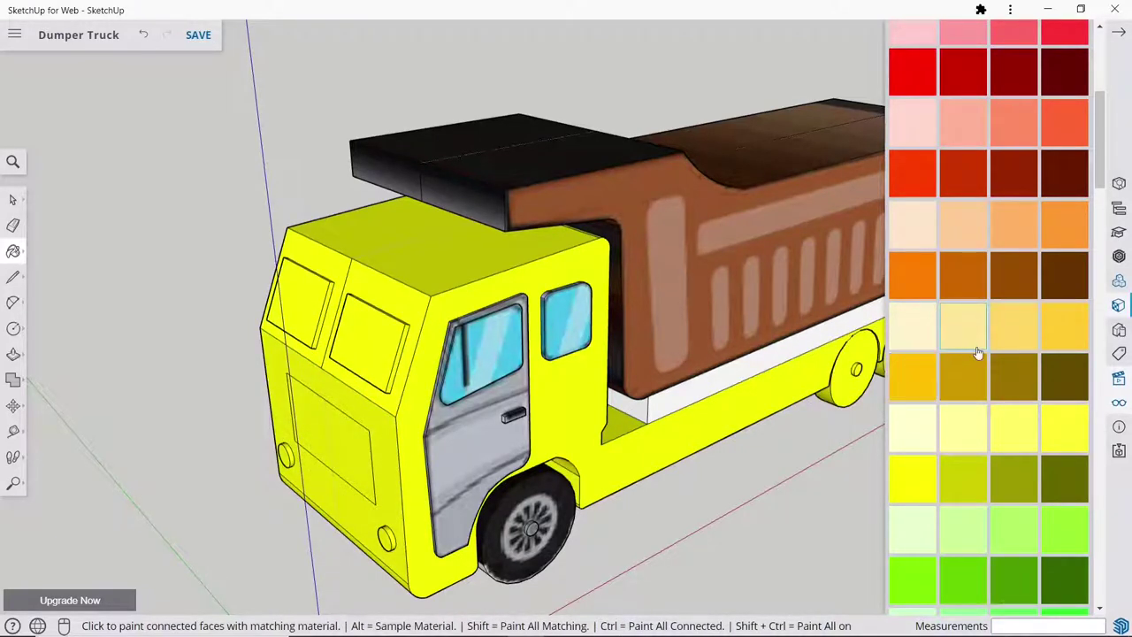
Step: Paint both halves of the front grille dark grey
scroll(977, 353, "up", 3)
scroll(977, 352, "down", 5)
scroll(977, 352, "down", 4)
scroll(977, 353, "down", 2)
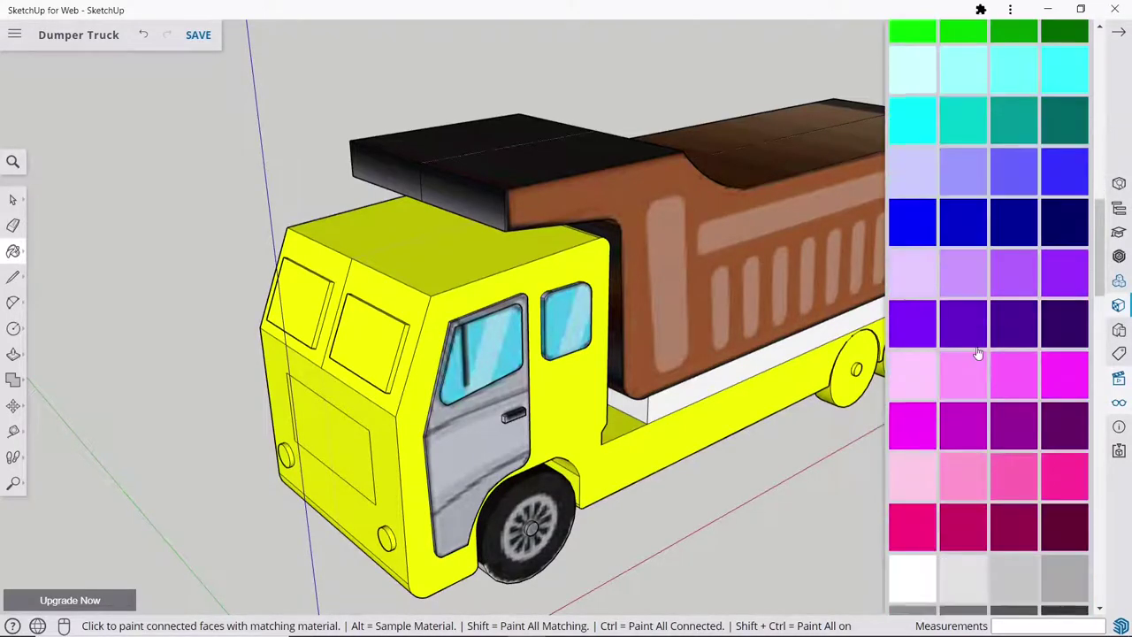
scroll(977, 353, "down", 3)
left_click(1030, 411)
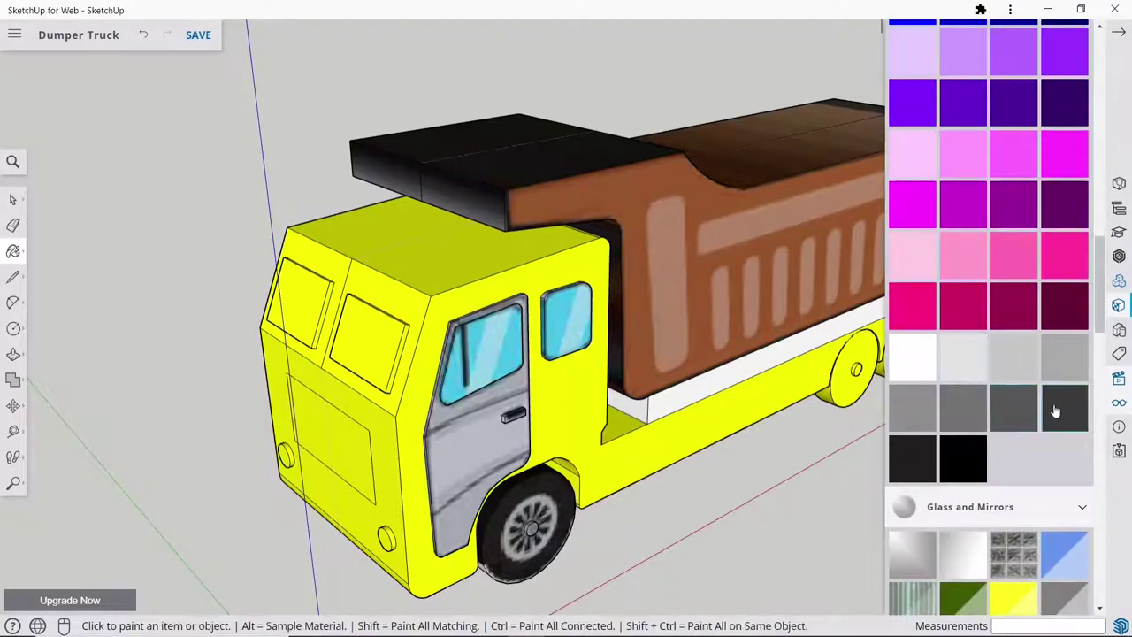
left_click(344, 436)
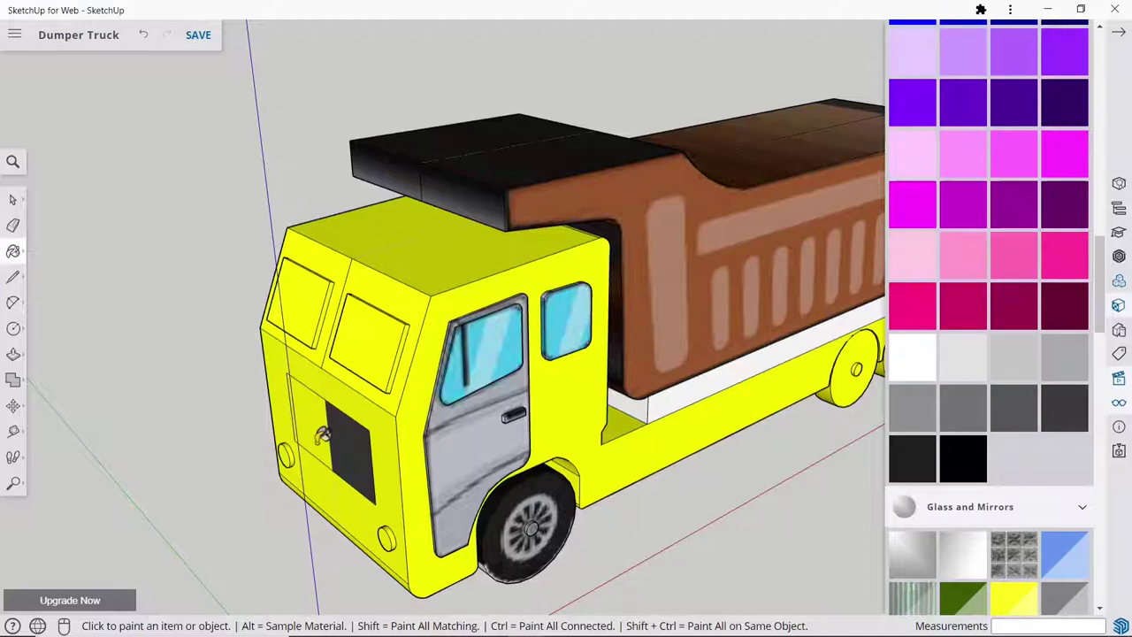
left_click(321, 435)
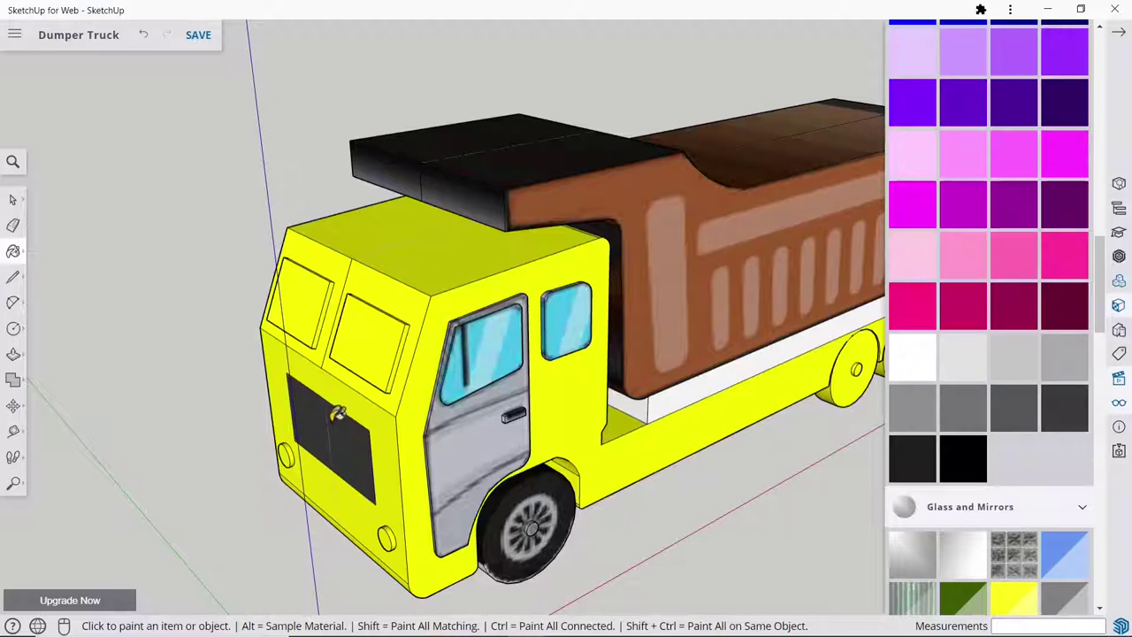
Step: Apply blue glass to the door window, rear side window and both headlights
scroll(1052, 486, "down", 1)
left_click(1057, 491)
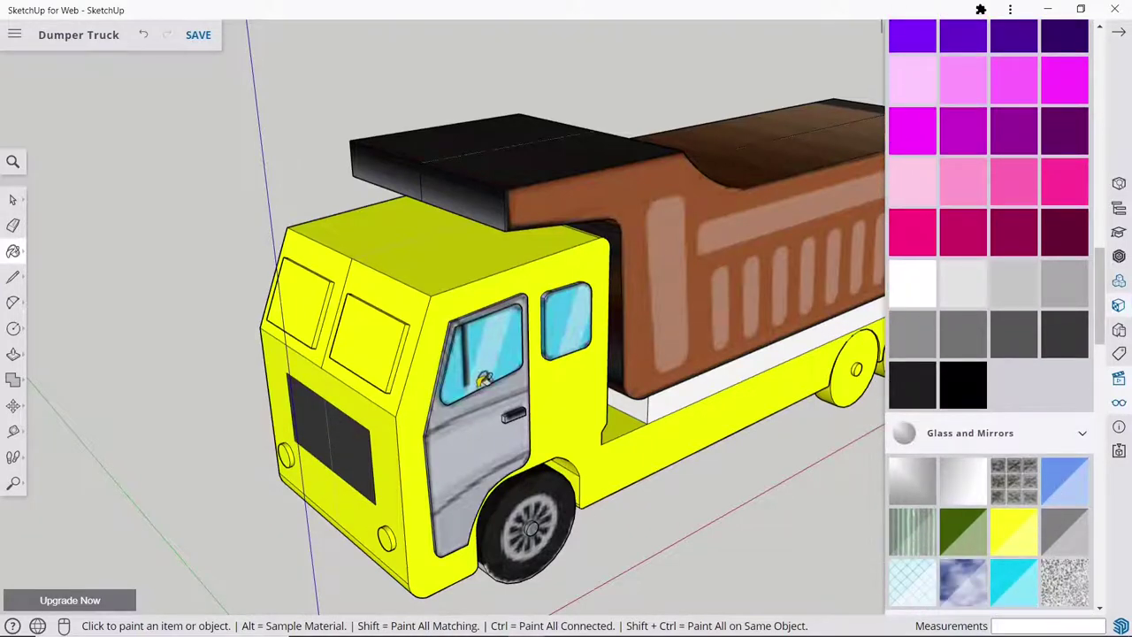
left_click(506, 339)
left_click(570, 316)
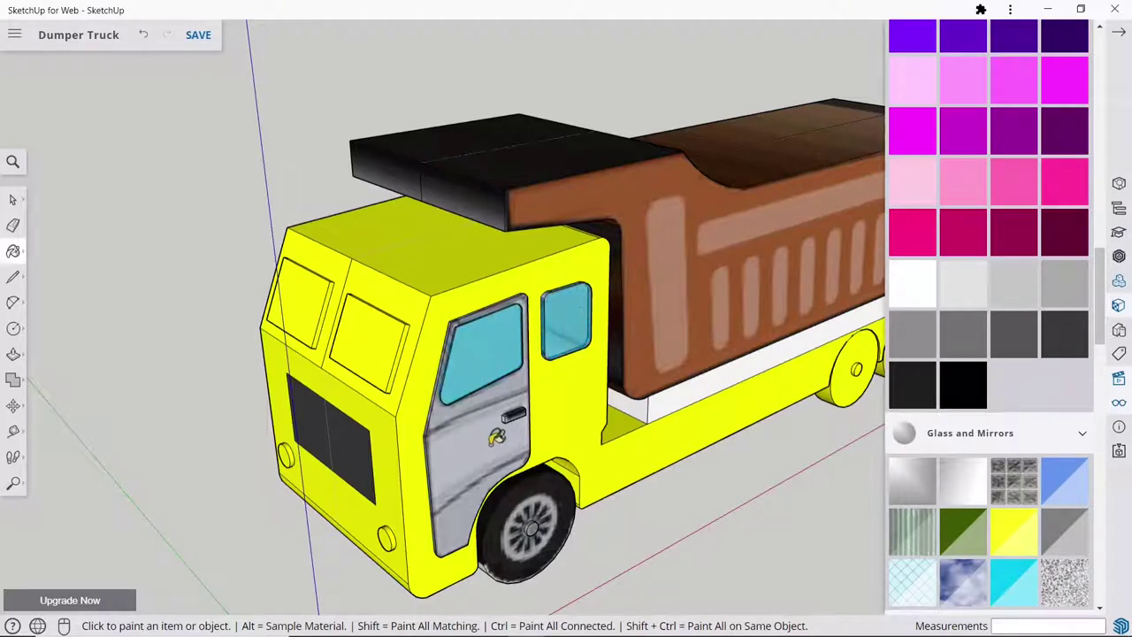
middle_click_drag(497, 436, 508, 425)
scroll(508, 425, "up", 5)
left_click(516, 415)
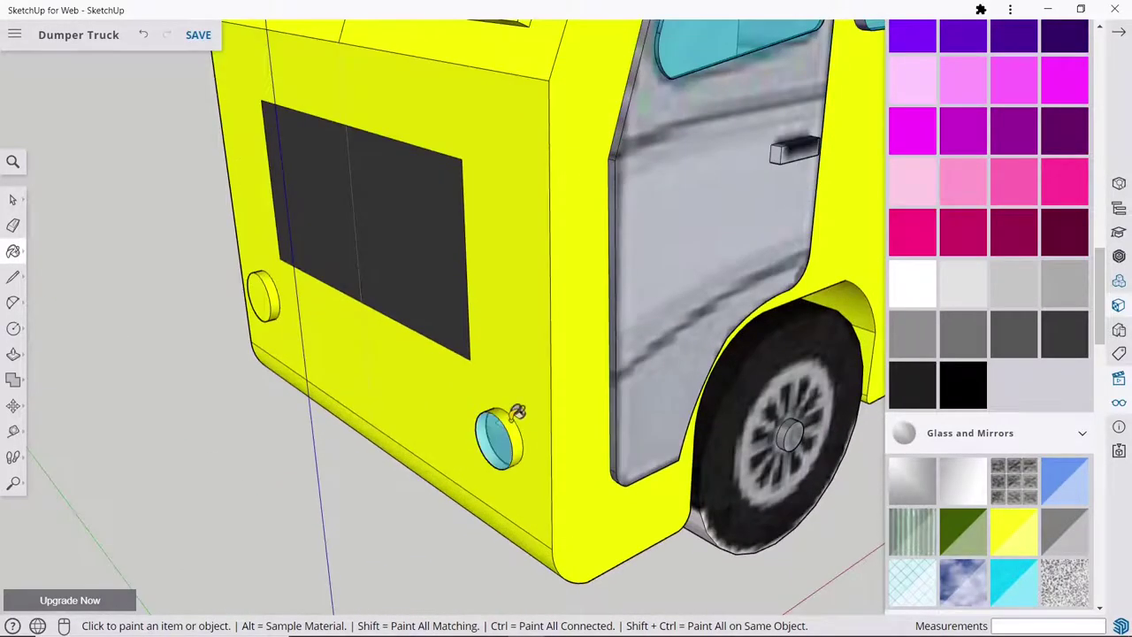
scroll(517, 413, "up", 3)
left_click(177, 235)
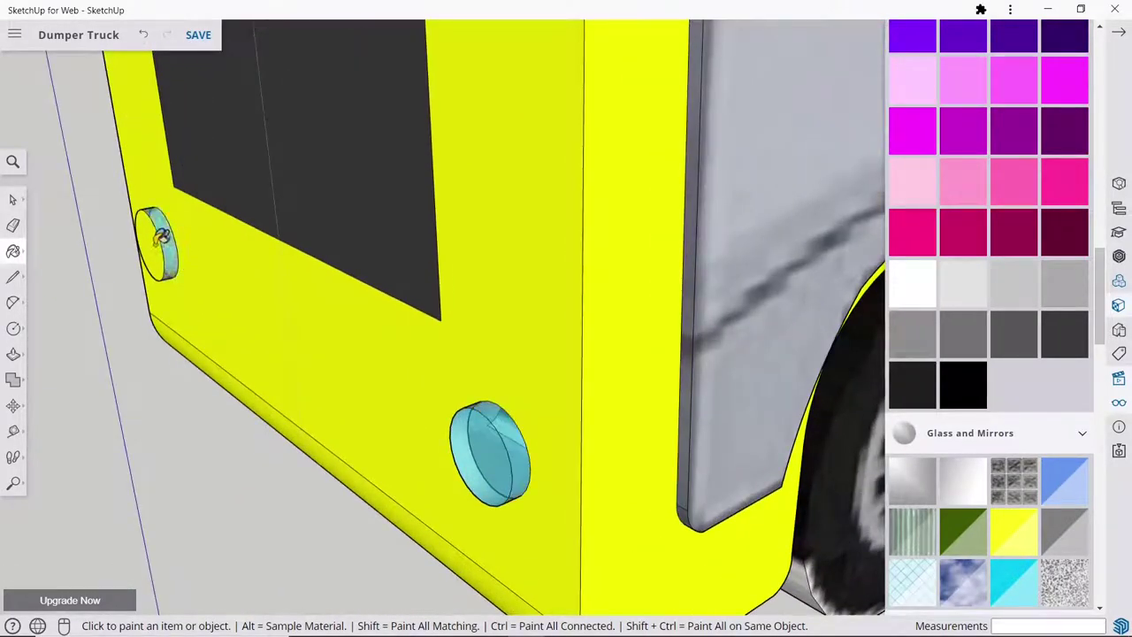
Step: Make the left and right windshields, the window recess face and a frame strip blue glass
scroll(172, 240, "down", 6)
scroll(230, 133, "down", 2)
scroll(268, 27, "up", 3)
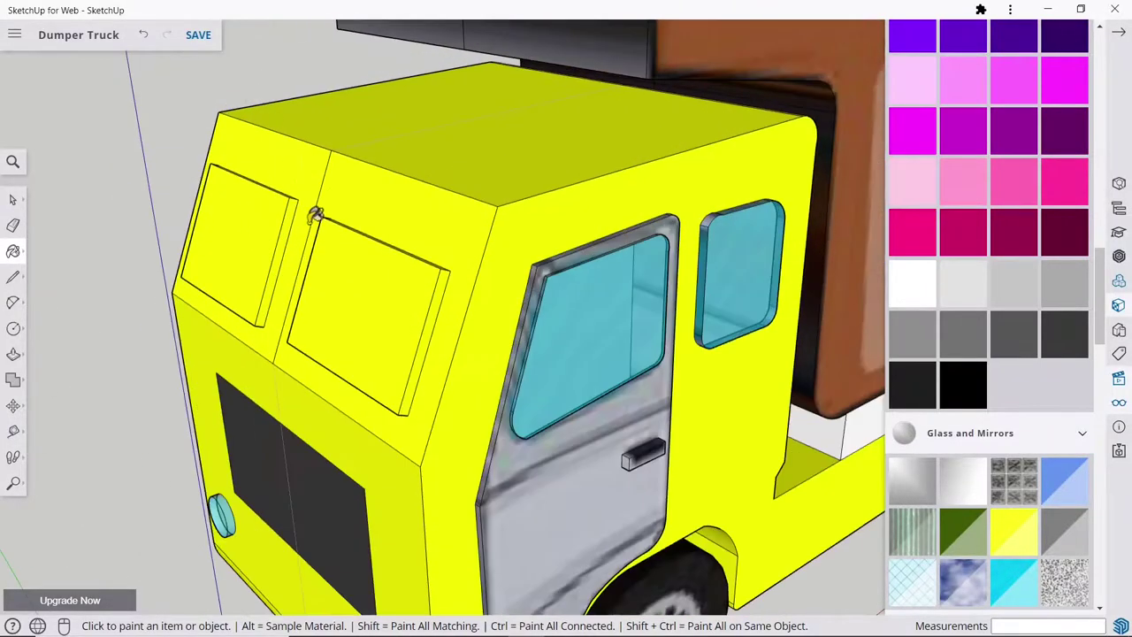
left_click(257, 224)
left_click(375, 274)
scroll(460, 310, "up", 2)
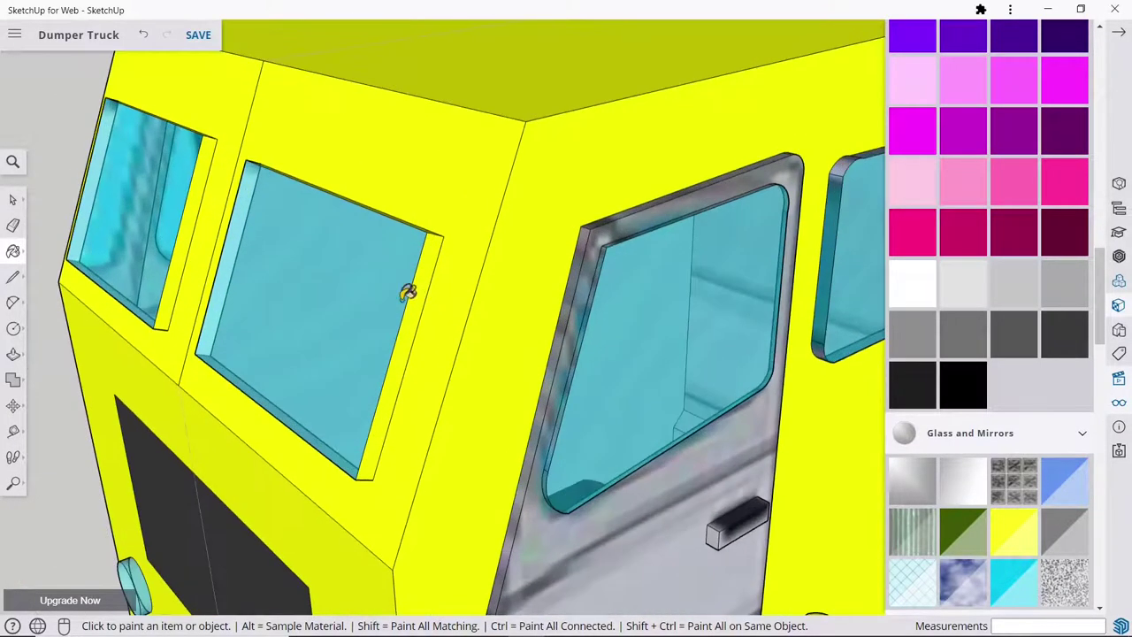
left_click(420, 296)
left_click(190, 233)
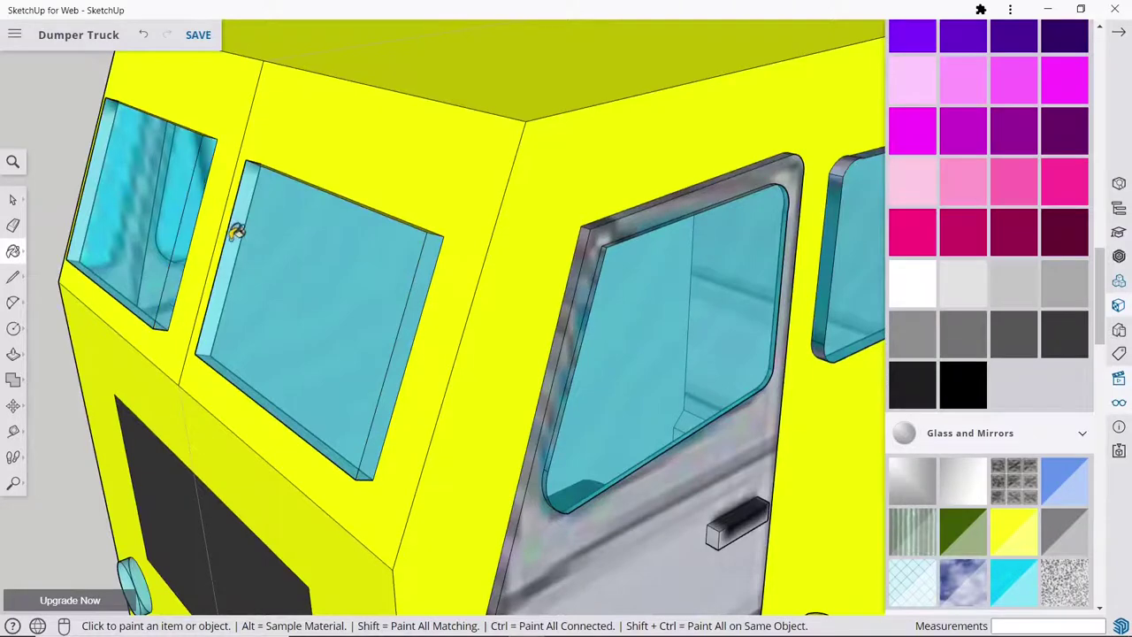
Step: Glaze the windshield's top, left and bottom frame strips blue
mouse_move(236, 228)
middle_mouse_down()
mouse_move(384, 374)
mouse_move(372, 434)
middle_mouse_up()
scroll(392, 416, "up", 2)
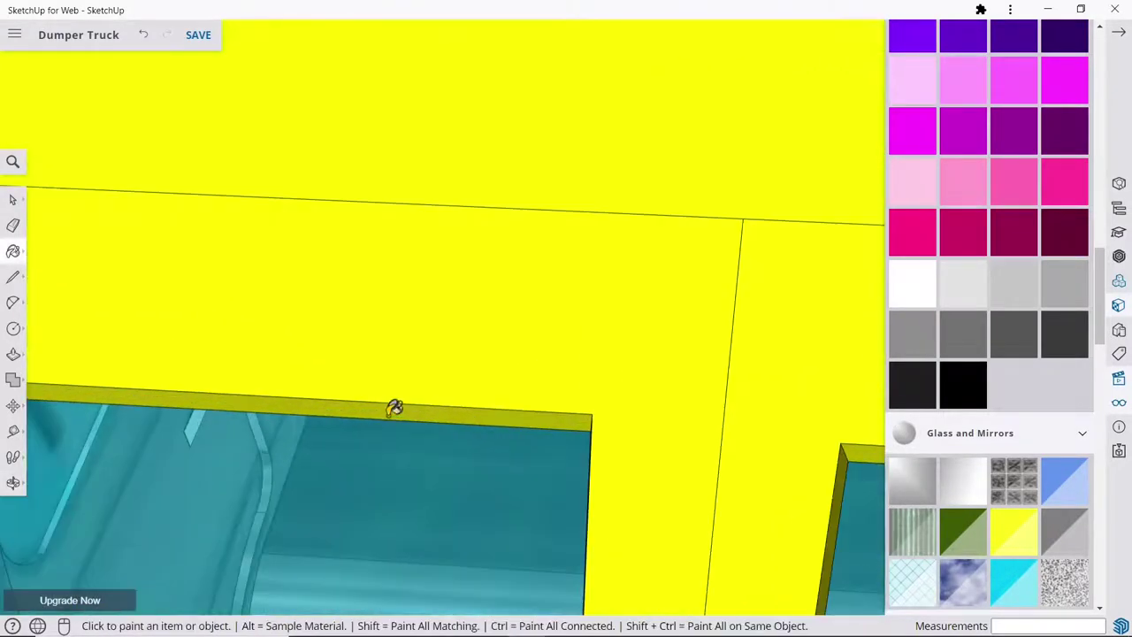
scroll(548, 356, "down", 3)
scroll(599, 366, "up", 3)
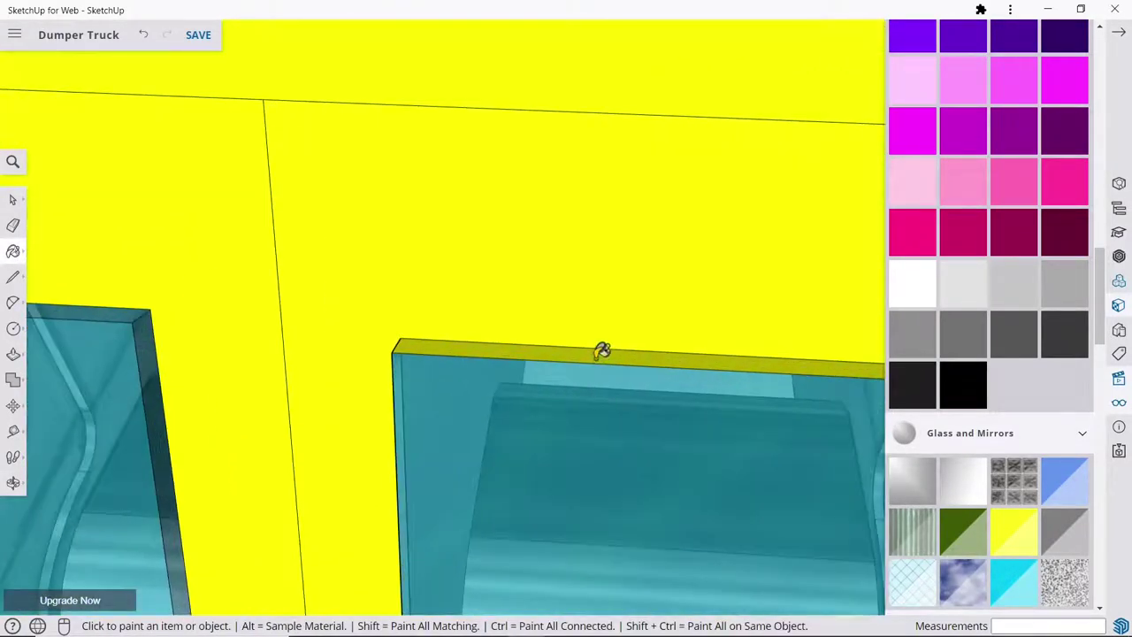
left_click(602, 350)
scroll(576, 328, "down", 3)
mouse_move(513, 366)
middle_mouse_down()
mouse_move(538, 283)
mouse_move(637, 309)
mouse_move(607, 228)
mouse_move(519, 203)
middle_mouse_up()
scroll(458, 250, "up", 3)
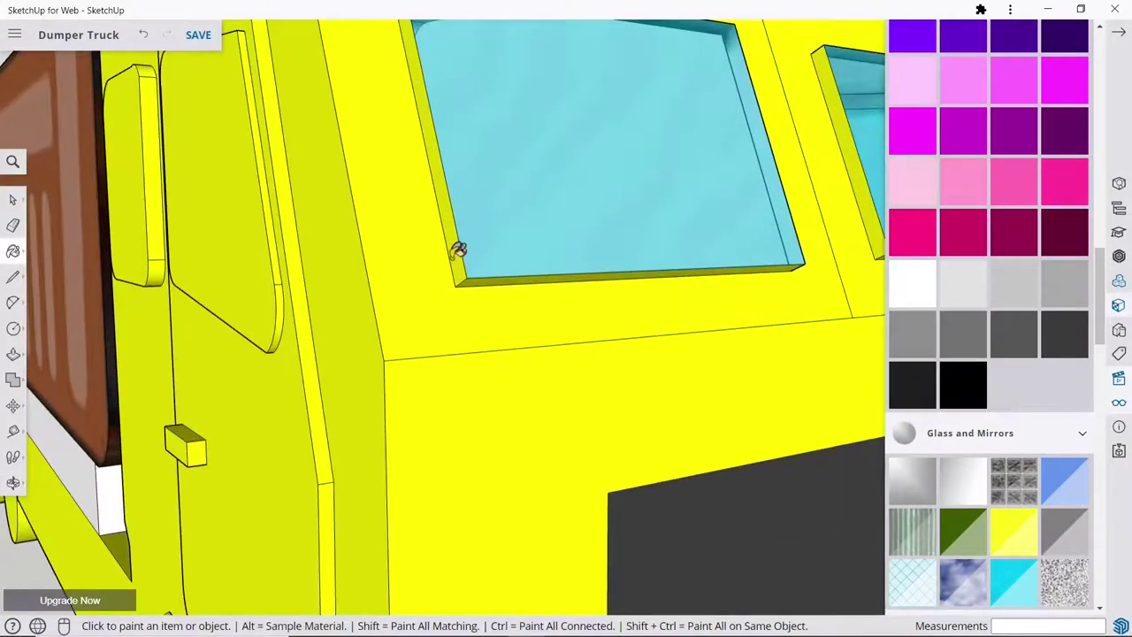
left_click(458, 249)
scroll(497, 283, "up", 2)
left_click(493, 263)
Step: Glaze the right windshield's left and bottom strips blue
scroll(433, 301, "down", 2)
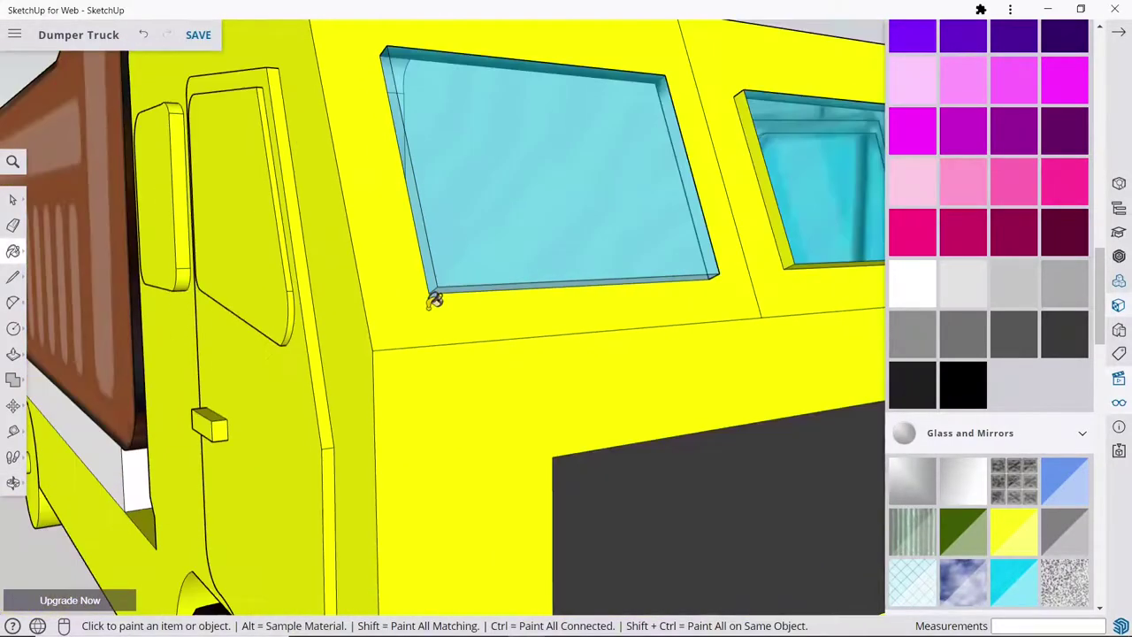
scroll(797, 268, "up", 3)
left_click(770, 207)
scroll(770, 207, "down", 3)
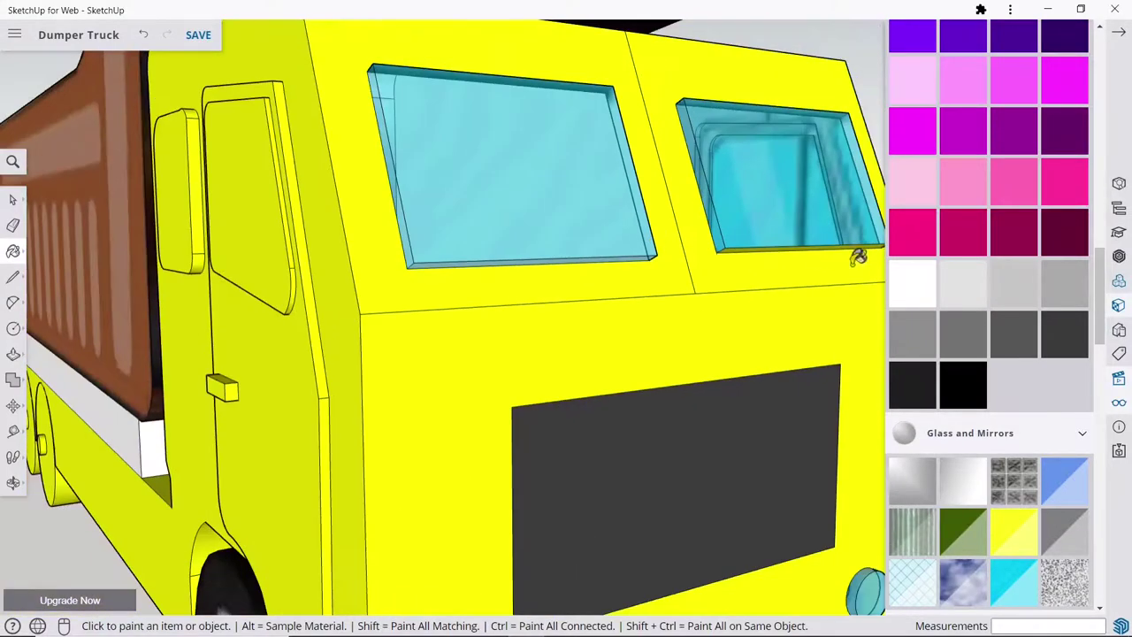
scroll(858, 253, "up", 3)
scroll(712, 210, "up", 1)
left_click(699, 217)
scroll(662, 247, "down", 1)
scroll(649, 263, "down", 2)
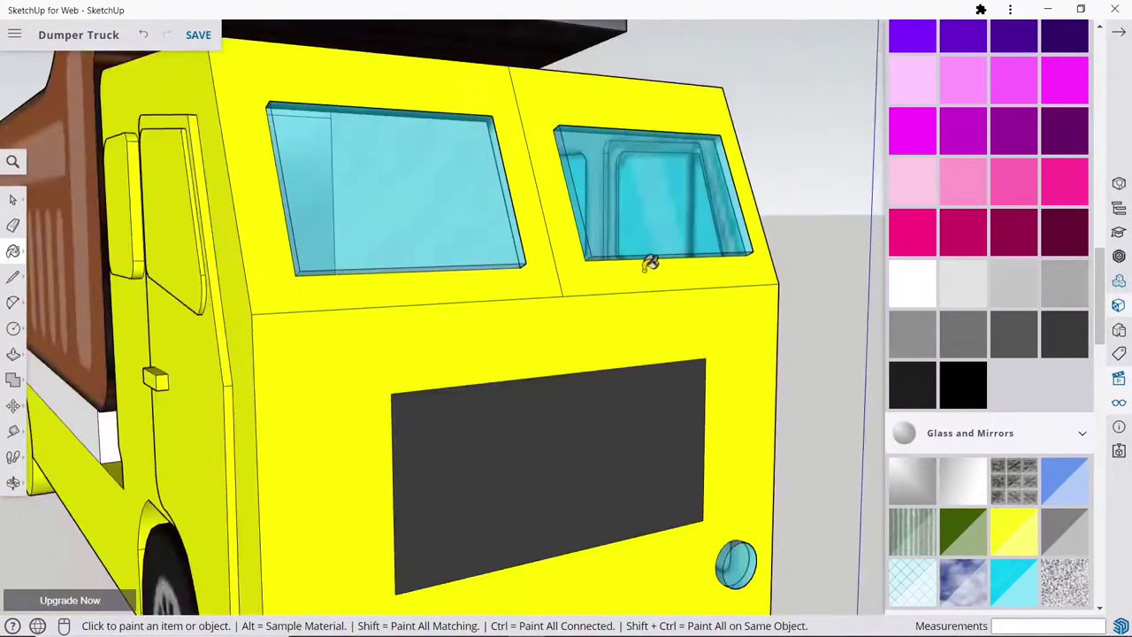
scroll(650, 262, "down", 1)
Step: On the far side, make the door window and small rear cab window blue glass
key("o")
mouse_move(569, 245)
left_mouse_down()
mouse_move(599, 321)
mouse_move(304, 373)
mouse_move(669, 324)
mouse_move(595, 296)
left_mouse_up()
key("b")
left_click(505, 275)
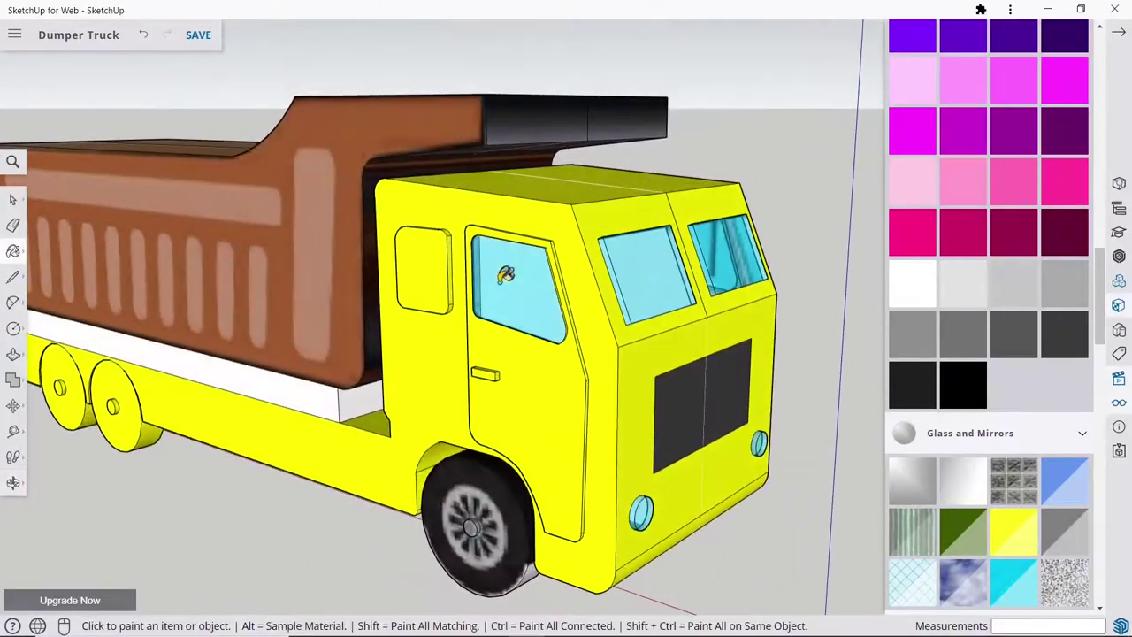
left_click(429, 275)
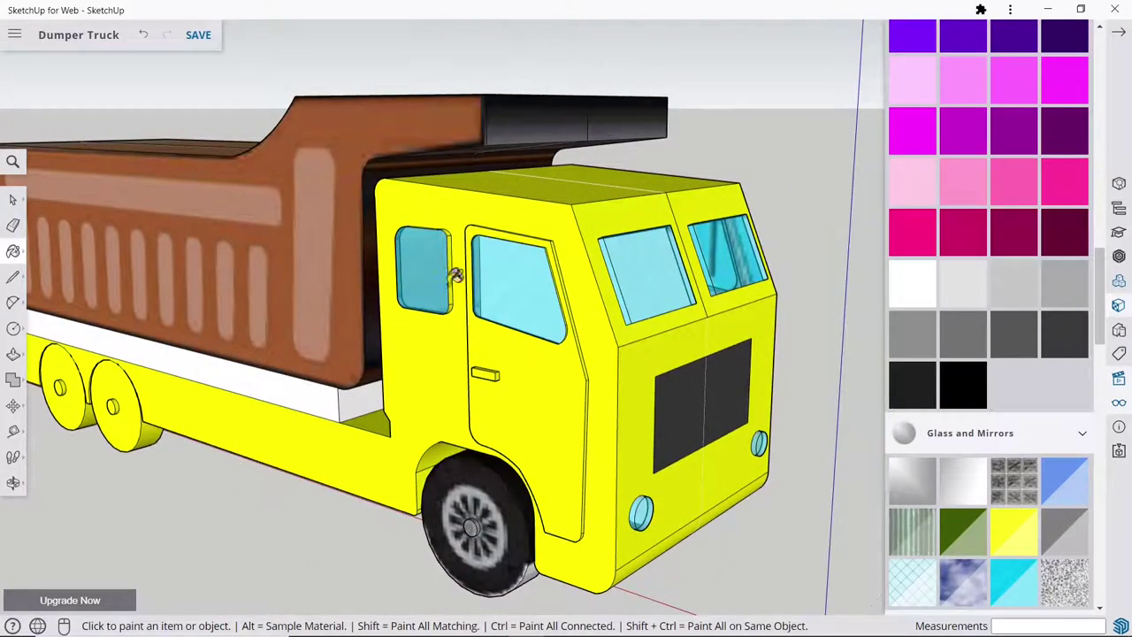
middle_click_drag(456, 275, 537, 298)
Step: Paint the near front wheel and both near rear wheels the darkest grey
scroll(556, 301, "down", 2)
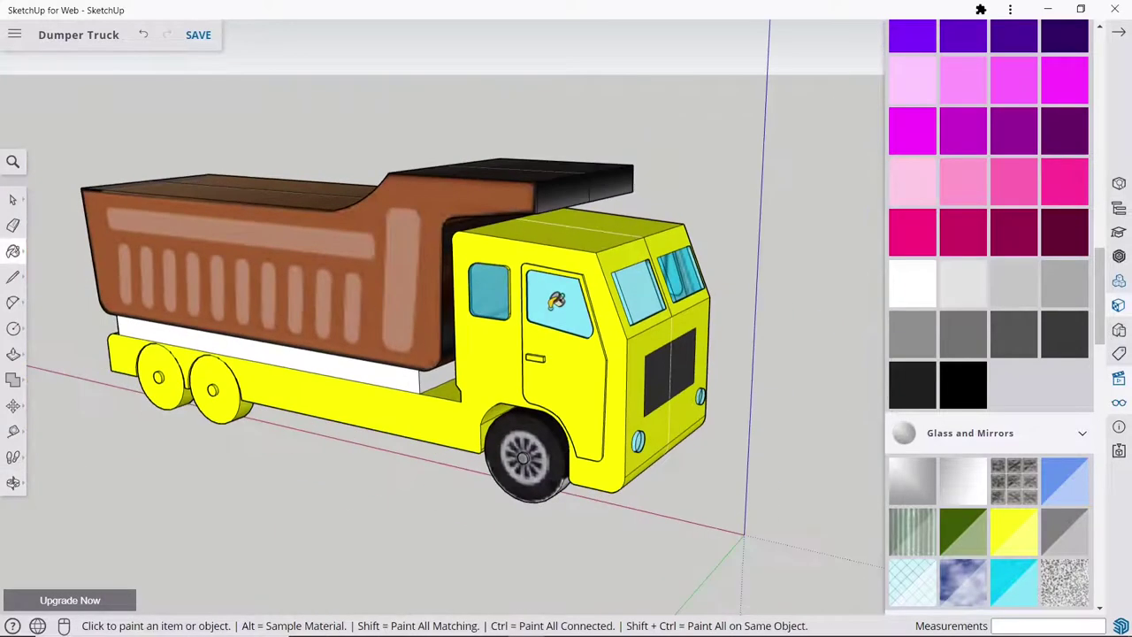
left_click(1061, 341)
left_click(562, 461)
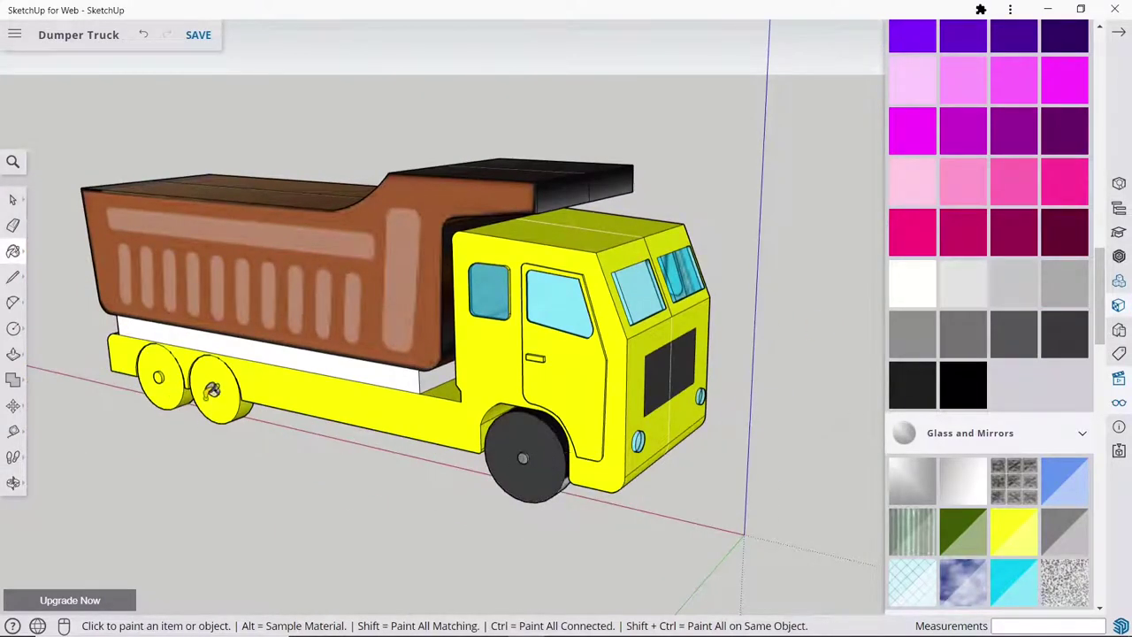
left_click(213, 394)
left_click(174, 389)
scroll(189, 392, "up", 3)
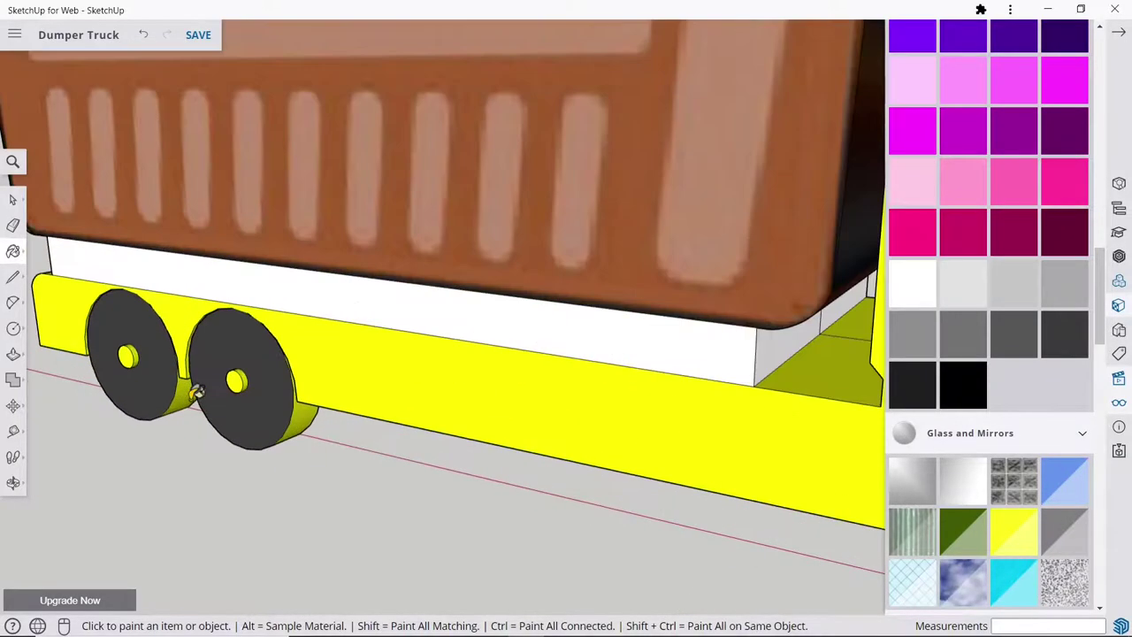
scroll(309, 406, "down", 3)
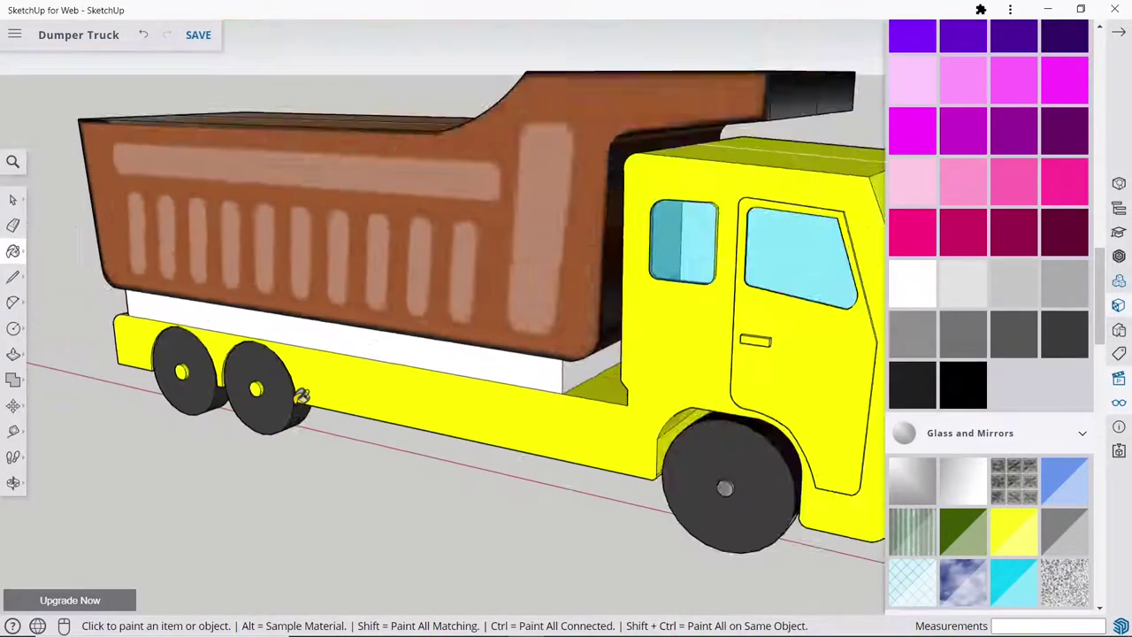
scroll(298, 392, "down", 2)
scroll(592, 473, "up", 3)
scroll(571, 482, "up", 2)
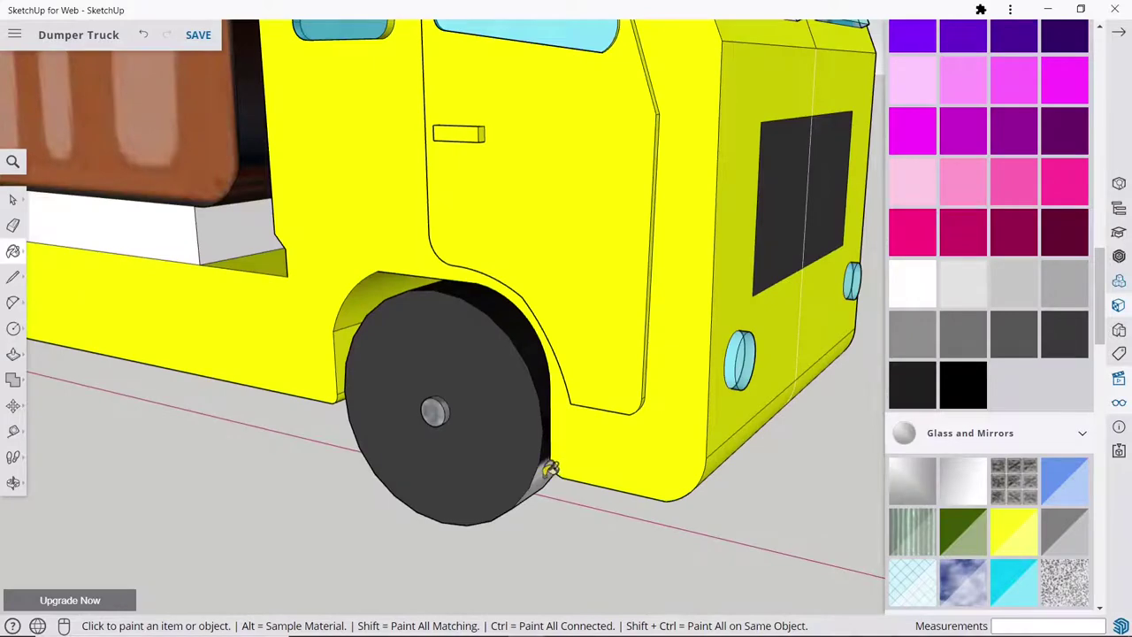
scroll(477, 382, "down", 3)
scroll(554, 375, "down", 3)
Step: On the truck's other side, paint the front wheel and a rear wheel dark grey
key("o")
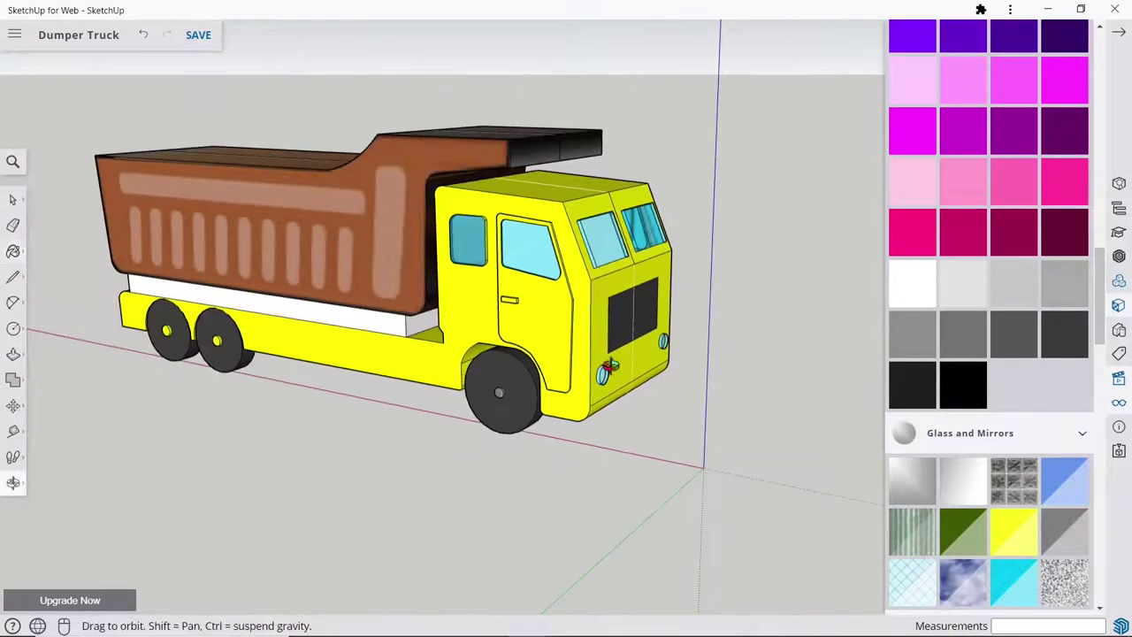
mouse_move(608, 367)
middle_mouse_down()
mouse_move(677, 362)
mouse_move(389, 294)
middle_mouse_up()
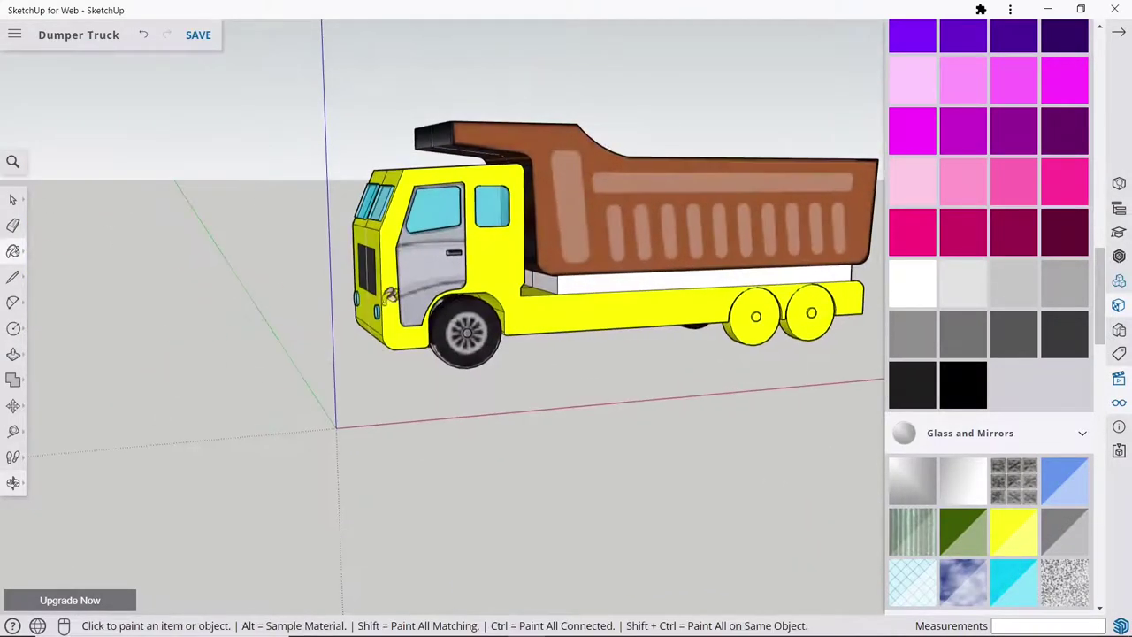
scroll(389, 294, "up", 3)
left_click(484, 311)
scroll(437, 329, "down", 3)
scroll(376, 367, "down", 2)
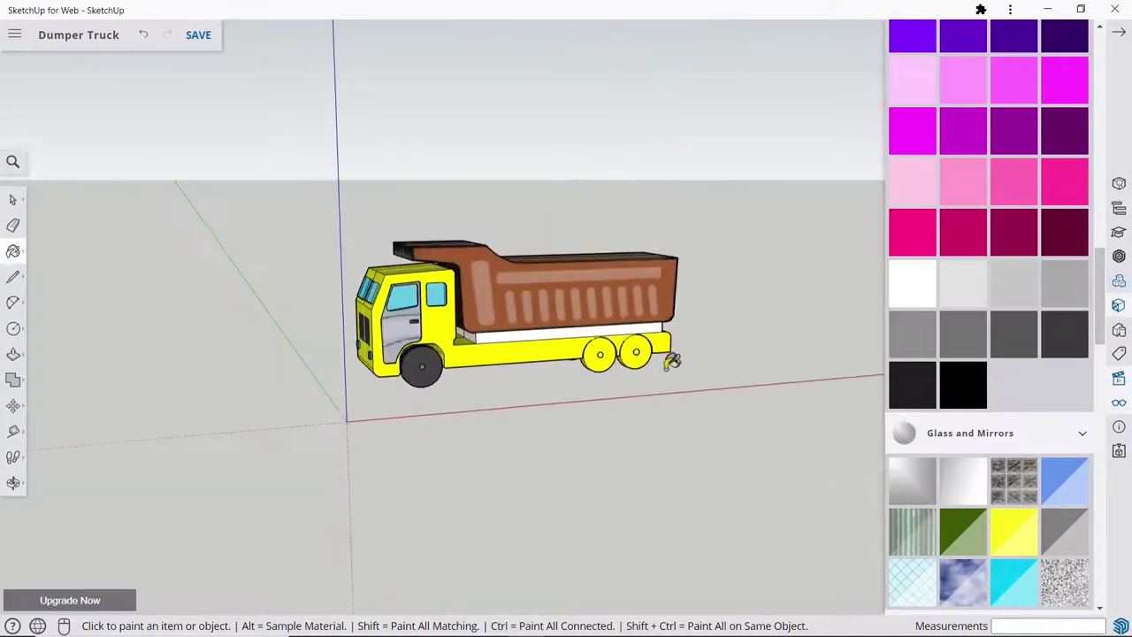
scroll(672, 360, "up", 2)
left_click(572, 329)
Step: Paint the remaining rear wheel and both rear wheels' yellow rims dark grey
left_click(630, 334)
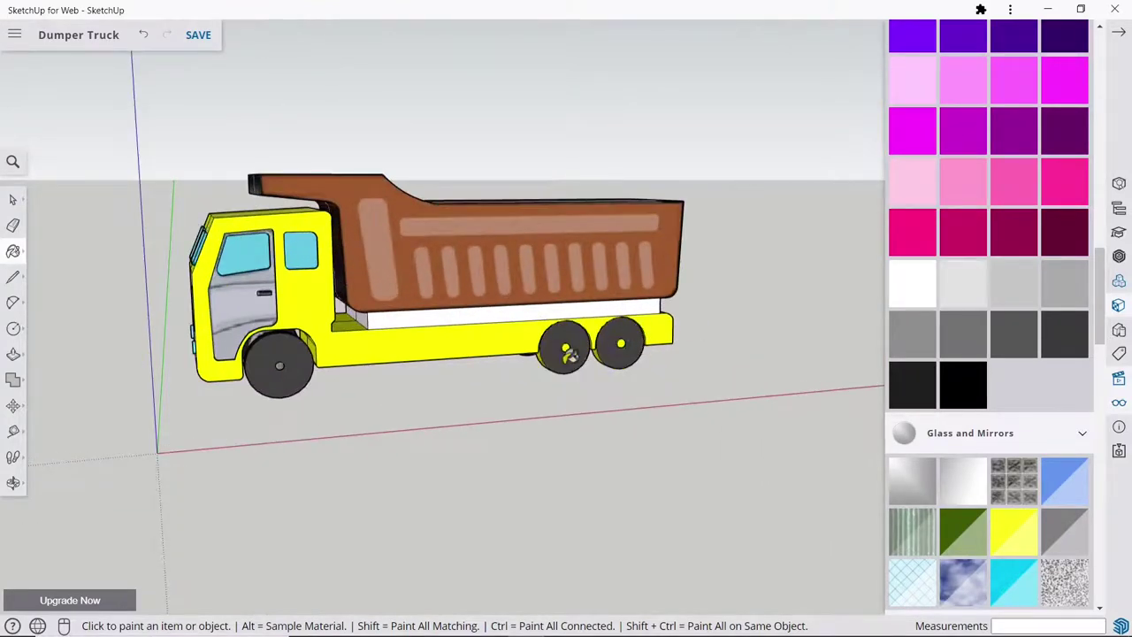
scroll(568, 355, "up", 4)
left_click(542, 320)
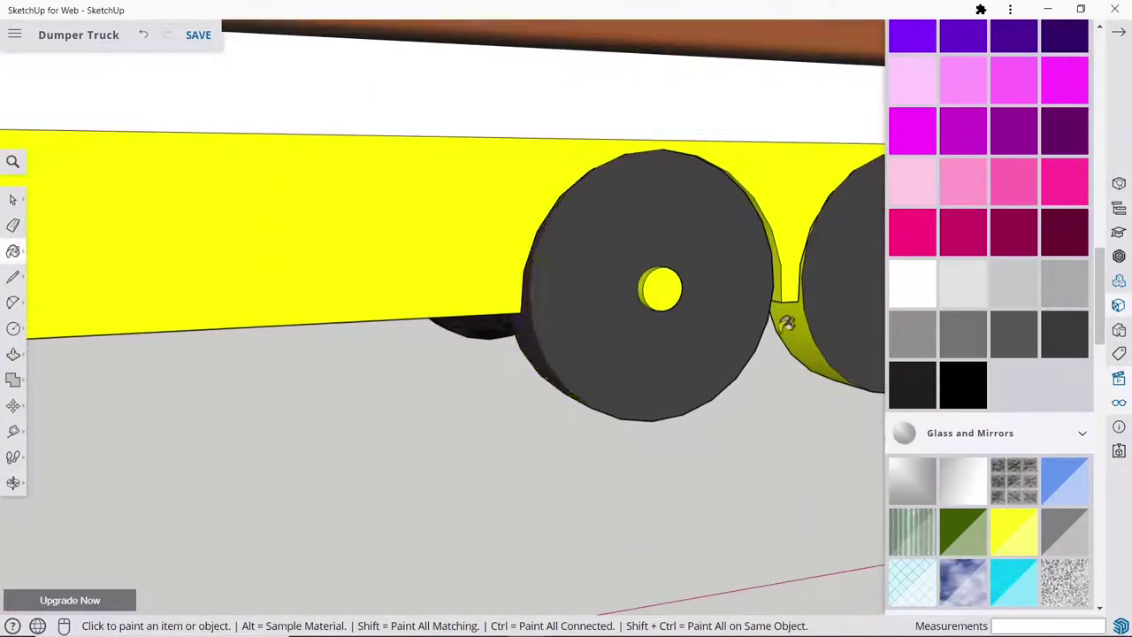
left_click(787, 322)
scroll(787, 323, "down", 5)
Step: Darken the front wheel side, rear tread, front hubcap and dual-wheel rim to dark grey
middle_click_drag(573, 325, 660, 255)
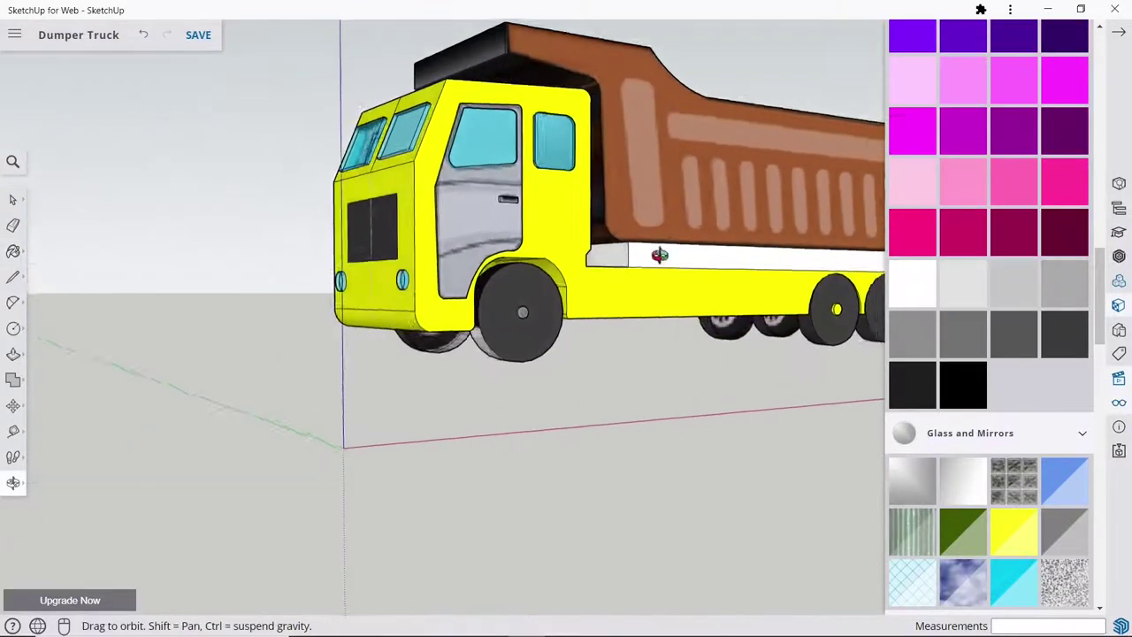
scroll(504, 320, "up", 3)
left_click(451, 356)
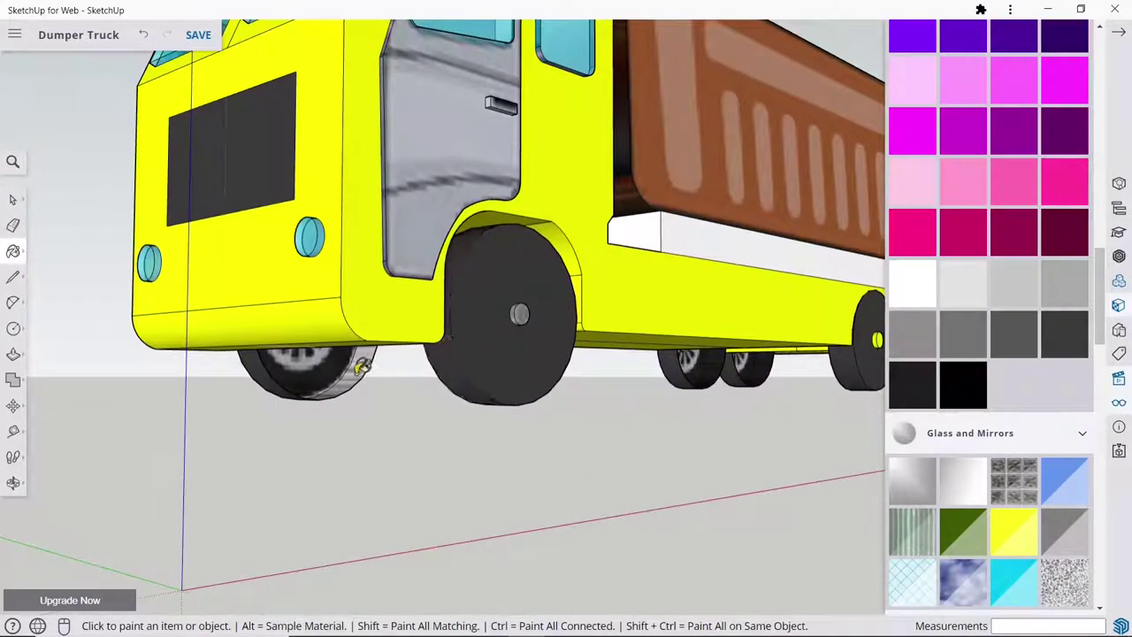
left_click(360, 369)
left_click(331, 363)
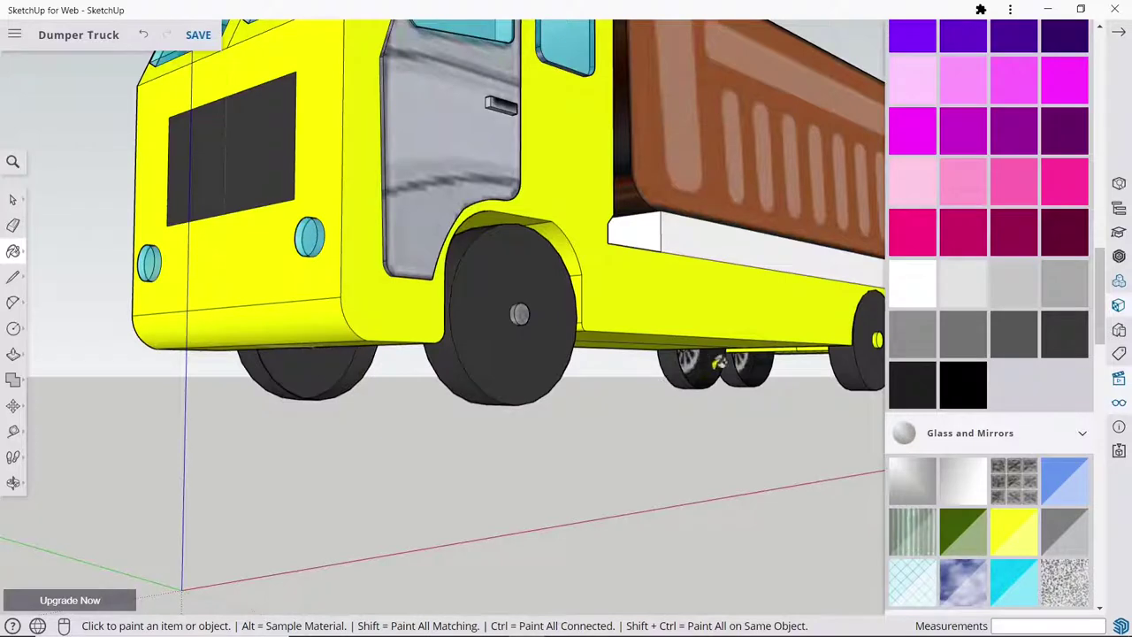
left_click(698, 358)
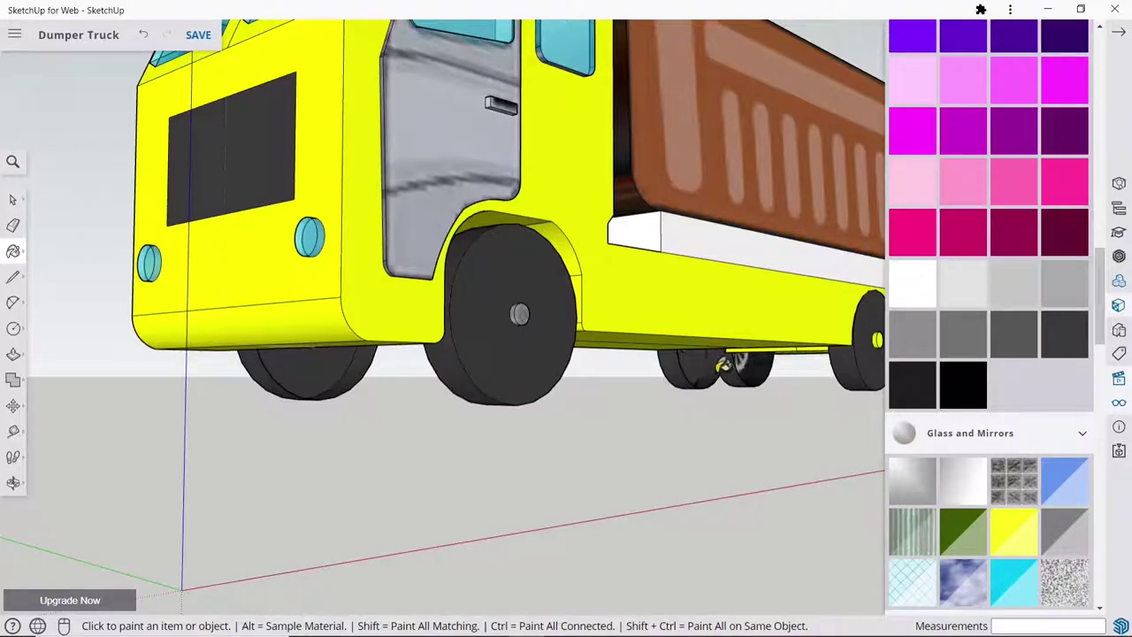
scroll(537, 431, "down", 5)
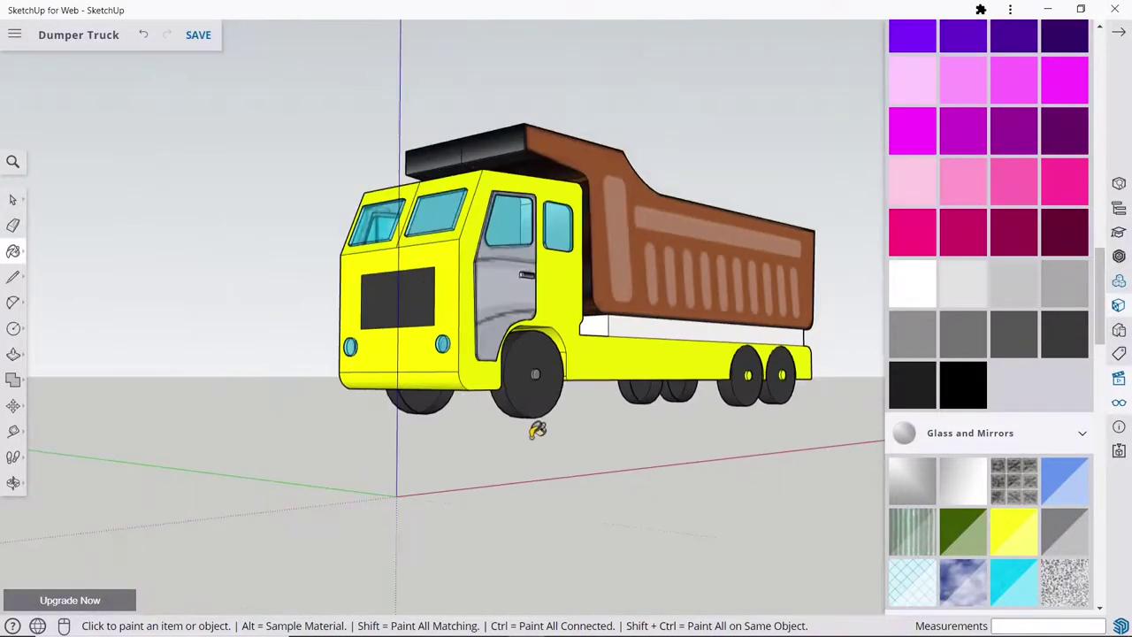
mouse_move(579, 402)
middle_mouse_down()
mouse_move(525, 480)
mouse_move(535, 442)
middle_mouse_up()
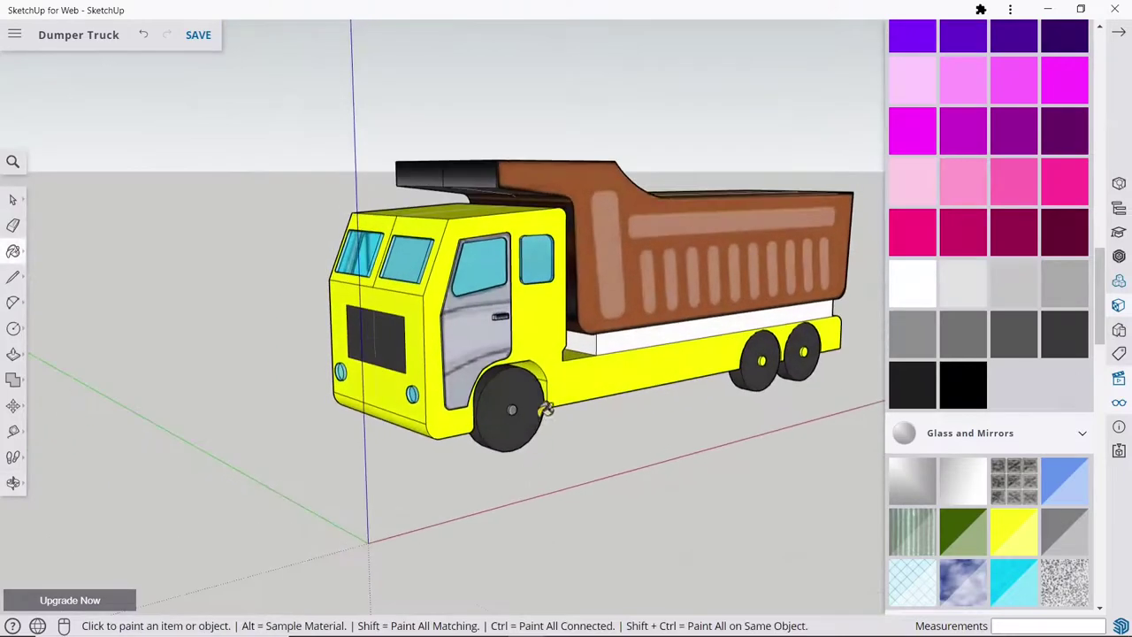
Step: Paint the grey cab door yellow
scroll(960, 313, "up", 5)
scroll(961, 314, "up", 5)
scroll(960, 314, "up", 3)
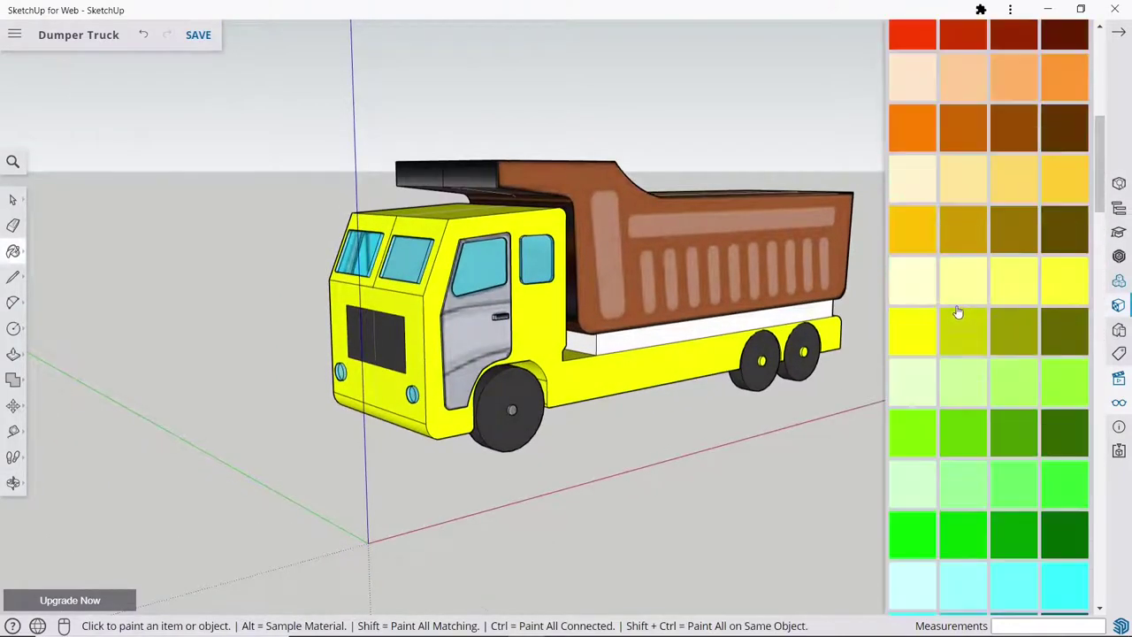
scroll(464, 303, "up", 2)
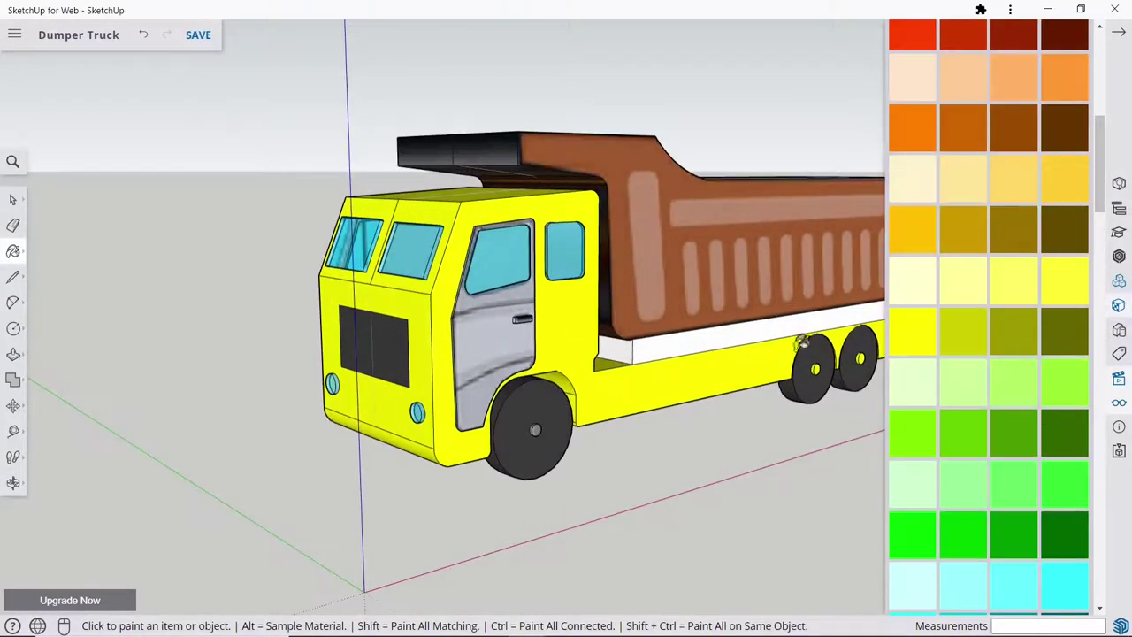
left_click(492, 334)
Step: Paint the white strip under the dump bed dark grey along both sides and the rear
middle_click_drag(494, 326, 890, 421)
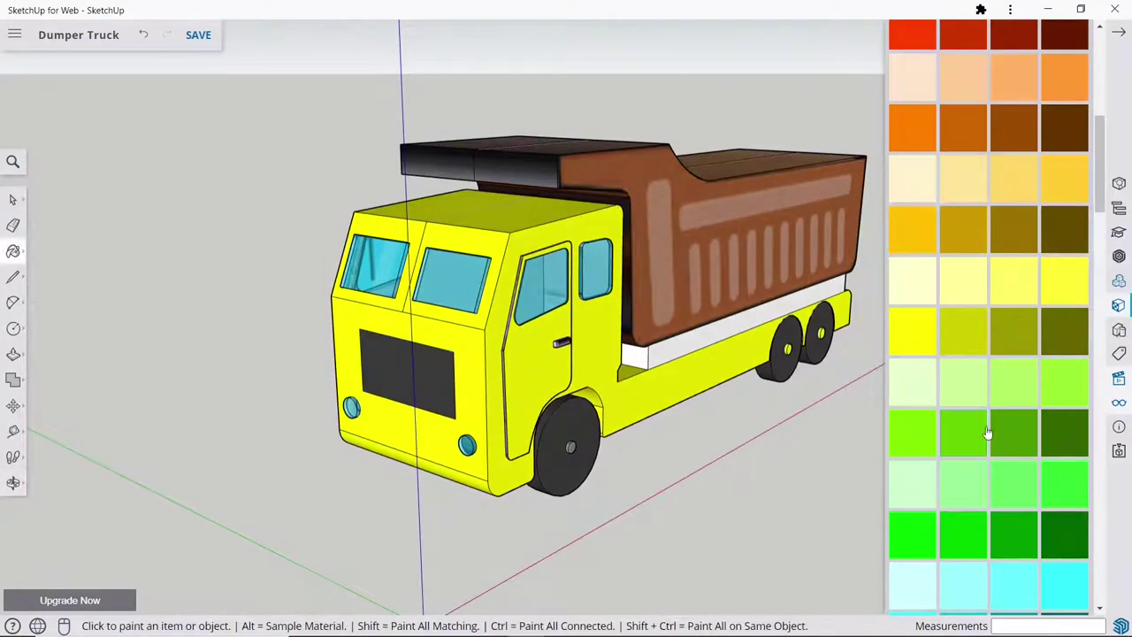
scroll(947, 417, "down", 1)
scroll(947, 416, "down", 5)
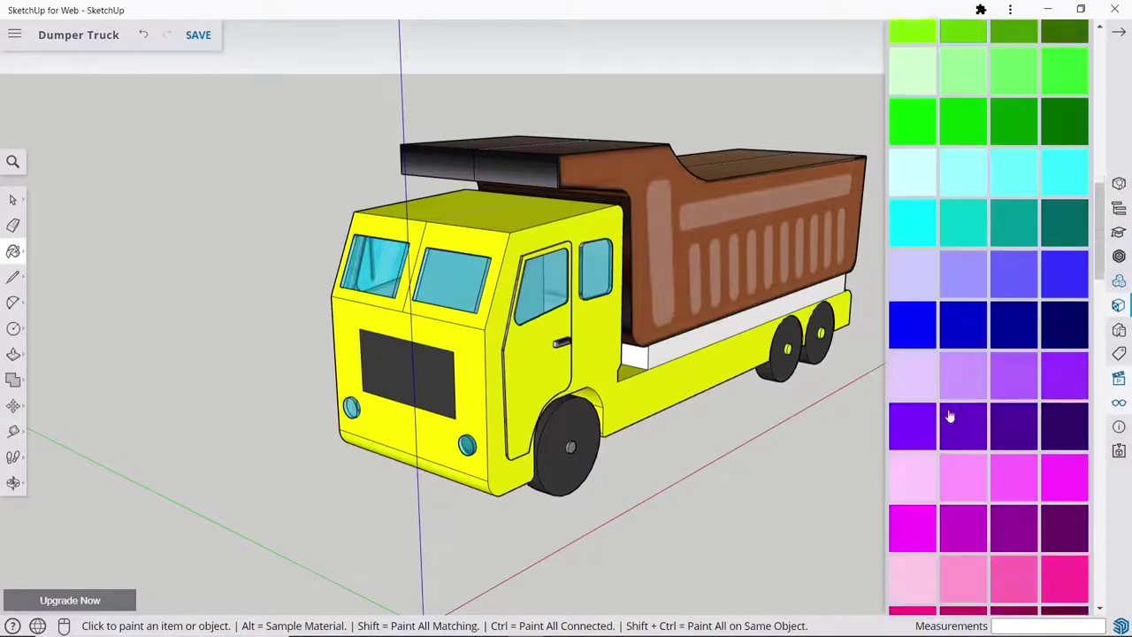
scroll(963, 417, "down", 4)
scroll(1008, 442, "down", 3)
scroll(1017, 462, "down", 1)
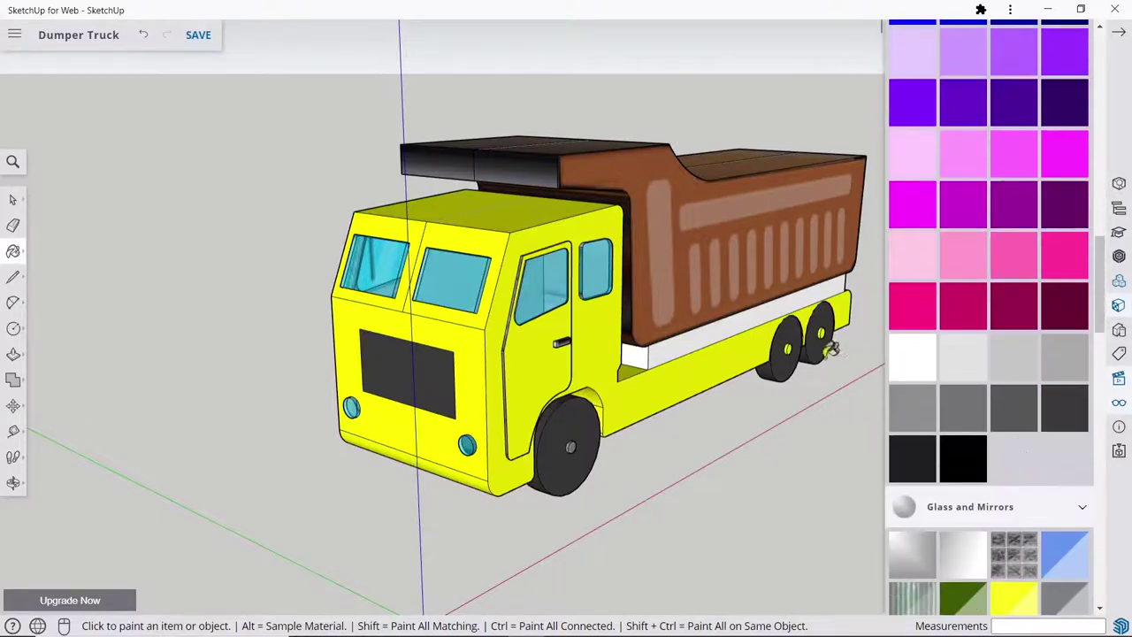
left_click(739, 326)
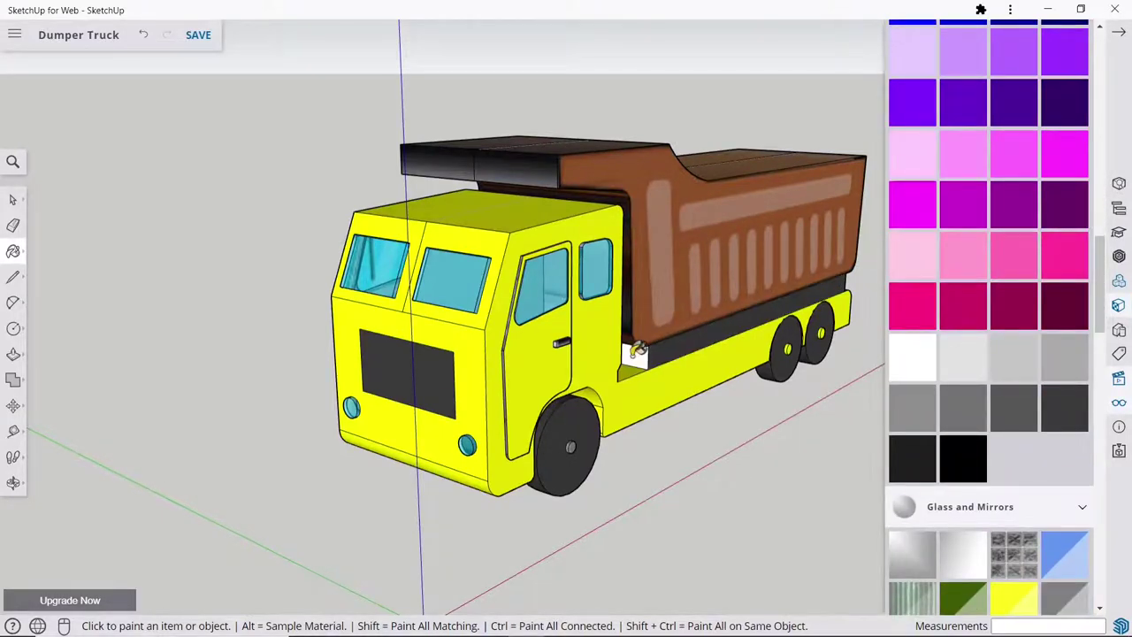
scroll(639, 349, "down", 3)
middle_click_drag(638, 350, 460, 327)
mouse_move(353, 314)
middle_mouse_down()
mouse_move(130, 291)
mouse_move(849, 361)
mouse_move(576, 323)
mouse_move(357, 351)
mouse_move(424, 330)
mouse_move(614, 324)
mouse_move(488, 351)
mouse_move(310, 336)
middle_mouse_up()
left_click(557, 329)
left_click(610, 328)
left_click(424, 332)
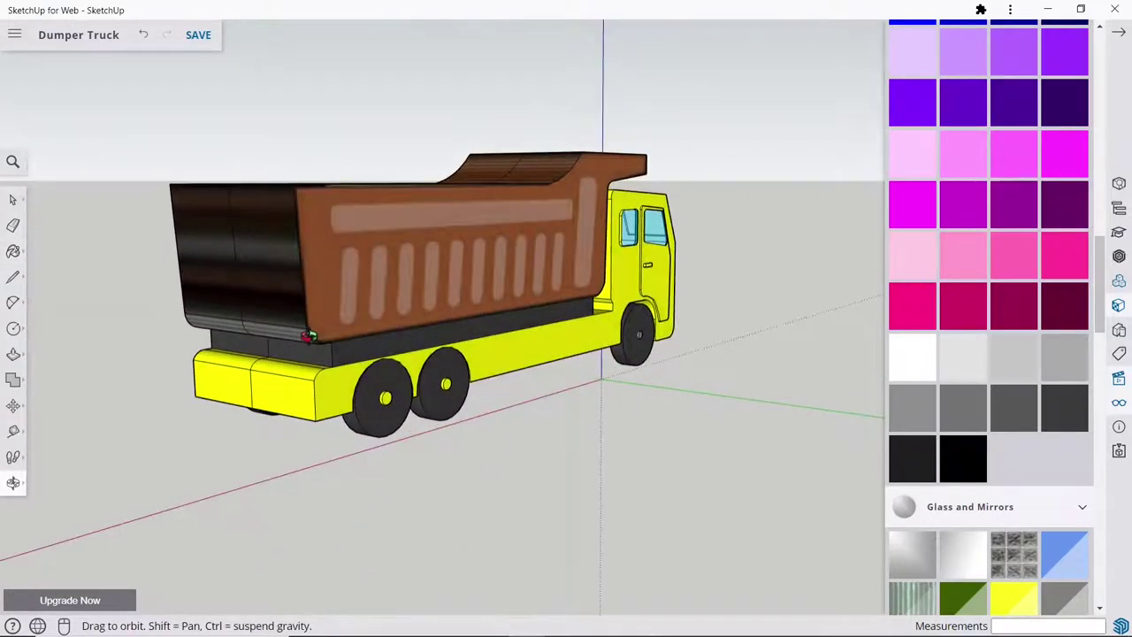
Step: With a lighter grey, paint the near rear hub and the next hub's yellow face
left_click(919, 416)
scroll(222, 354, "up", 5)
scroll(213, 406, "up", 2)
left_click(192, 457)
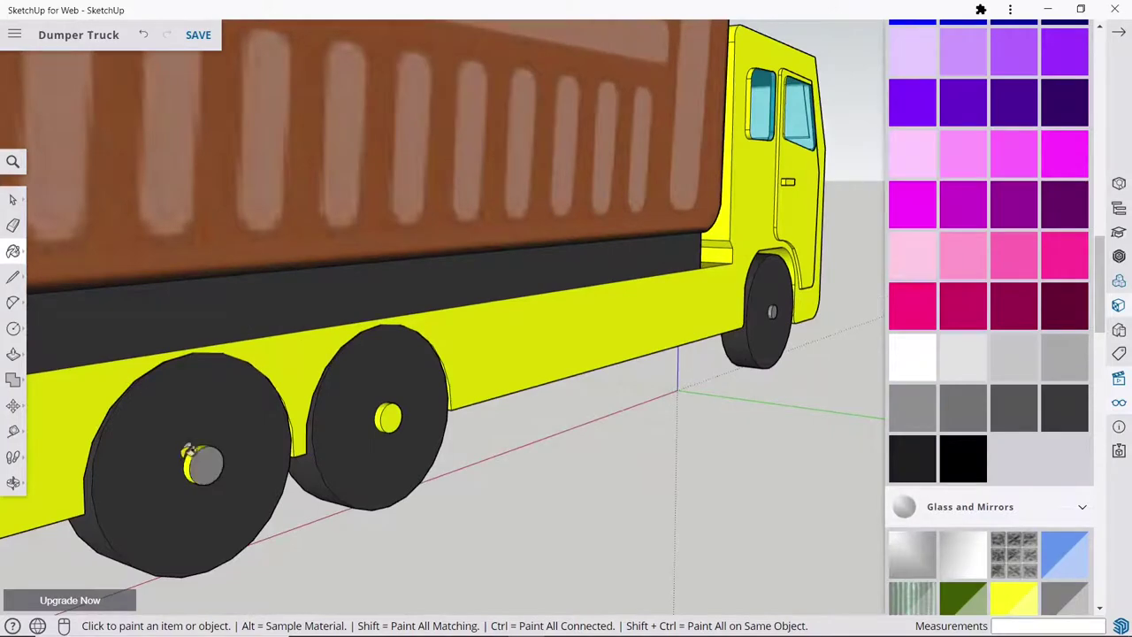
scroll(188, 451, "up", 2)
left_click(193, 453)
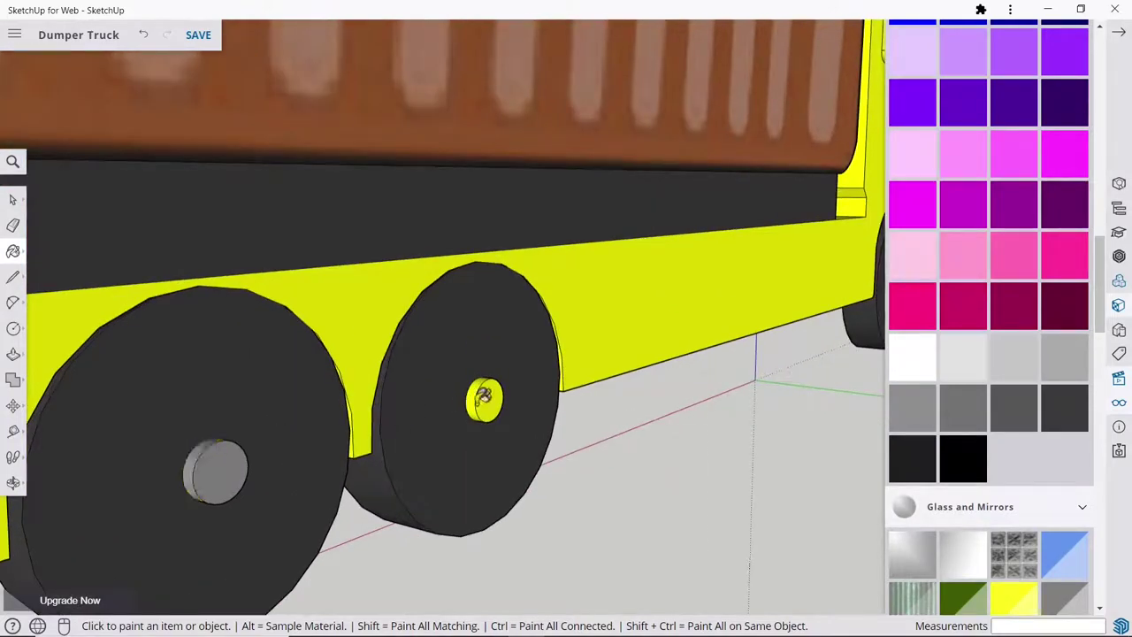
left_click(490, 396)
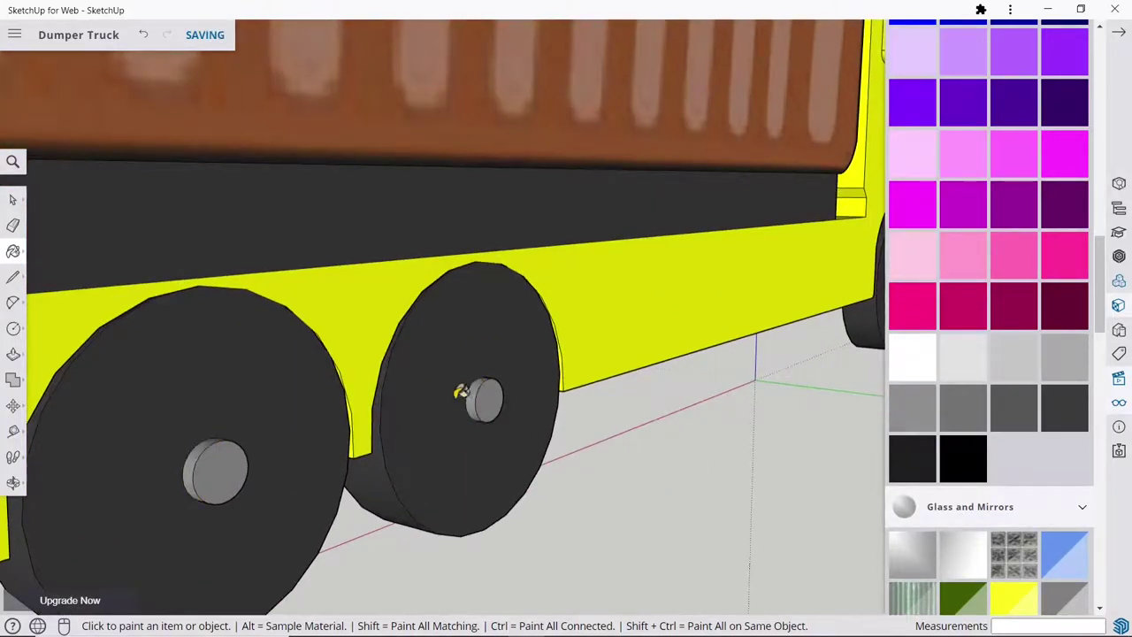
scroll(459, 392, "down", 5)
scroll(718, 301, "up", 5)
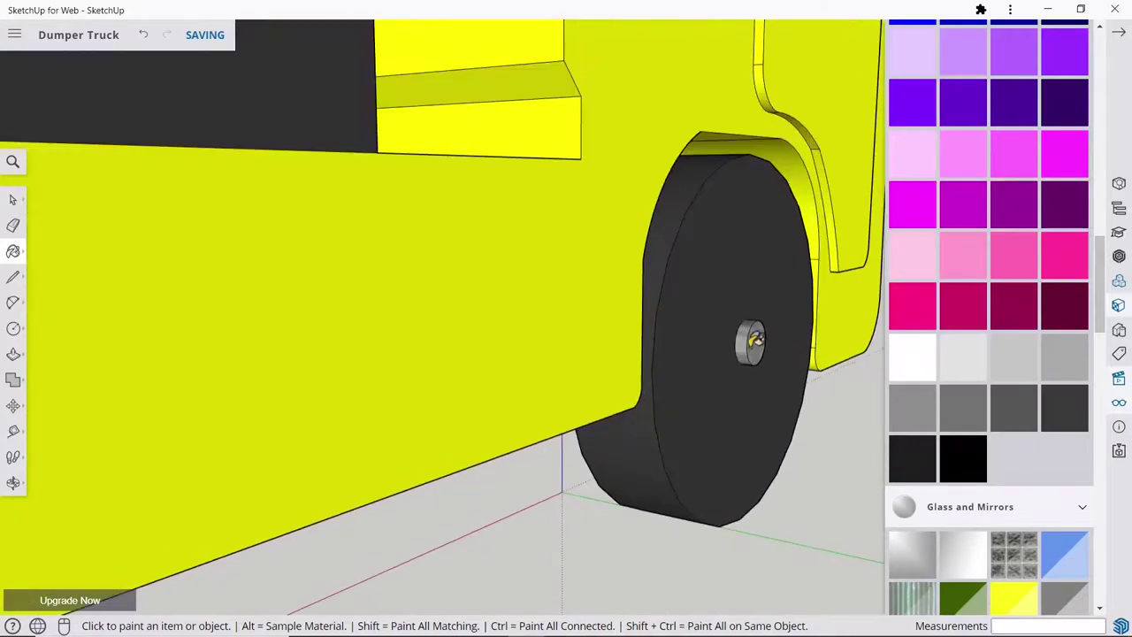
scroll(749, 334, "down", 3)
scroll(739, 329, "down", 3)
Step: From the rear view, paint the front hub and a rear hub's yellow face light grey
mouse_move(738, 329)
middle_mouse_down()
mouse_move(821, 321)
mouse_move(809, 336)
mouse_move(445, 366)
mouse_move(786, 404)
mouse_move(611, 374)
mouse_move(849, 397)
middle_mouse_up()
scroll(566, 349, "up", 4)
scroll(553, 314, "up", 4)
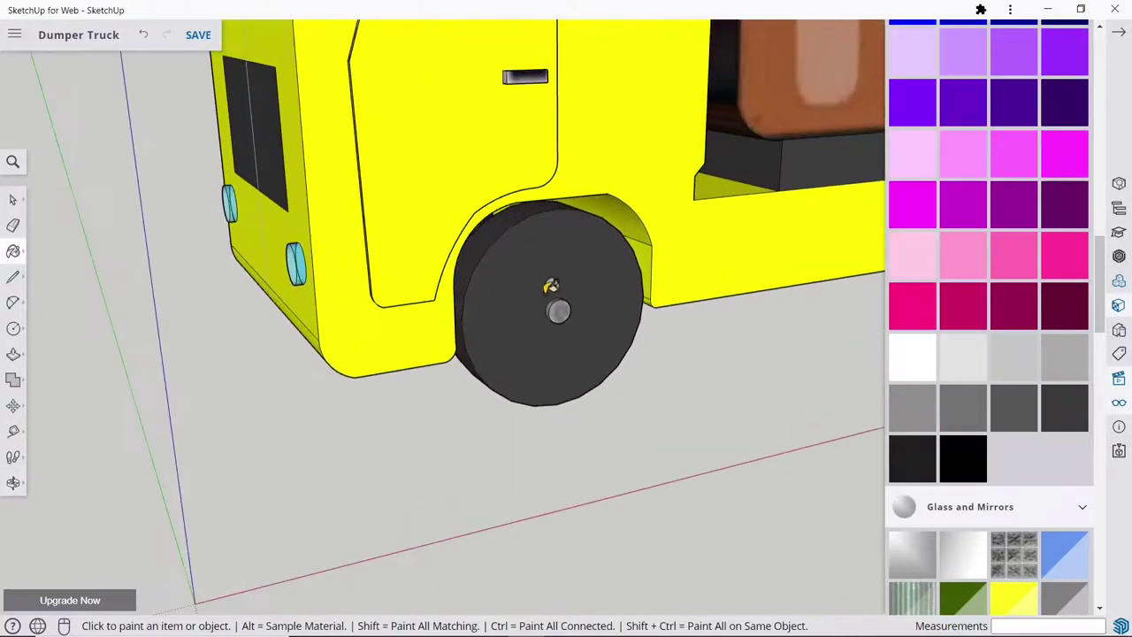
scroll(566, 323, "up", 4)
left_click(563, 313)
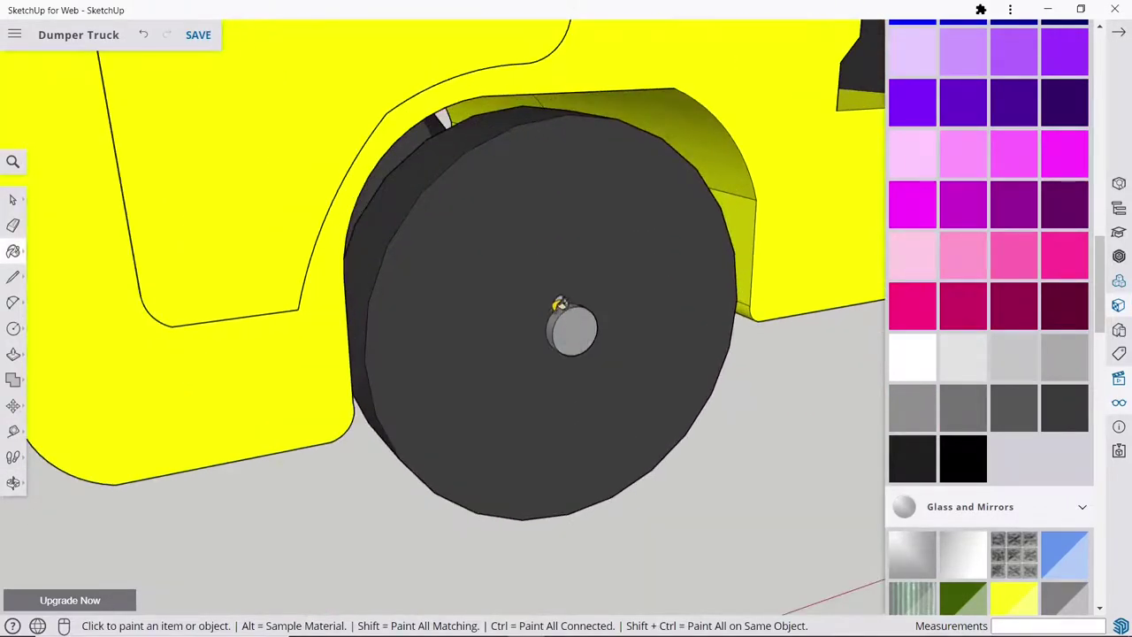
scroll(560, 304, "down", 3)
scroll(521, 327, "down", 3)
scroll(708, 297, "up", 4)
scroll(677, 294, "up", 3)
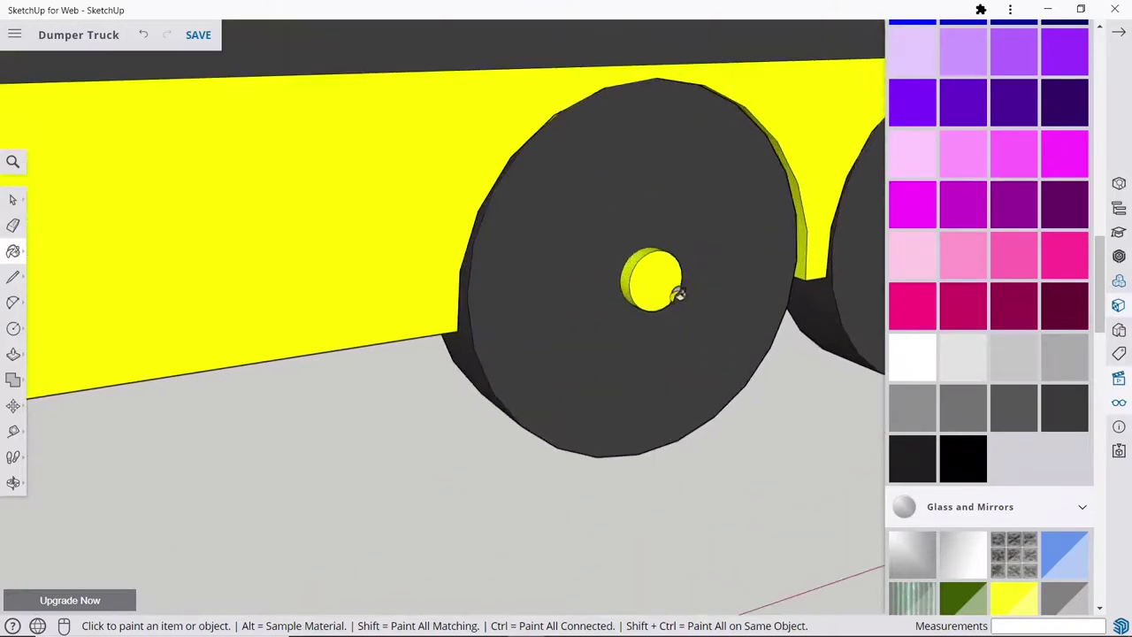
left_click(672, 288)
scroll(619, 264, "up", 3)
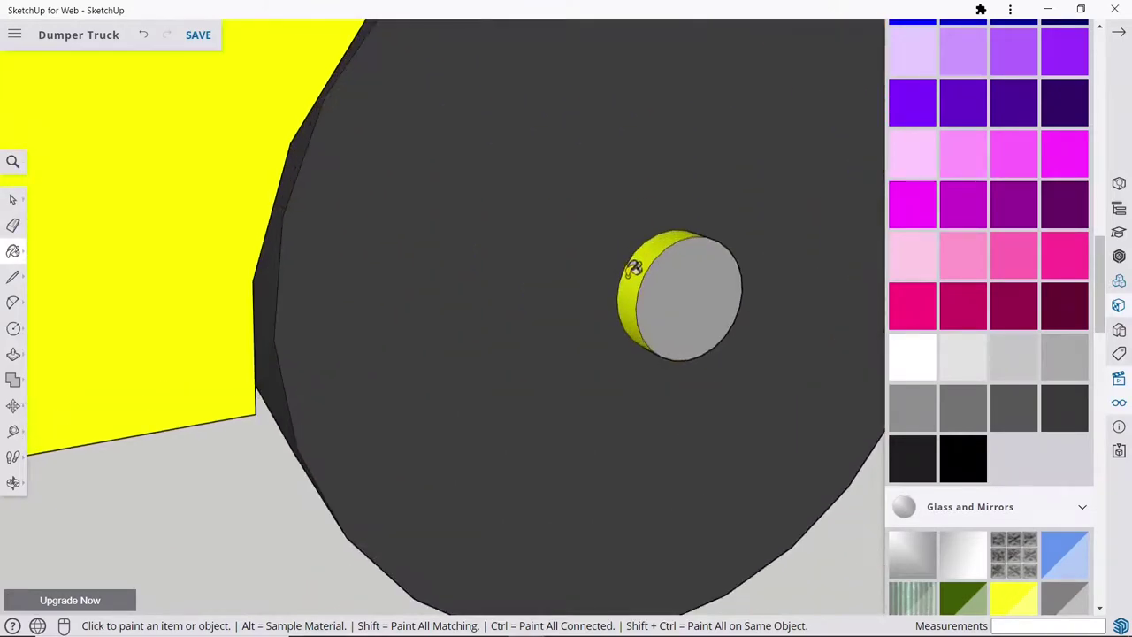
scroll(619, 274, "down", 3)
scroll(601, 284, "down", 3)
scroll(760, 265, "up", 3)
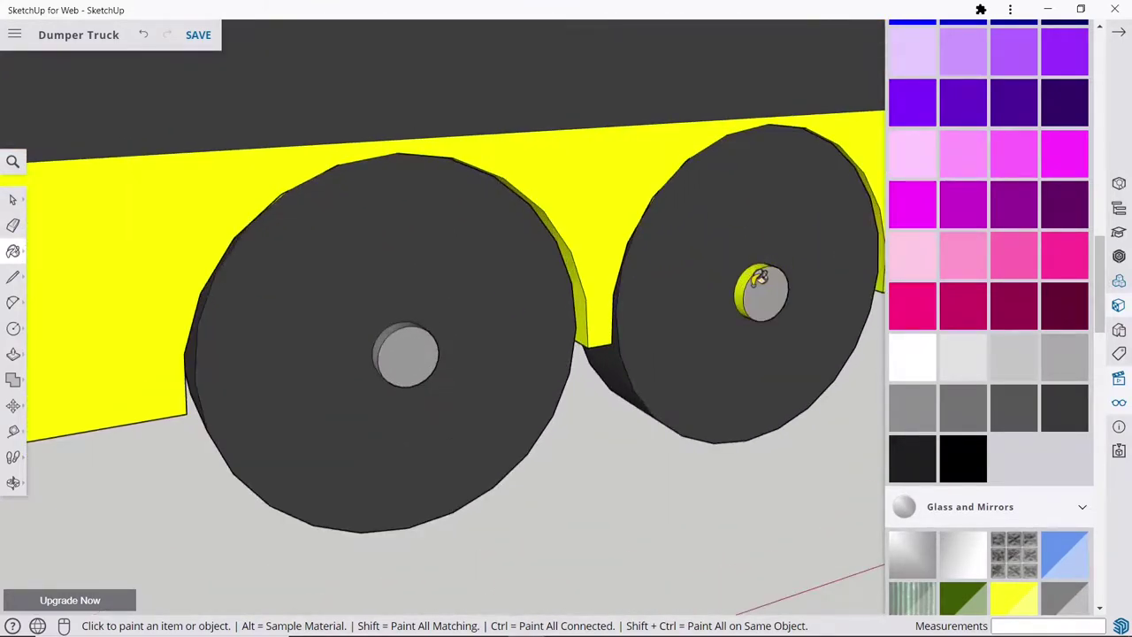
scroll(753, 287, "down", 2)
scroll(758, 303, "down", 3)
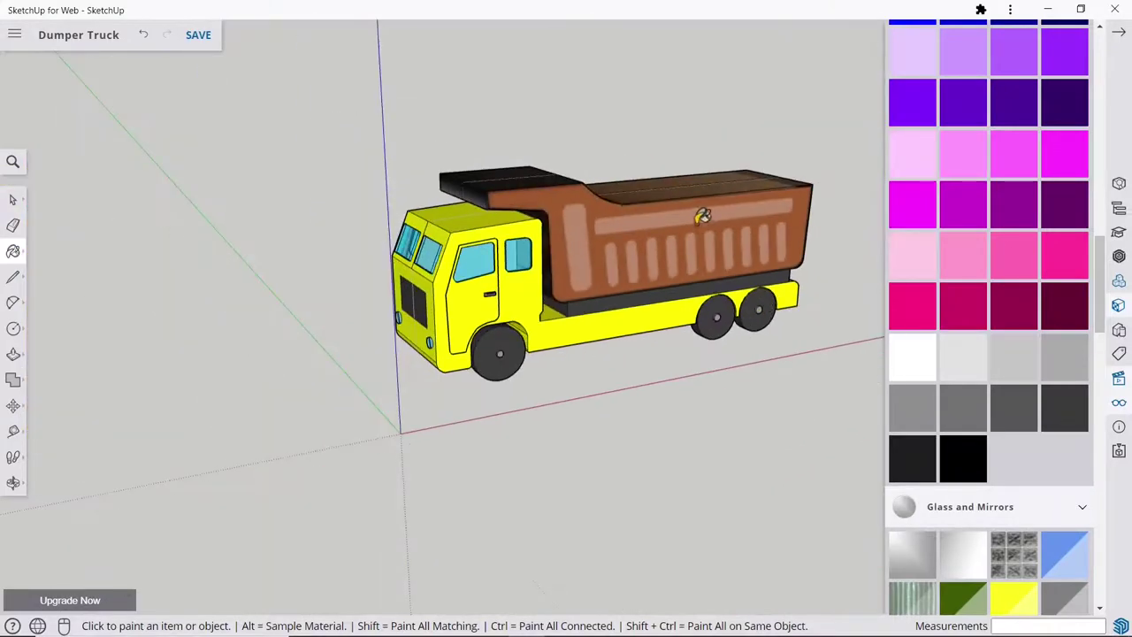
middle_click_drag(720, 269, 720, 278)
Step: Paint the cab face around the windshield and the left windshield frame grey
middle_click_drag(802, 261, 534, 261)
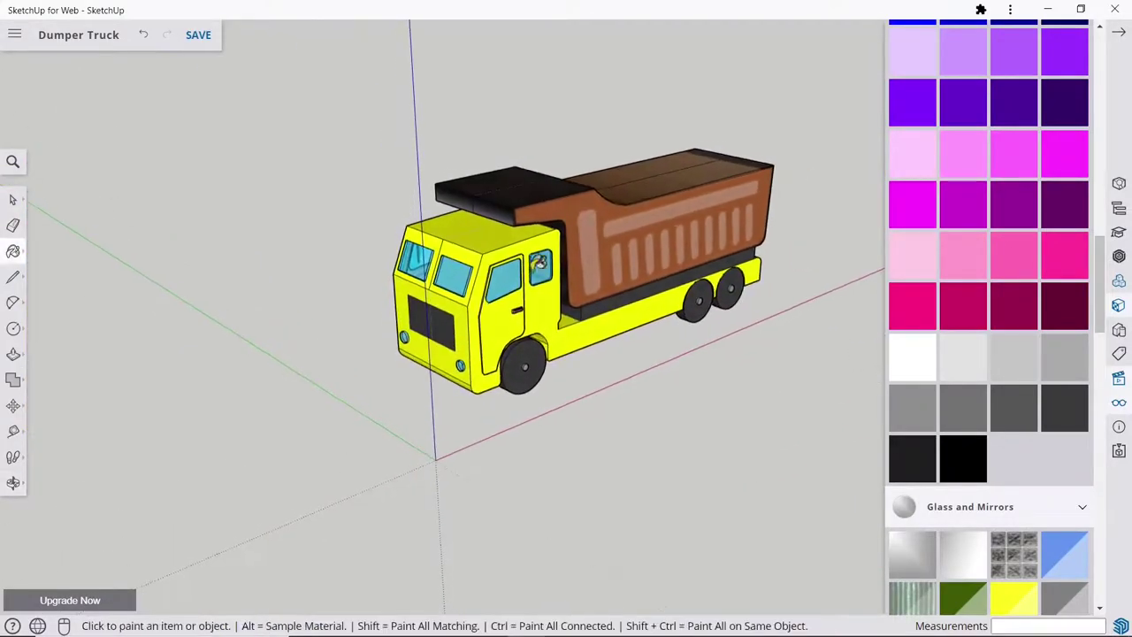
scroll(586, 283, "up", 2)
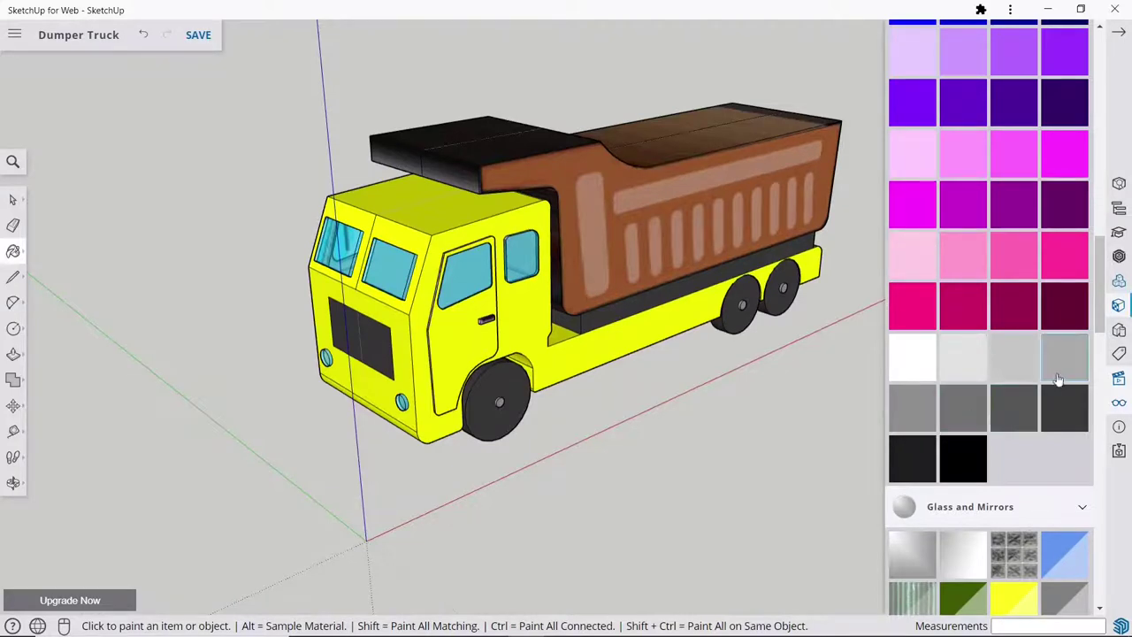
scroll(358, 258, "up", 2)
left_click(419, 228)
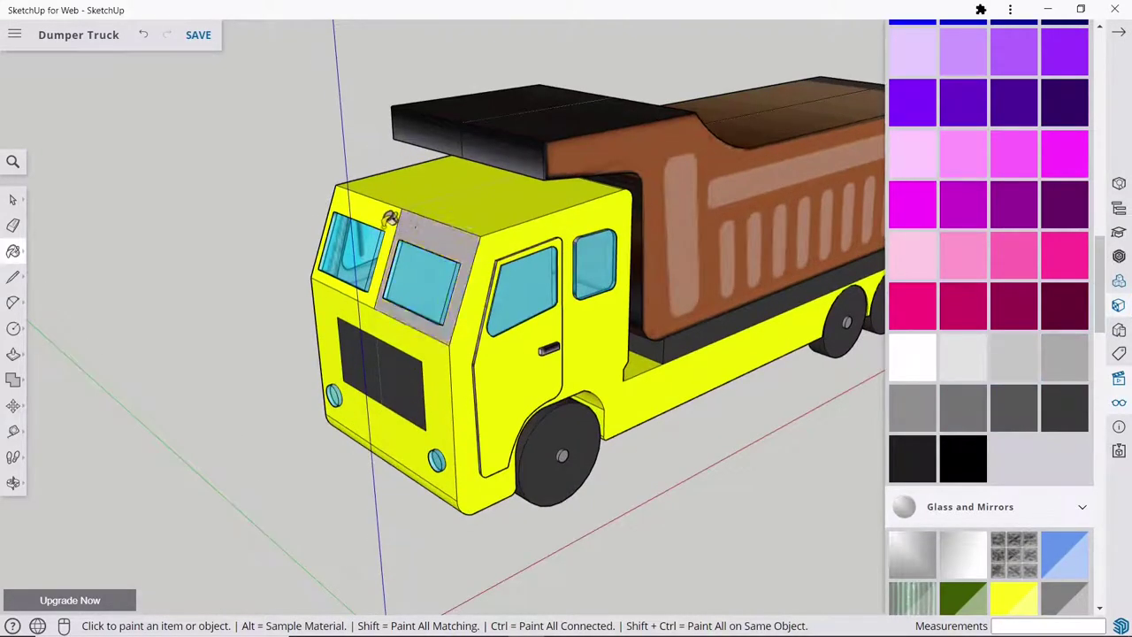
left_click(385, 218)
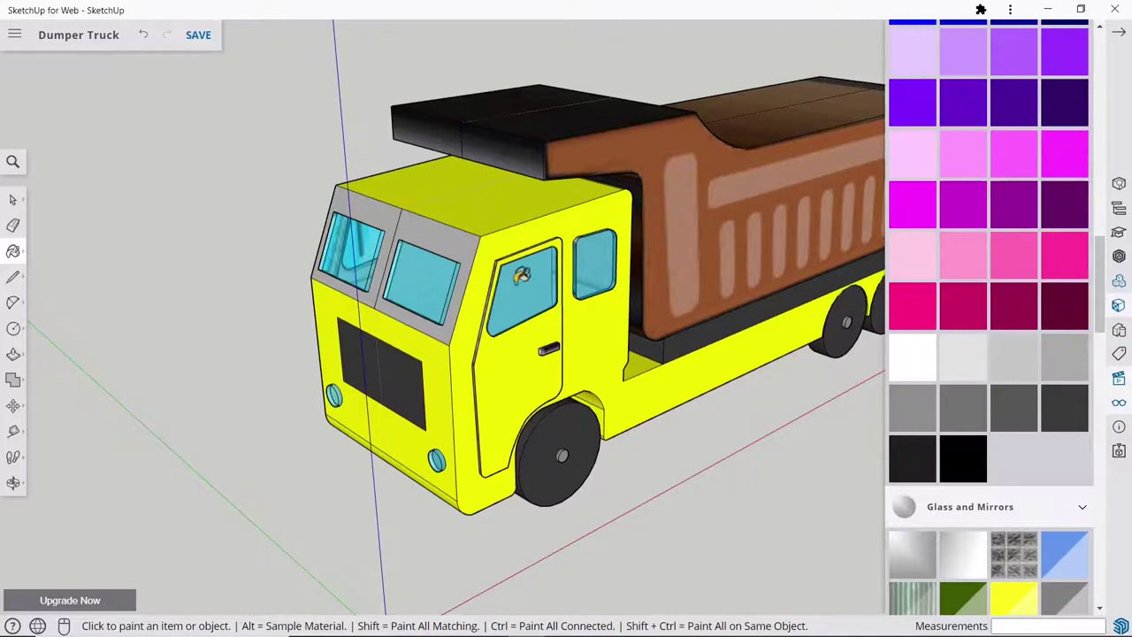
Step: Repaint the right and left windshield frames olive-yellow
scroll(992, 385, "up", 5)
scroll(994, 383, "up", 5)
scroll(999, 380, "up", 3)
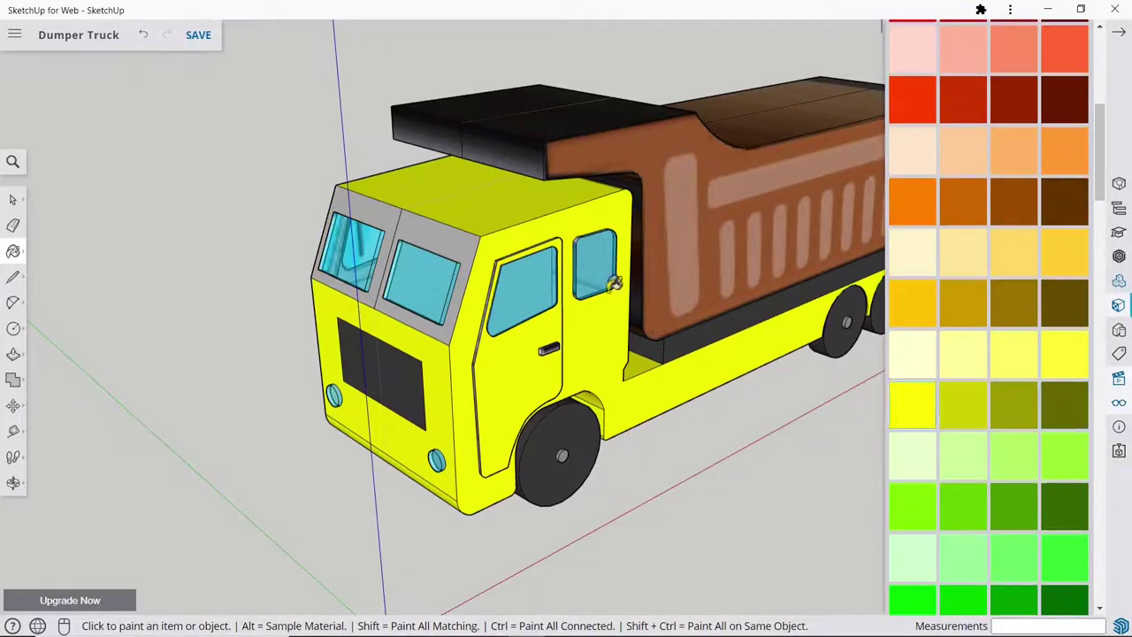
left_click(389, 218)
left_click(389, 218)
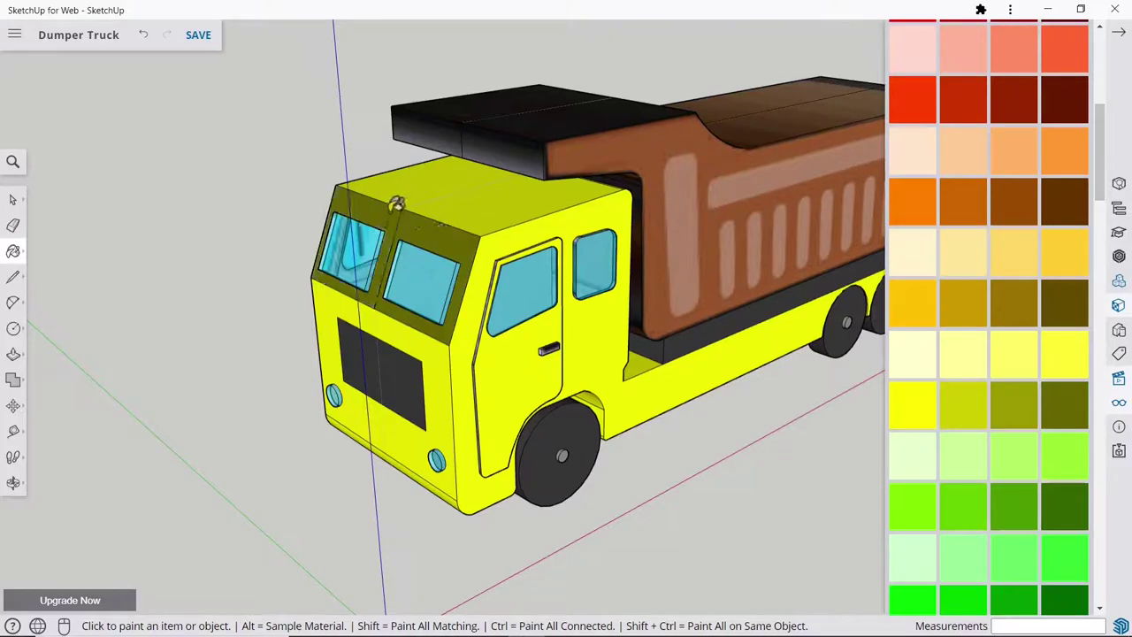
scroll(407, 235, "down", 3)
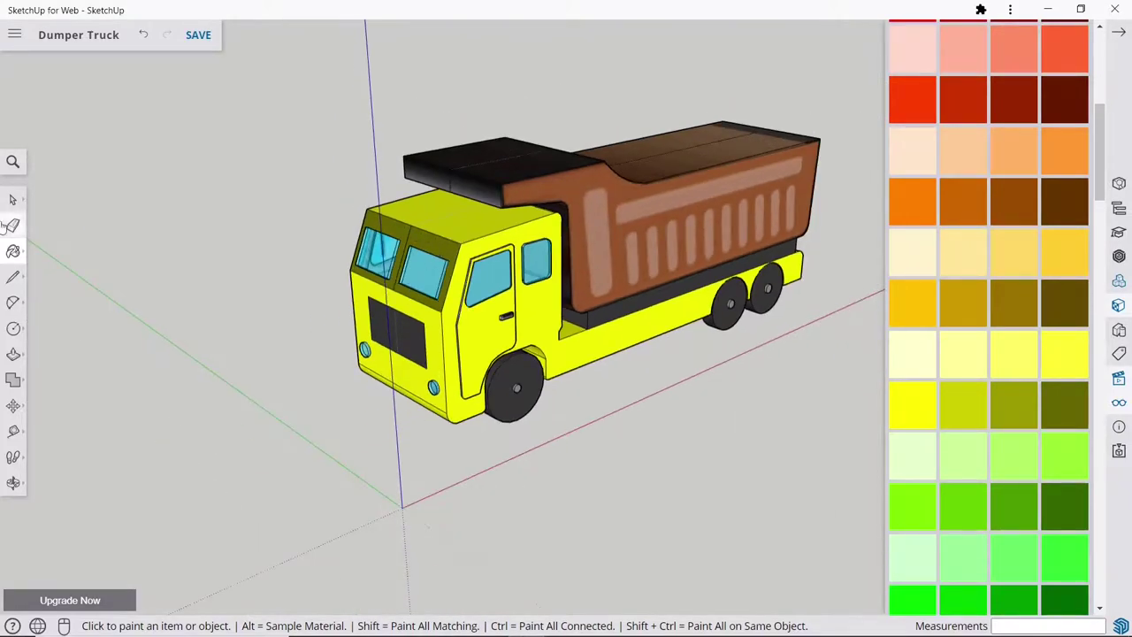
Step: Paint the first cab door handle dark grey
scroll(506, 325, "up", 3)
scroll(440, 292, "up", 3)
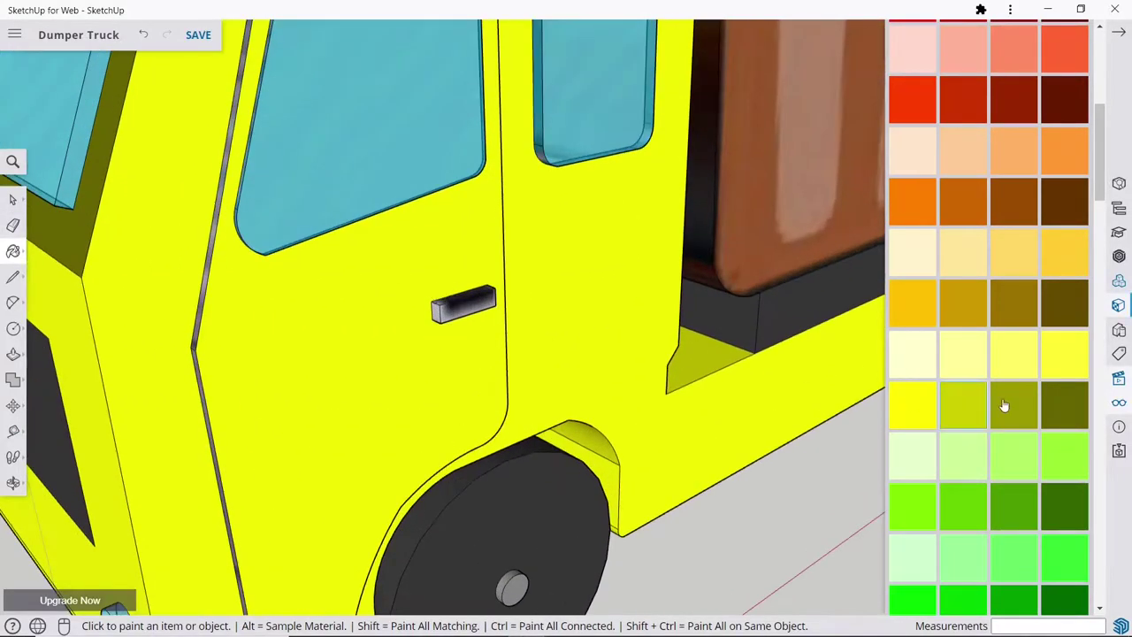
scroll(1004, 405, "down", 4)
scroll(1011, 404, "down", 4)
scroll(1010, 404, "down", 4)
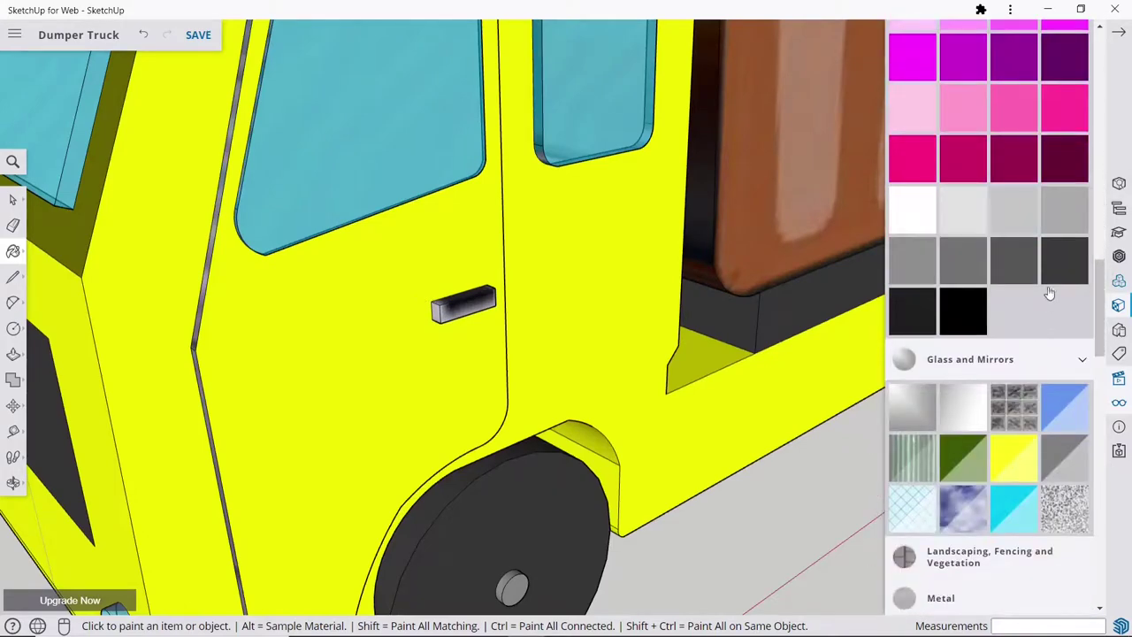
scroll(487, 321, "up", 3)
left_click(531, 319)
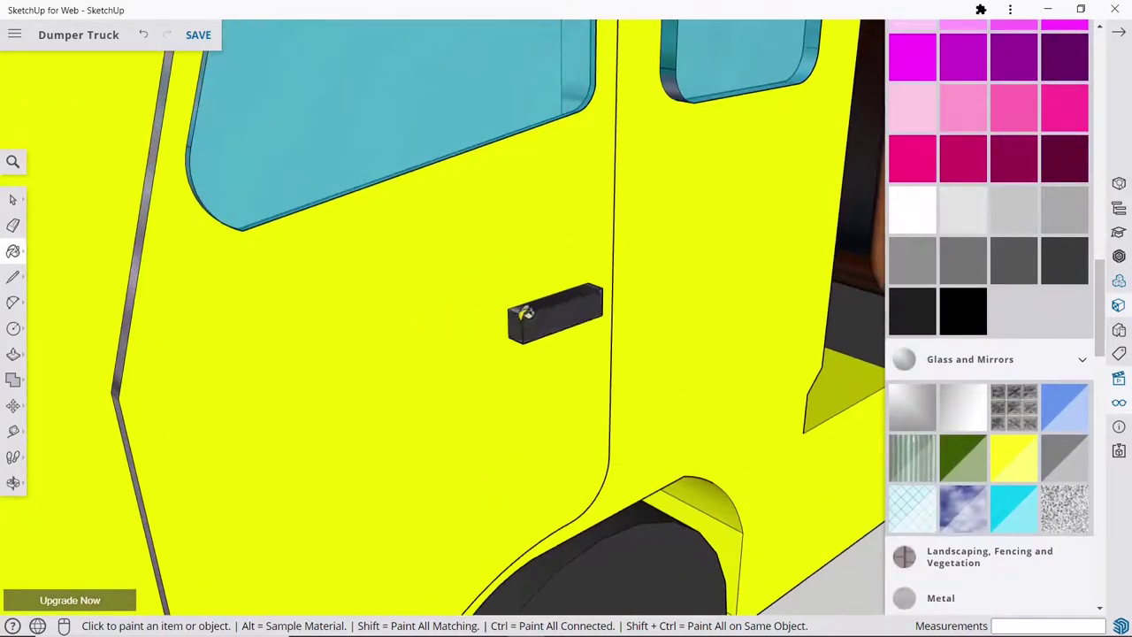
Step: Orbit around the handle block and paint the other door handle dark grey
mouse_move(606, 330)
middle_mouse_down()
mouse_move(217, 263)
mouse_move(197, 172)
middle_mouse_up()
scroll(371, 240, "up", 3)
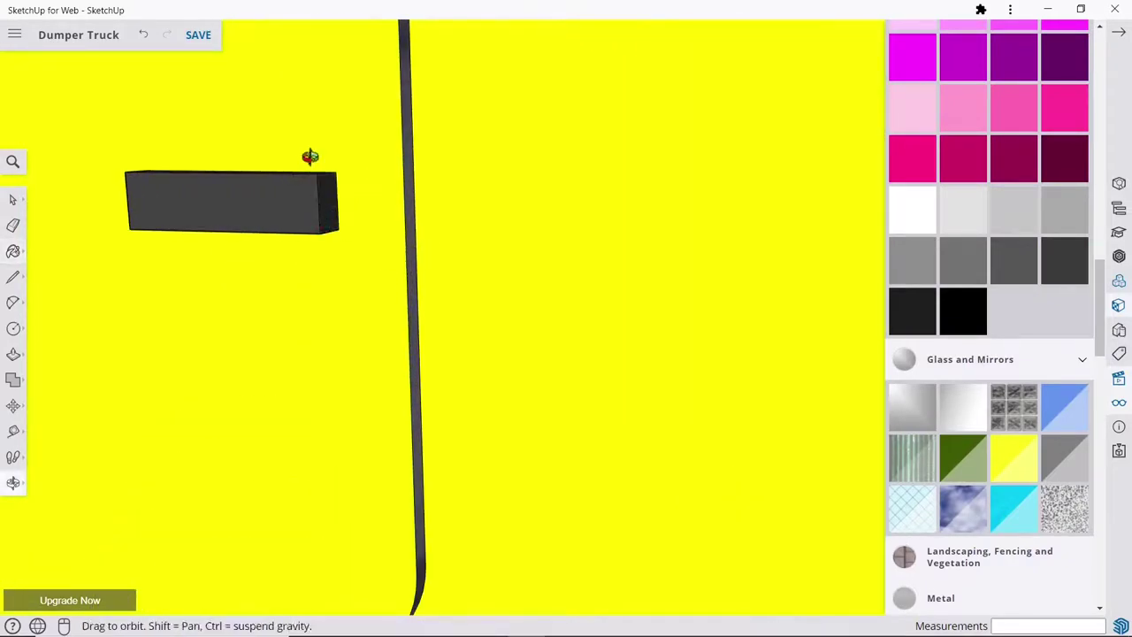
mouse_move(334, 196)
middle_mouse_down()
mouse_move(336, 172)
mouse_move(313, 222)
mouse_move(531, 318)
mouse_move(702, 417)
mouse_move(462, 315)
mouse_move(618, 354)
mouse_move(545, 318)
middle_mouse_up()
scroll(379, 221, "down", 5)
scroll(379, 222, "down", 3)
scroll(546, 316, "up", 3)
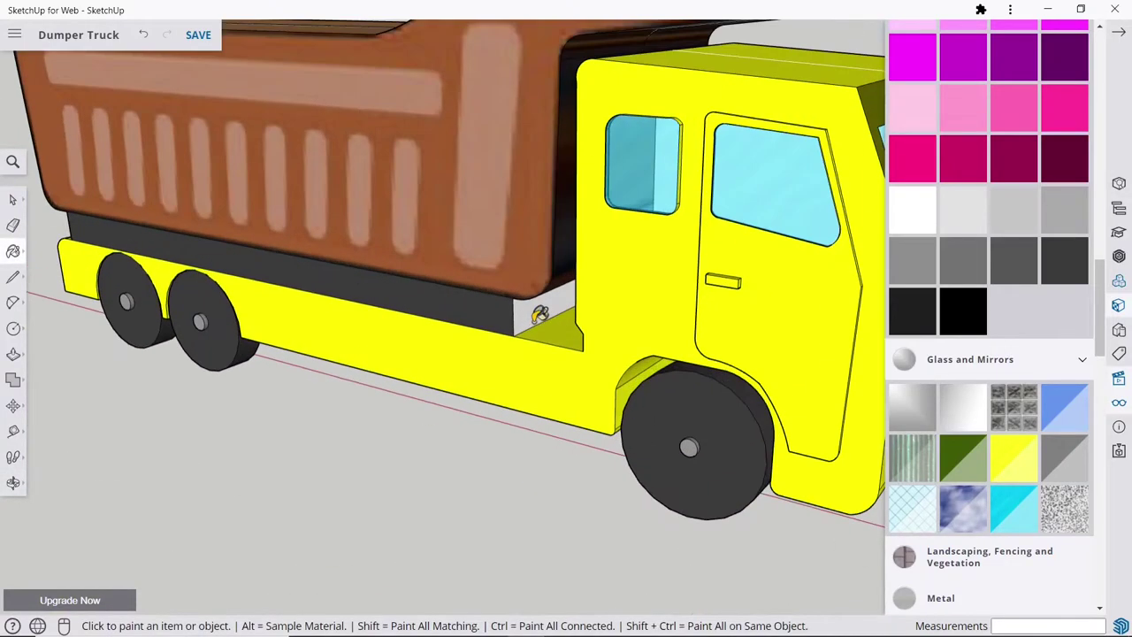
left_click(539, 313)
Step: Paint the remaining handle faces dark grey, including the yellow underside
scroll(707, 283, "up", 3)
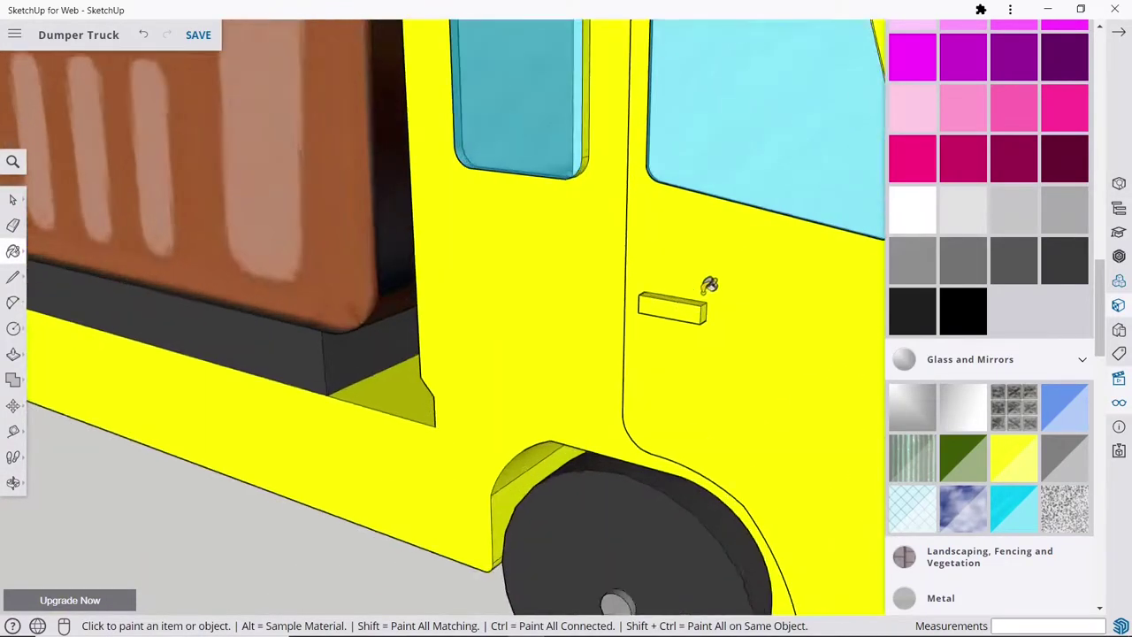
scroll(688, 305, "up", 3)
left_click(697, 295)
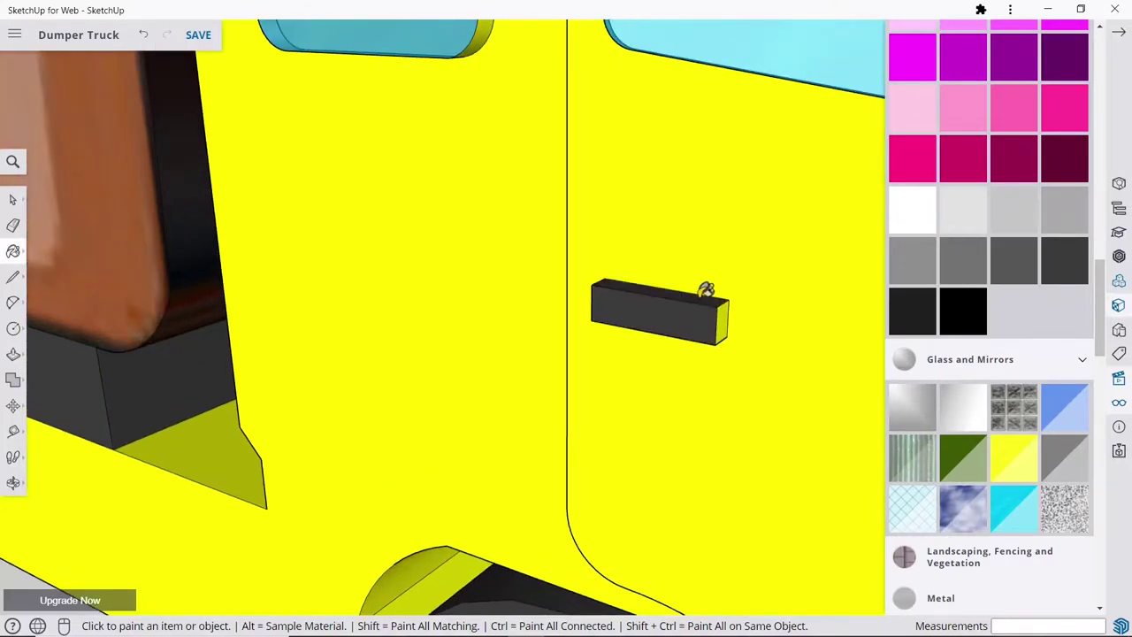
mouse_move(726, 318)
middle_mouse_down()
mouse_move(637, 326)
mouse_move(878, 177)
mouse_move(749, 172)
mouse_move(679, 209)
middle_mouse_up()
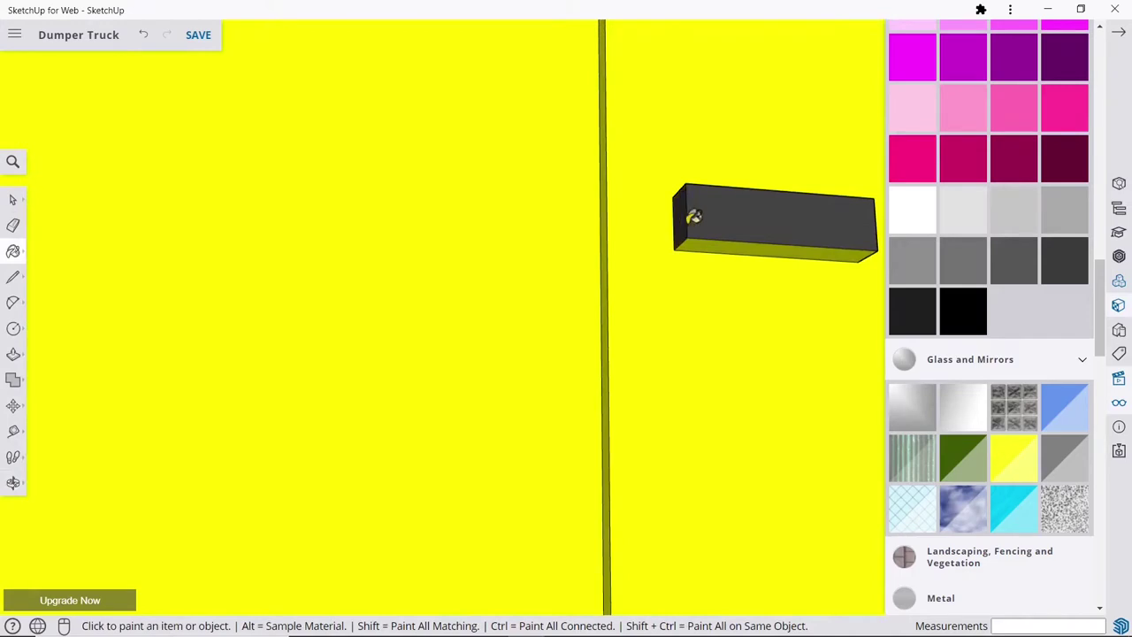
left_click(704, 236)
scroll(687, 233, "down", 5)
scroll(776, 235, "down", 1)
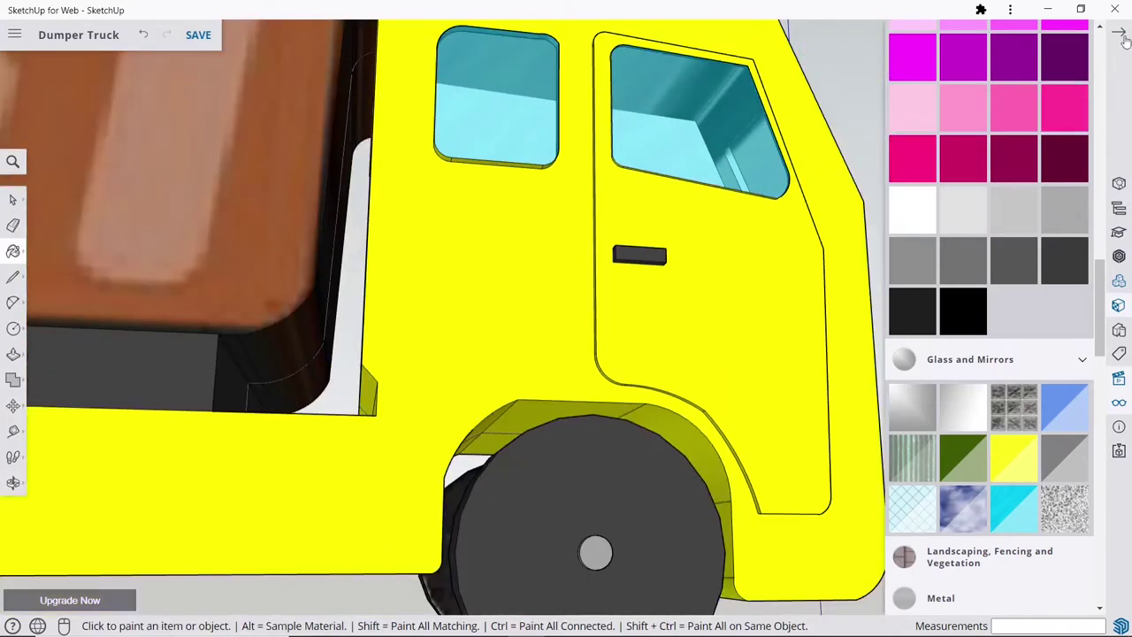
Step: Switch to the Select tool and show the finished truck in a front three-quarter view
left_click(13, 200)
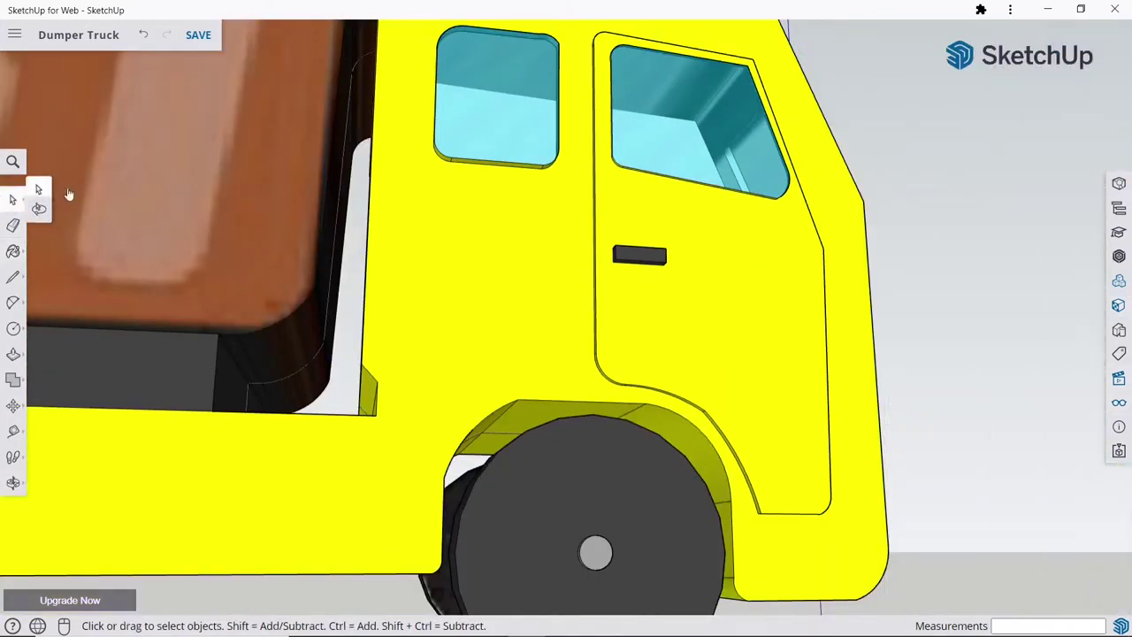
scroll(516, 296, "down", 5)
scroll(577, 303, "down", 2)
mouse_move(576, 303)
middle_mouse_down()
mouse_move(185, 384)
mouse_move(435, 381)
mouse_move(88, 432)
mouse_move(461, 305)
mouse_move(747, 337)
mouse_move(539, 356)
mouse_move(688, 371)
mouse_move(672, 398)
mouse_move(404, 346)
mouse_move(588, 363)
mouse_move(354, 359)
middle_mouse_up()
scroll(461, 305, "up", 3)
scroll(748, 338, "up", 2)
scroll(747, 338, "down", 2)
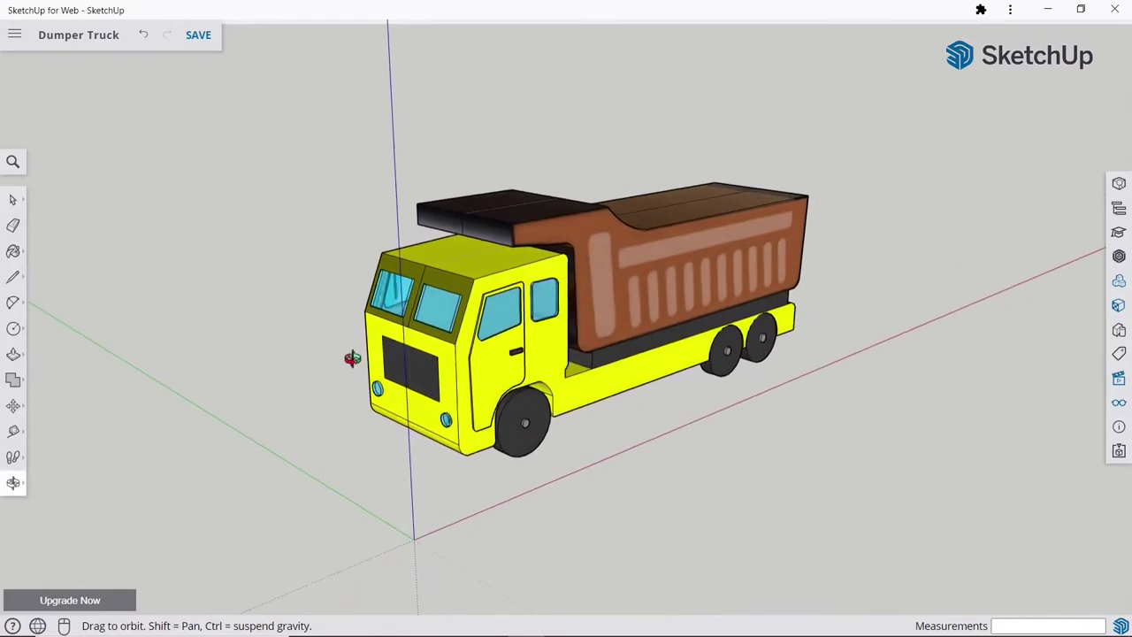